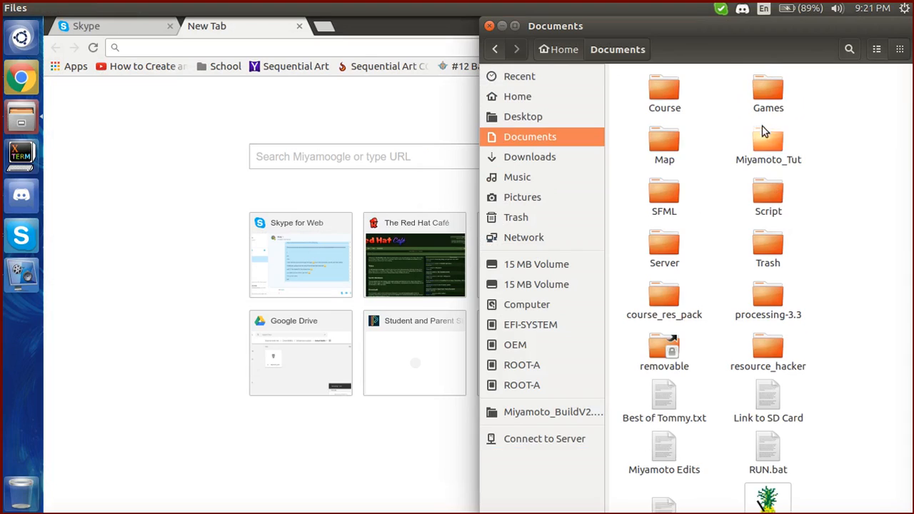
# Open the Miyamoto_Linux folder inside Documents/Miyamoto_Tut and launch Miyamoto.elf
pyautogui.doubleClick(675, 93)
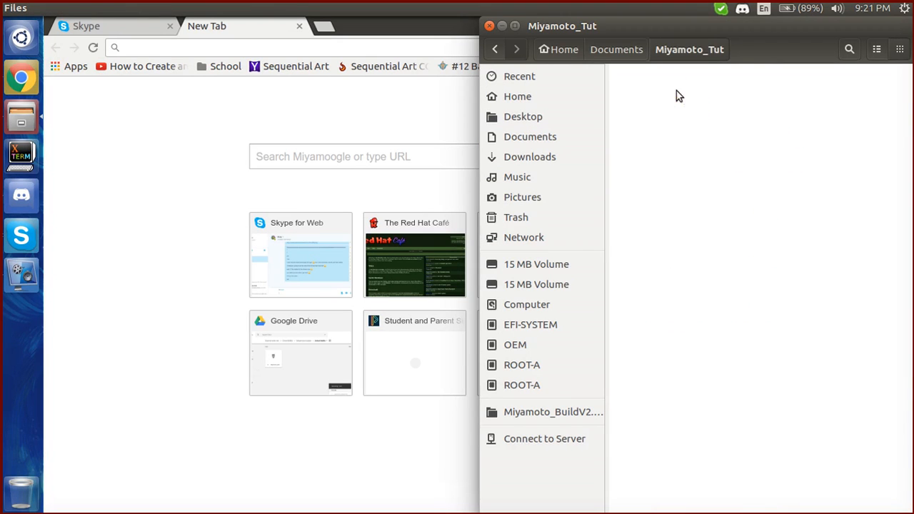
pyautogui.click(646, 203)
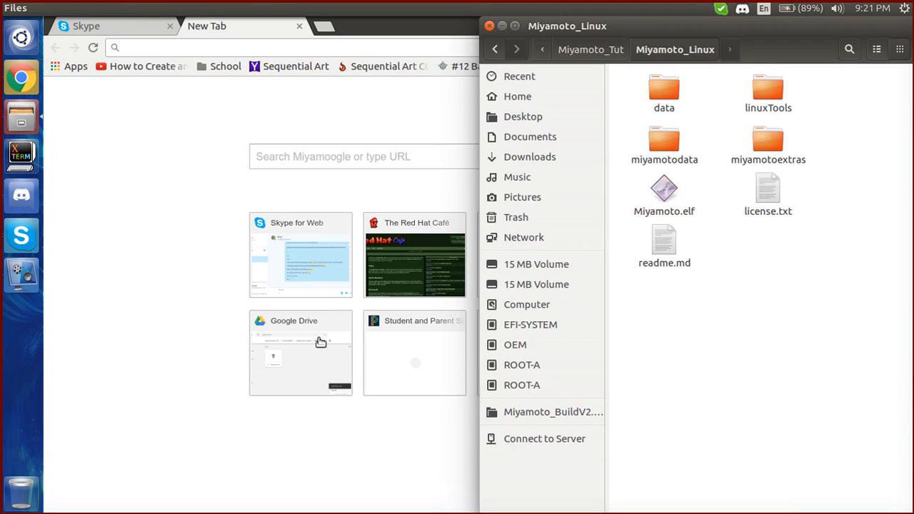
pyautogui.click(235, 417)
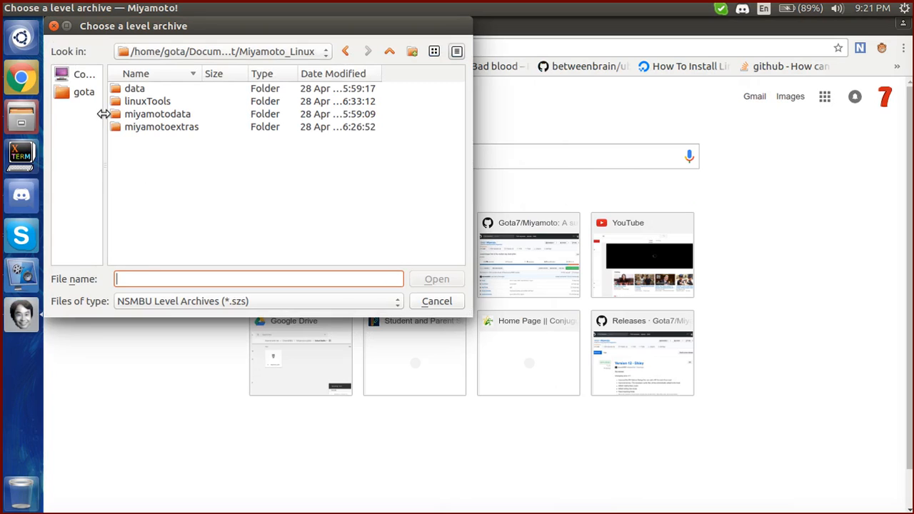
# Open the level archive 1-1.szs from the Link to Course folder in the home directory
pyautogui.click(83, 92)
pyautogui.doubleClick(143, 129)
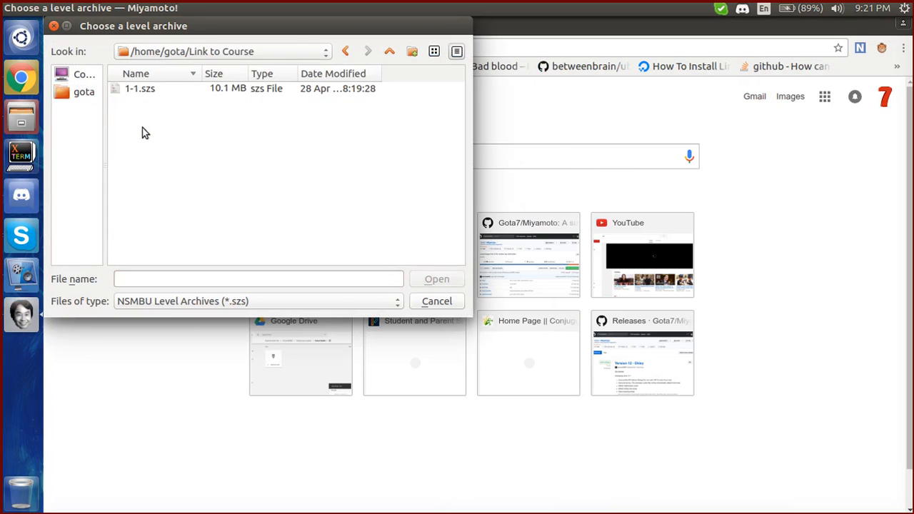
pyautogui.click(182, 305)
pyautogui.click(183, 302)
pyautogui.click(150, 92)
pyautogui.doubleClick(150, 91)
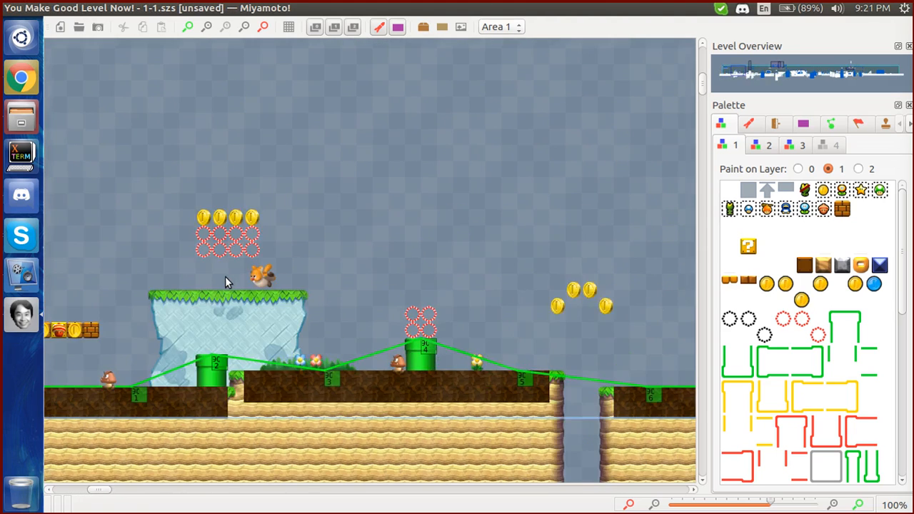
# Close the current level without saving and open Layer-Cake Desert-1 from the W2: Layer-Cake Desert level list
pyautogui.hscroll(-10, 225, 322)
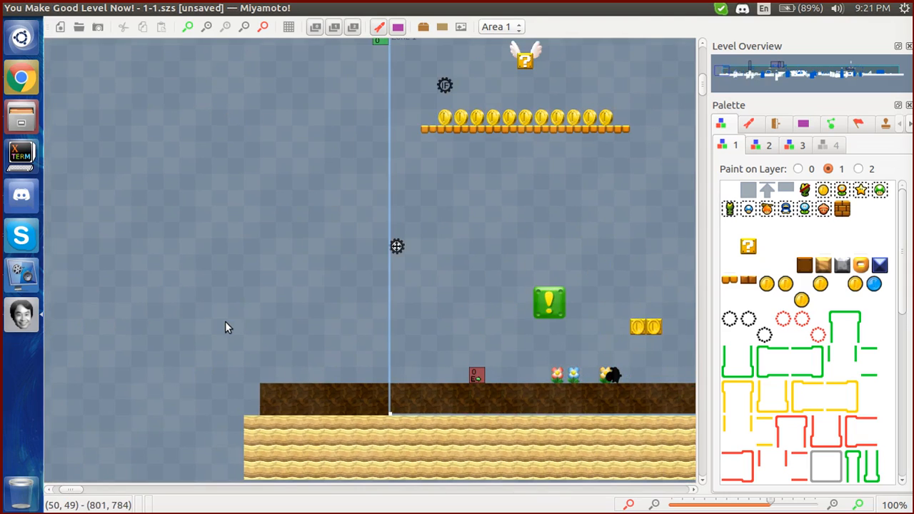
pyautogui.click(79, 29)
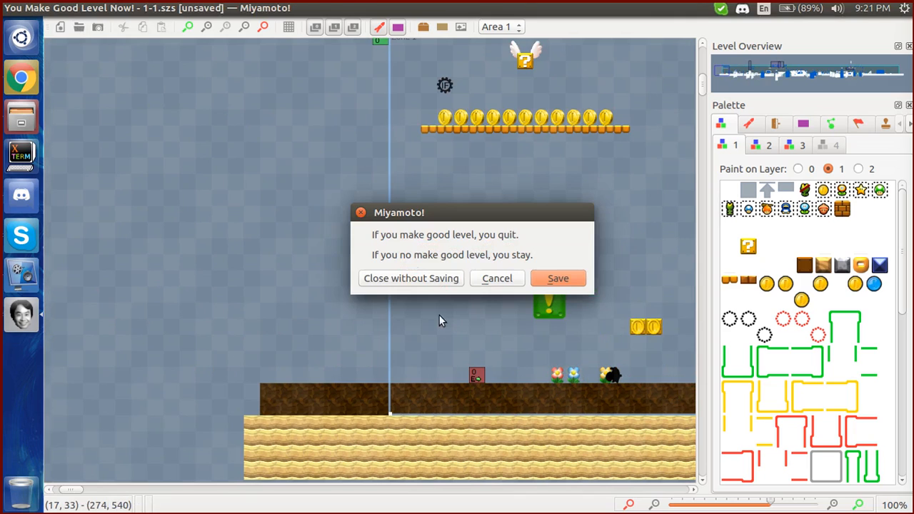
pyautogui.click(418, 278)
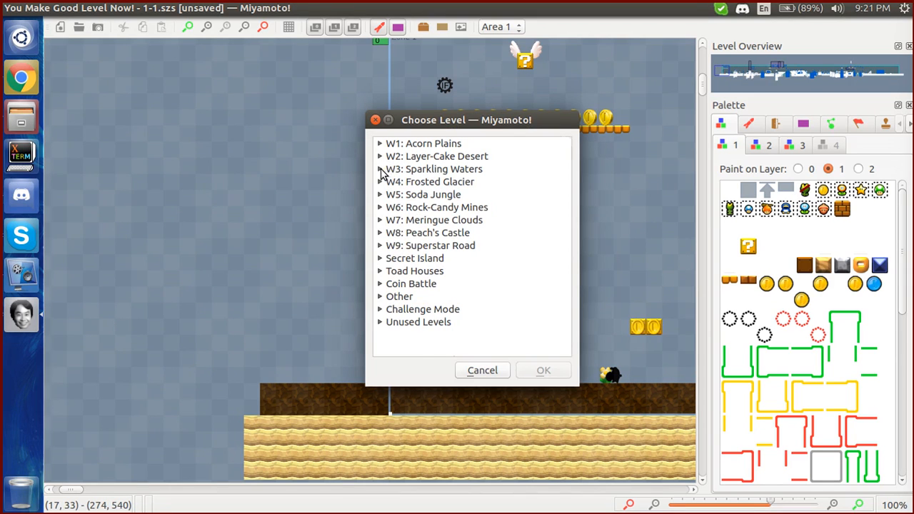
pyautogui.click(381, 170)
pyautogui.click(429, 185)
pyautogui.click(435, 196)
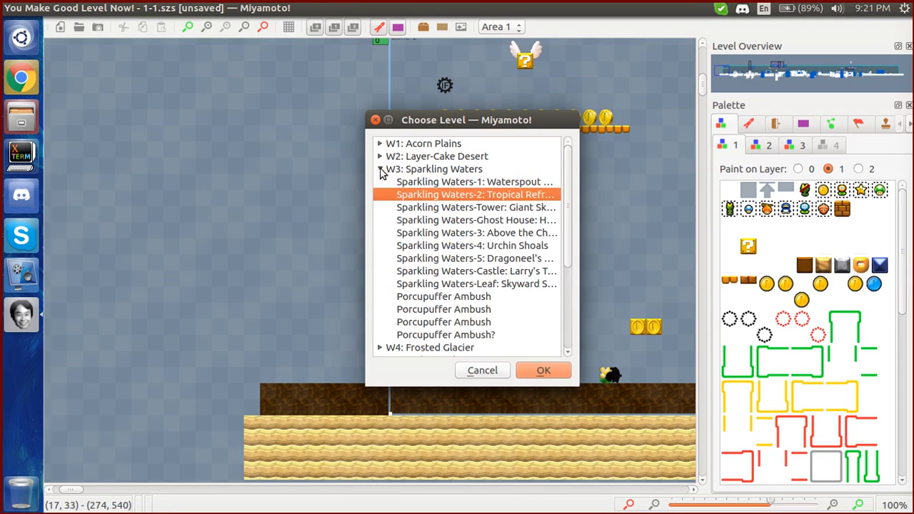
pyautogui.click(380, 170)
pyautogui.click(381, 157)
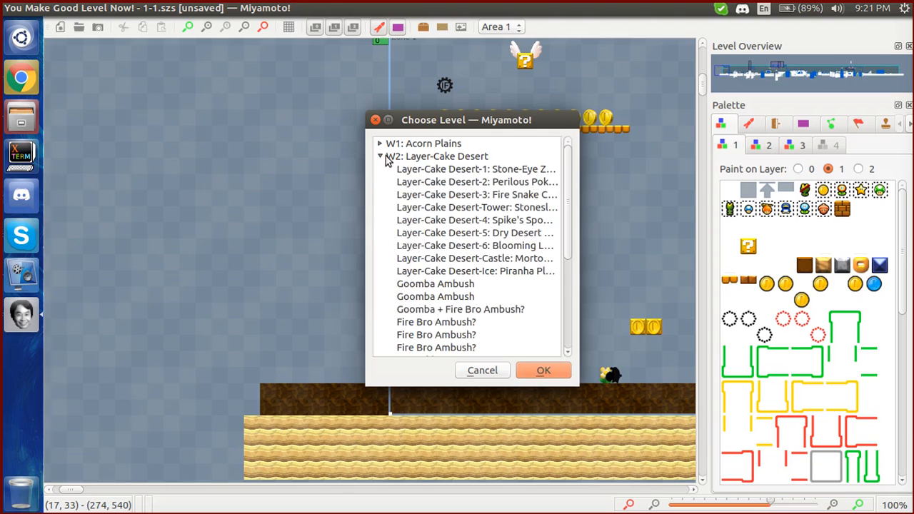
pyautogui.click(437, 172)
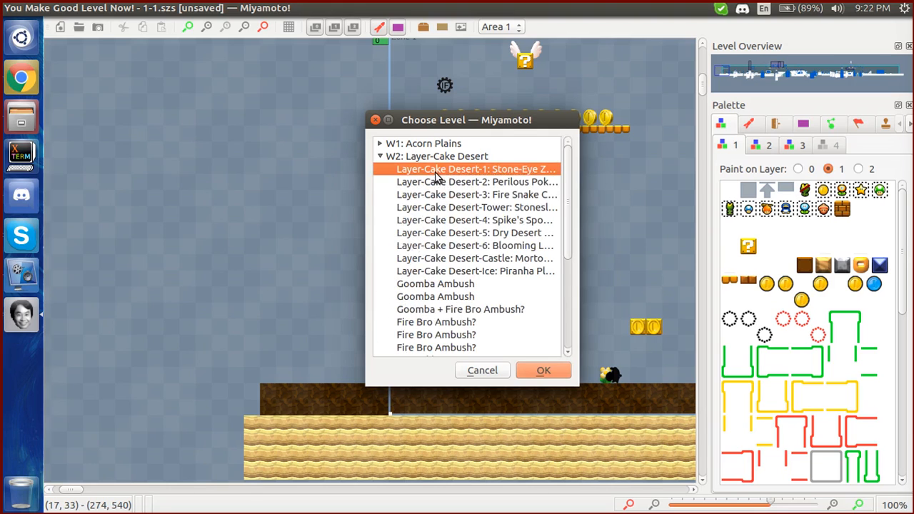
pyautogui.doubleClick(436, 175)
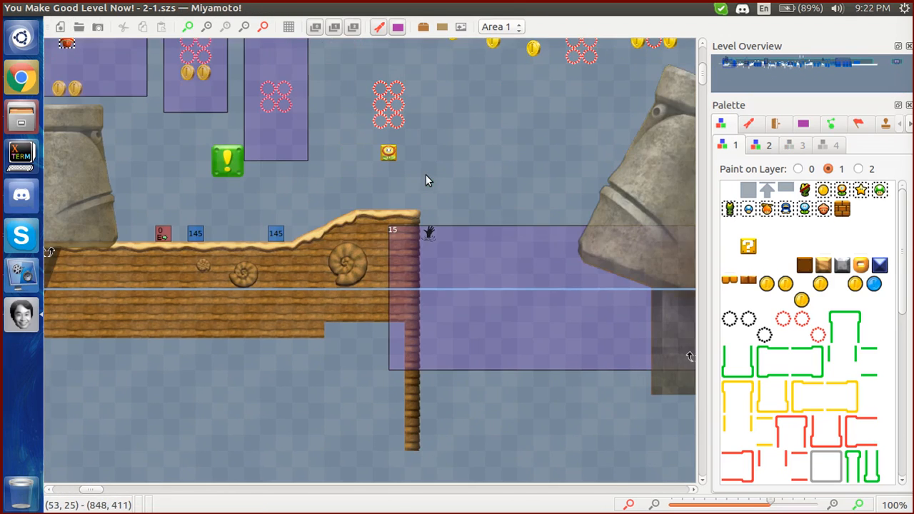
# Look over the layout around the starting area of the level
pyautogui.hscroll(10, 426, 178)
pyautogui.scroll(2, 425, 179)
pyautogui.hscroll(-12, 426, 179)
pyautogui.scroll(3, 425, 178)
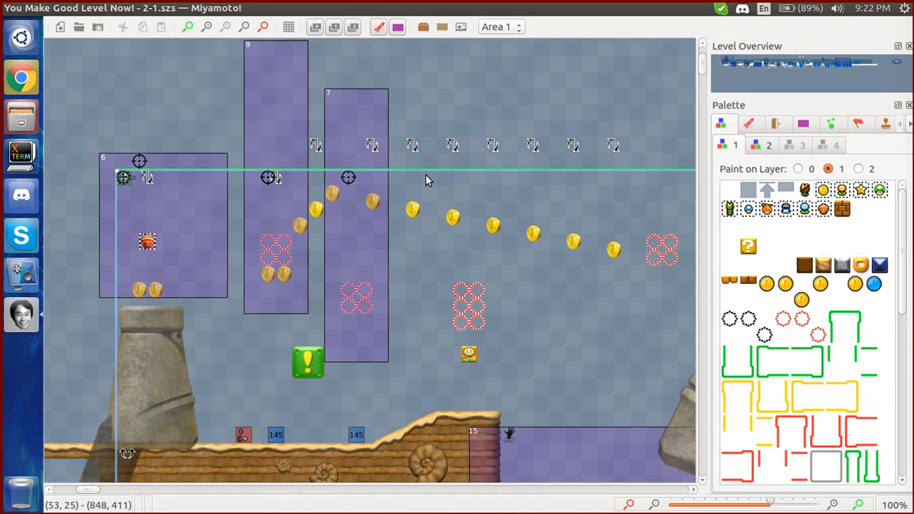
pyautogui.hscroll(-10, 425, 179)
pyautogui.scroll(-5, 426, 178)
pyautogui.hscroll(5, 425, 179)
pyautogui.hscroll(3, 425, 174)
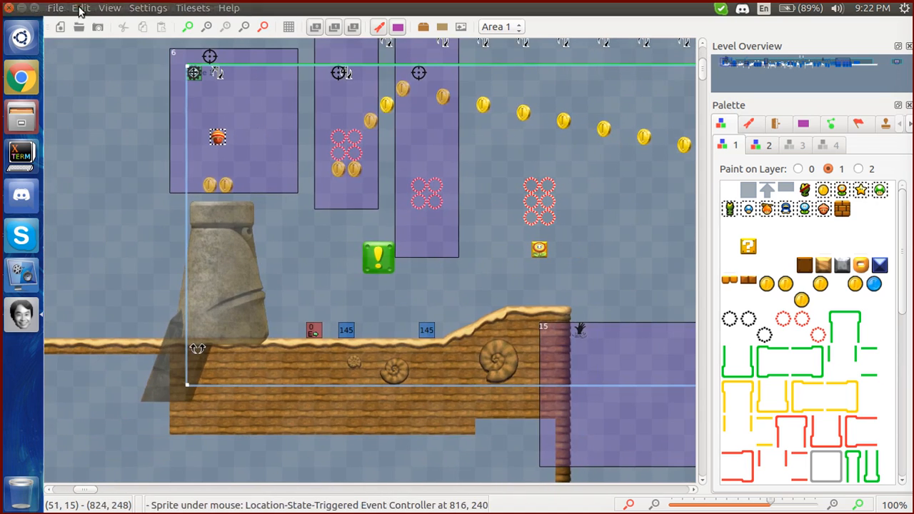
# Select every item in the level and delete the whole selection
pyautogui.click(80, 10)
pyautogui.click(90, 23)
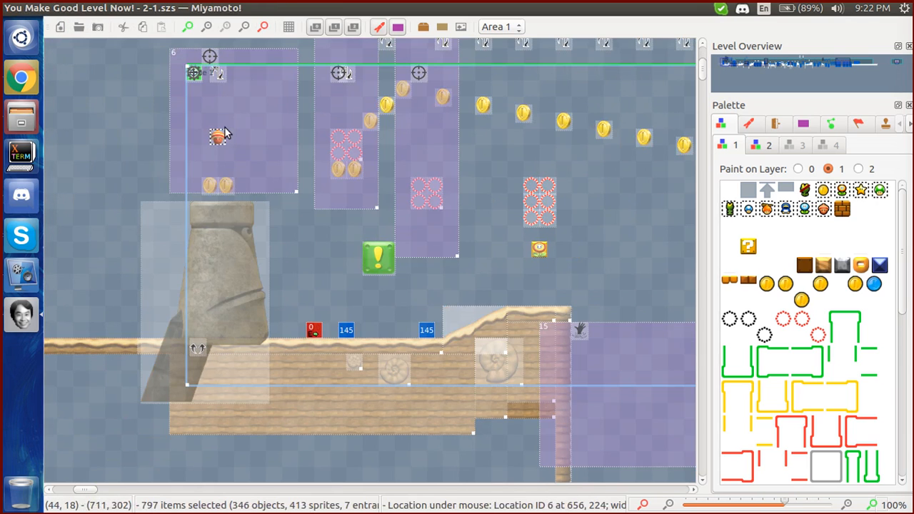
pyautogui.press('Delete')
pyautogui.moveTo(230, 130); pyautogui.dragTo(293, 306)
# Examine the level area along Zone 1 for leftover items
pyautogui.hscroll(3, 294, 306)
pyautogui.hscroll(17, 294, 306)
pyautogui.scroll(-1, 294, 306)
pyautogui.hscroll(-17, 293, 306)
pyautogui.scroll(1, 294, 306)
pyautogui.hscroll(-9, 294, 306)
pyautogui.hscroll(5, 293, 306)
pyautogui.scroll(1, 293, 307)
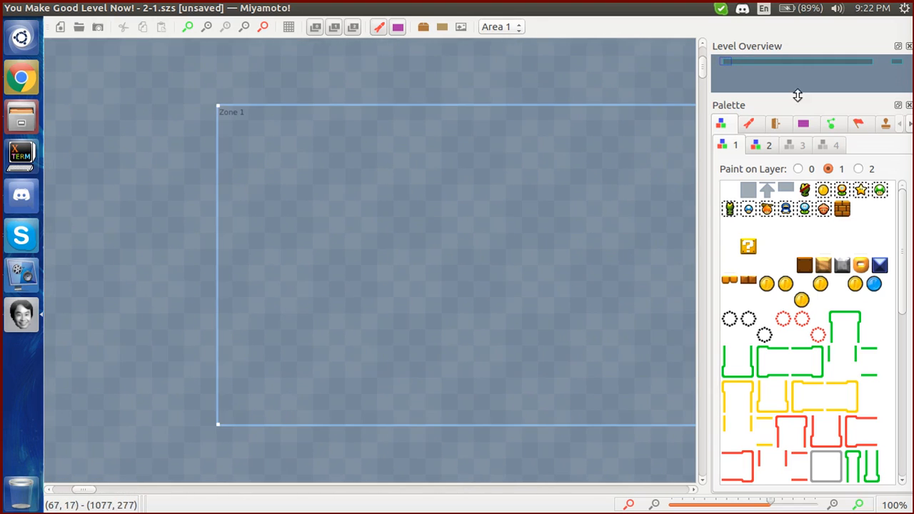
# Using the second tileset on layer 1, place a left ground edge outside Zone 1 and extend a ground-top strip from it into the zone
pyautogui.click(748, 125)
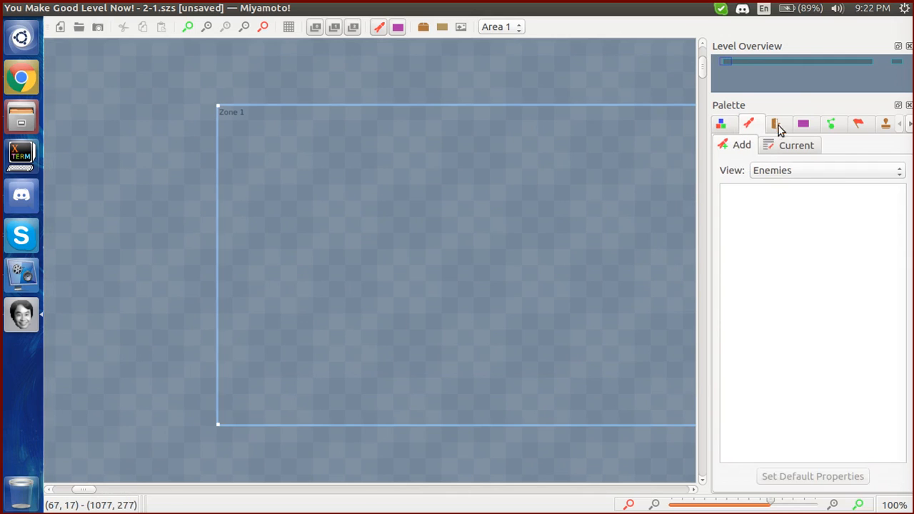
pyautogui.click(722, 125)
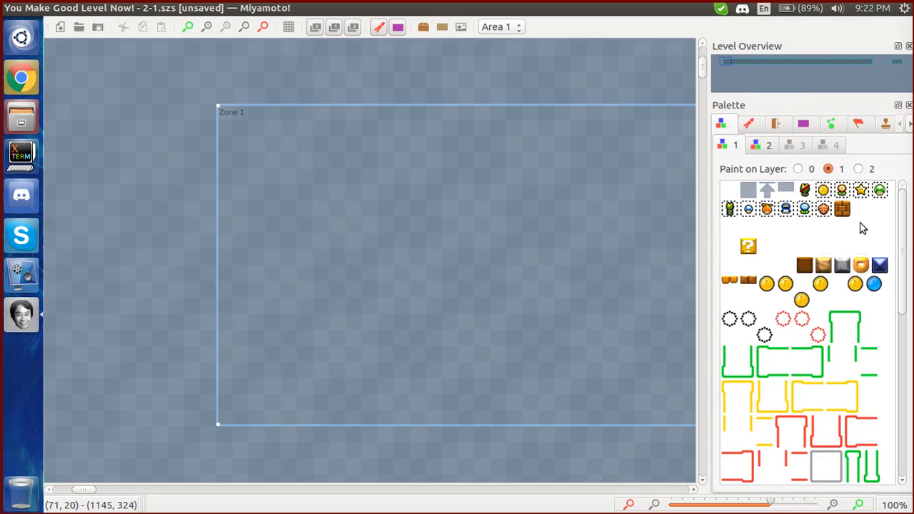
pyautogui.click(761, 146)
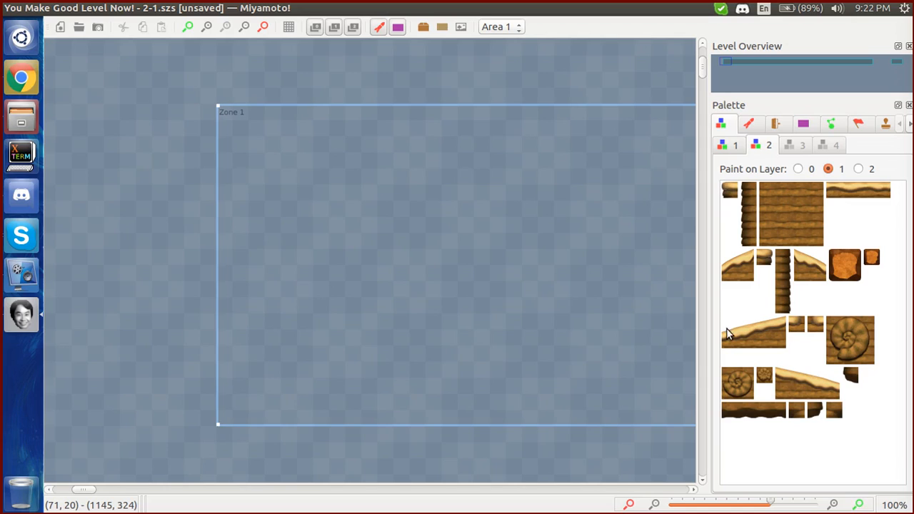
pyautogui.click(795, 199)
pyautogui.click(729, 190)
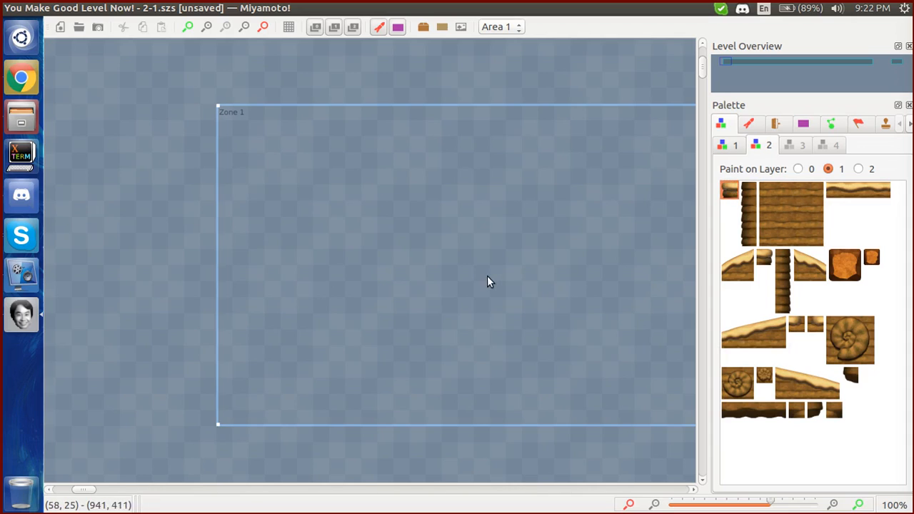
pyautogui.click(123, 385)
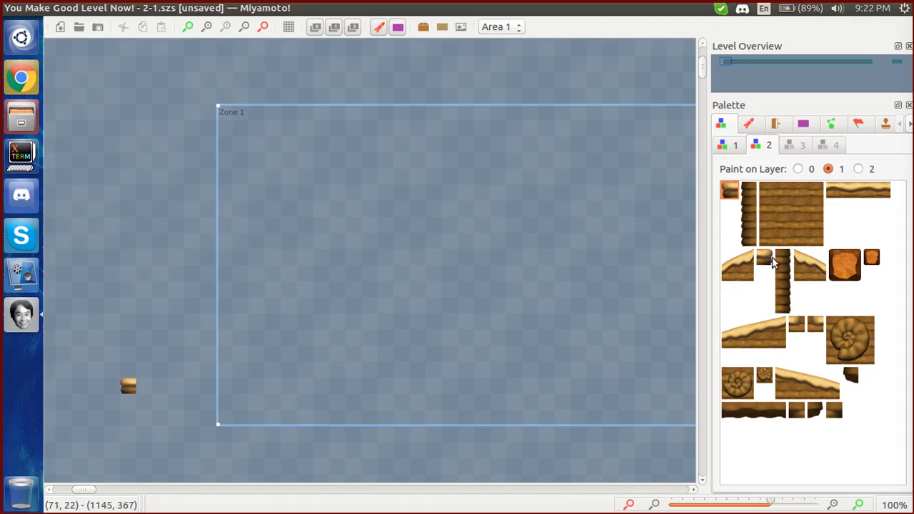
pyautogui.click(841, 197)
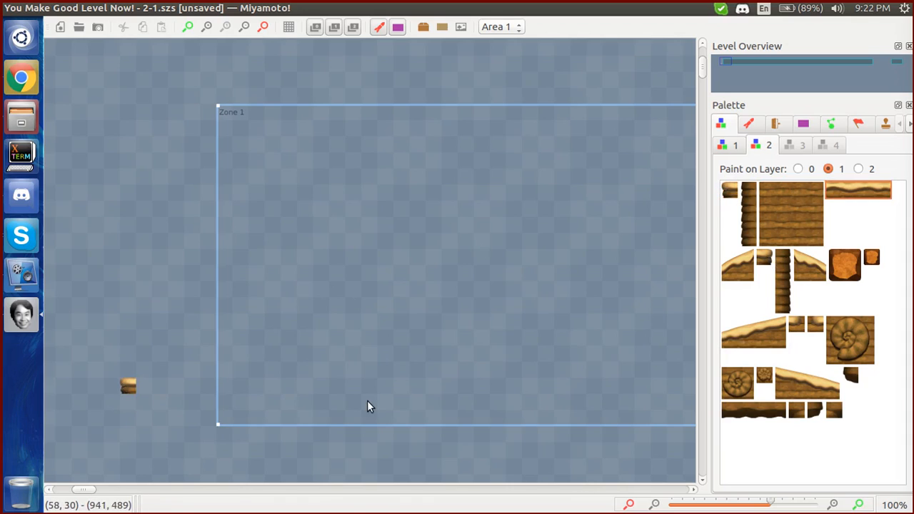
pyautogui.moveTo(141, 386); pyautogui.dragTo(380, 393)
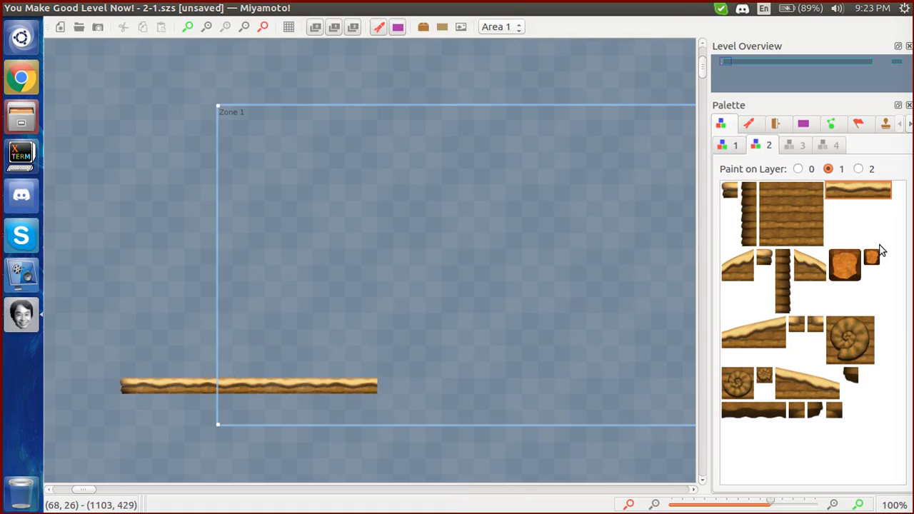
# Pick the right ground edge piece, then delete the placed ground strip and its edge
pyautogui.click(763, 259)
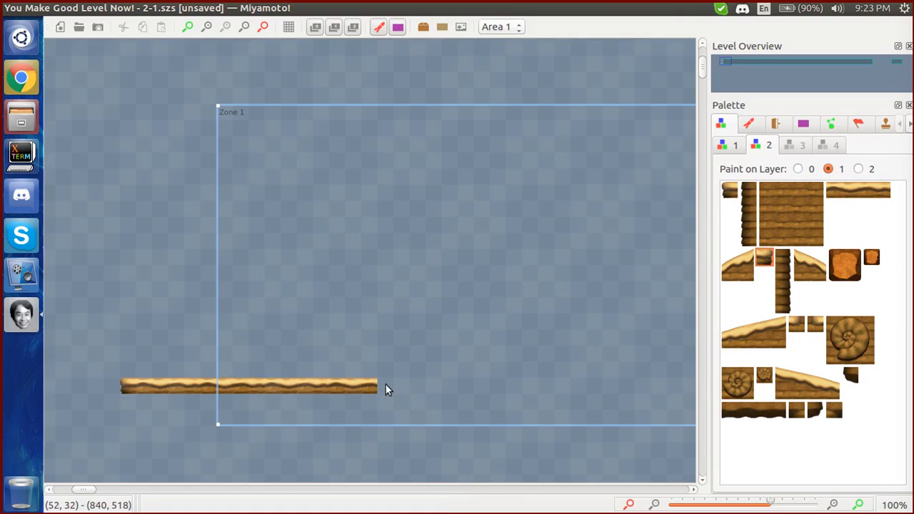
pyautogui.moveTo(419, 392); pyautogui.dragTo(124, 396)
pyautogui.press('Delete')
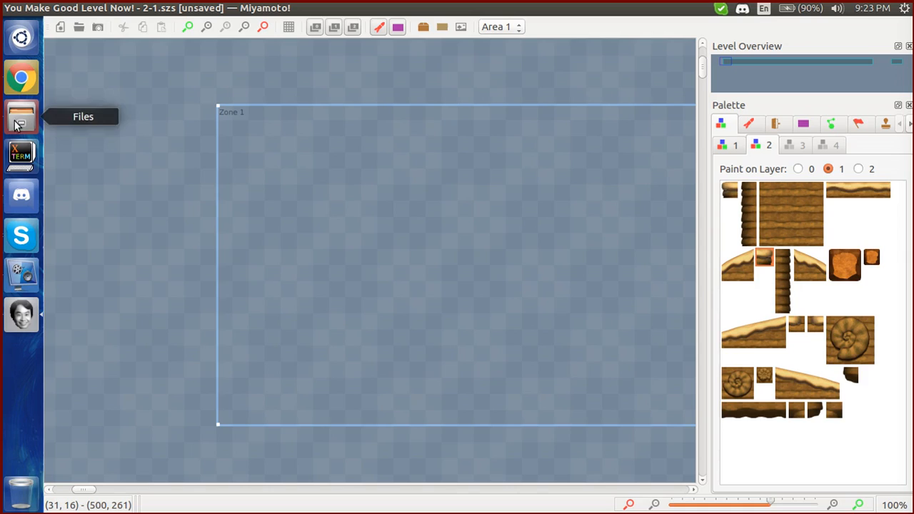
pyautogui.click(791, 201)
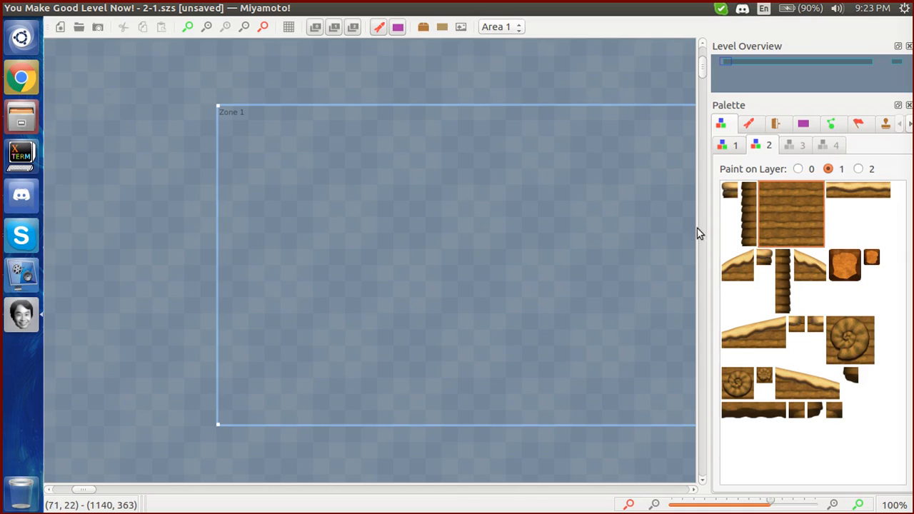
pyautogui.click(749, 214)
pyautogui.click(730, 192)
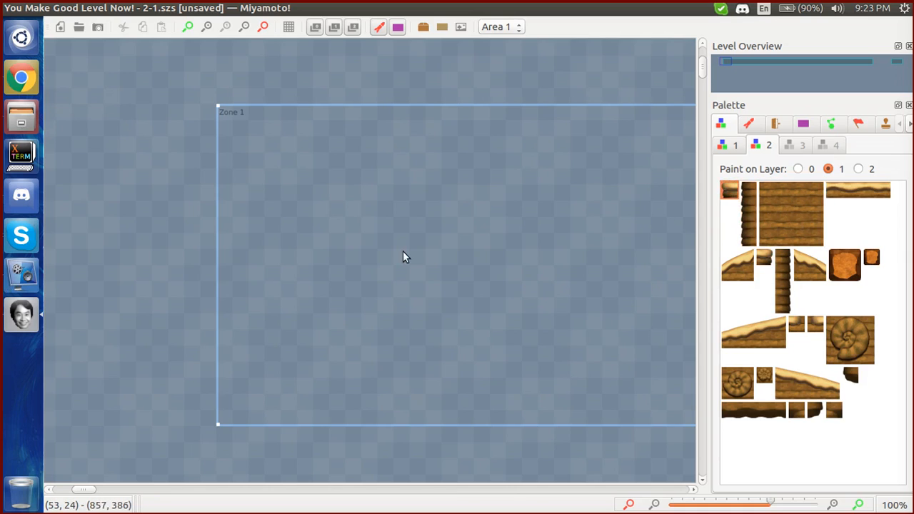
pyautogui.click(21, 118)
pyautogui.click(657, 192)
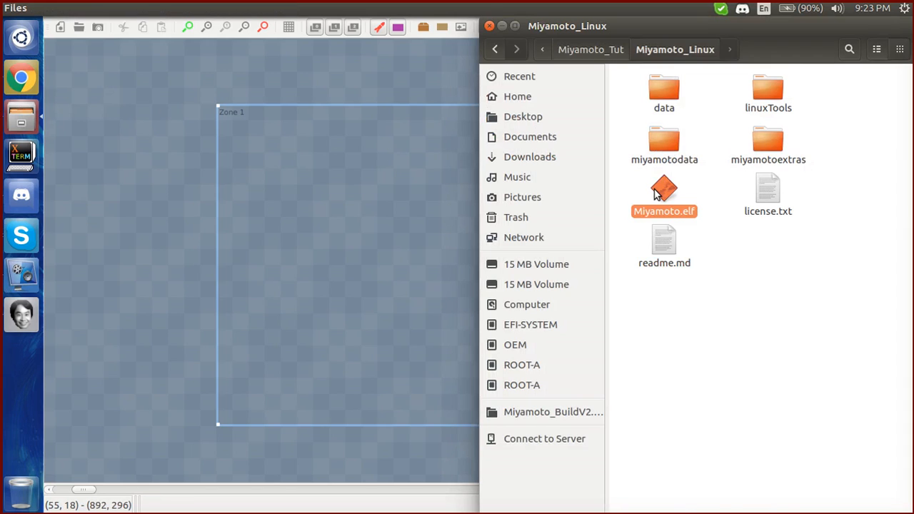
pyautogui.click(411, 232)
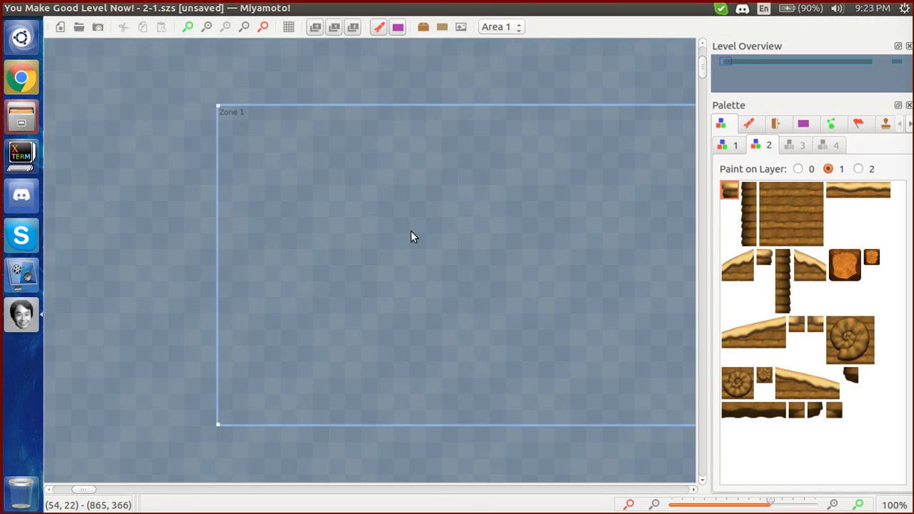
# Browse from the home directory and open the 1-1 level archive
pyautogui.hotkey('ctrl', 'o')
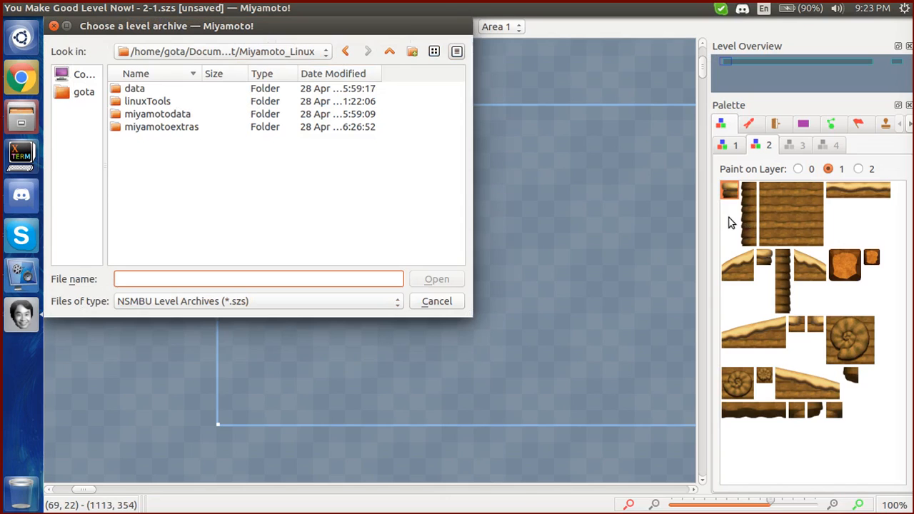
pyautogui.click(82, 97)
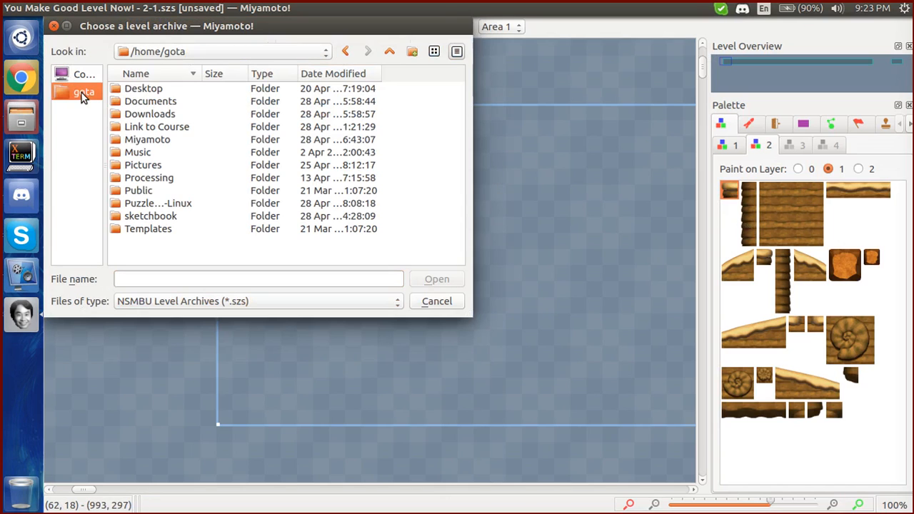
pyautogui.doubleClick(138, 124)
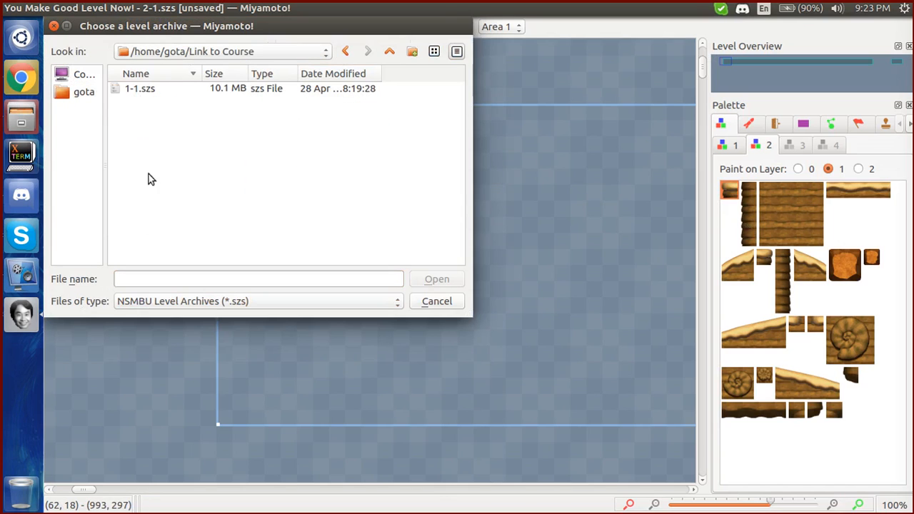
pyautogui.click(87, 92)
pyautogui.doubleClick(147, 101)
pyautogui.click(152, 109)
pyautogui.doubleClick(151, 104)
pyautogui.doubleClick(142, 90)
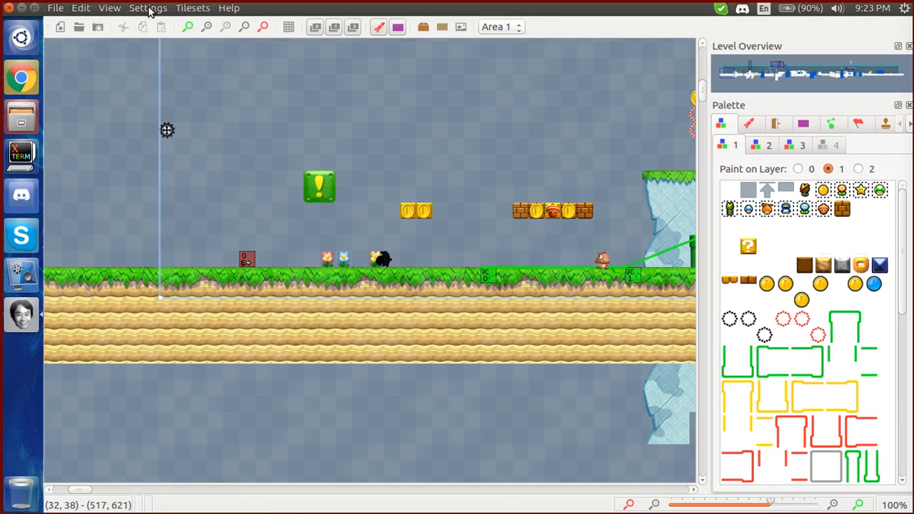
# Open the level's Slot 2 tileset for editing
pyautogui.click(180, 7)
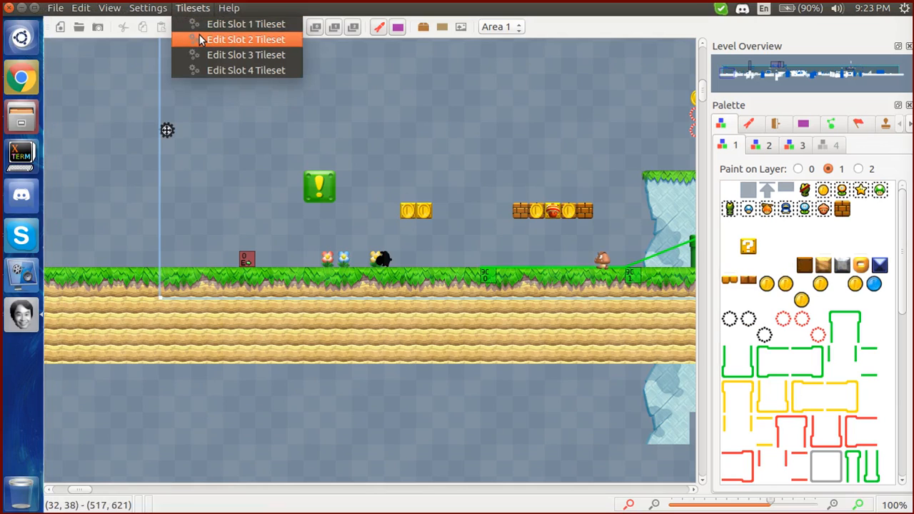
pyautogui.click(200, 40)
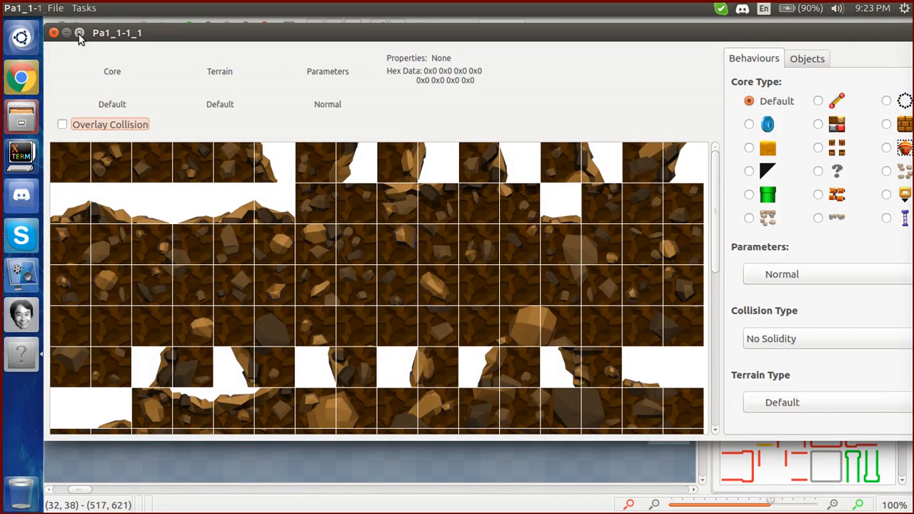
# Export the Slot 2 tileset to the home directory as PaTilesetRandom, replacing the existing file
pyautogui.click(55, 8)
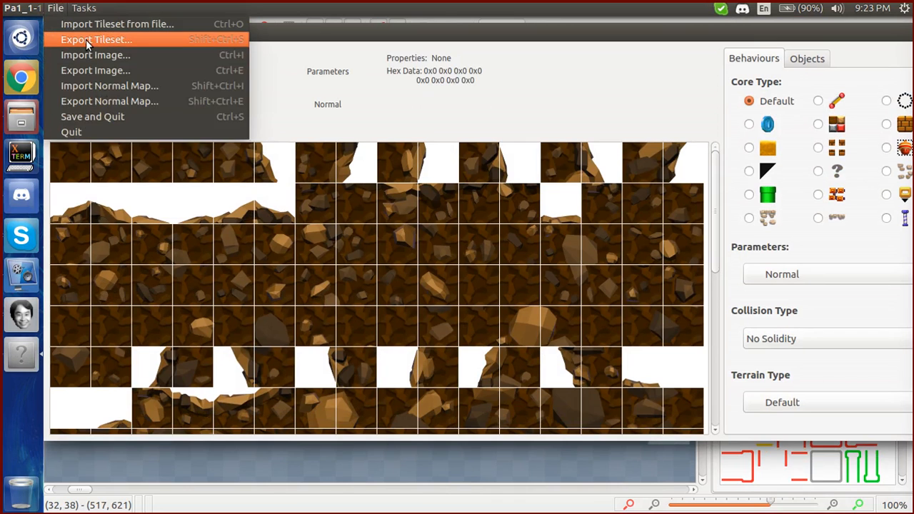
pyautogui.click(87, 41)
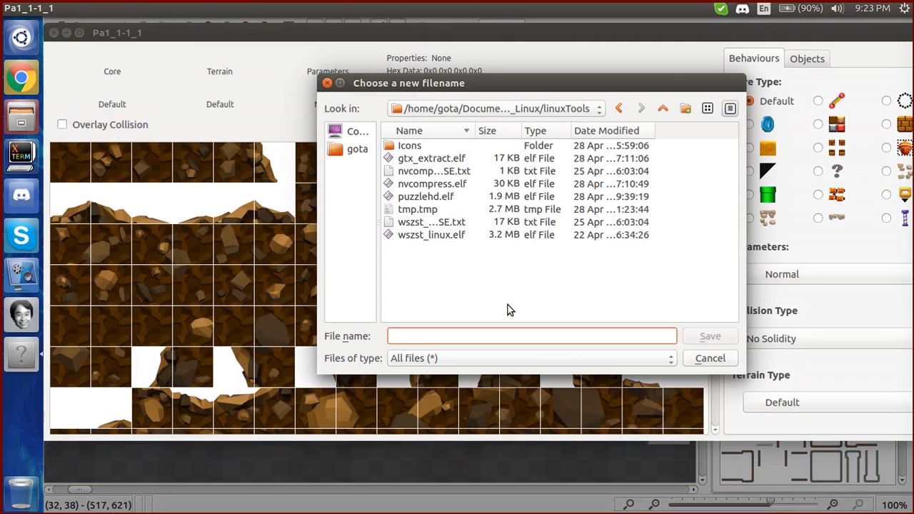
pyautogui.click(350, 149)
pyautogui.scroll(-2, 521, 268)
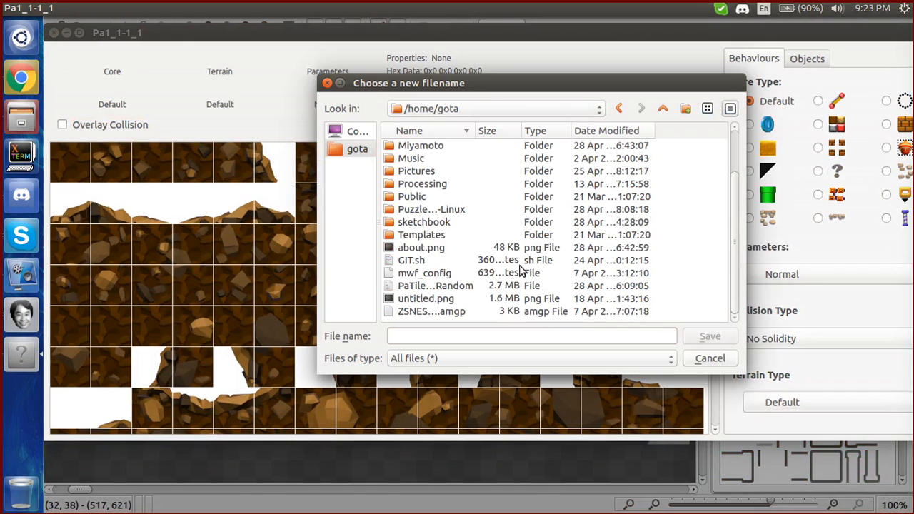
pyautogui.click(459, 285)
pyautogui.click(706, 336)
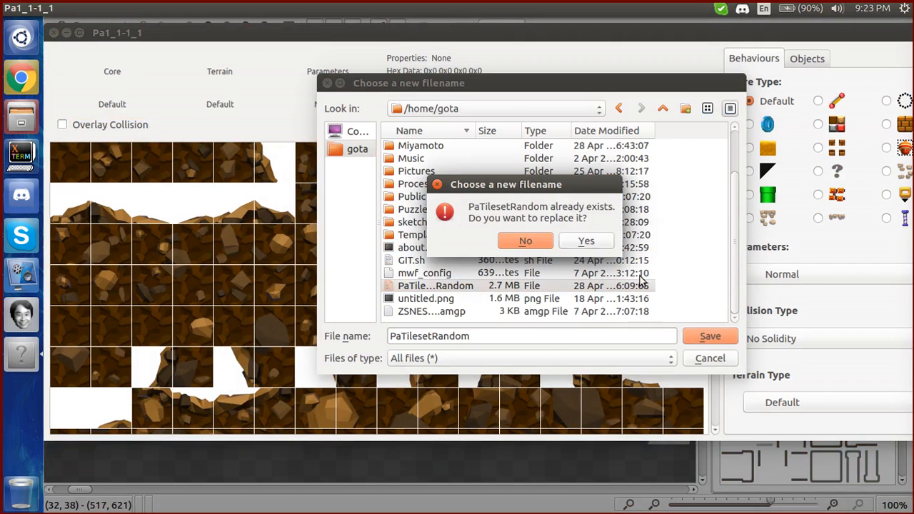
pyautogui.click(584, 242)
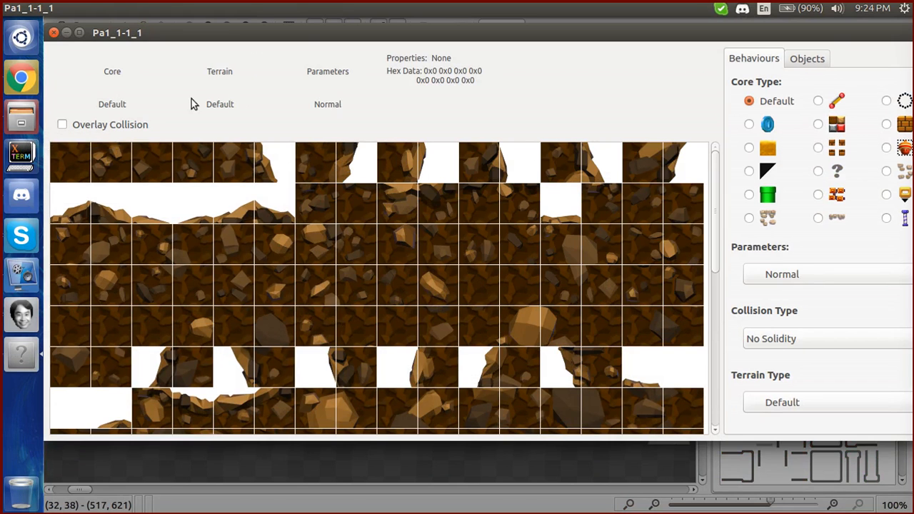
# Close the Slot 2 tileset editor and open the level's Slot 3 tileset for editing
pyautogui.moveTo(145, 32)
pyautogui.mouseDown()
pyautogui.moveTo(166, 36)
pyautogui.moveTo(154, 36)
pyautogui.moveTo(175, 95)
pyautogui.moveTo(158, 38)
pyautogui.mouseUp()
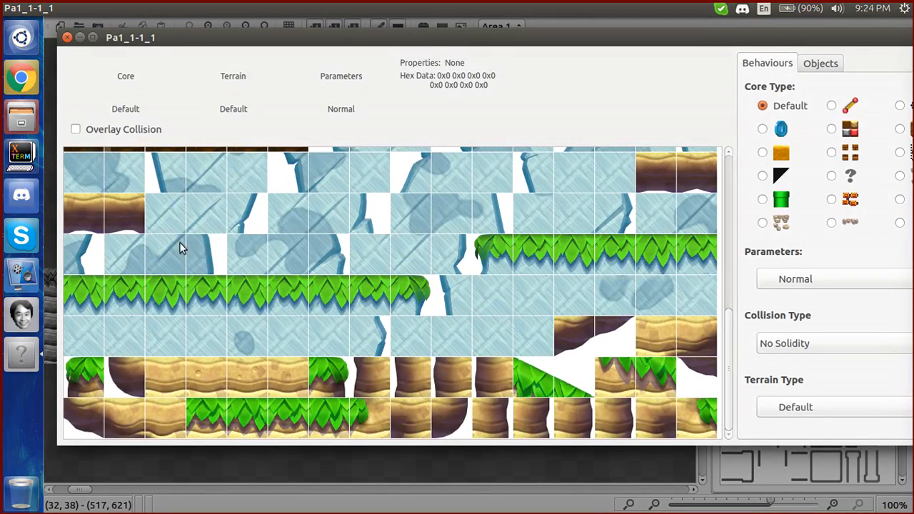
pyautogui.click(68, 37)
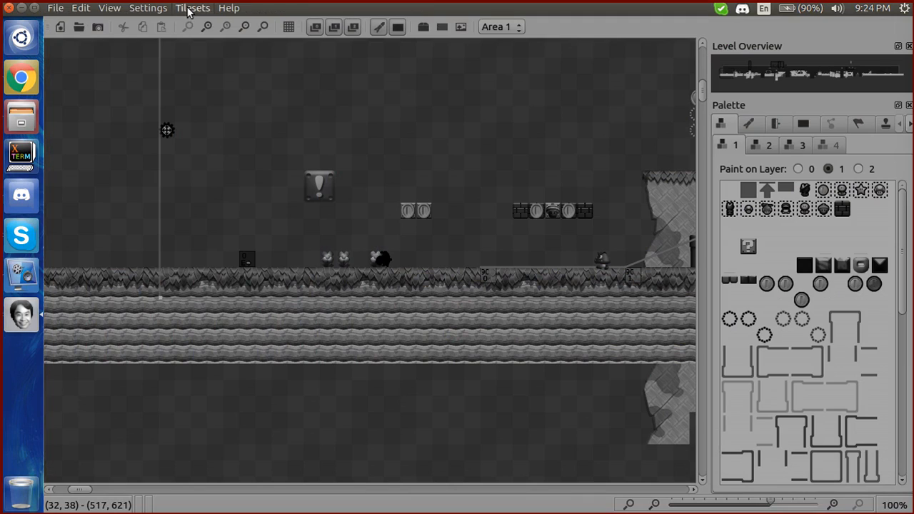
pyautogui.click(189, 8)
pyautogui.click(218, 55)
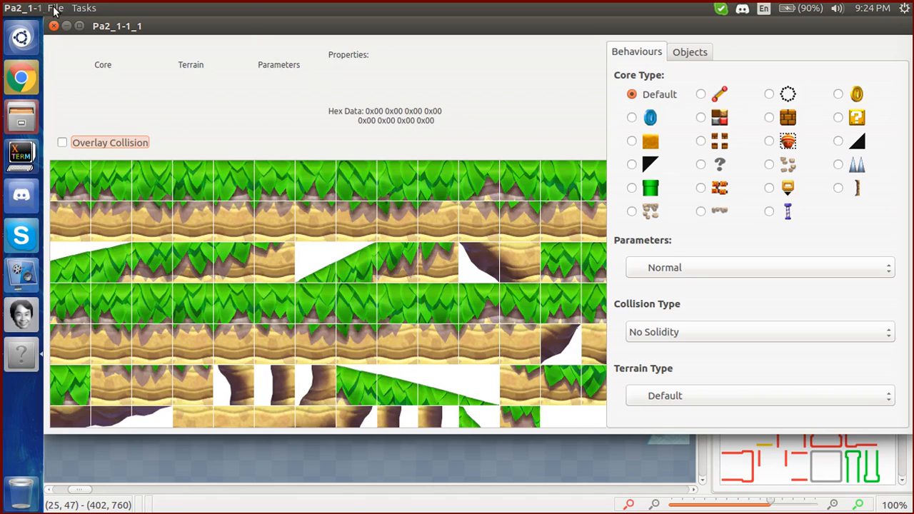
pyautogui.click(55, 8)
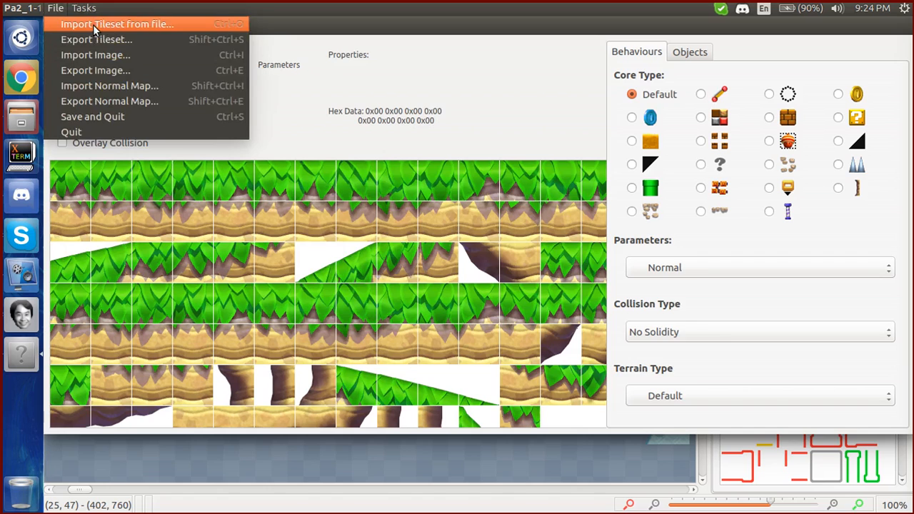
pyautogui.click(94, 27)
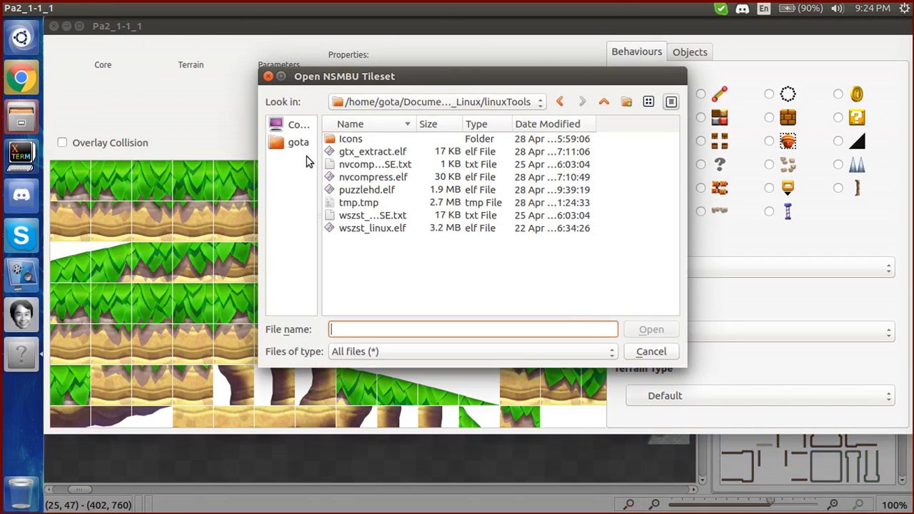
pyautogui.click(645, 348)
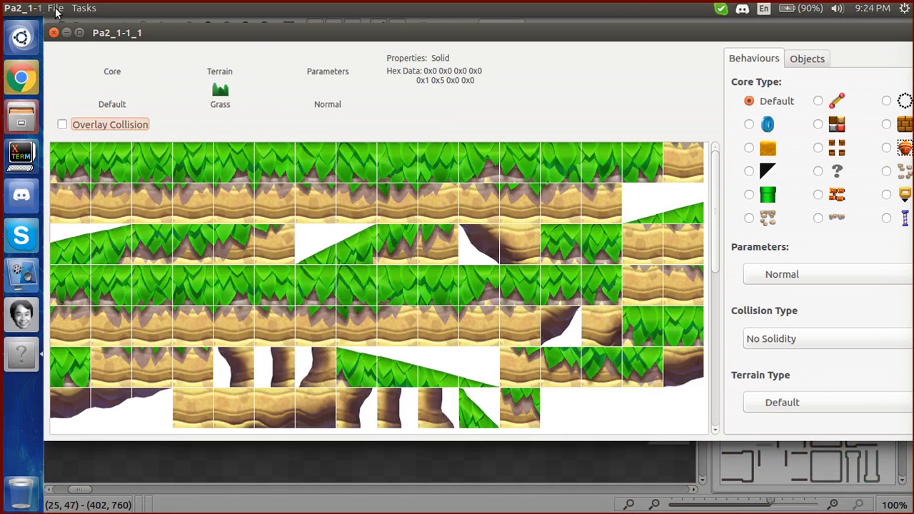
# Export the Slot 3 tileset to the home directory under the file name Pa2
pyautogui.click(57, 10)
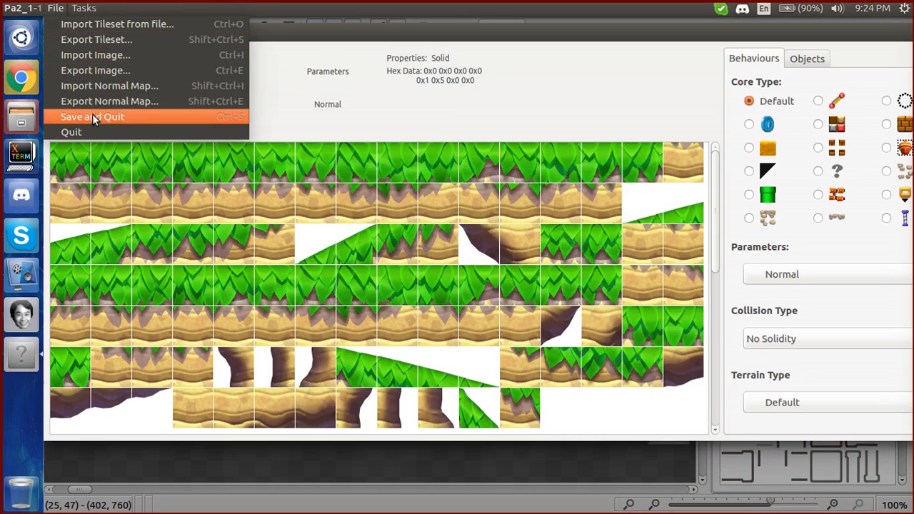
pyautogui.click(92, 39)
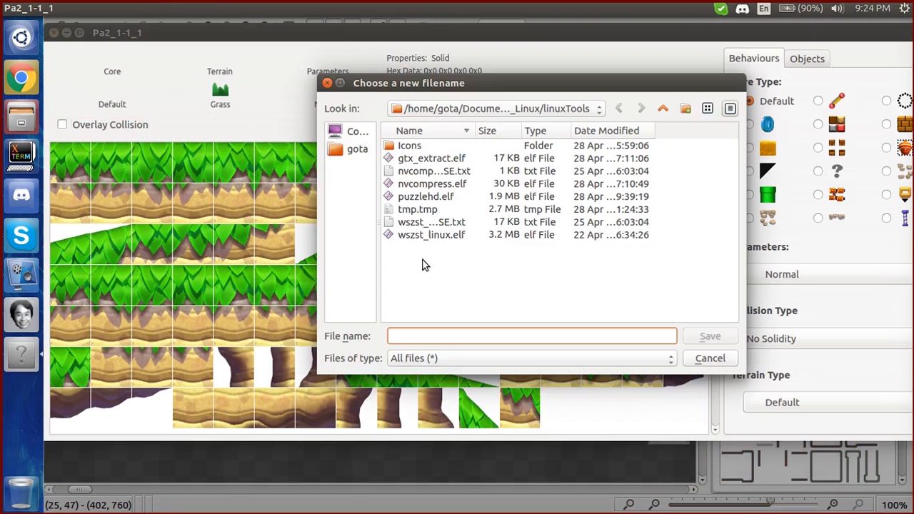
pyautogui.click(351, 151)
pyautogui.scroll(-2, 439, 288)
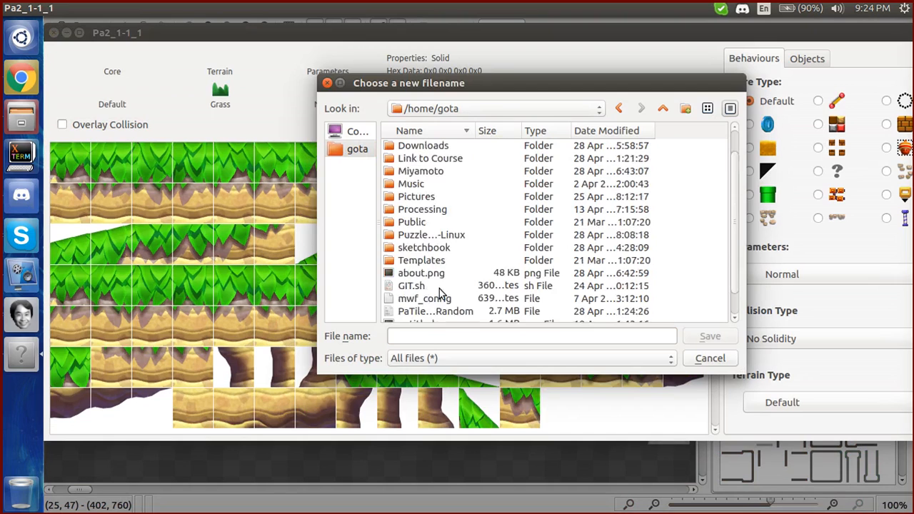
pyautogui.click(429, 340)
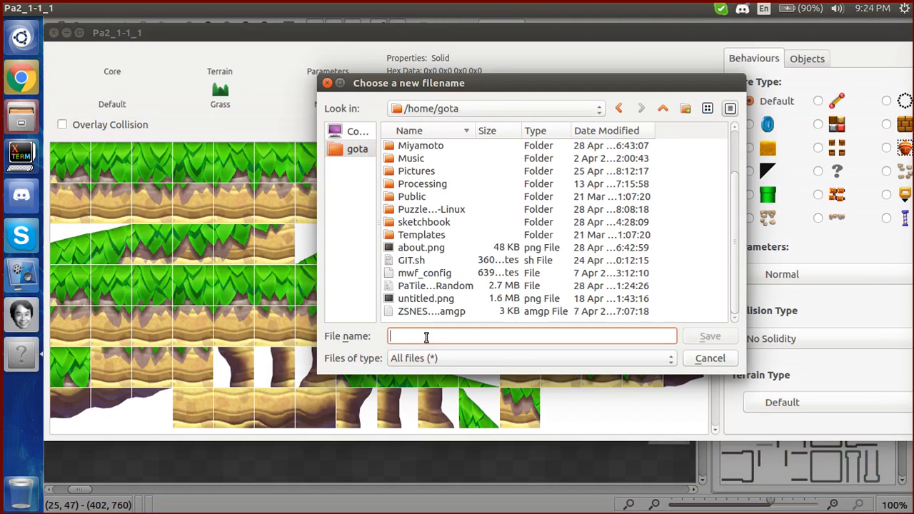
pyautogui.write('Pa2')
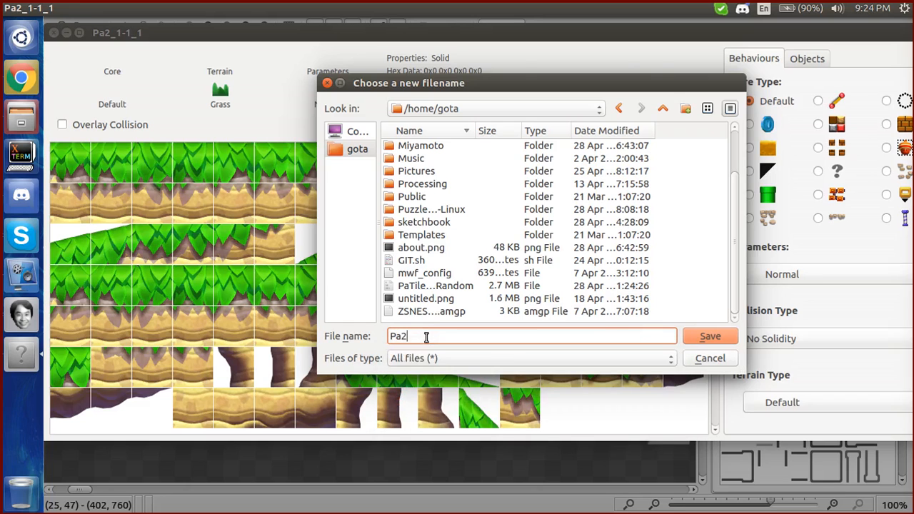
pyautogui.press('Return')
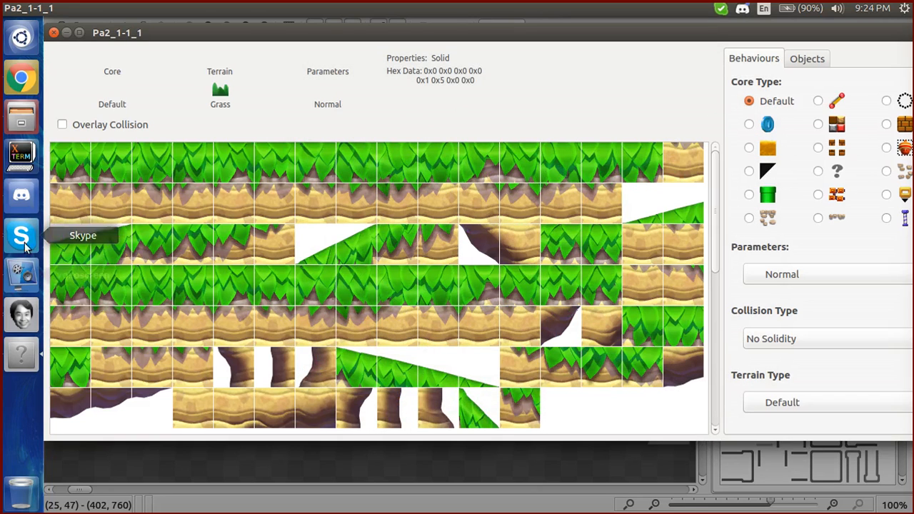
pyautogui.click(24, 219)
pyautogui.click(20, 214)
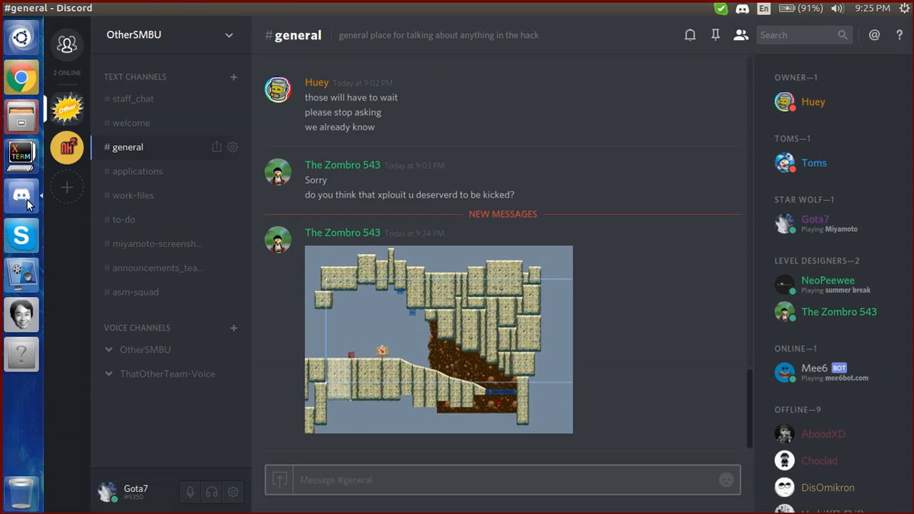
pyautogui.click(18, 305)
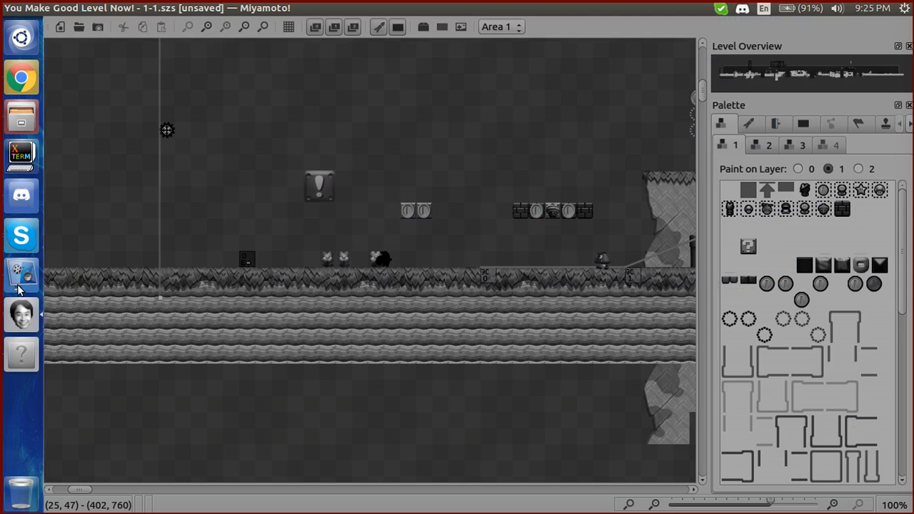
pyautogui.click(19, 354)
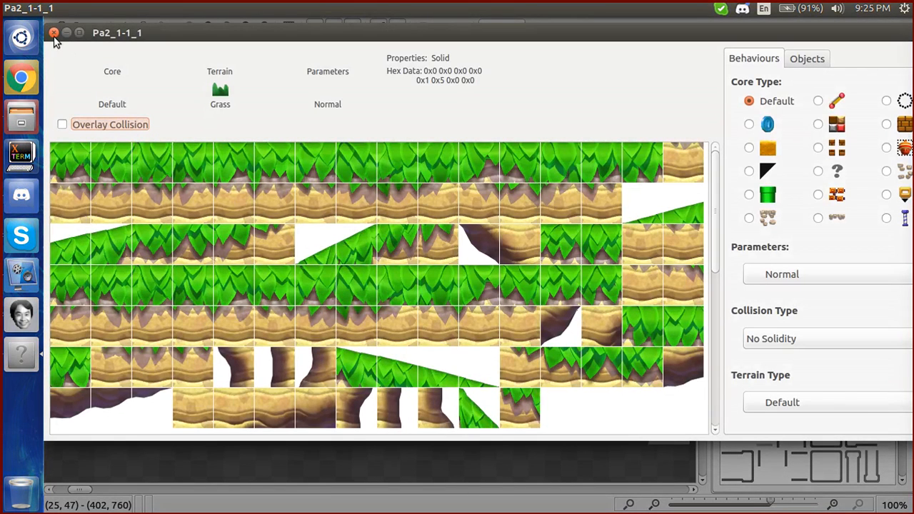
# Close the tileset editor and the 1-1 level without saving, and return to the 2-1 level
pyautogui.click(54, 34)
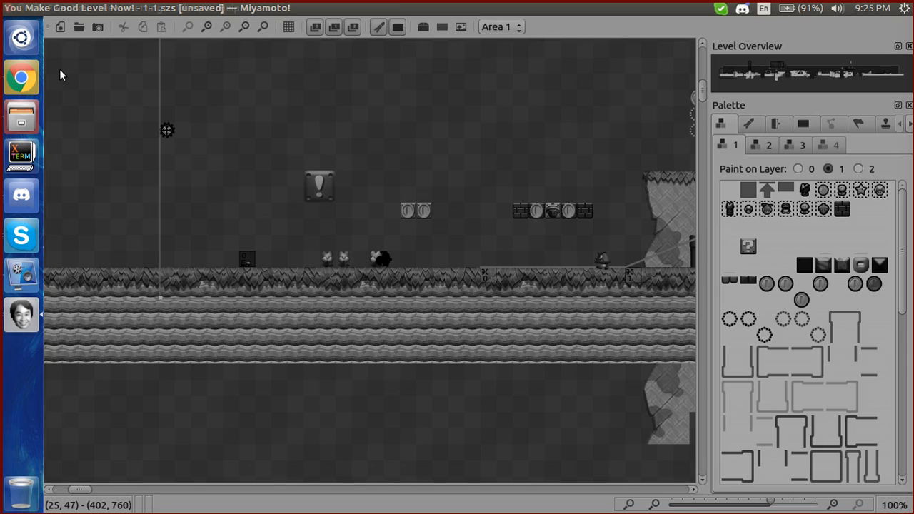
pyautogui.click(4, 3)
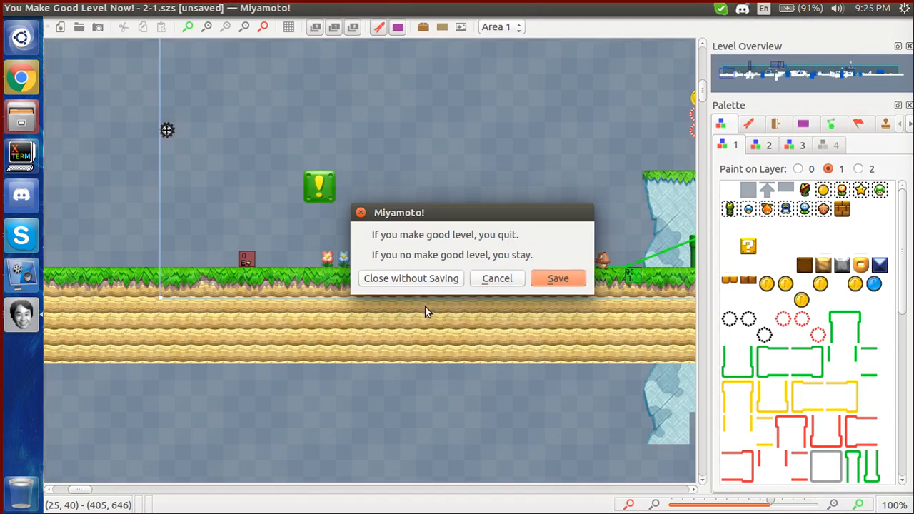
pyautogui.click(419, 278)
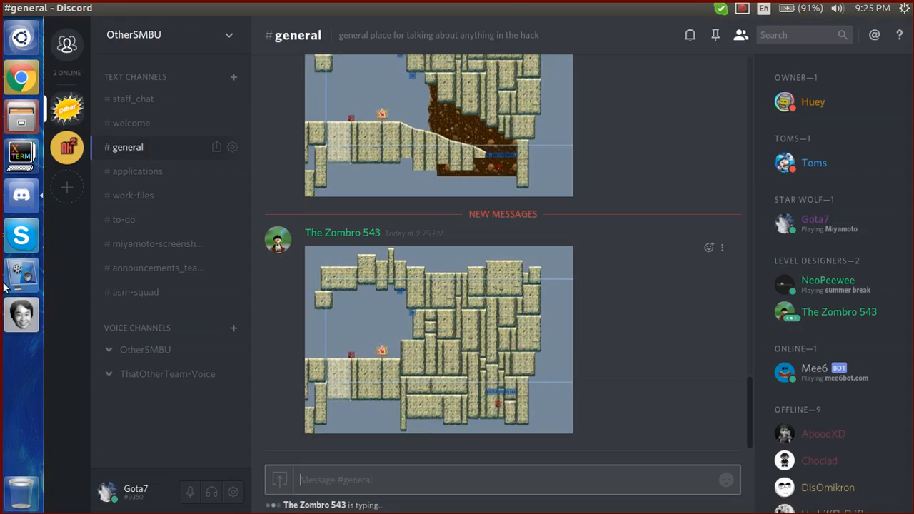
pyautogui.click(10, 312)
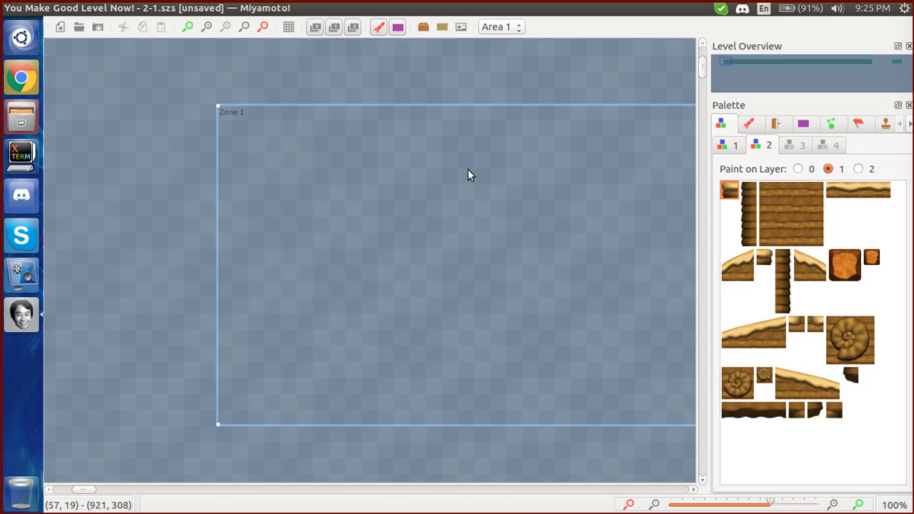
# Replace the 2-1 level's Slot 2 tileset by importing PaTilesetRandom from the home directory, and save it on quitting the tileset editor
pyautogui.click(203, 8)
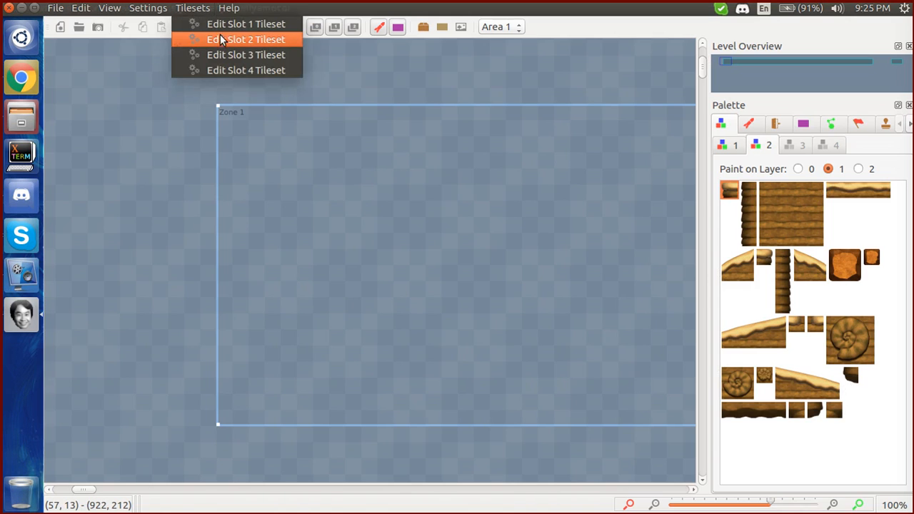
pyautogui.click(221, 39)
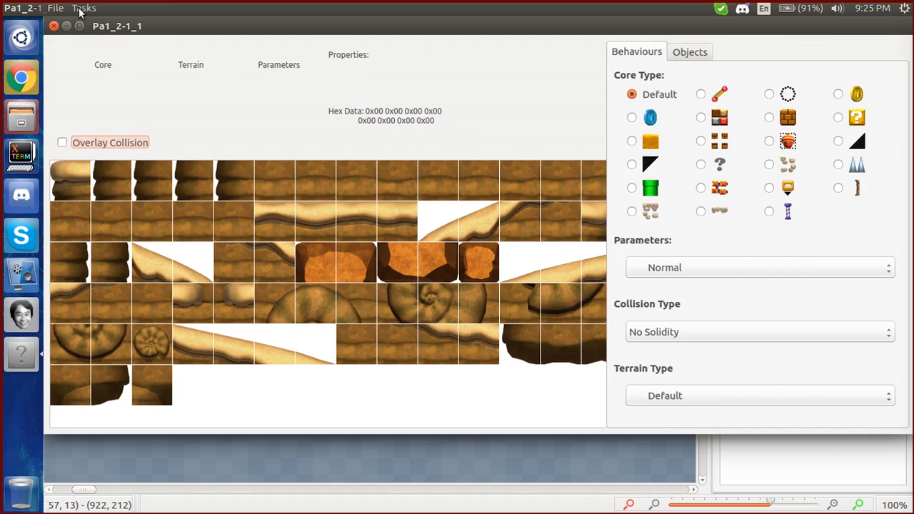
pyautogui.click(57, 9)
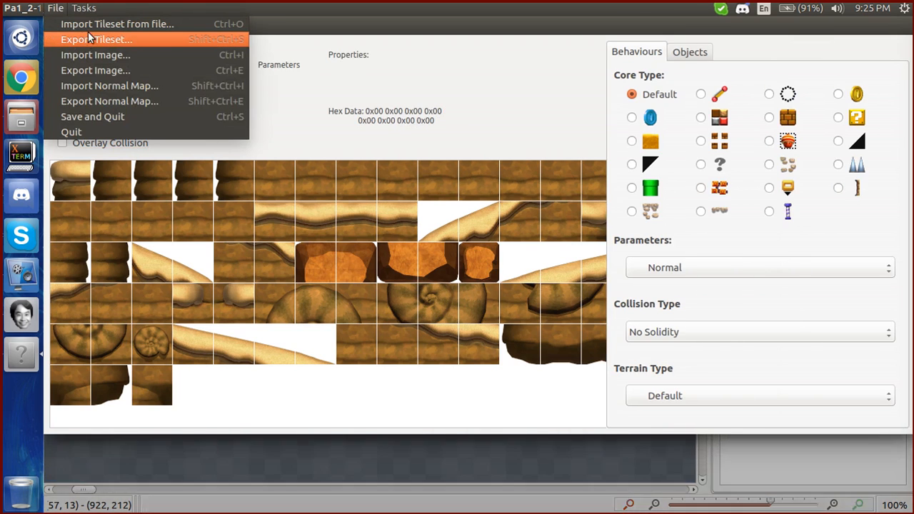
pyautogui.click(89, 39)
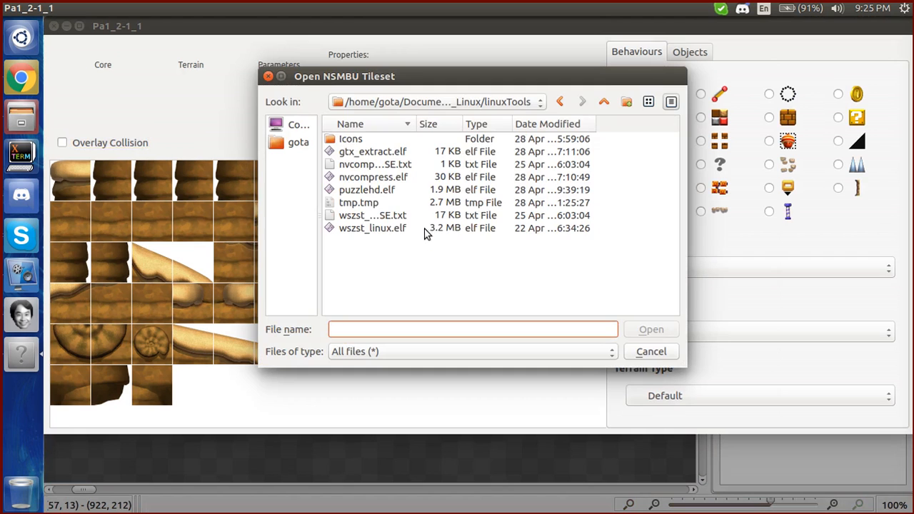
pyautogui.click(283, 140)
pyautogui.scroll(-2, 384, 239)
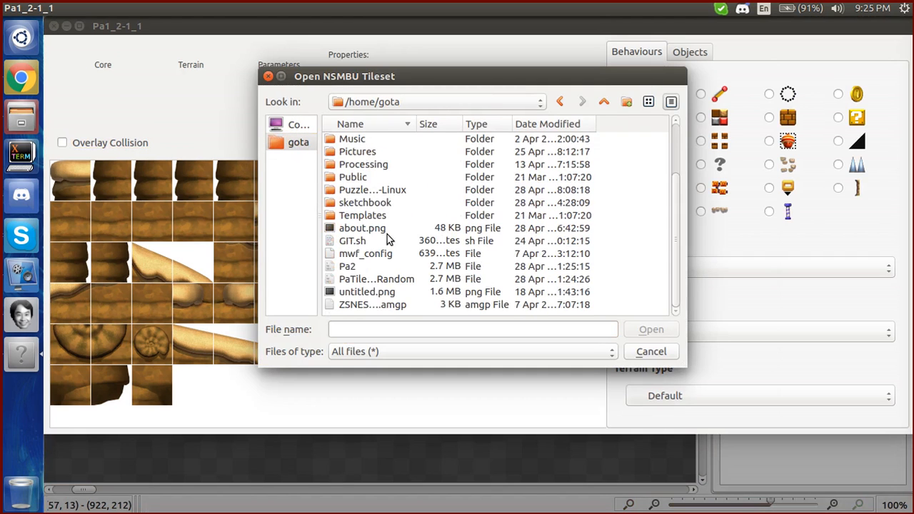
pyautogui.doubleClick(388, 284)
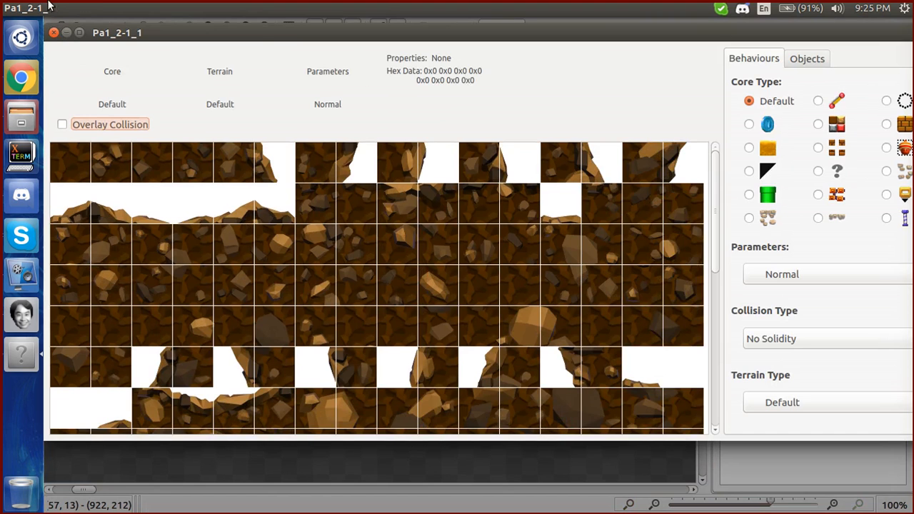
pyautogui.click(60, 8)
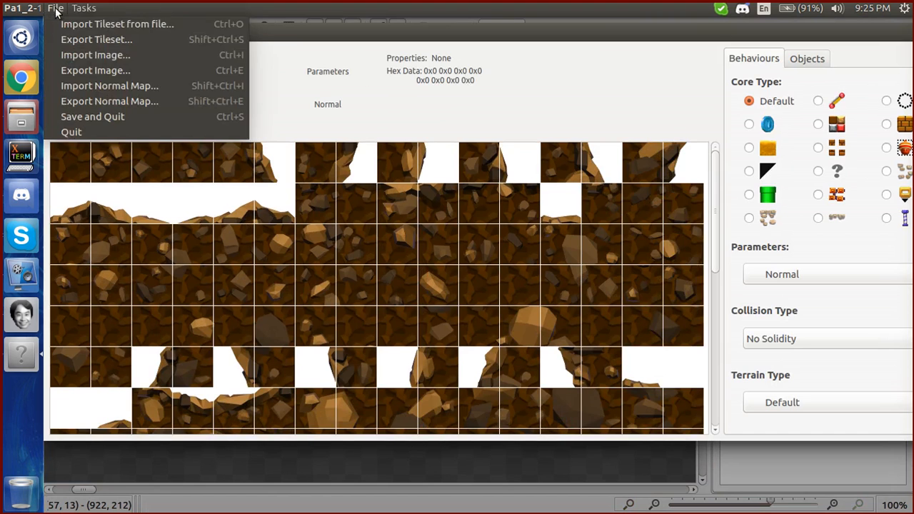
pyautogui.click(69, 117)
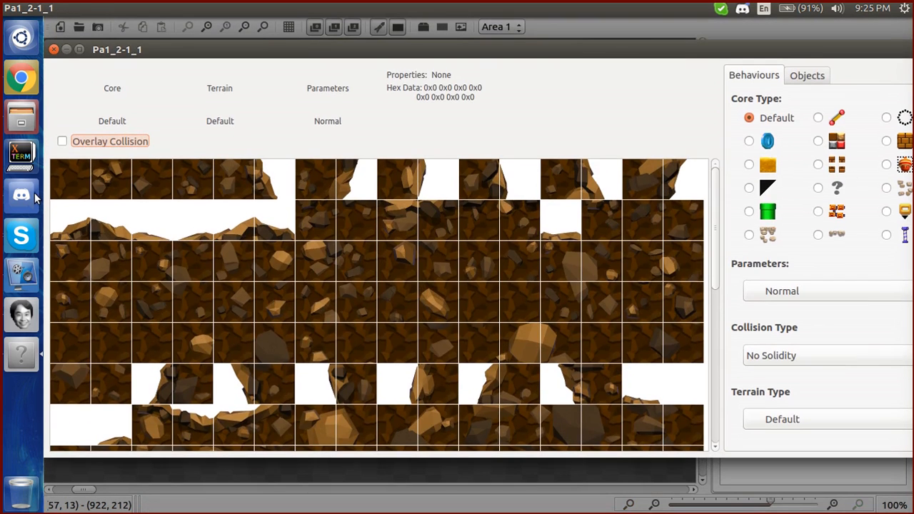
pyautogui.click(22, 194)
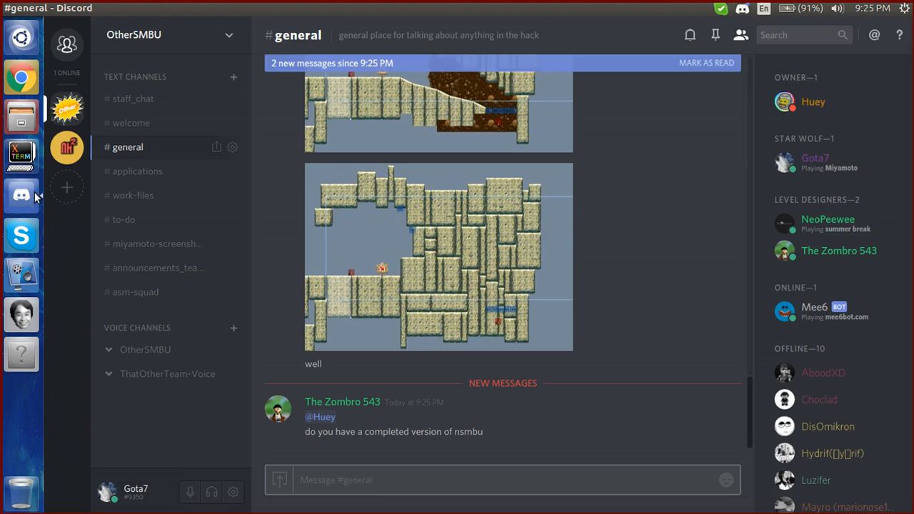
pyautogui.click(10, 71)
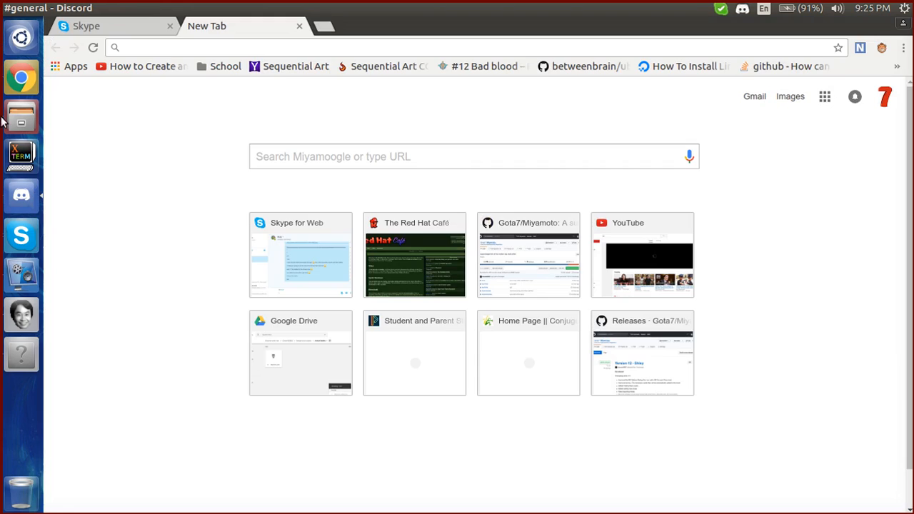
pyautogui.click(15, 332)
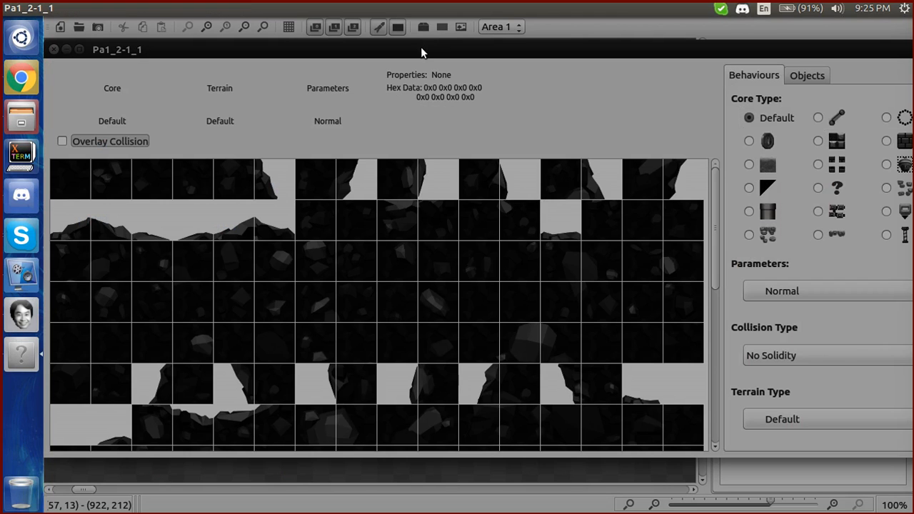
# Quit the Discord application that is running in the background
pyautogui.click(740, 14)
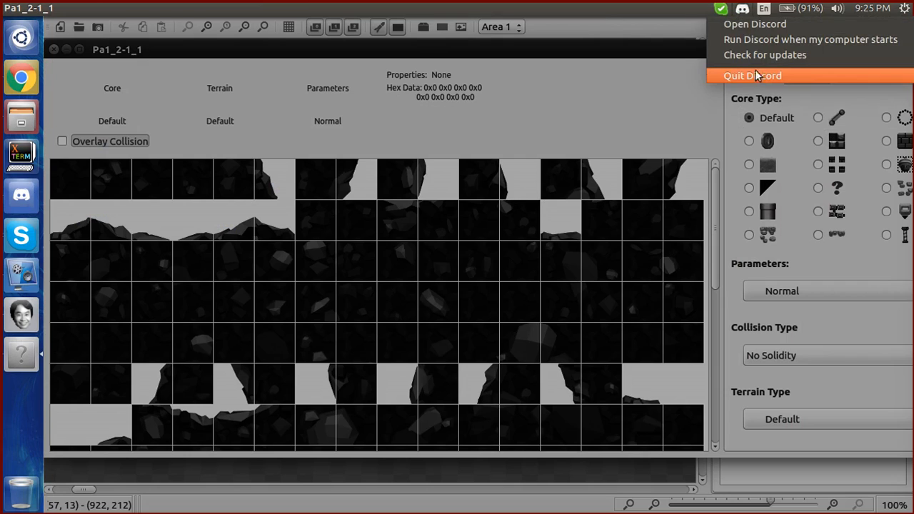
pyautogui.click(758, 77)
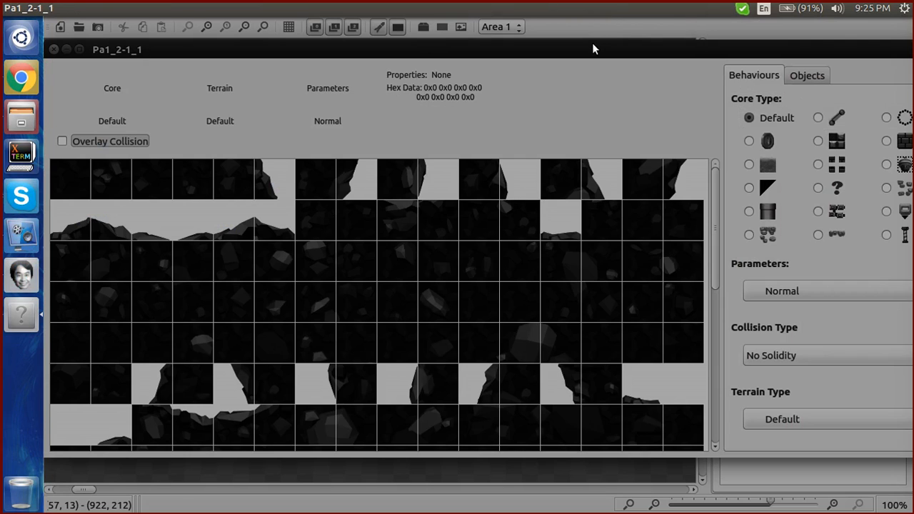
pyautogui.moveTo(592, 43); pyautogui.dragTo(590, 46)
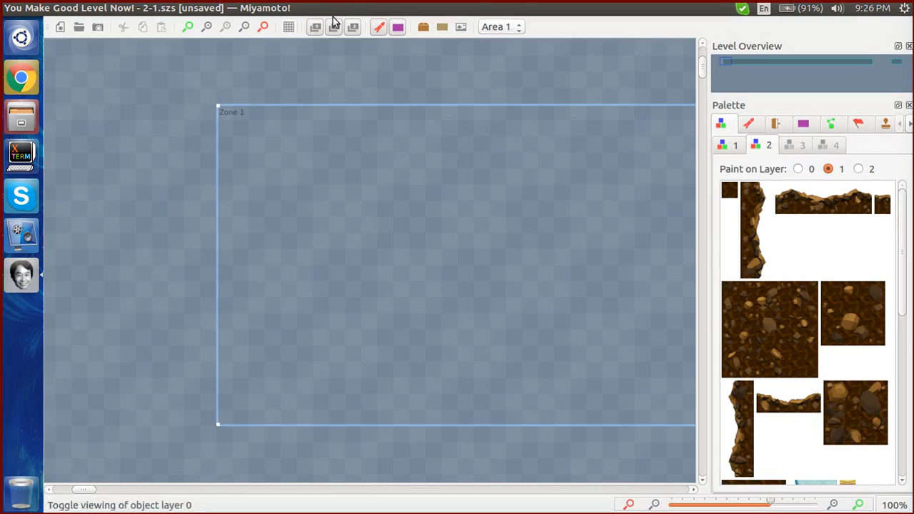
# Create a new Slot 3 tileset for the 2-1 level and name it Pa2_2-1_1
pyautogui.click(191, 8)
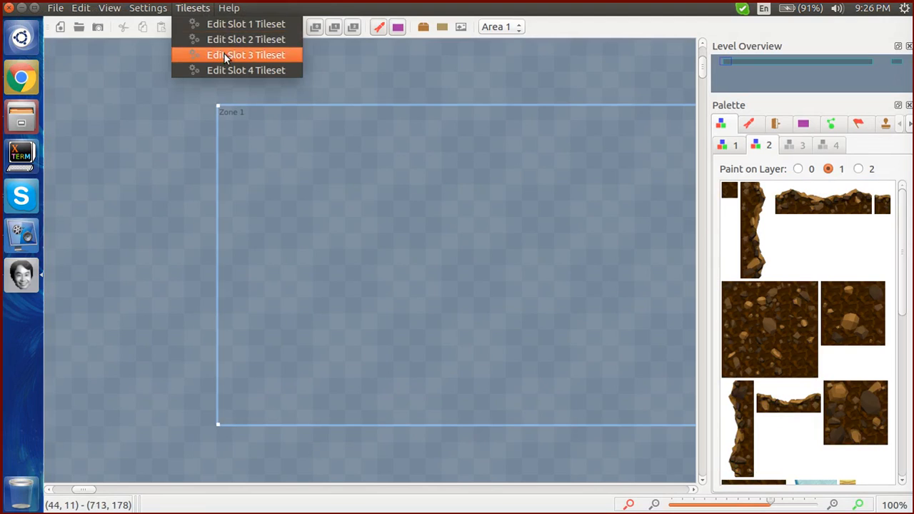
pyautogui.click(227, 55)
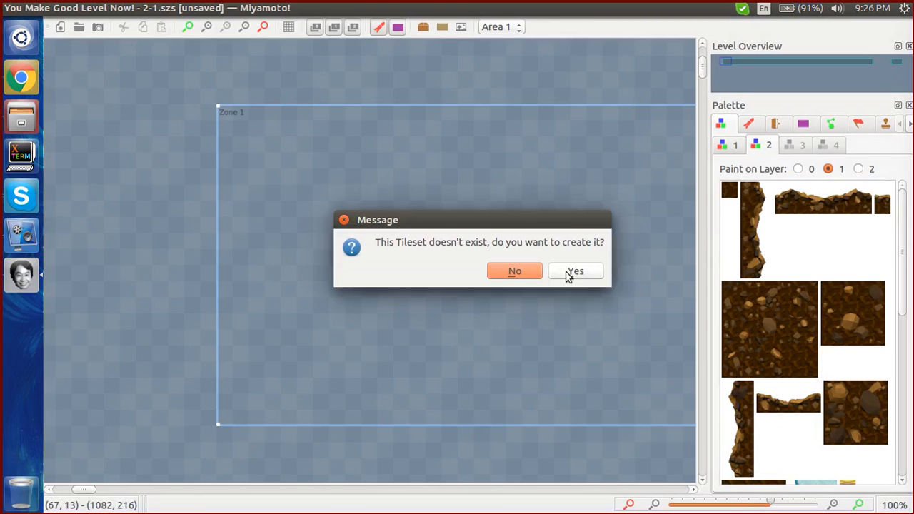
pyautogui.click(567, 271)
pyautogui.write('Pa')
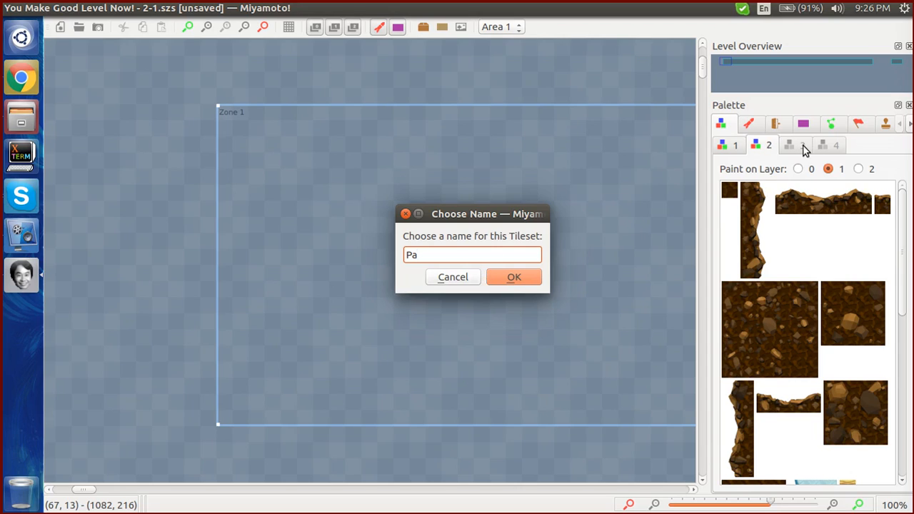
pyautogui.write('2_2-1')
pyautogui.moveTo(427, 255); pyautogui.dragTo(433, 255)
pyautogui.click(447, 257)
pyautogui.write('_1')
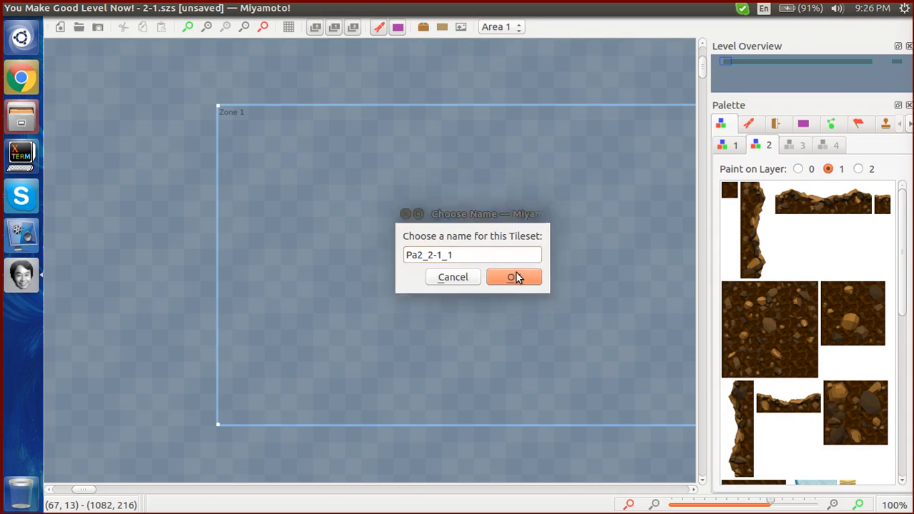
pyautogui.click(515, 277)
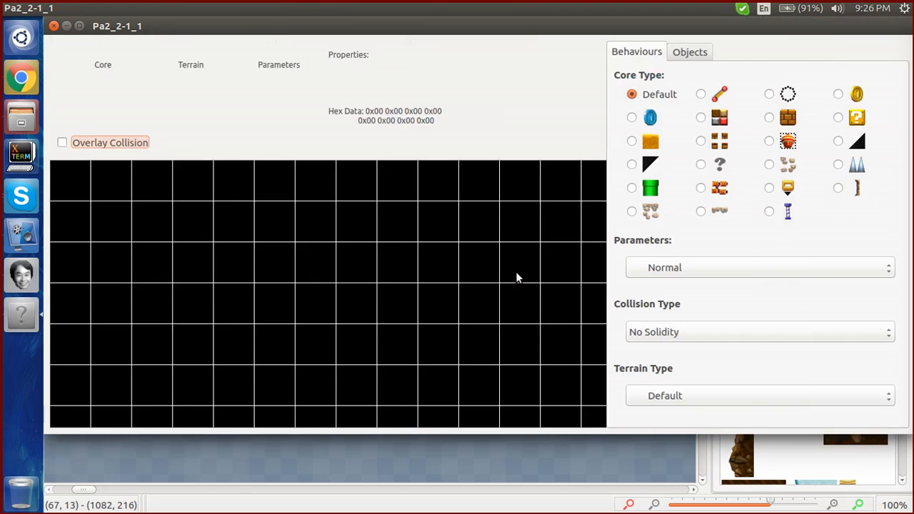
# Import the Pa2 tileset from the home directory into Slot 3, save it on quitting the tileset editor, and check the level's tileset palettes
pyautogui.click(61, 8)
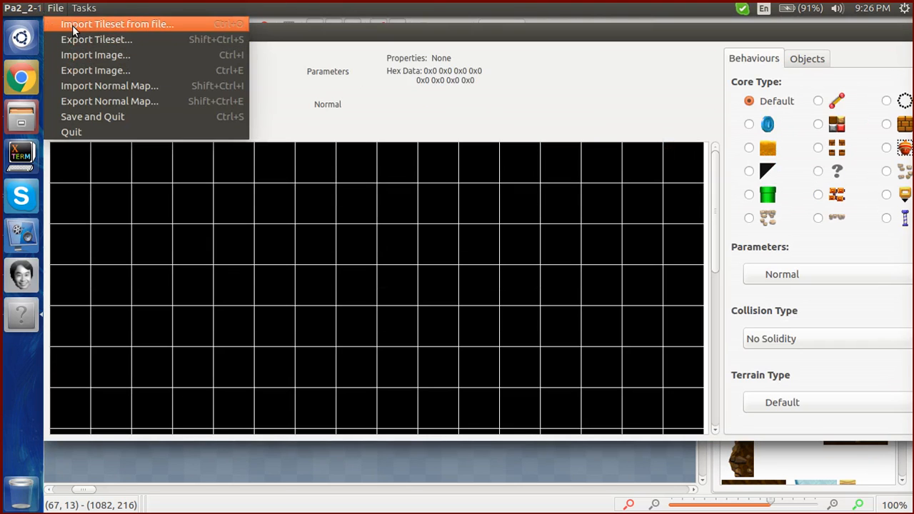
pyautogui.click(73, 25)
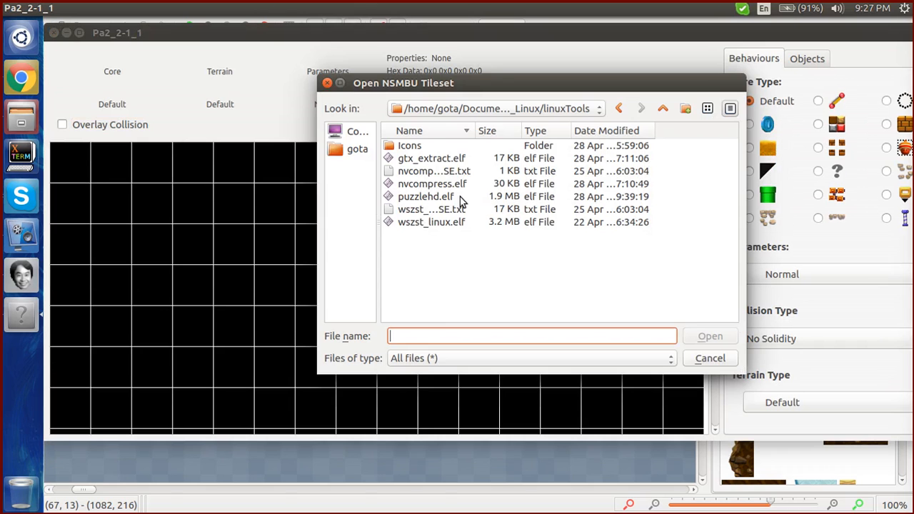
pyautogui.click(366, 150)
pyautogui.scroll(-2, 428, 259)
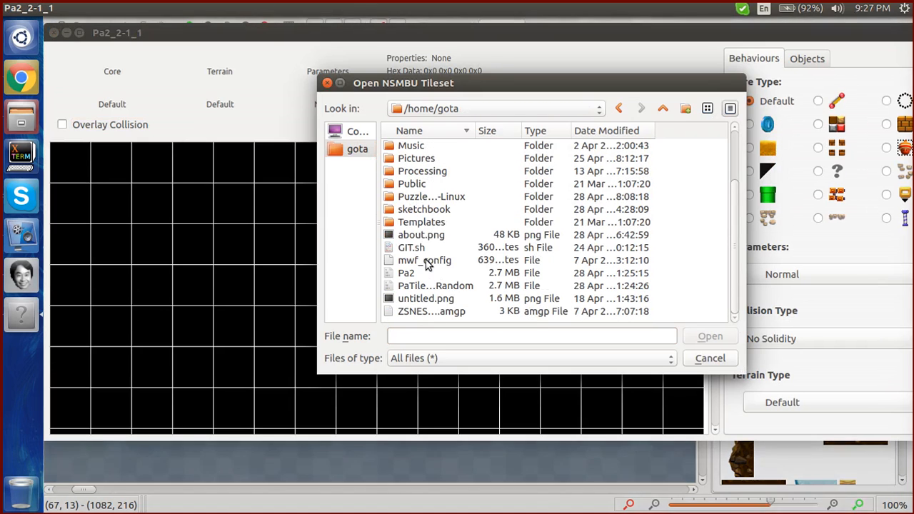
pyautogui.doubleClick(419, 274)
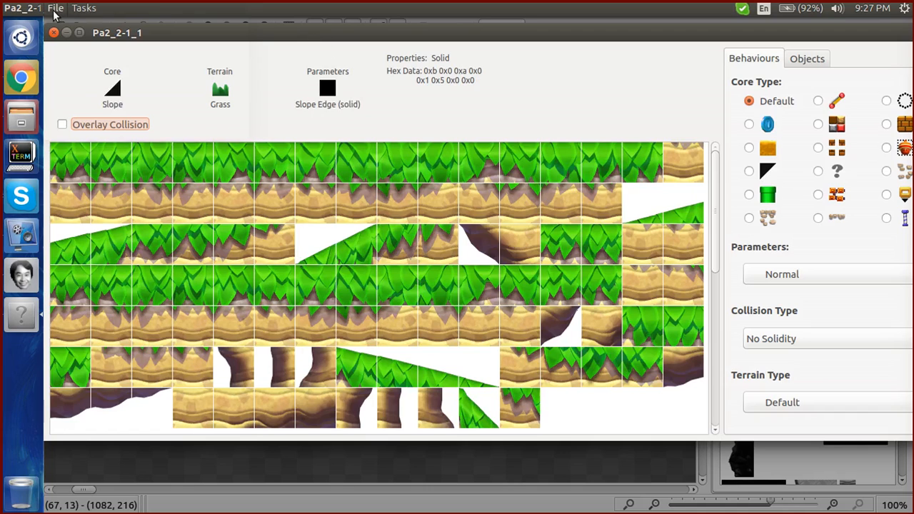
pyautogui.click(55, 8)
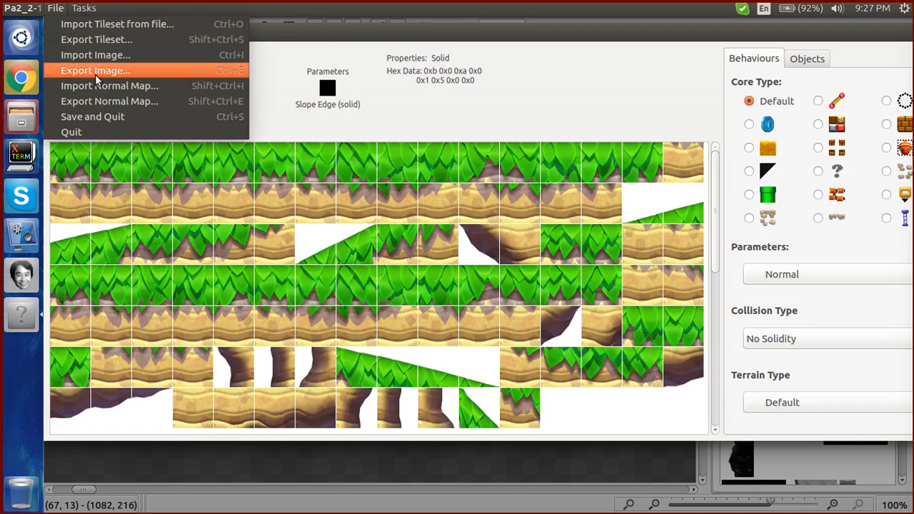
pyautogui.click(99, 116)
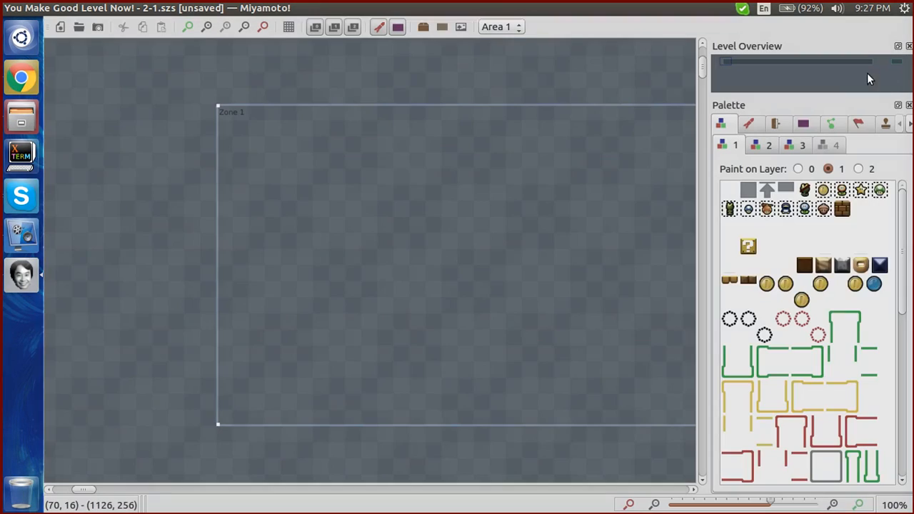
pyautogui.click(798, 145)
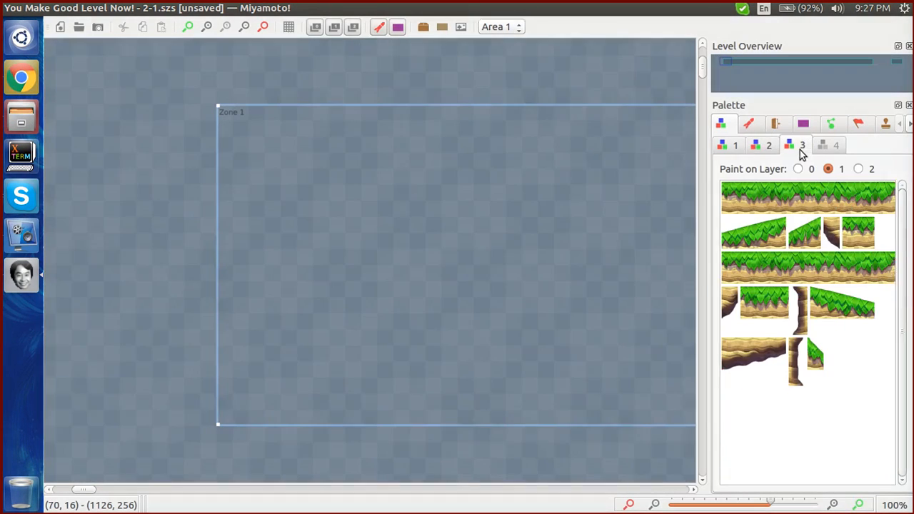
pyautogui.click(762, 146)
pyautogui.click(729, 145)
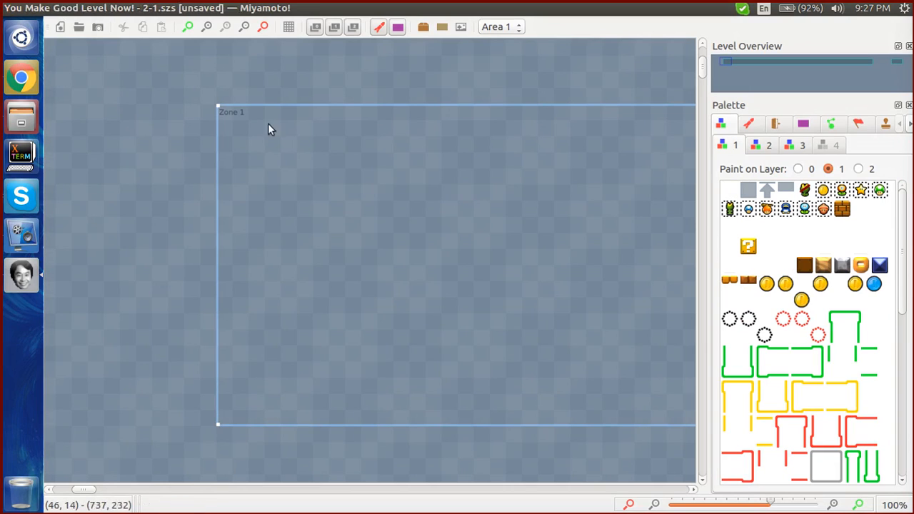
# Export the level to the Link to Course folder as an uncompressed level archive with the file name 2-1.sarc
pyautogui.click(56, 9)
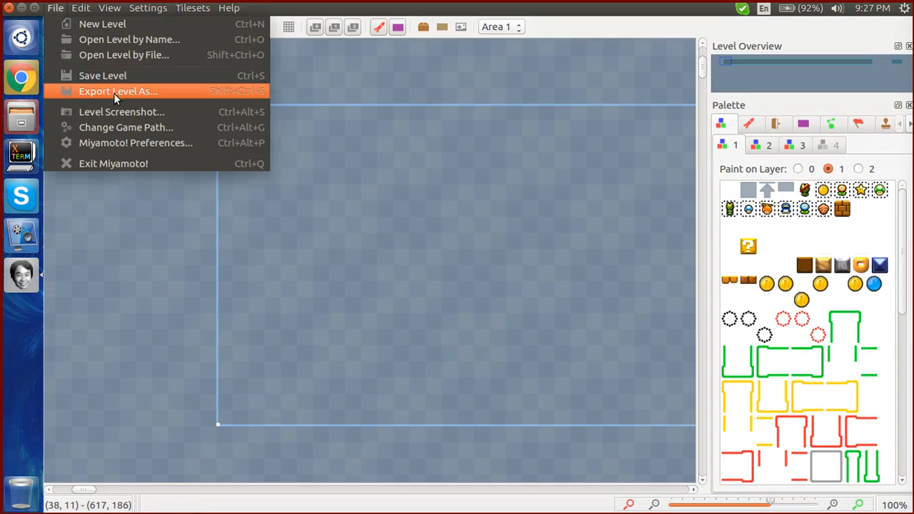
pyautogui.click(114, 91)
pyautogui.click(297, 176)
pyautogui.doubleClick(357, 210)
pyautogui.click(360, 359)
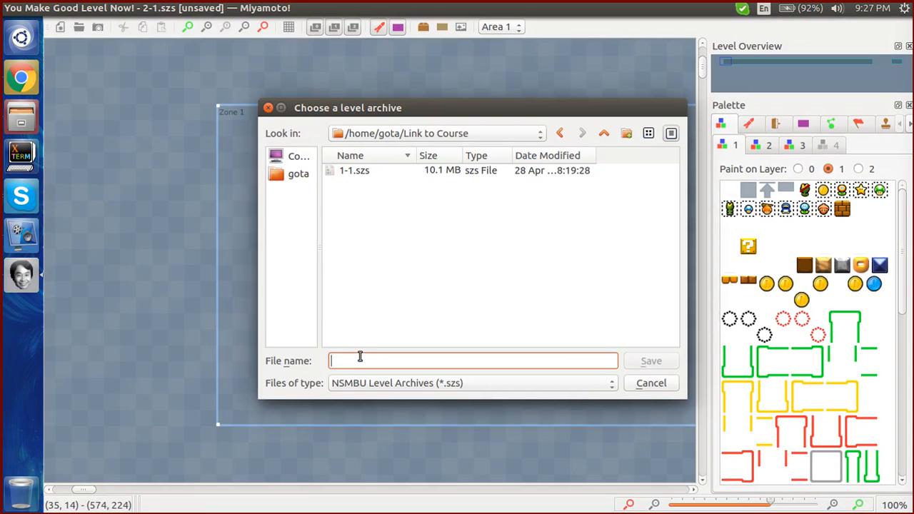
pyautogui.click(383, 383)
pyautogui.click(389, 397)
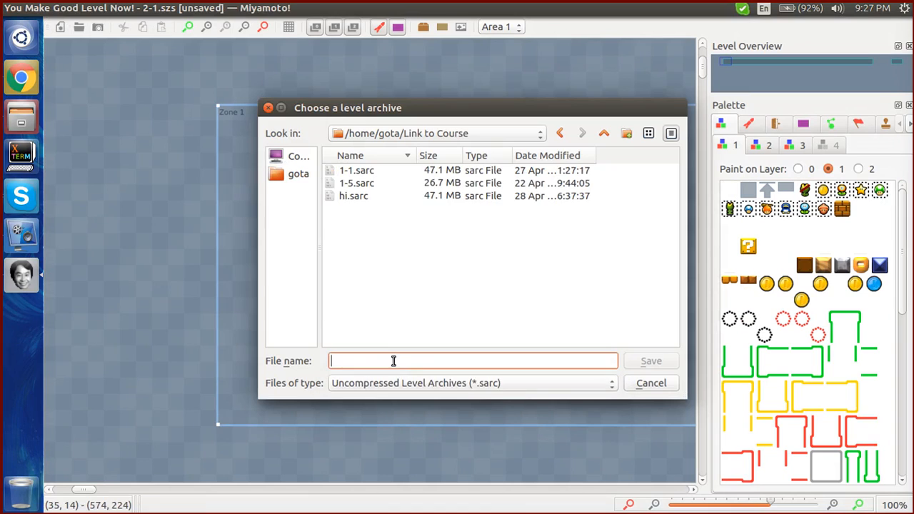
pyautogui.write('2-1')
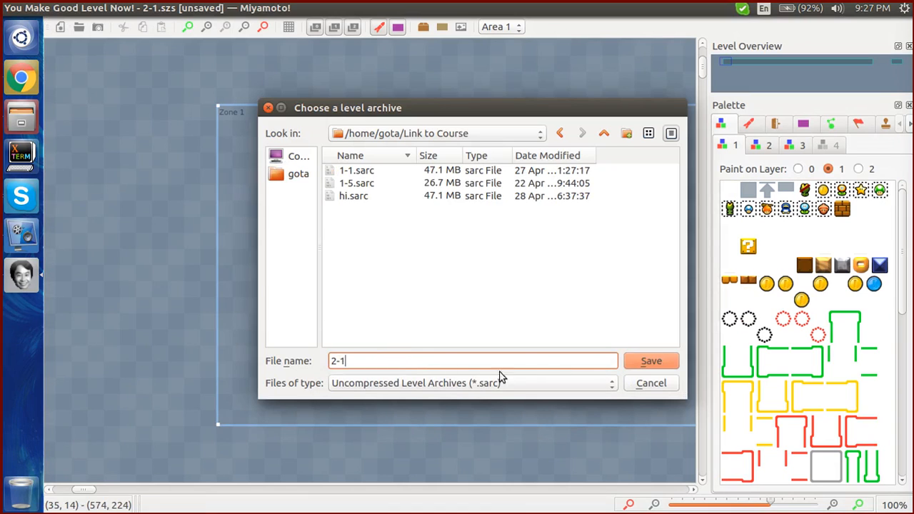
pyautogui.write('.sarc')
pyautogui.press('Return')
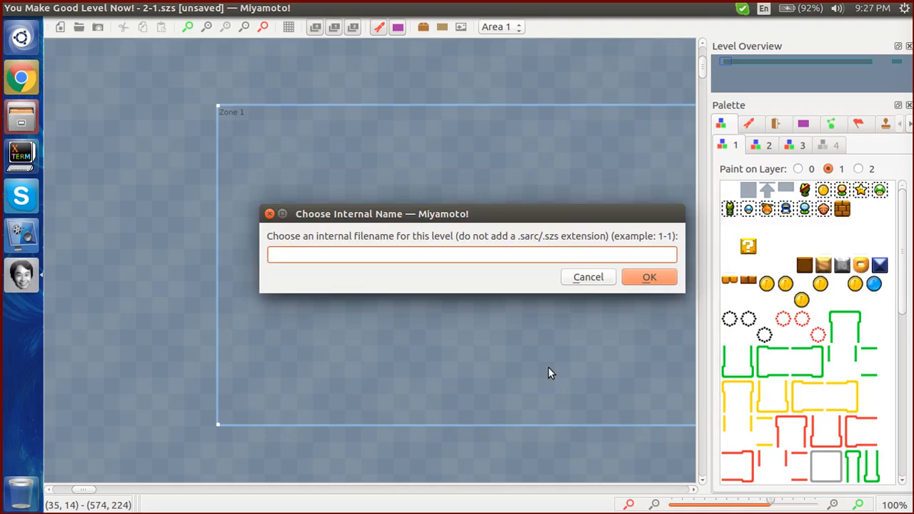
# Set the exported level's internal filename to 2-1 and complete the export
pyautogui.write('2-1')
pyautogui.moveTo(279, 255)
pyautogui.mouseDown()
pyautogui.moveTo(267, 256)
pyautogui.moveTo(279, 258)
pyautogui.mouseUp()
pyautogui.click(283, 258)
pyautogui.click(646, 275)
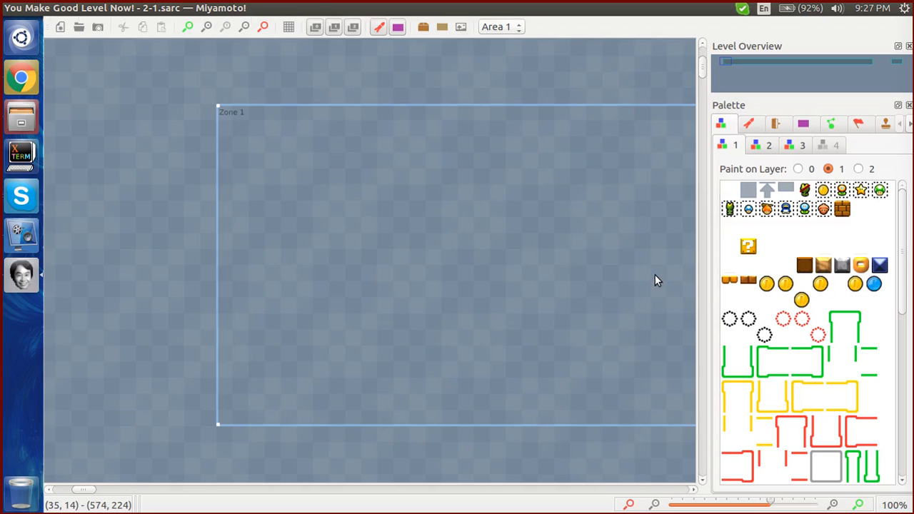
# Place a single grass-topped left edge tile from tileset 2 outside Zone 1, near its lower left corner
pyautogui.scroll(1, 343, 419)
pyautogui.hscroll(1, 343, 420)
pyautogui.scroll(1, 342, 425)
pyautogui.hscroll(-2, 342, 425)
pyautogui.click(763, 145)
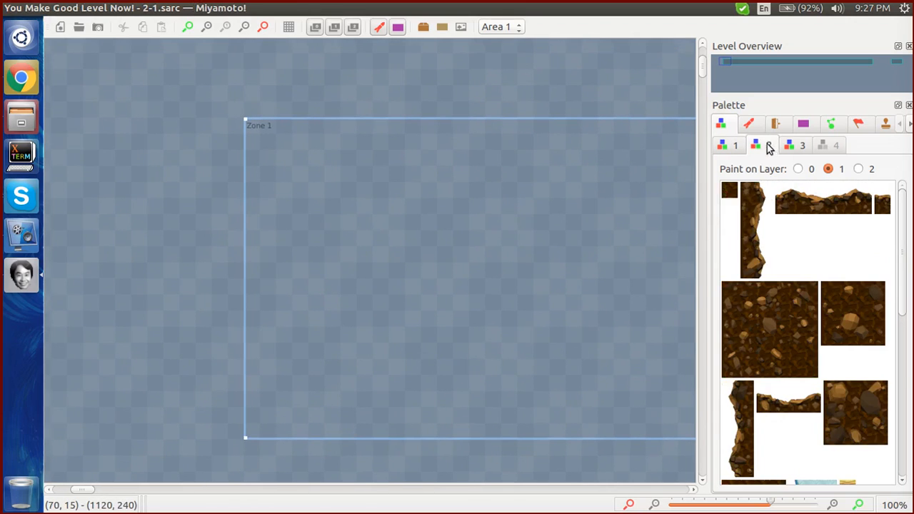
pyautogui.scroll(-6, 760, 250)
pyautogui.click(781, 405)
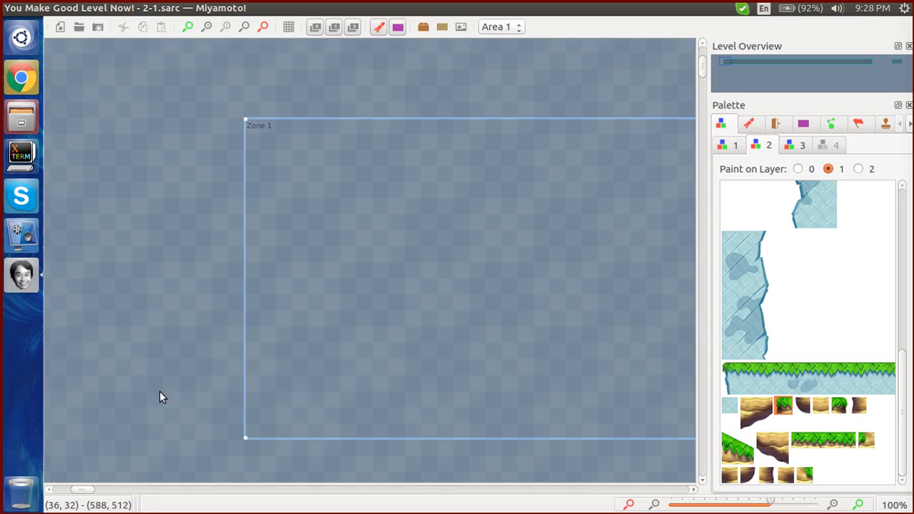
pyautogui.click(138, 398)
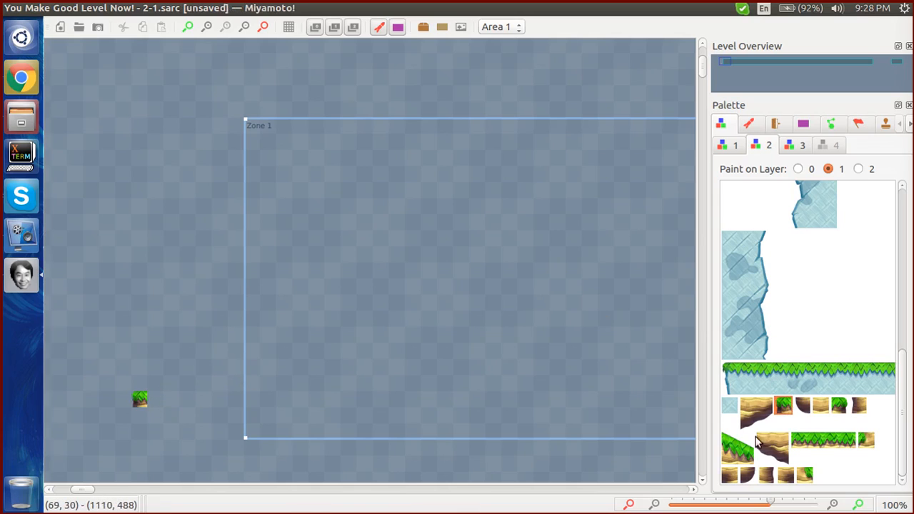
# Paint a grass ground strip about 31 by 2 tiles from tileset 3's first object, extending rightward from the grass edge tile
pyautogui.click(801, 443)
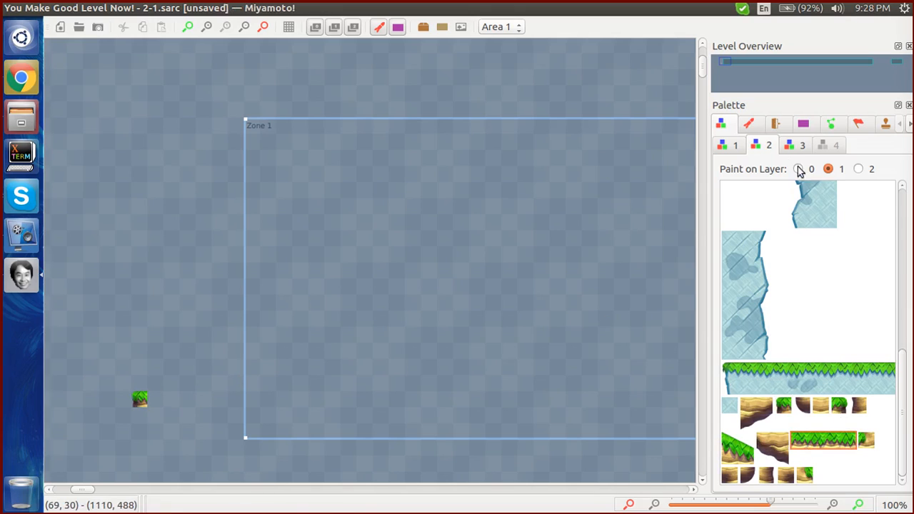
pyautogui.click(798, 146)
pyautogui.click(767, 193)
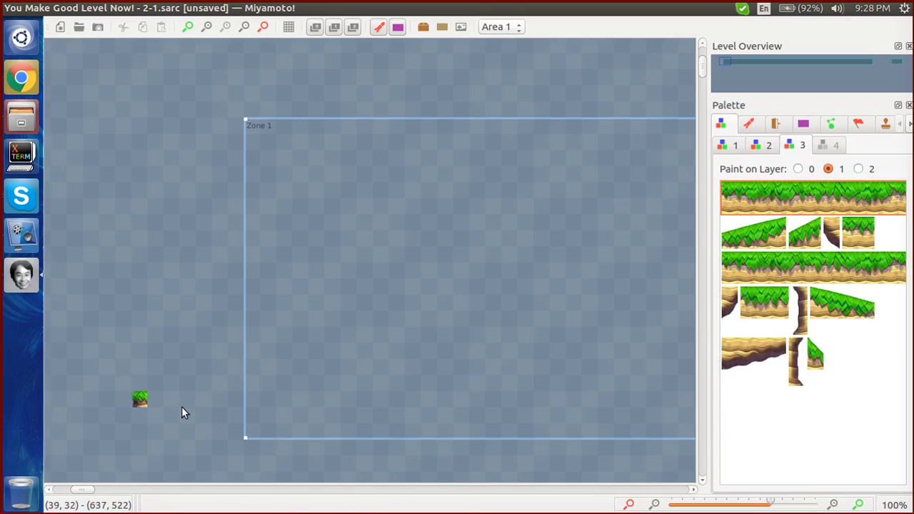
pyautogui.moveTo(155, 404); pyautogui.dragTo(638, 422)
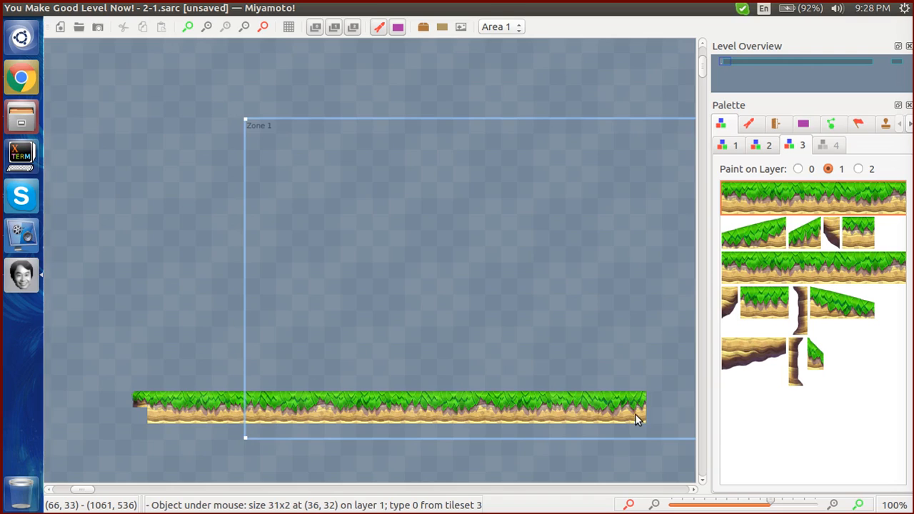
# Paint a soil block about 31 by 3 tiles directly beneath the grass strip, using tileset 2's plain sandy soil object
pyautogui.scroll(1, 584, 409)
pyautogui.hscroll(-1, 581, 410)
pyautogui.scroll(-2, 581, 409)
pyautogui.hscroll(3, 581, 410)
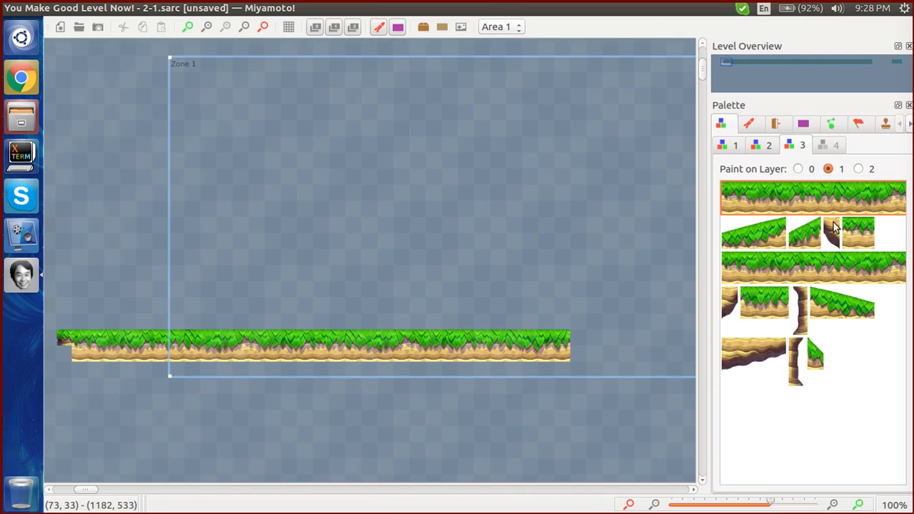
pyautogui.hscroll(-2, 612, 308)
pyautogui.click(776, 152)
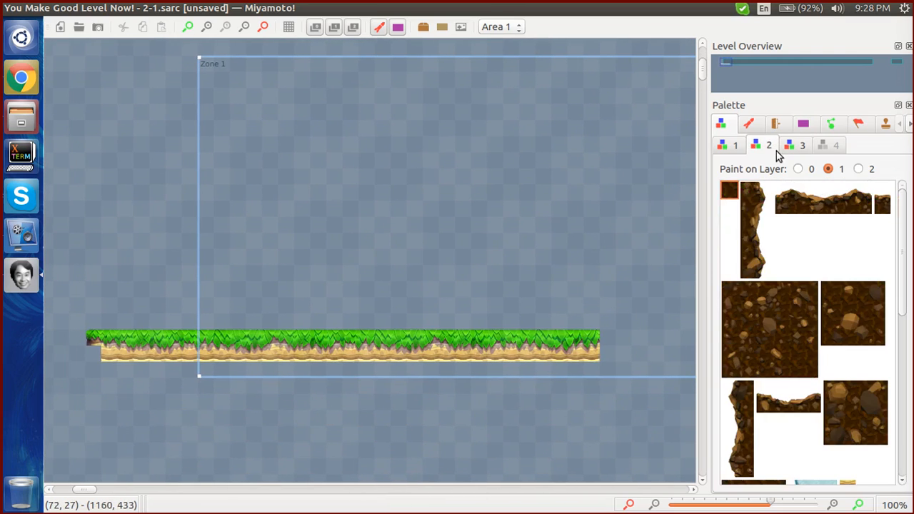
pyautogui.click(795, 151)
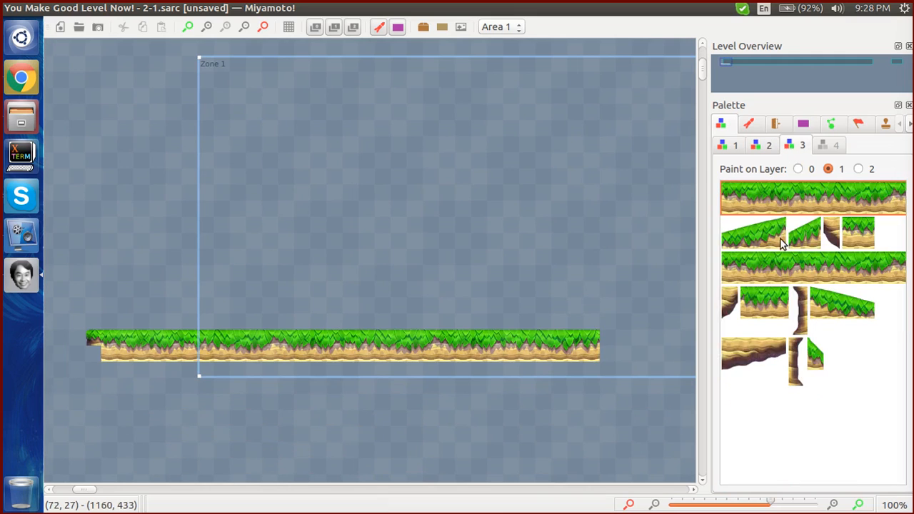
pyautogui.click(763, 149)
pyautogui.scroll(-10, 771, 302)
pyautogui.click(820, 405)
pyautogui.moveTo(591, 366); pyautogui.dragTo(111, 407)
pyautogui.hscroll(5, 110, 407)
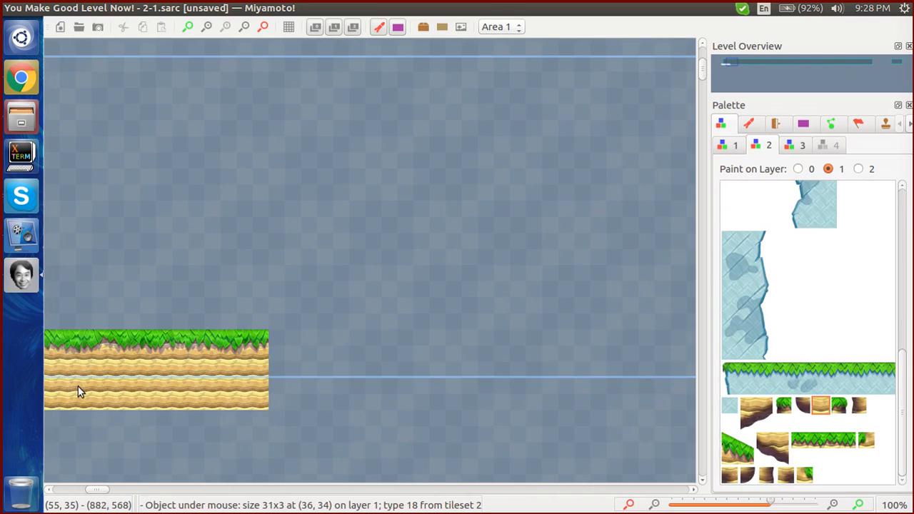
# Place a grass-topped right edge tile from tileset 2 at the right end of the grass strip
pyautogui.hscroll(-5, 79, 392)
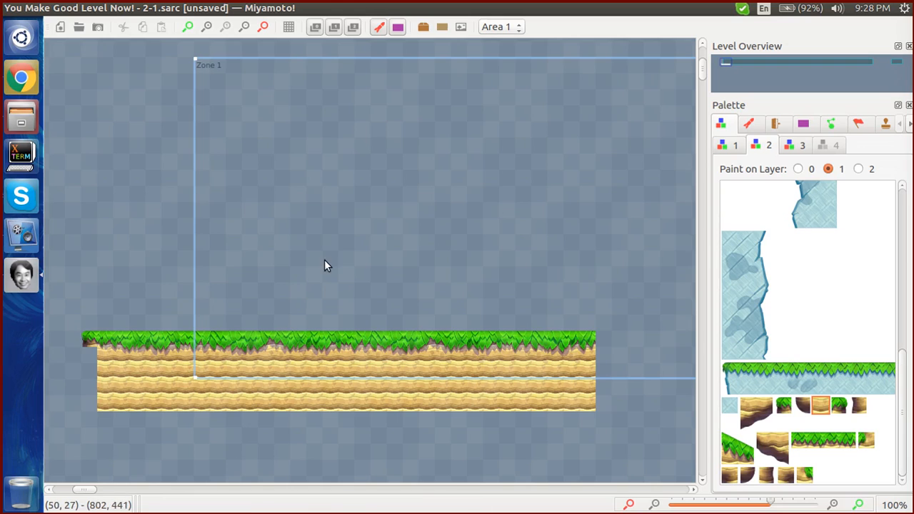
pyautogui.hscroll(-3, 325, 266)
pyautogui.scroll(1, 325, 266)
pyautogui.hscroll(5, 324, 265)
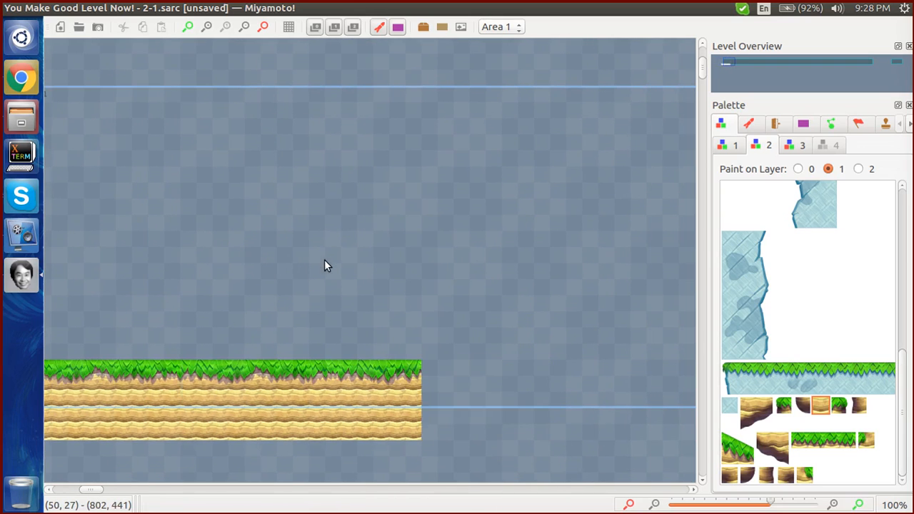
pyautogui.click(796, 145)
pyautogui.click(746, 151)
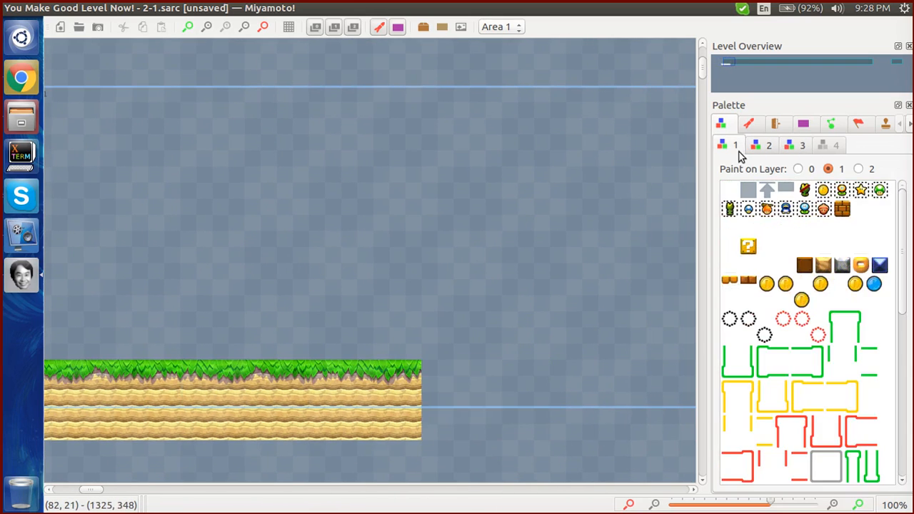
pyautogui.click(751, 149)
pyautogui.click(796, 146)
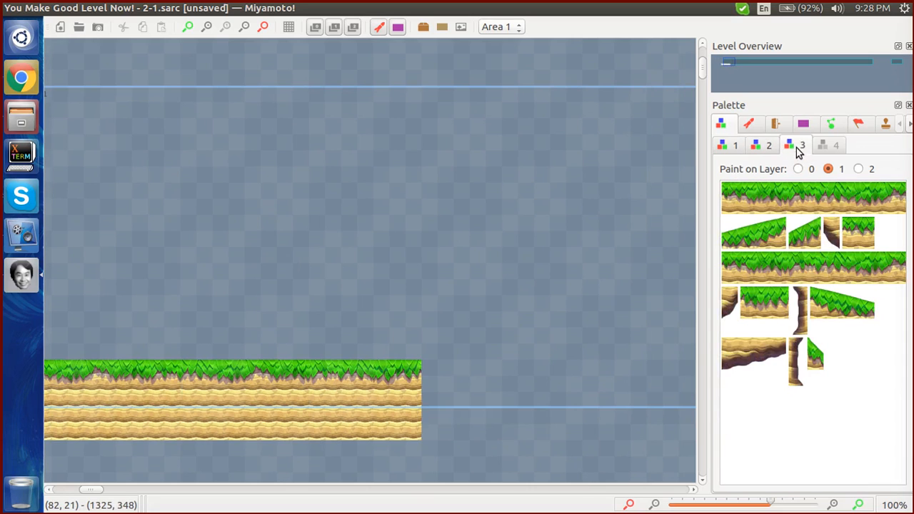
pyautogui.click(768, 148)
pyautogui.scroll(-5, 807, 267)
pyautogui.click(839, 406)
pyautogui.click(425, 367)
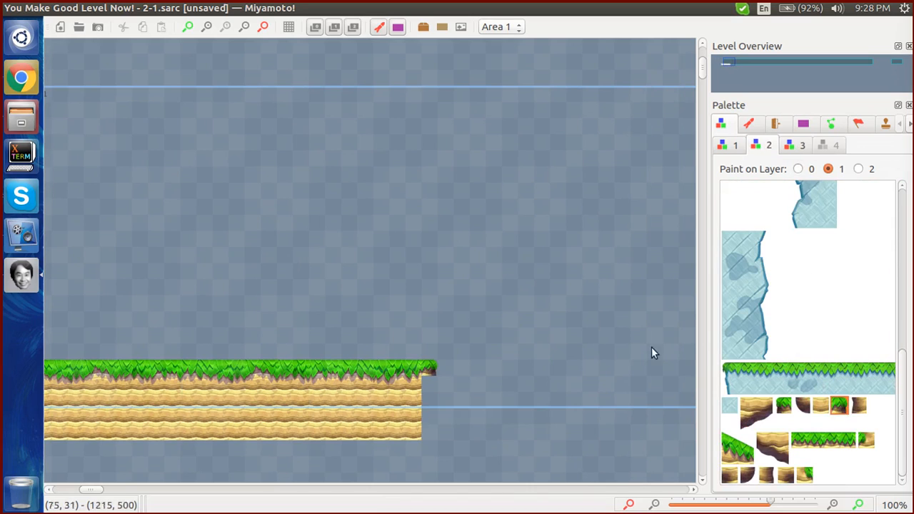
# Paint a soil right-edge column 1 by 4 tiles beneath the right grass edge tile, using tileset 2
pyautogui.click(768, 476)
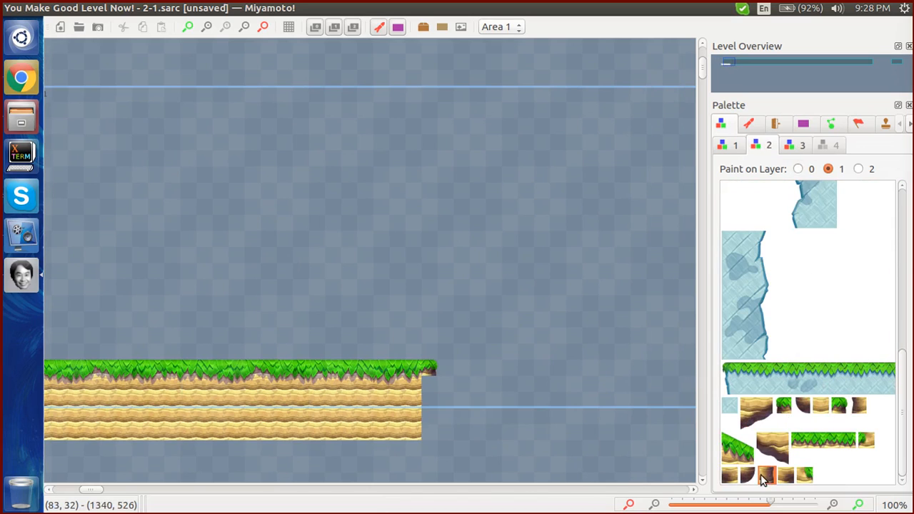
pyautogui.click(432, 386)
pyautogui.moveTo(431, 410); pyautogui.dragTo(431, 435)
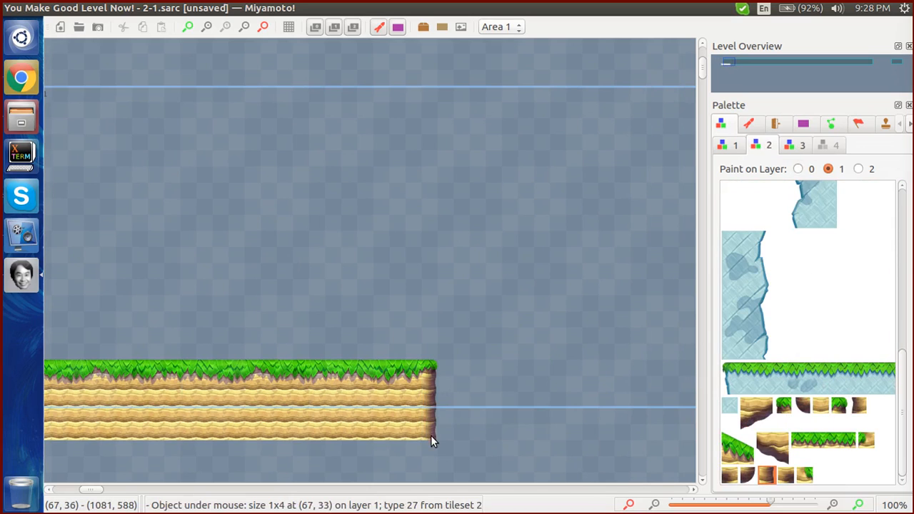
pyautogui.hscroll(-6, 433, 446)
pyautogui.hscroll(2, 433, 445)
pyautogui.hscroll(-2, 433, 452)
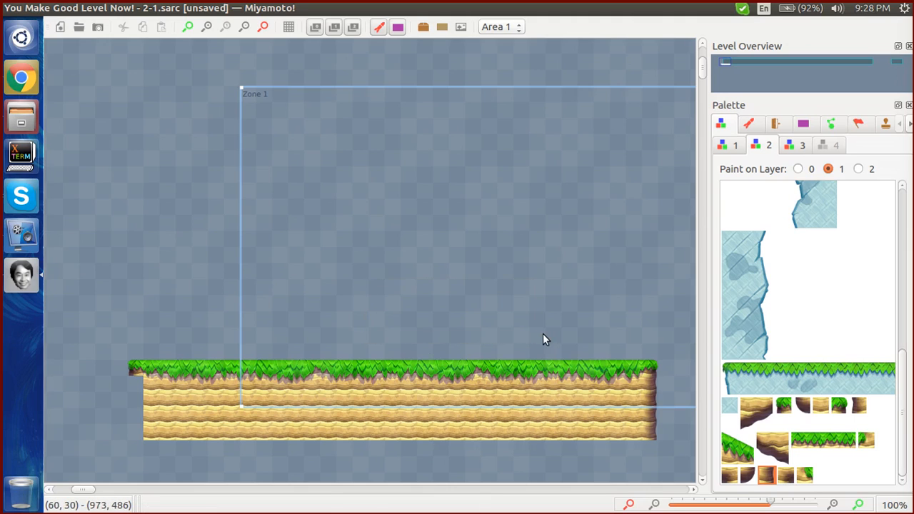
# Switch the sprite list to Search view and search the addable sprites for "brick"
pyautogui.click(730, 146)
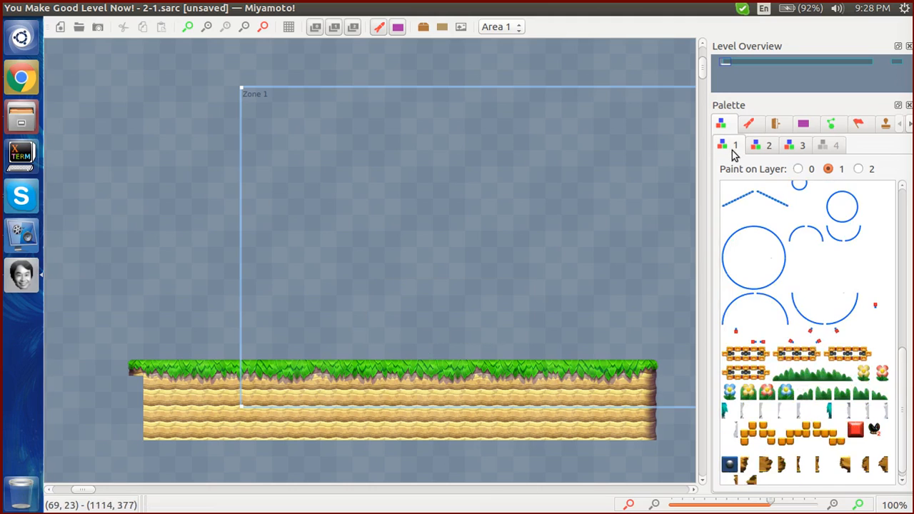
pyautogui.scroll(5, 771, 265)
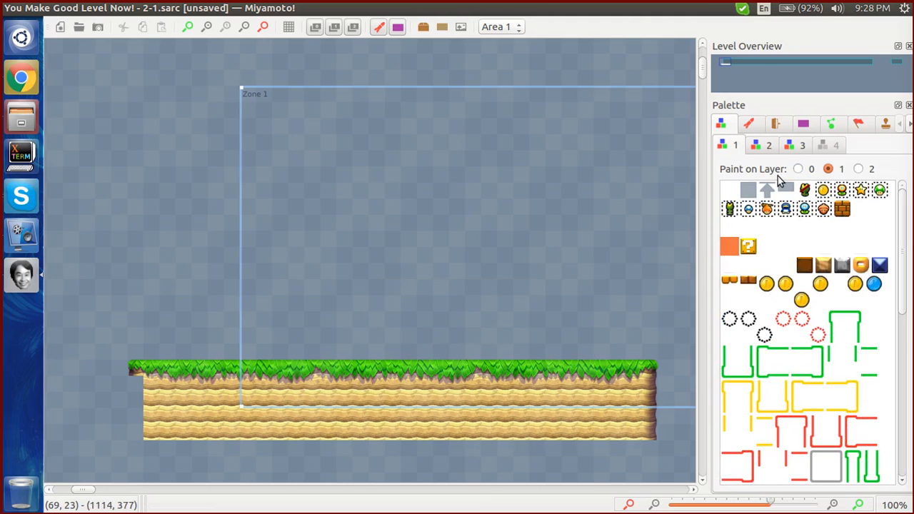
pyautogui.click(749, 125)
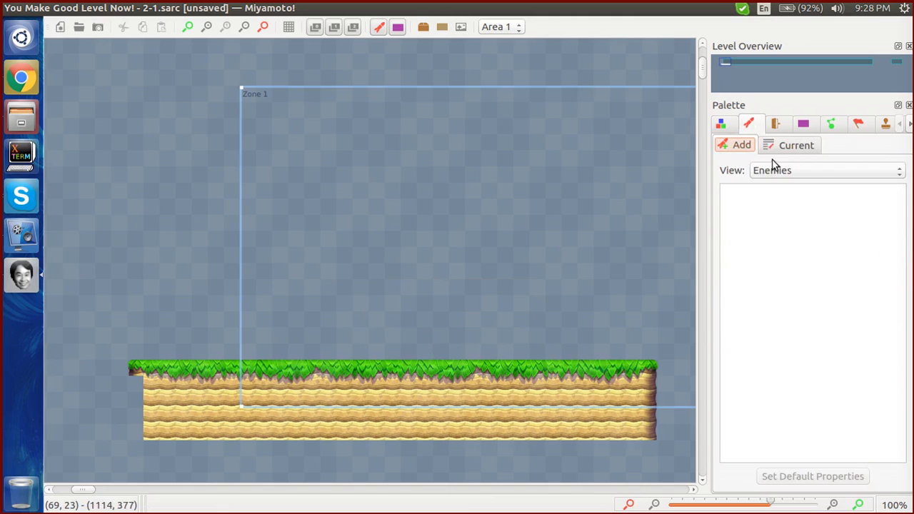
pyautogui.click(777, 170)
pyautogui.click(785, 247)
pyautogui.click(766, 191)
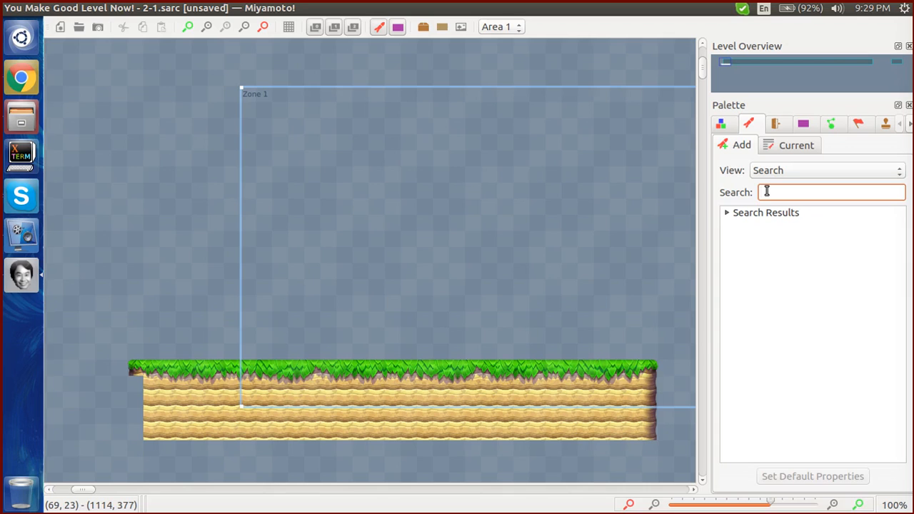
pyautogui.write('brick')
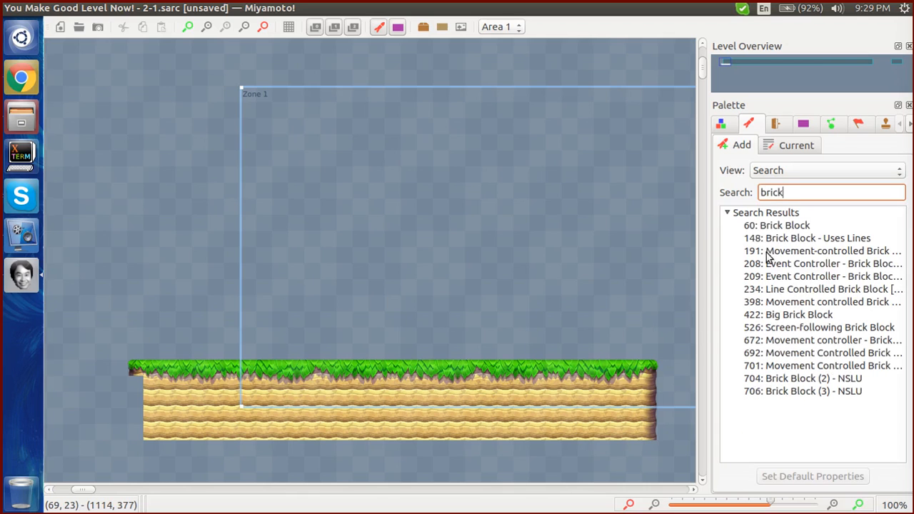
# Place two 60: Brick Block sprites in one row above the ground in Zone 1, leaving a two-tile gap between them
pyautogui.click(746, 225)
pyautogui.rightClick(555, 256)
pyautogui.moveTo(487, 290); pyautogui.dragTo(471, 303)
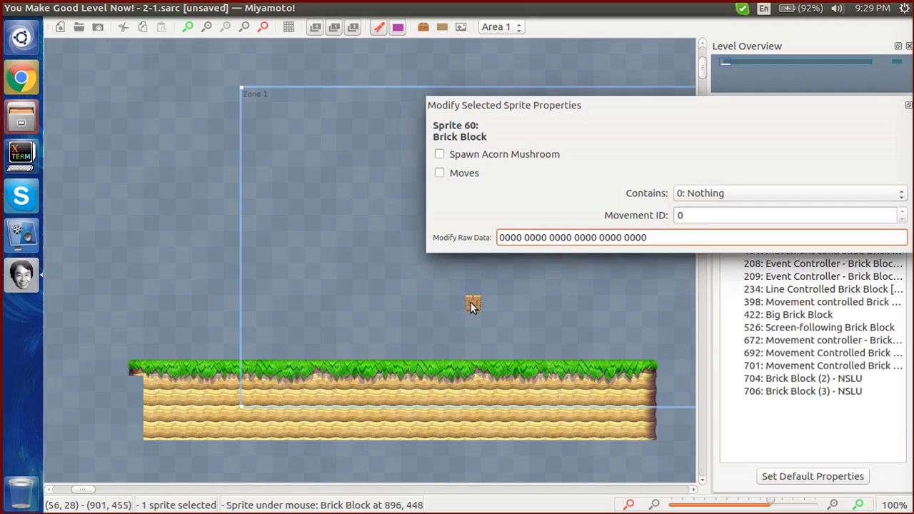
pyautogui.rightClick(525, 303)
pyautogui.click(668, 277)
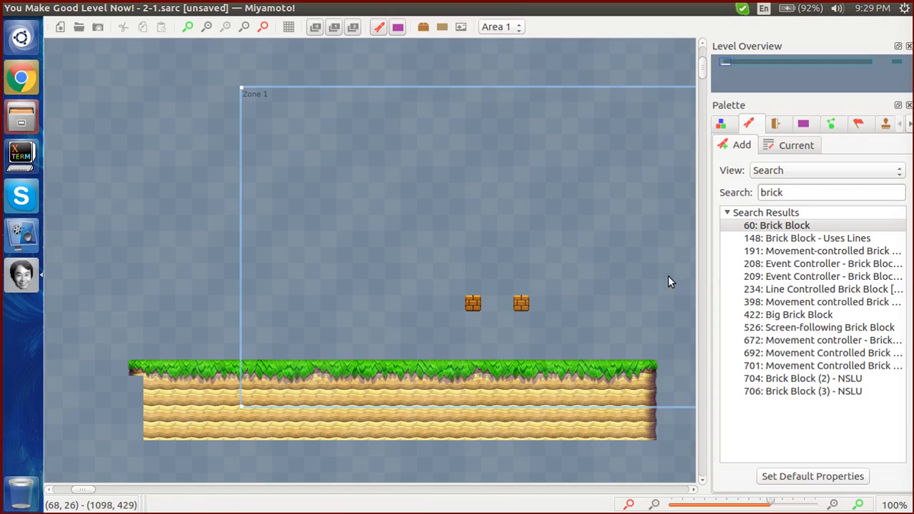
# Set the contents of both brick blocks to 1: 1 coin
pyautogui.click(521, 303)
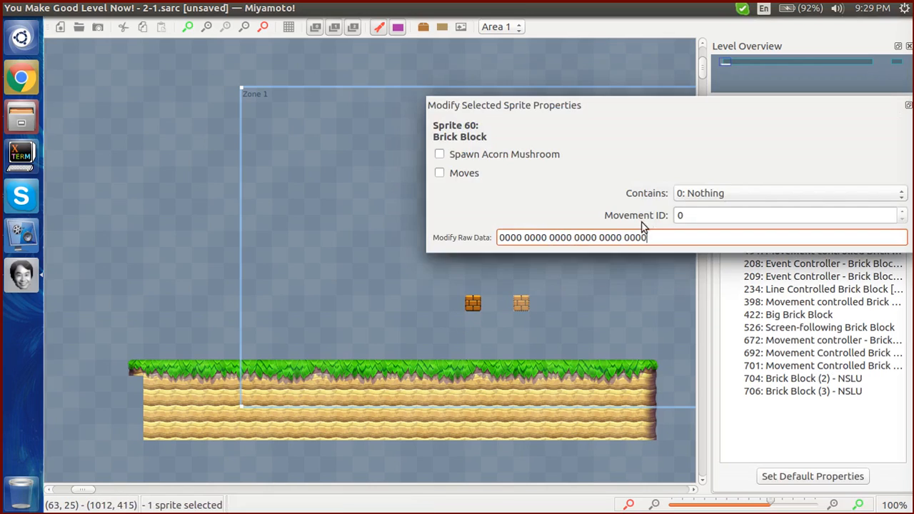
pyautogui.click(702, 190)
pyautogui.click(711, 206)
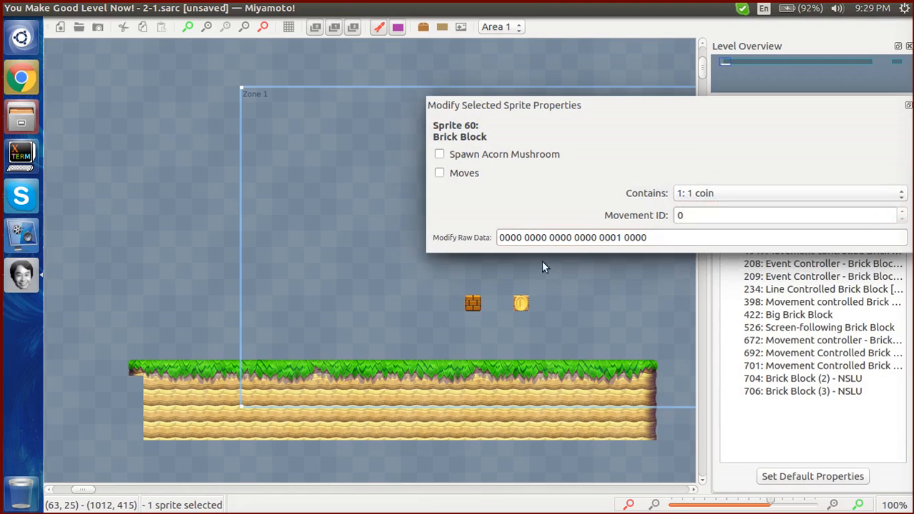
pyautogui.click(473, 304)
pyautogui.click(687, 193)
pyautogui.click(690, 204)
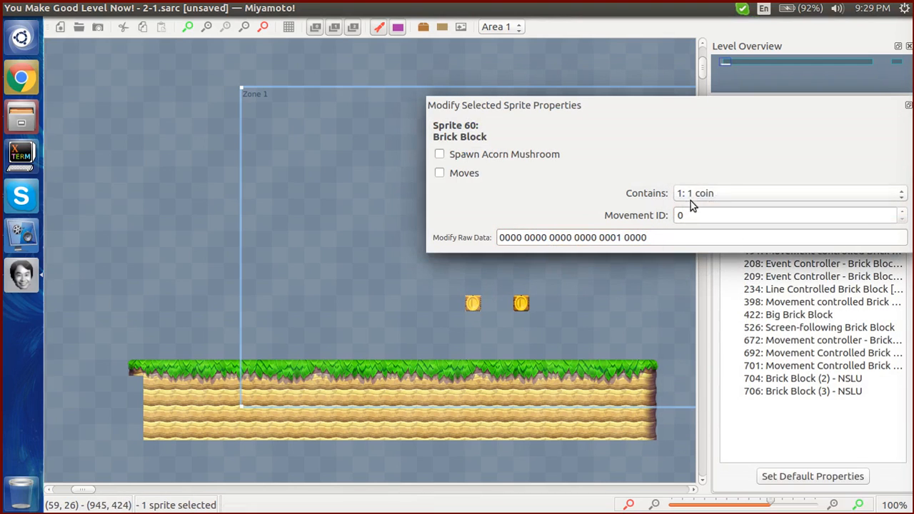
pyautogui.click(691, 201)
pyautogui.click(687, 192)
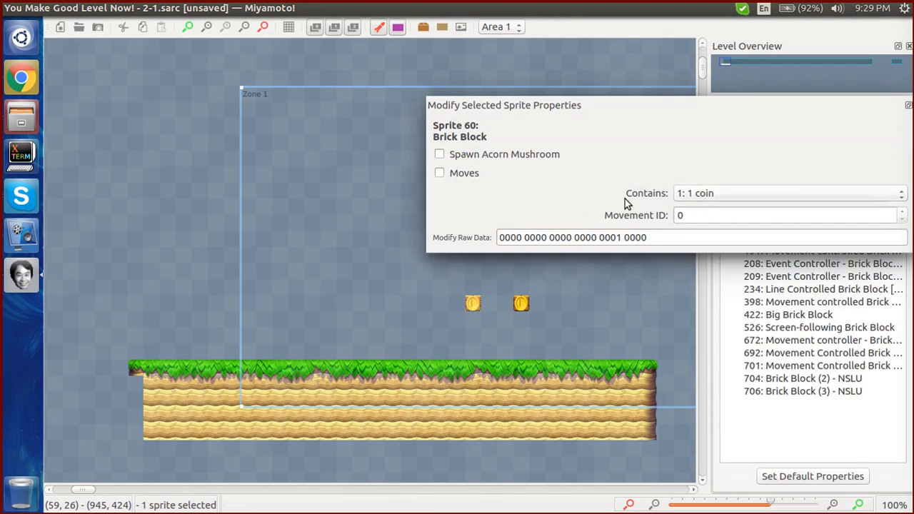
pyautogui.click(608, 333)
# Search the sprites for "?" and place a 59: ? Block directly right of the left coin block
pyautogui.doubleClick(790, 193)
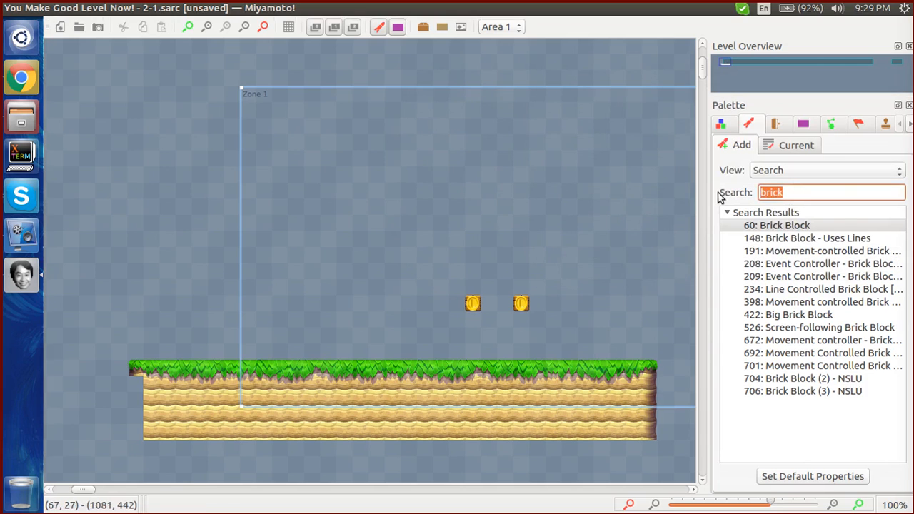
pyautogui.write('?')
pyautogui.click(750, 225)
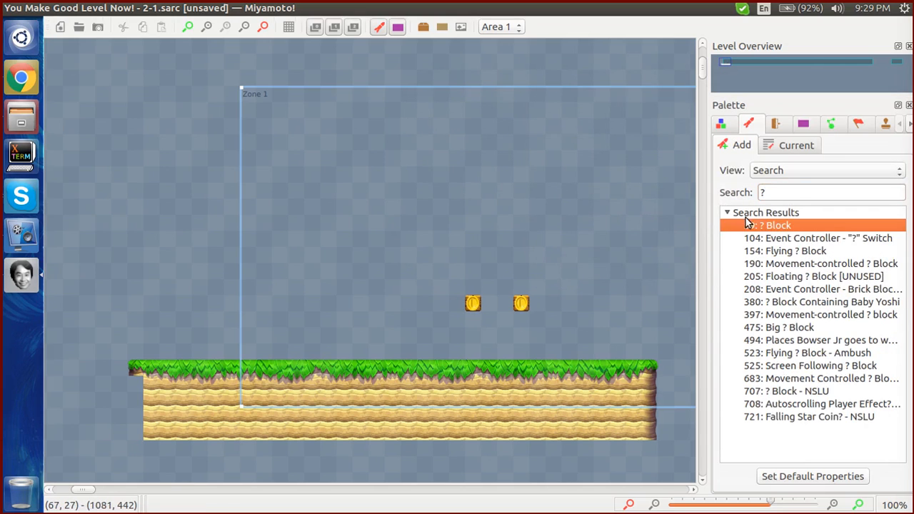
pyautogui.rightClick(597, 292)
pyautogui.moveTo(598, 287); pyautogui.dragTo(361, 303)
pyautogui.moveTo(532, 108); pyautogui.dragTo(350, 340)
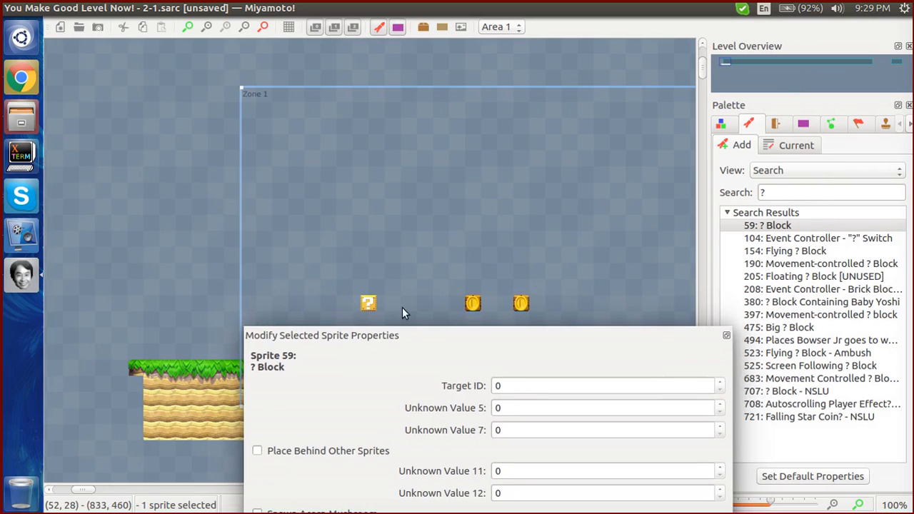
pyautogui.moveTo(370, 307); pyautogui.dragTo(491, 307)
# Place a second ? Block in the remaining gap between the coin blocks and set its contents to 3: Fire Flower
pyautogui.click(501, 306)
pyautogui.rightClick(502, 307)
pyautogui.click(501, 306)
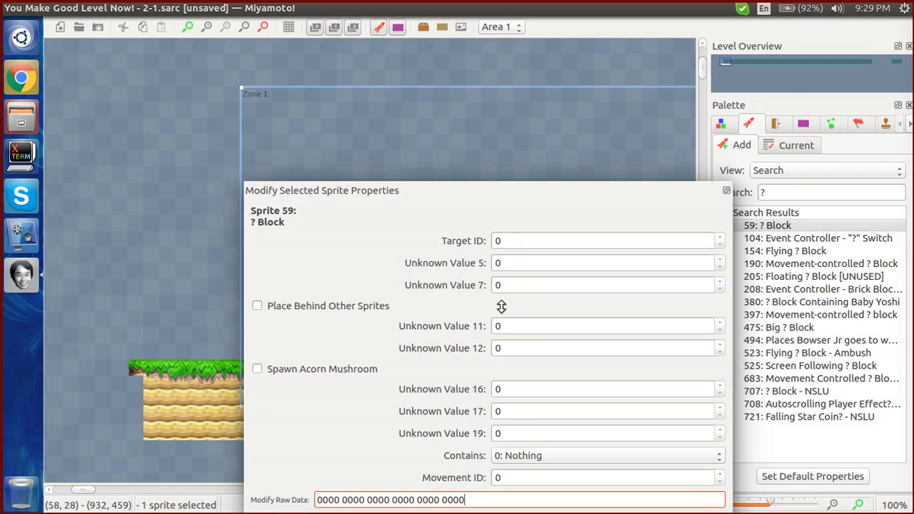
pyautogui.click(537, 455)
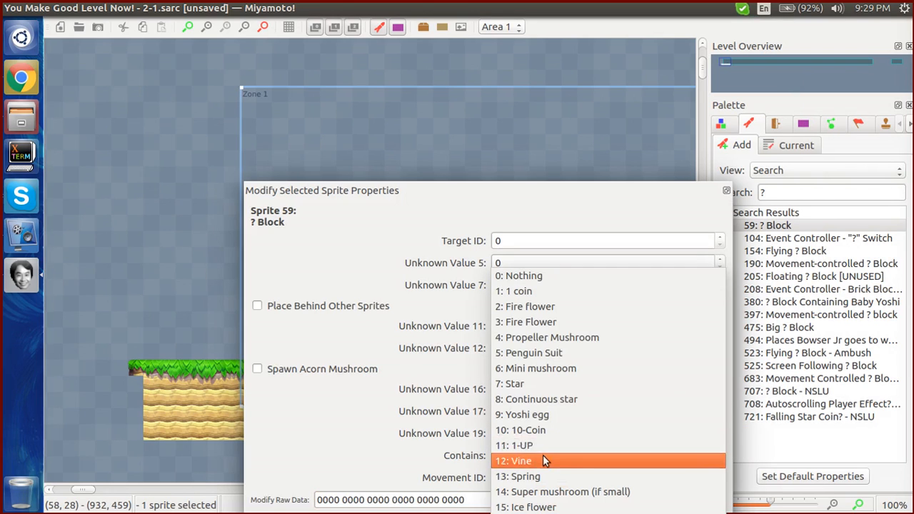
pyautogui.click(571, 323)
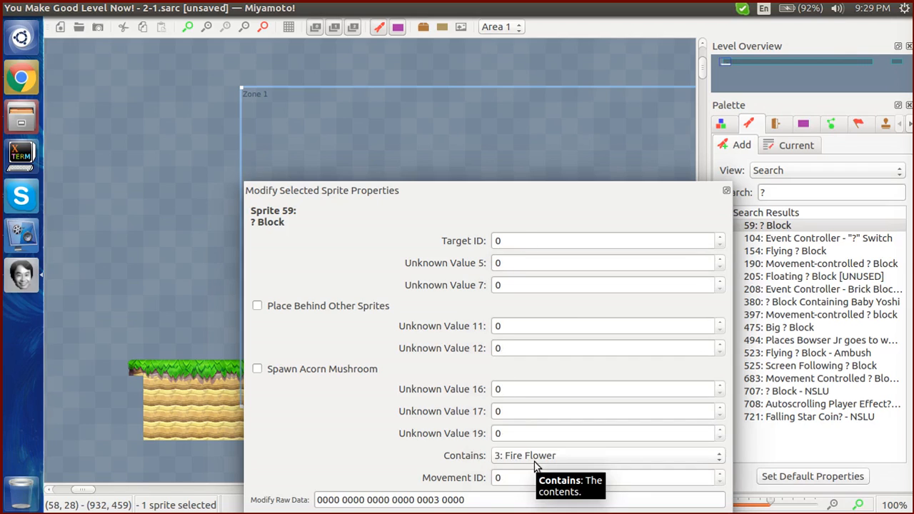
pyautogui.click(490, 114)
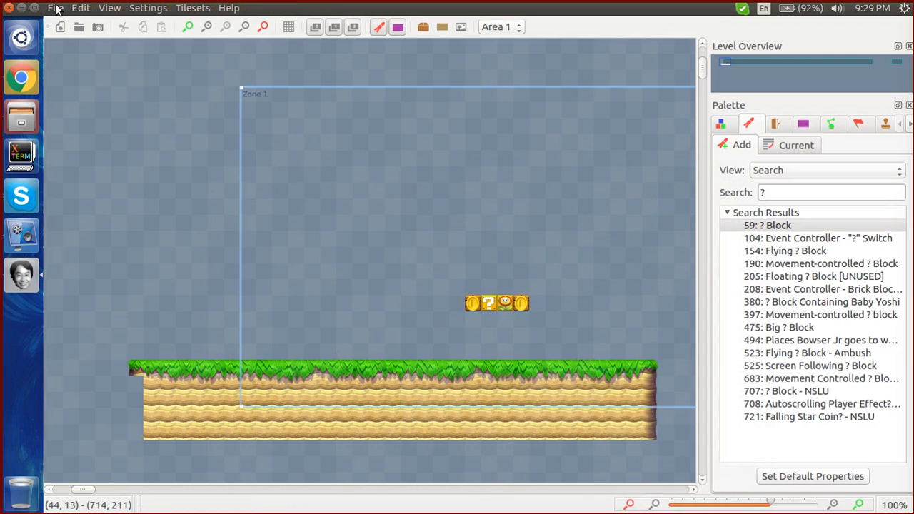
# Save the level with the internal filename 2-1
pyautogui.click(55, 8)
pyautogui.click(101, 73)
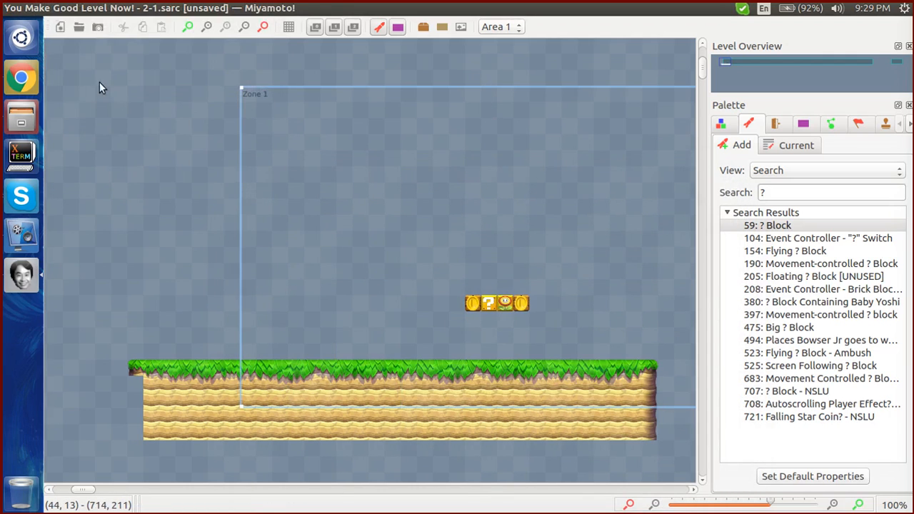
pyautogui.write('2-1')
pyautogui.press('Return')
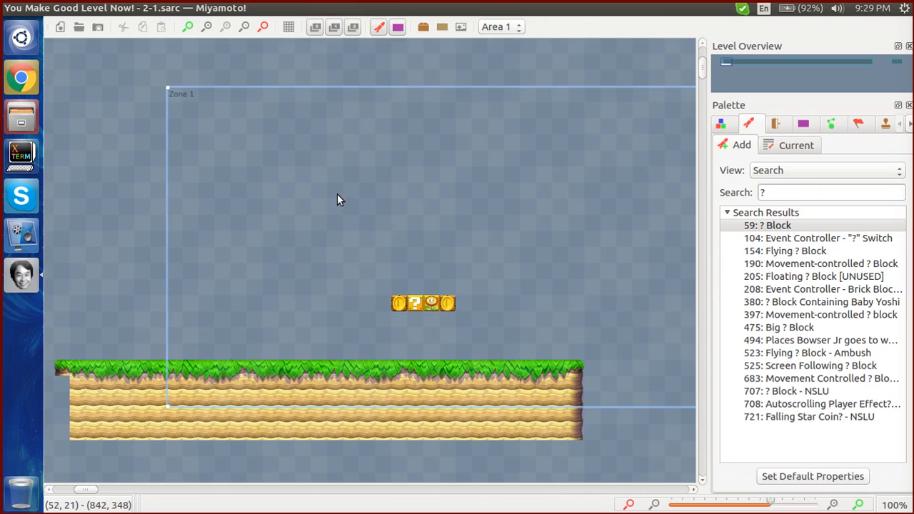
# Place an entrance of type (0) Normal on the grass near Zone 1's left edge and make it enterable
pyautogui.click(778, 125)
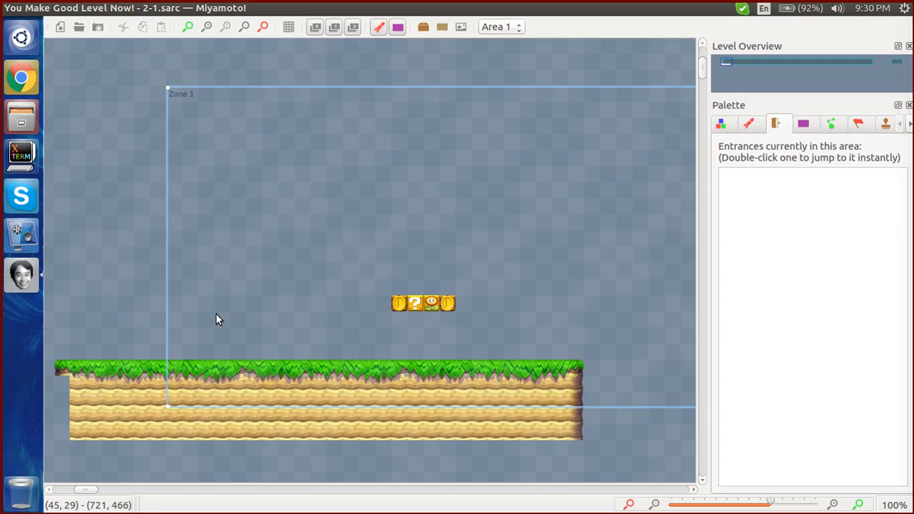
pyautogui.click(250, 351)
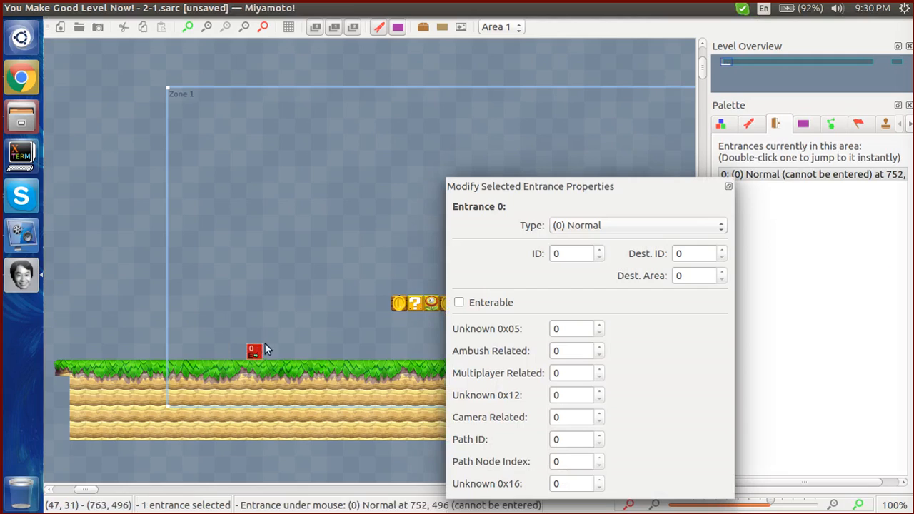
pyautogui.click(490, 303)
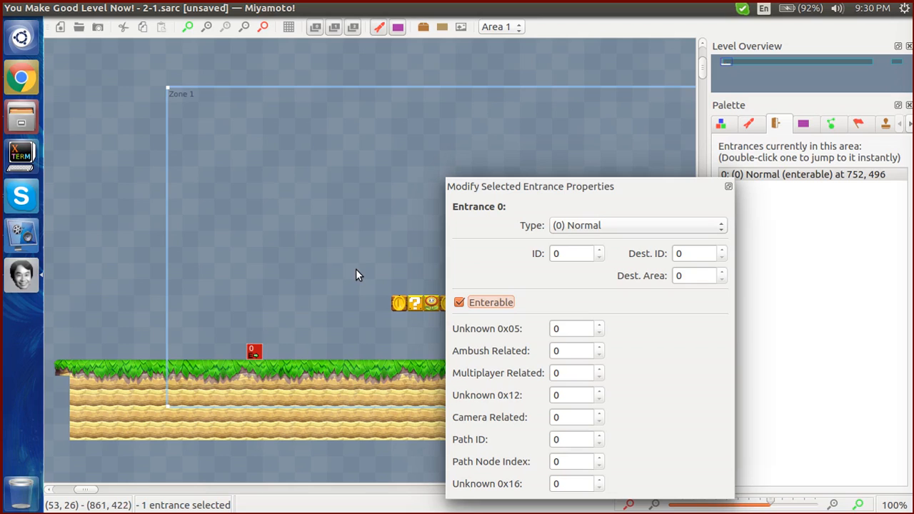
pyautogui.click(356, 270)
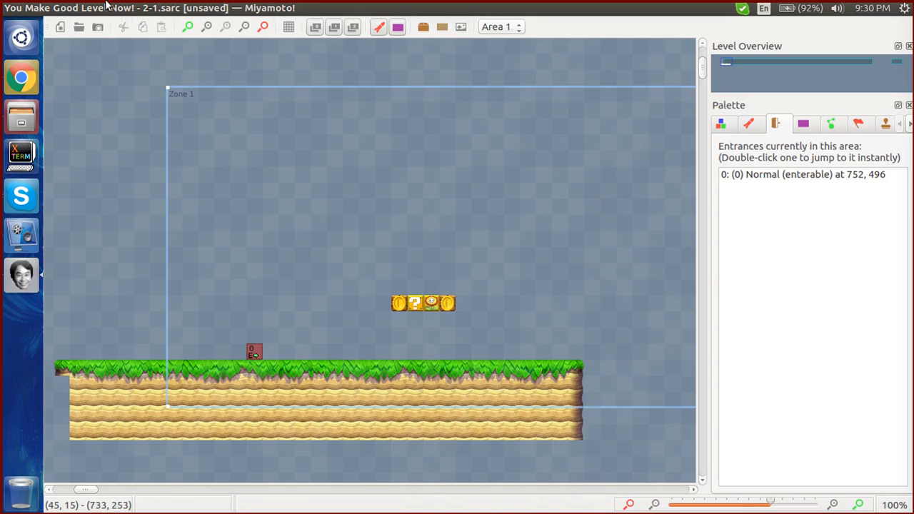
# Save the level again as 2-1 with the new entrance, and check the entrance's properties
pyautogui.click(56, 7)
pyautogui.click(86, 75)
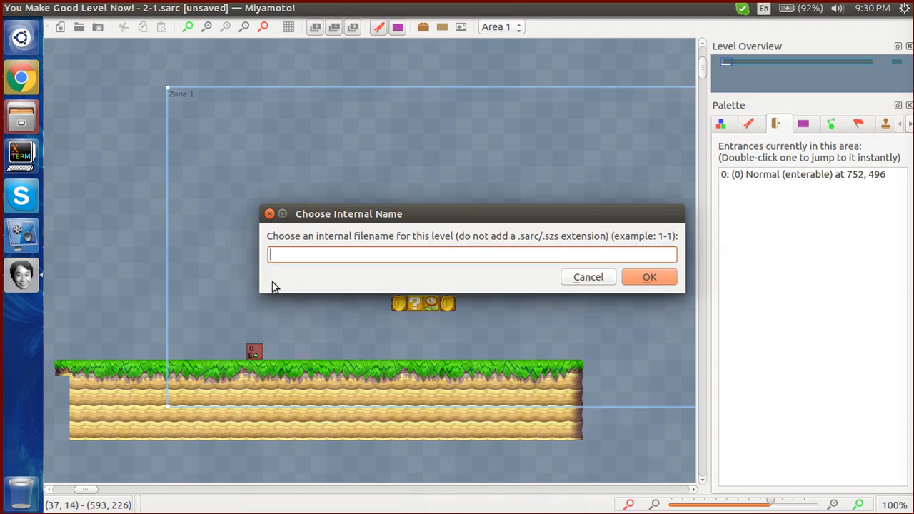
pyautogui.write('2-1')
pyautogui.press('Return')
pyautogui.click(259, 350)
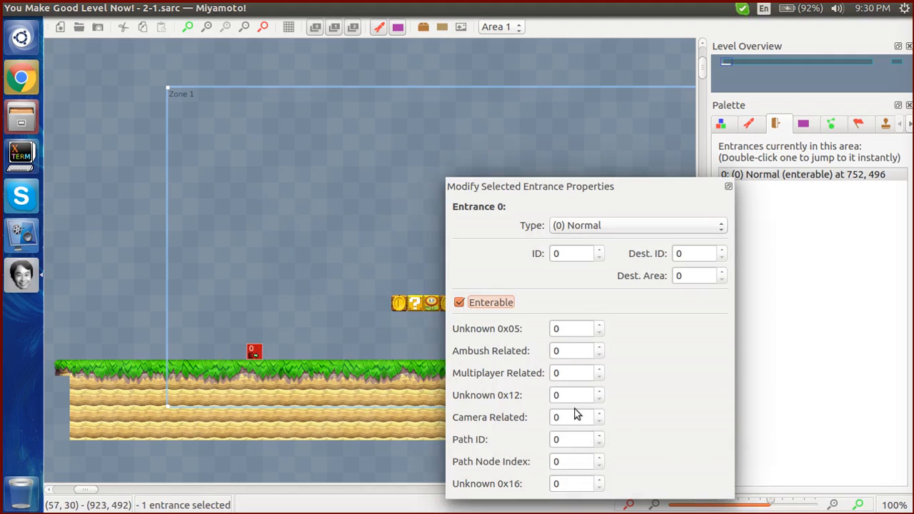
pyautogui.click(305, 215)
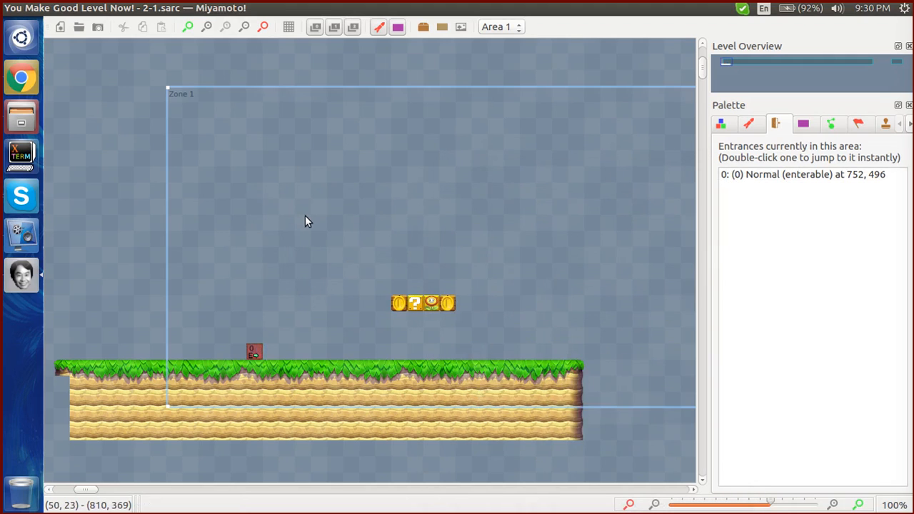
pyautogui.hscroll(2, 305, 214)
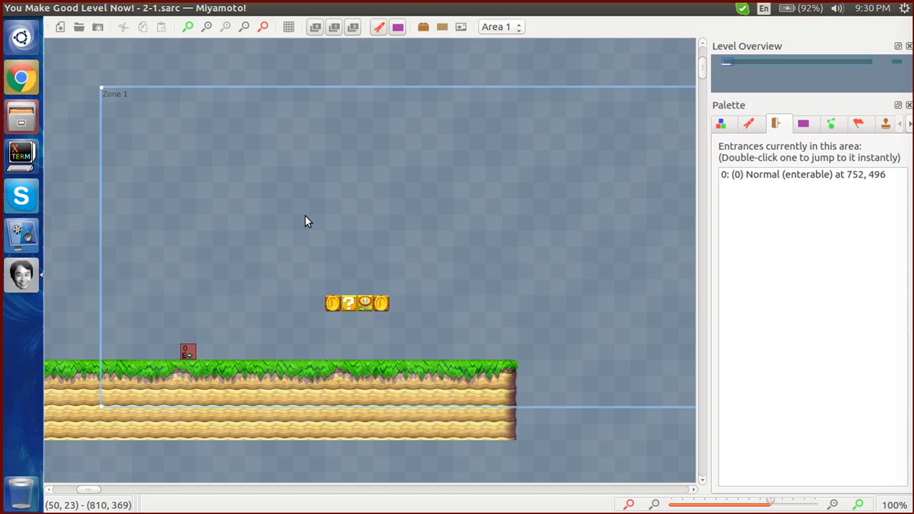
pyautogui.hscroll(5, 305, 221)
pyautogui.hscroll(-8, 304, 221)
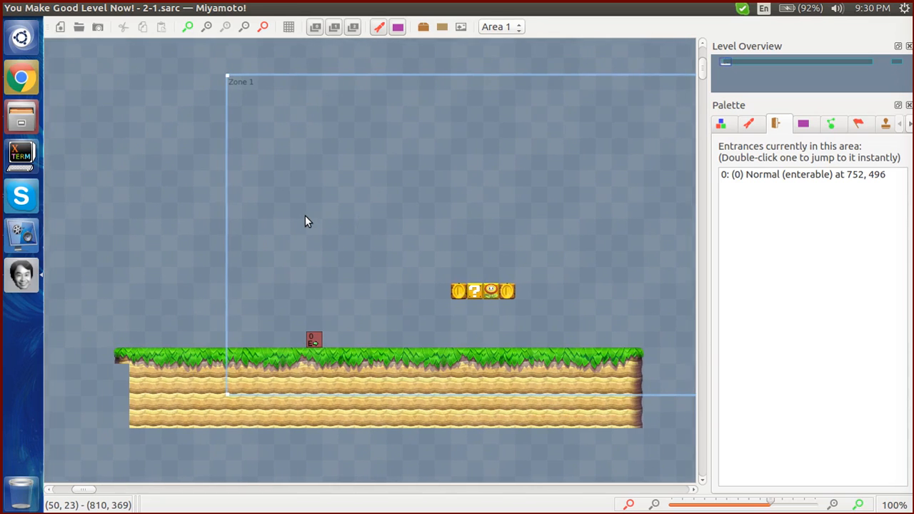
pyautogui.hscroll(3, 305, 221)
pyautogui.scroll(-1, 305, 221)
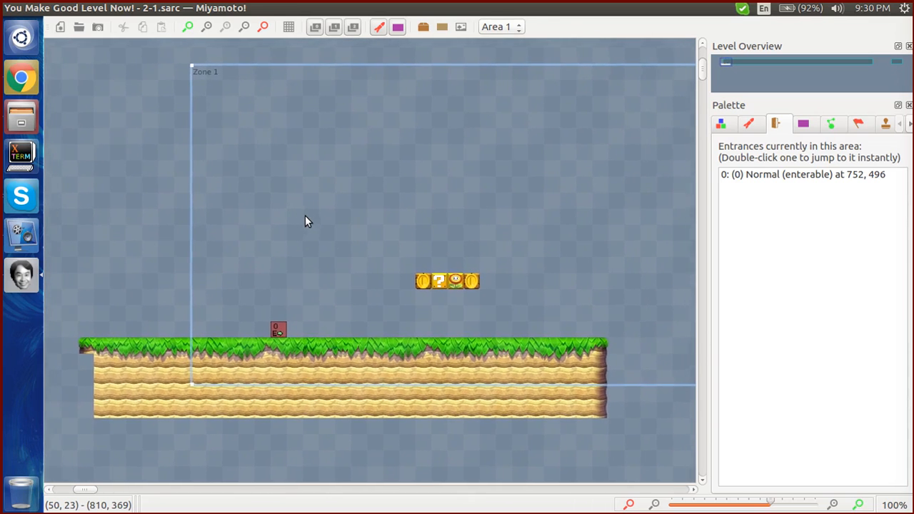
pyautogui.scroll(1, 305, 222)
pyautogui.hscroll(4, 305, 221)
pyautogui.scroll(-1, 305, 222)
pyautogui.hscroll(-5, 305, 221)
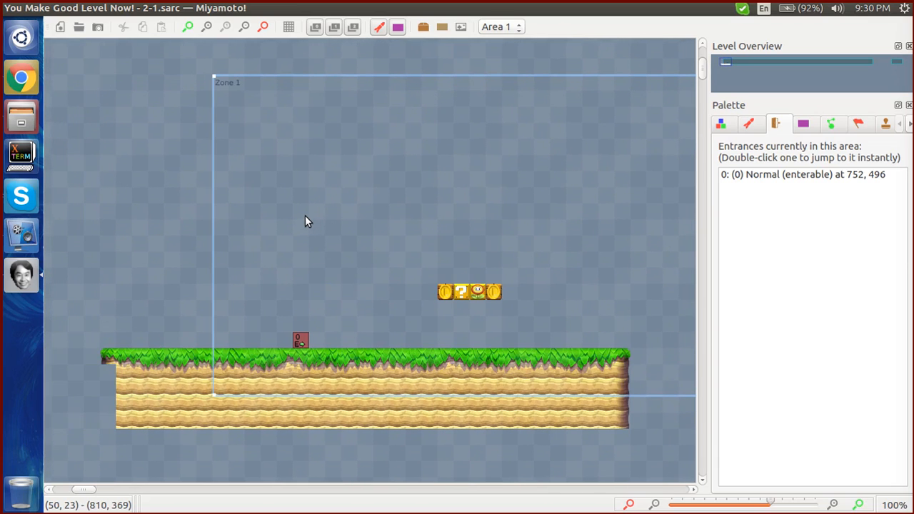
pyautogui.moveTo(280, 260); pyautogui.dragTo(591, 245)
pyautogui.hscroll(-1, 591, 245)
pyautogui.hscroll(8, 591, 244)
pyautogui.hscroll(-10, 591, 244)
pyautogui.hscroll(5, 590, 245)
pyautogui.hscroll(-4, 591, 245)
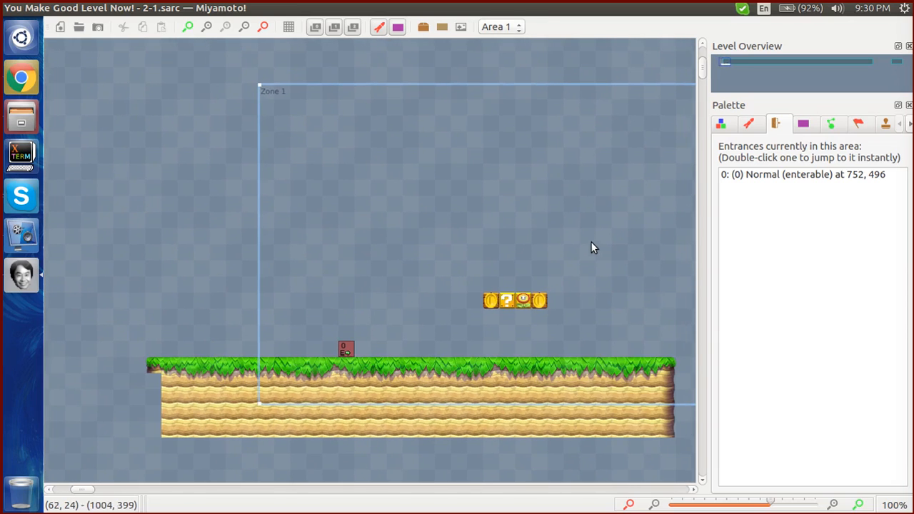
# Search the sprites for "goom" and place a 0: Goomba above the grass, beyond the ? Block row
pyautogui.click(721, 125)
pyautogui.click(755, 123)
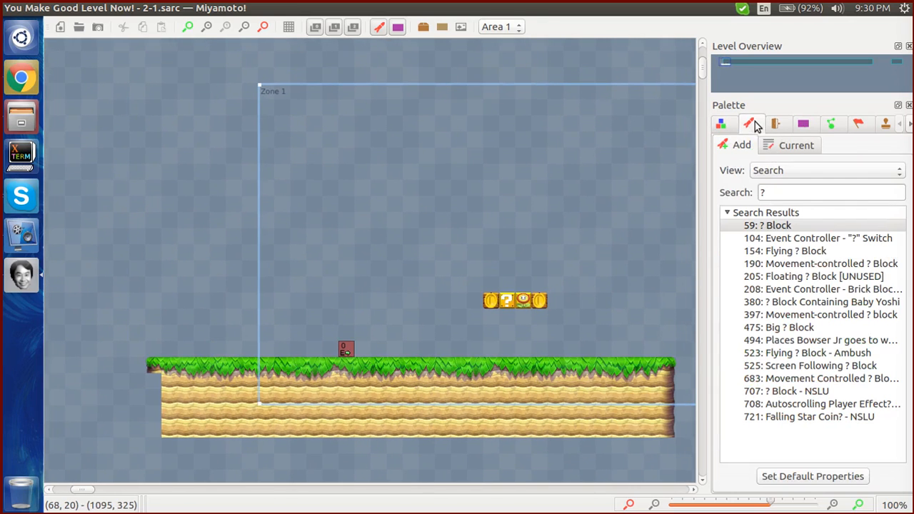
pyautogui.click(762, 192)
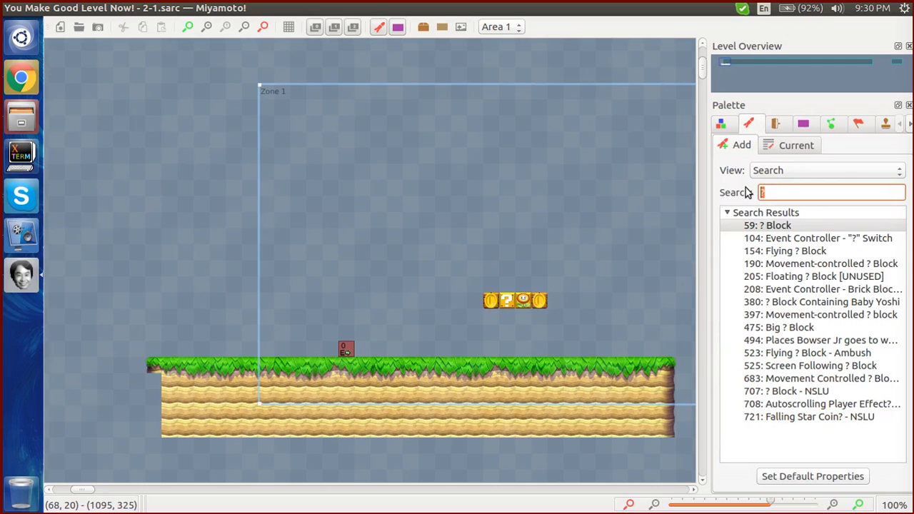
pyautogui.write('goom')
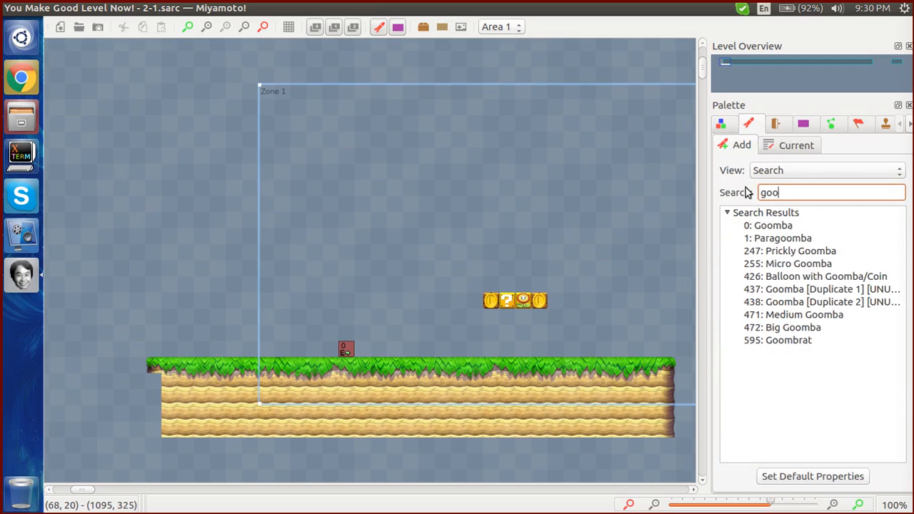
pyautogui.click(759, 226)
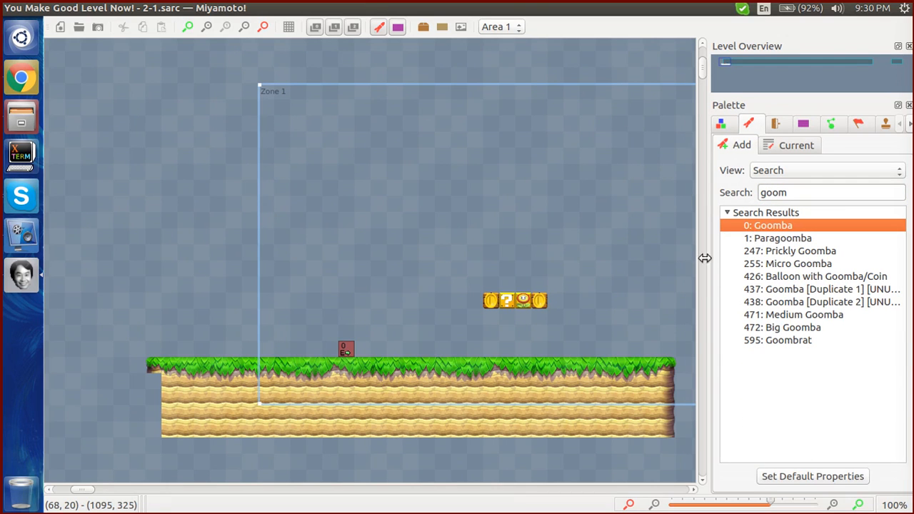
pyautogui.click(585, 348)
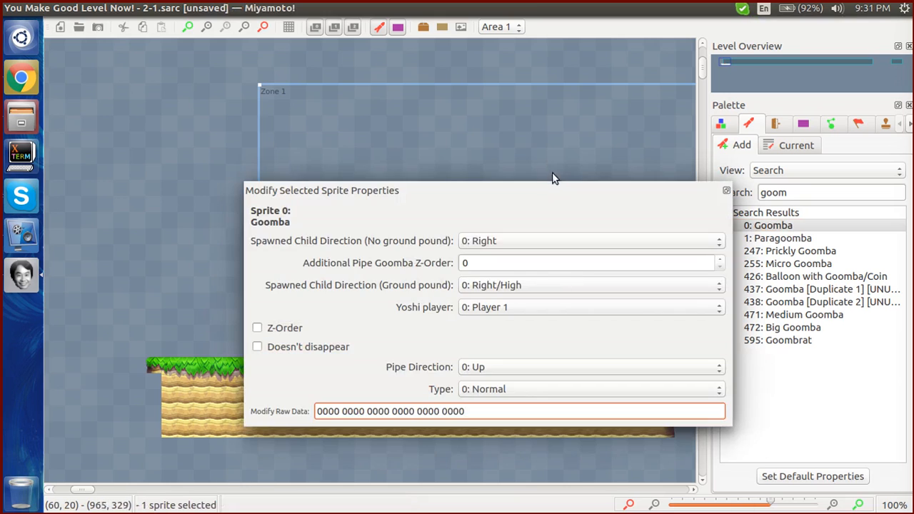
# Reposition the Goomba so it stands on the grass between the block row and the ground's right edge, and deselect it
pyautogui.click(543, 165)
pyautogui.hscroll(3, 519, 264)
pyautogui.click(464, 357)
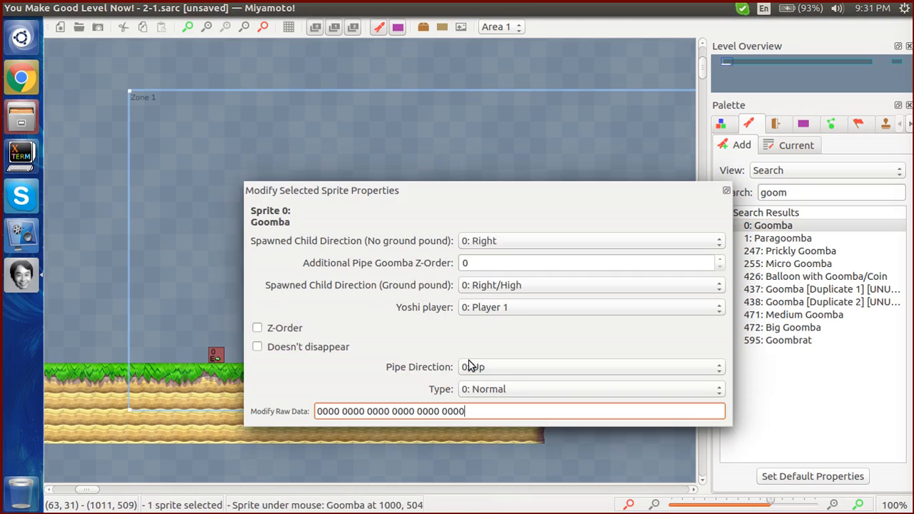
pyautogui.click(446, 106)
pyautogui.click(466, 359)
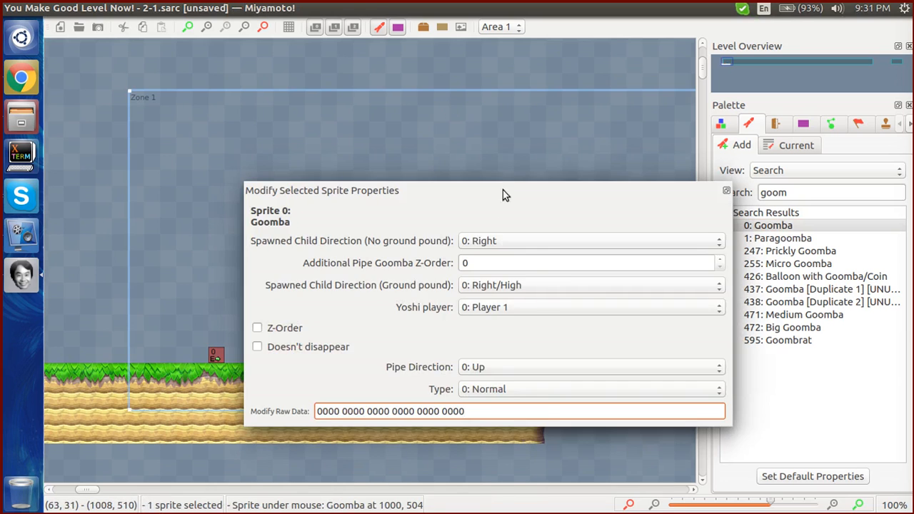
pyautogui.moveTo(465, 363); pyautogui.dragTo(463, 350)
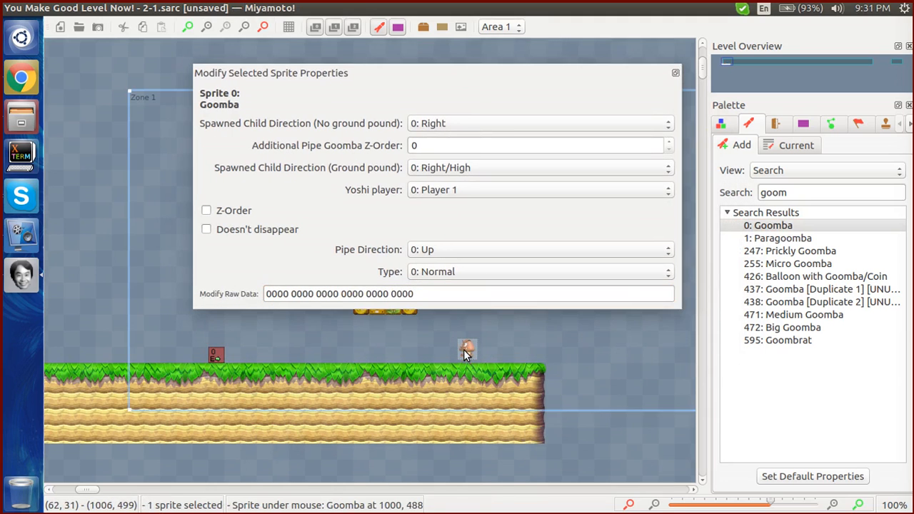
pyautogui.moveTo(462, 356); pyautogui.dragTo(460, 359)
pyautogui.click(519, 347)
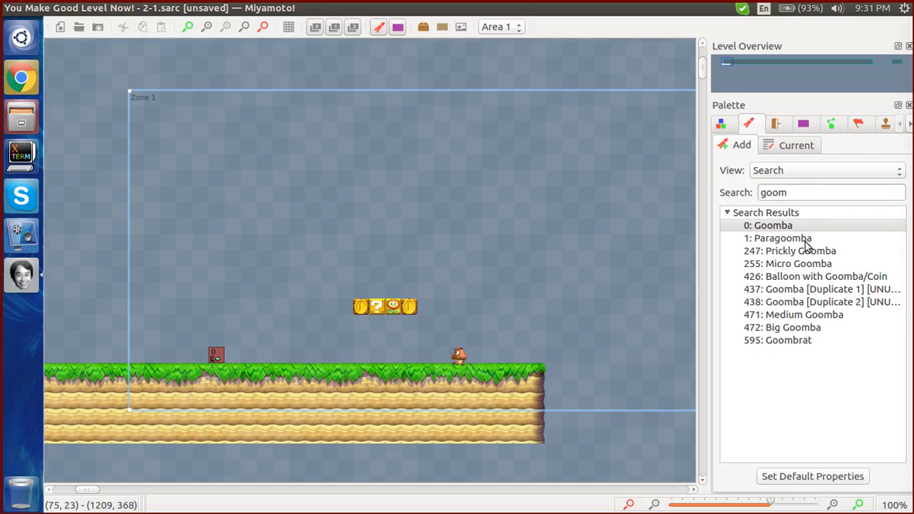
# Search the sprites for "para" and place a 20: Koopa Paratroopa in the air past the ground's right edge
pyautogui.moveTo(793, 191); pyautogui.dragTo(751, 198)
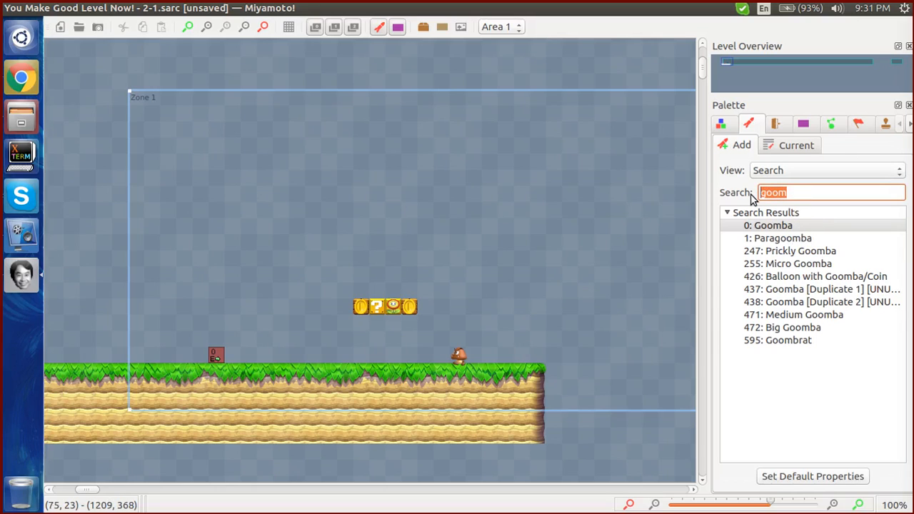
pyautogui.write('para')
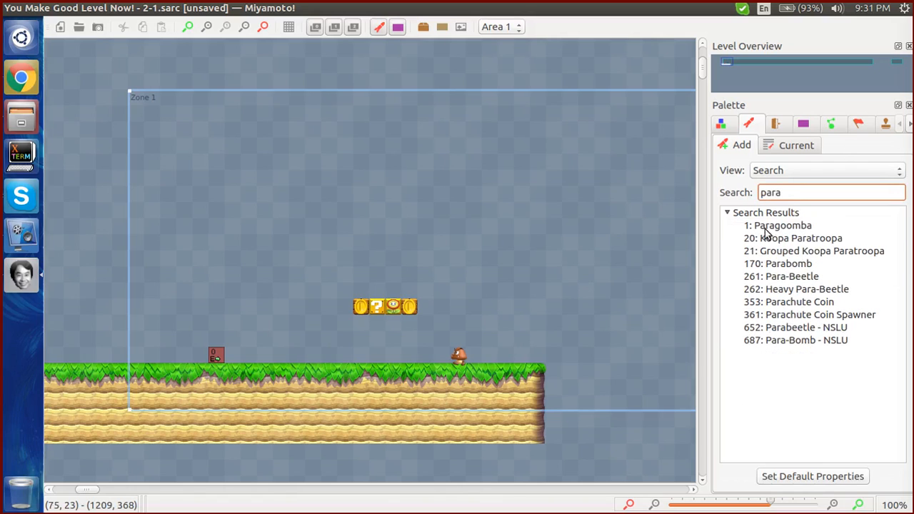
pyautogui.click(768, 236)
pyautogui.rightClick(586, 327)
pyautogui.hscroll(4, 570, 332)
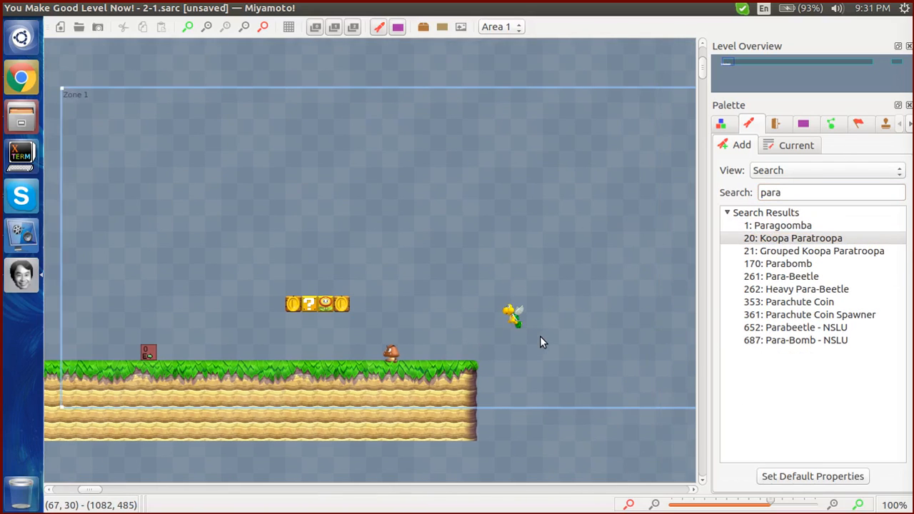
# Set the Koopa Paratroopa's flying start position to 0: Midway and its type of movement to 2: Flying Vertically
pyautogui.doubleClick(459, 310)
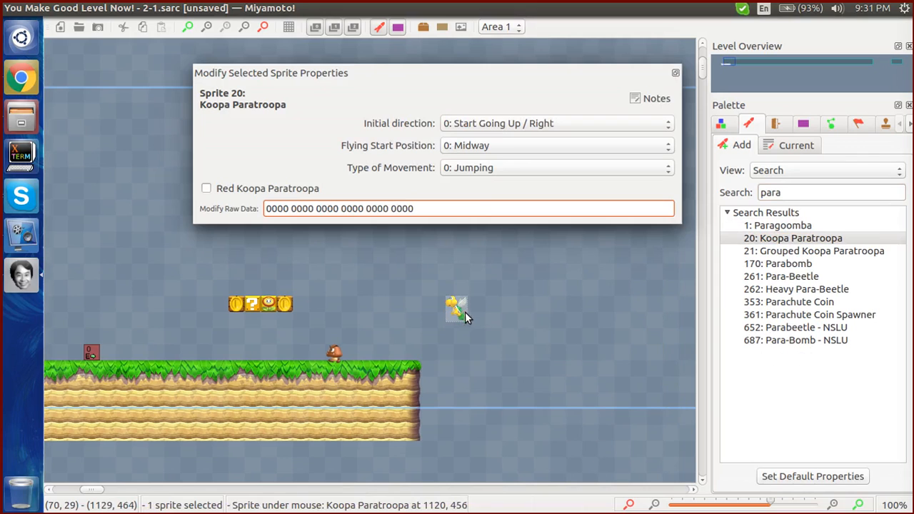
pyautogui.click(491, 130)
pyautogui.click(479, 123)
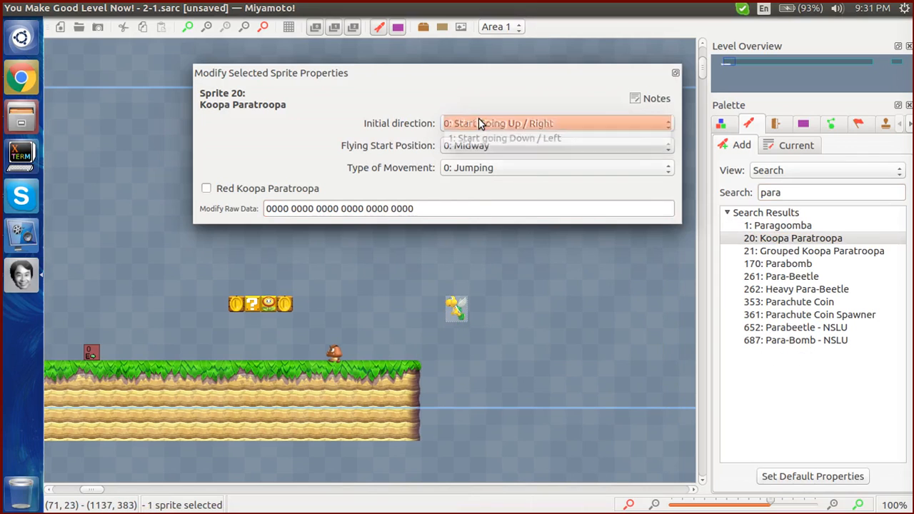
pyautogui.click(482, 147)
pyautogui.click(484, 159)
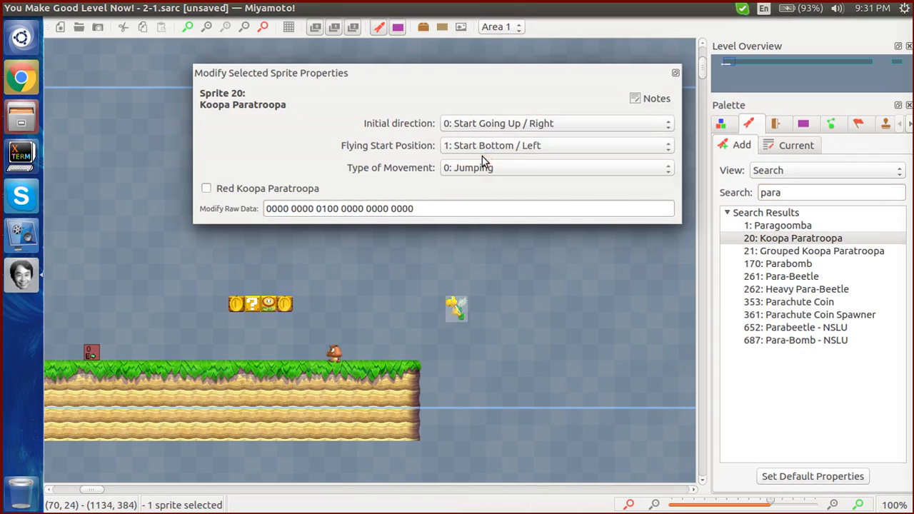
pyautogui.click(488, 146)
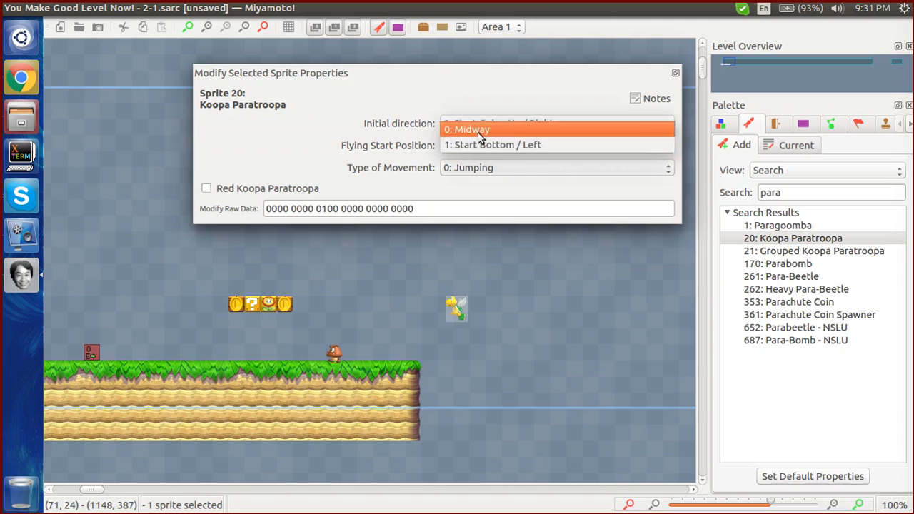
pyautogui.click(478, 126)
pyautogui.click(479, 145)
pyautogui.click(486, 148)
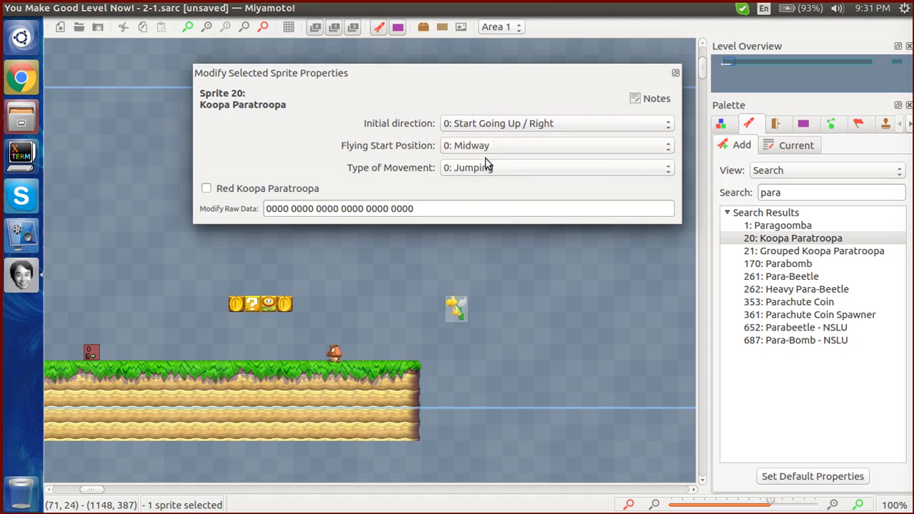
pyautogui.click(485, 167)
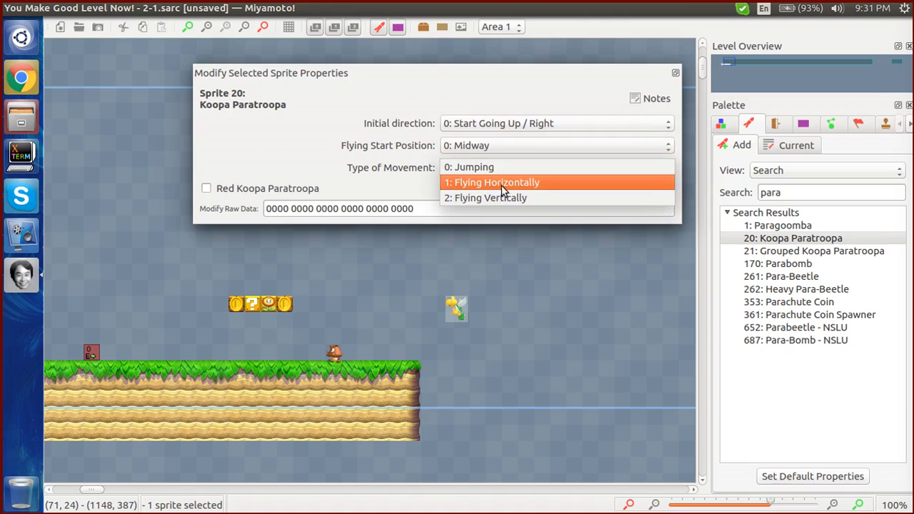
pyautogui.click(504, 197)
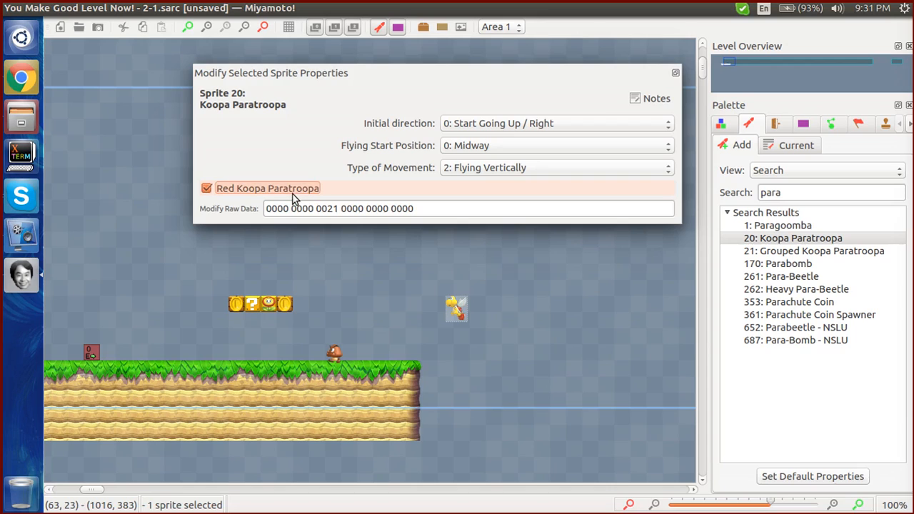
pyautogui.click(532, 306)
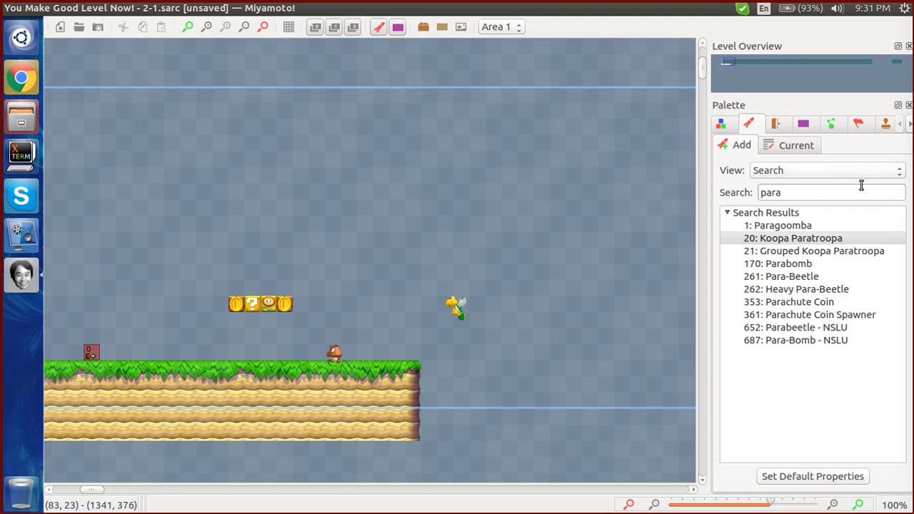
# Place tileset 2's left grass corner just past the Koopa Paratroopa and extend a left-edge wall below it to the first ground's base
pyautogui.moveTo(791, 191); pyautogui.dragTo(734, 199)
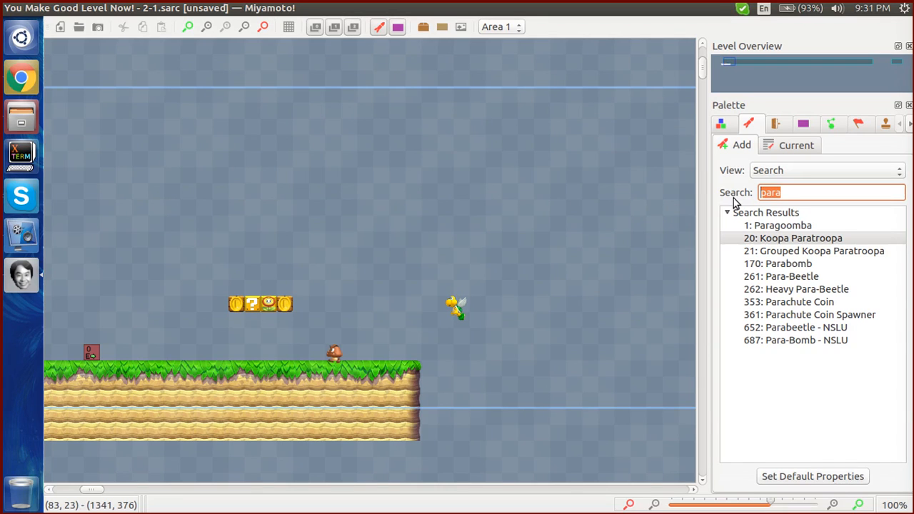
pyautogui.click(721, 126)
pyautogui.hscroll(2, 588, 294)
pyautogui.hscroll(1, 589, 294)
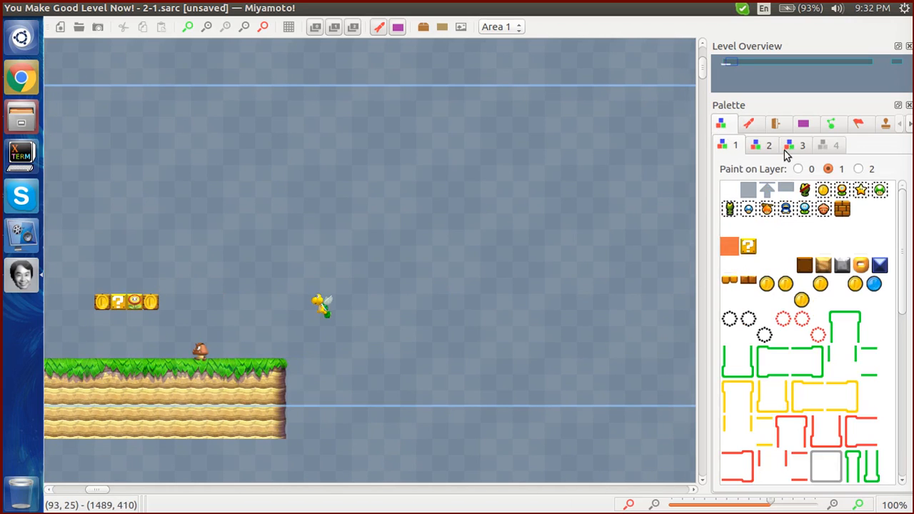
pyautogui.click(775, 146)
pyautogui.scroll(-6, 777, 268)
pyautogui.click(784, 407)
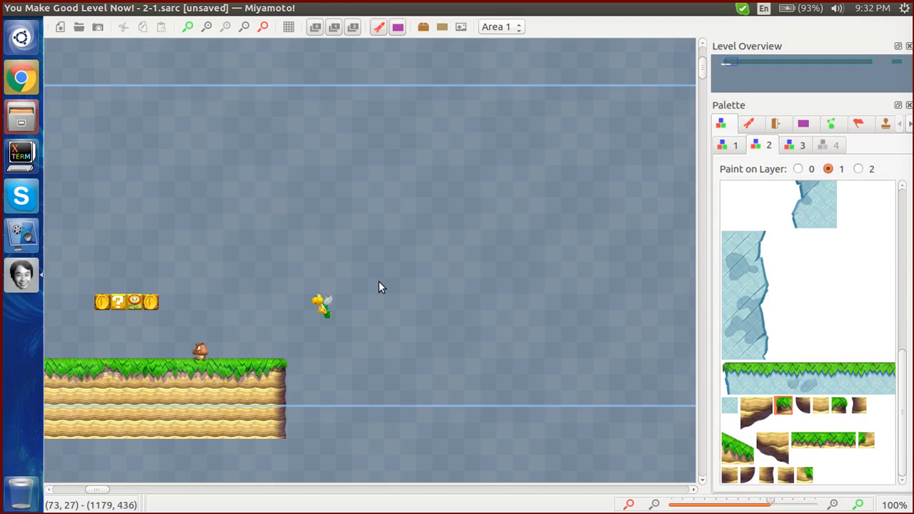
pyautogui.click(362, 308)
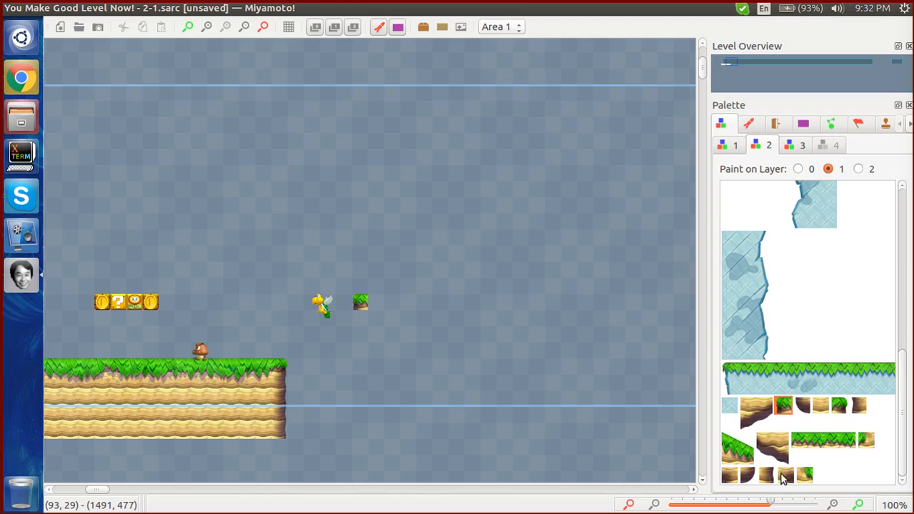
pyautogui.click(858, 407)
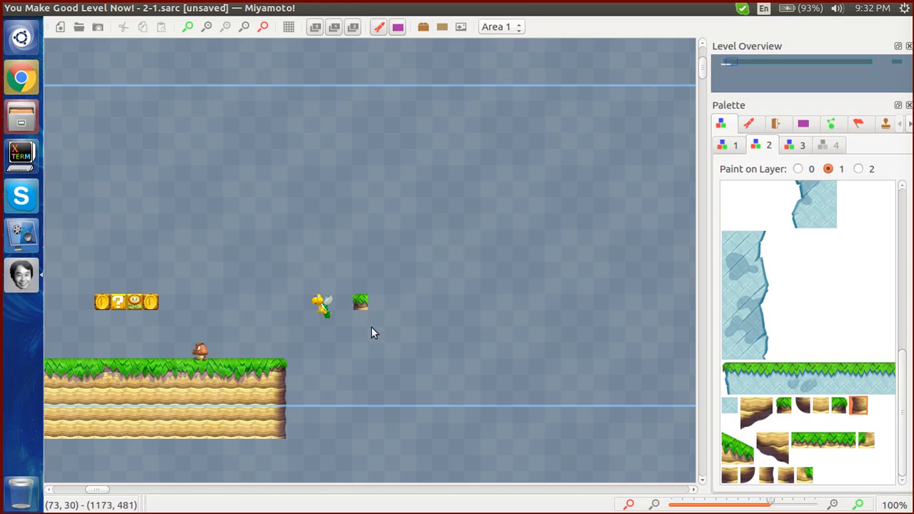
pyautogui.moveTo(359, 323); pyautogui.dragTo(359, 432)
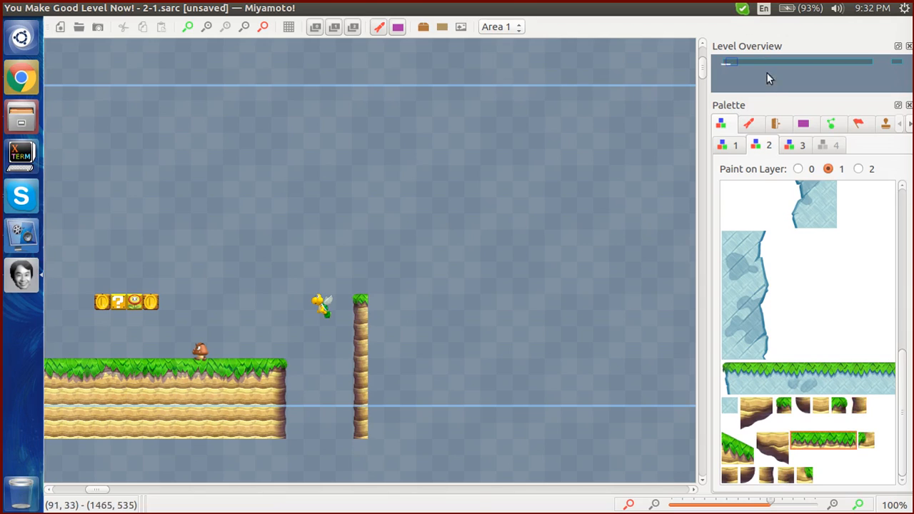
# Draw a 12x2 grass-topped ground strip from tileset 3 extending right from the new wall's grass corner
pyautogui.click(794, 146)
pyautogui.click(803, 209)
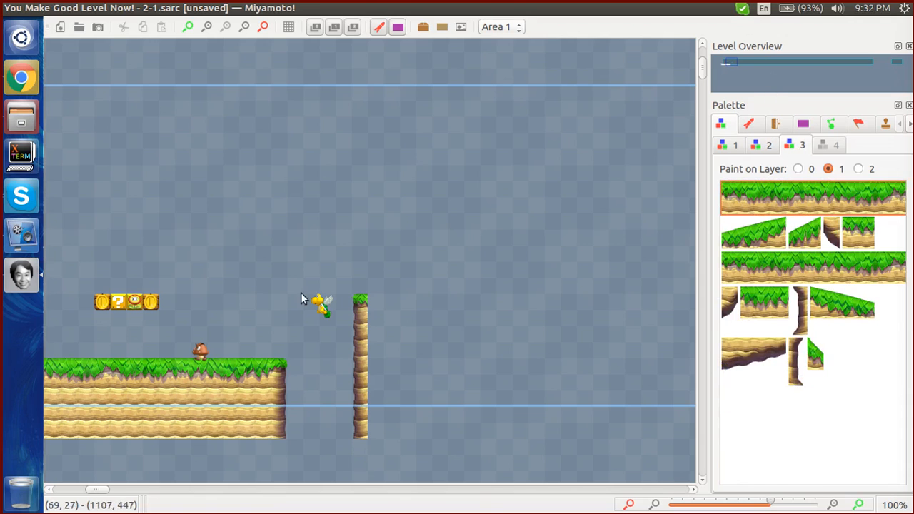
pyautogui.click(371, 304)
pyautogui.moveTo(392, 312); pyautogui.dragTo(547, 322)
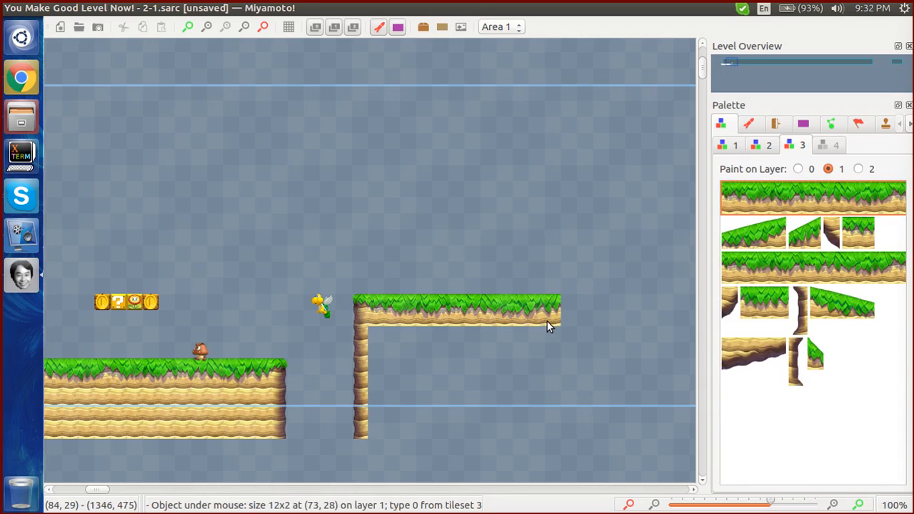
# Fill the space beneath the second platform's grass strip with a 12x7 plain ground block from tileset 2
pyautogui.click(755, 147)
pyautogui.scroll(-5, 768, 280)
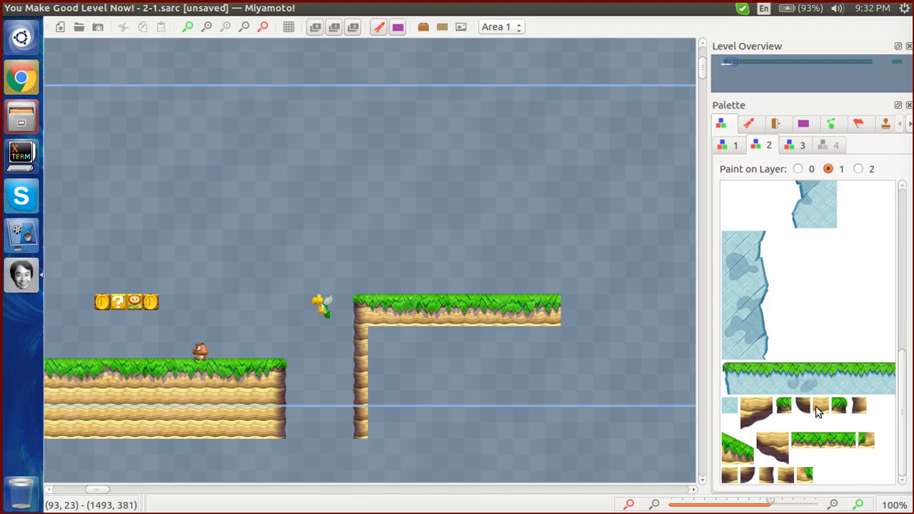
pyautogui.click(838, 407)
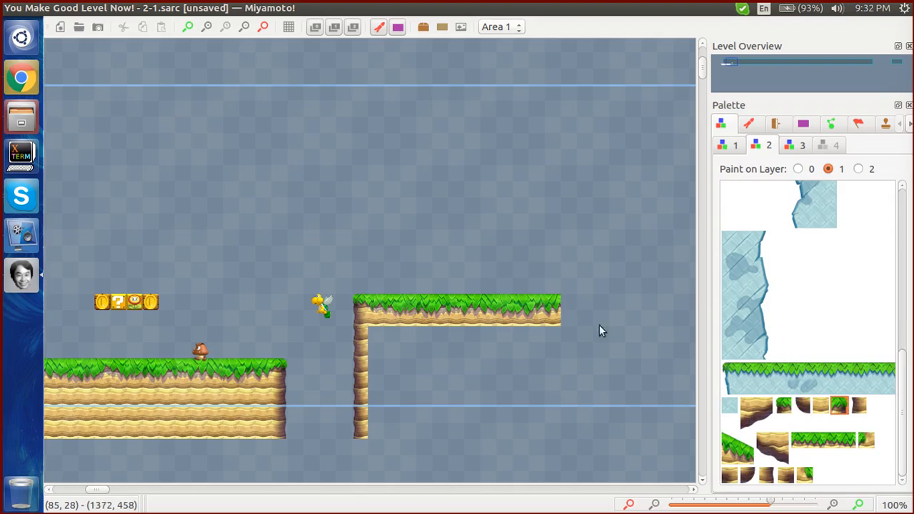
pyautogui.click(814, 407)
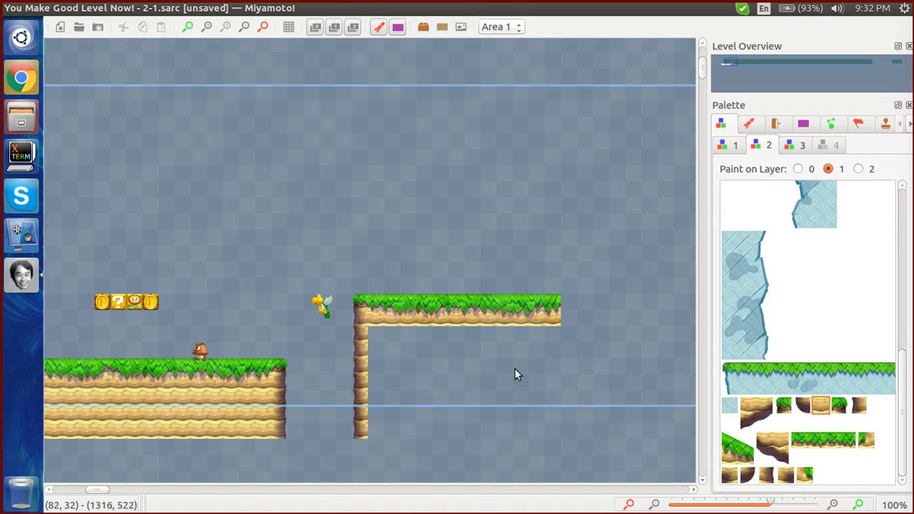
pyautogui.moveTo(377, 337); pyautogui.dragTo(547, 430)
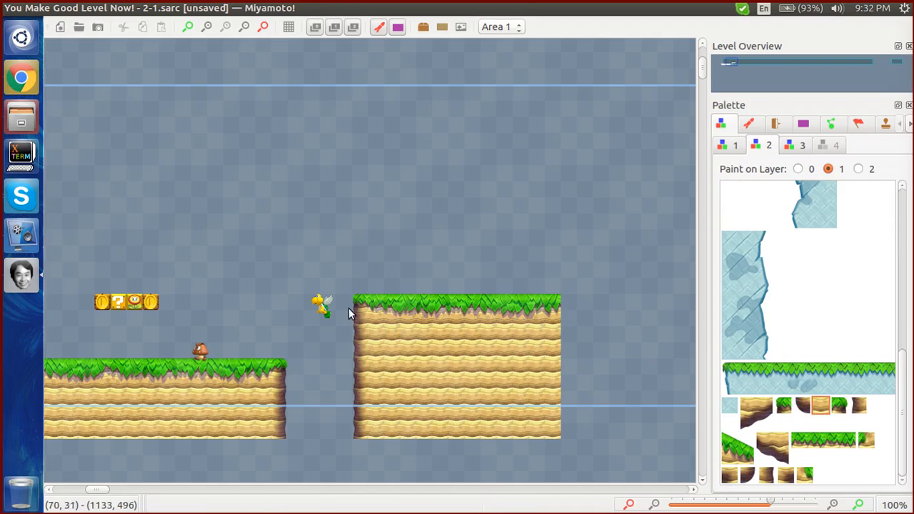
# Move the Koopa Paratroopa about one tile down and slightly left in the gap between the two grounds
pyautogui.scroll(-1, 349, 307)
pyautogui.hscroll(-2, 349, 308)
pyautogui.moveTo(382, 298); pyautogui.dragTo(377, 316)
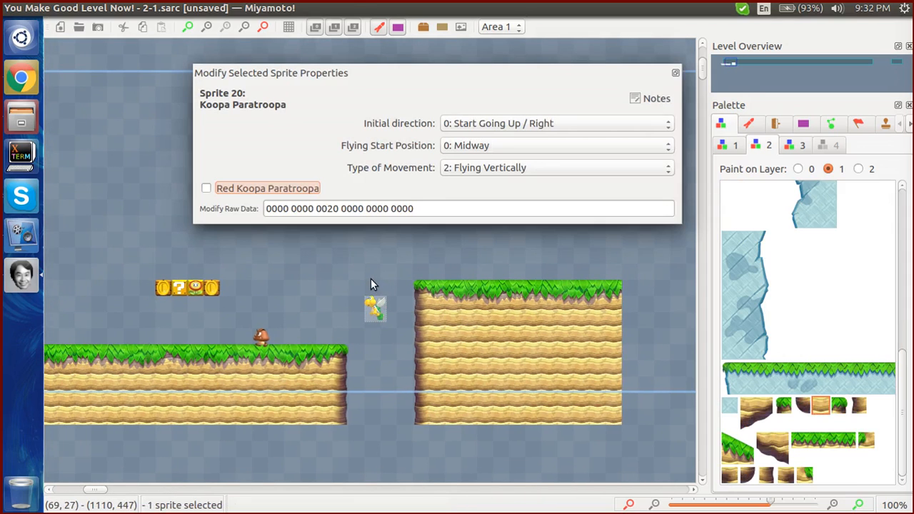
pyautogui.click(371, 283)
# Search the sprites for "coin" and choose 65: Coin for placement
pyautogui.click(748, 124)
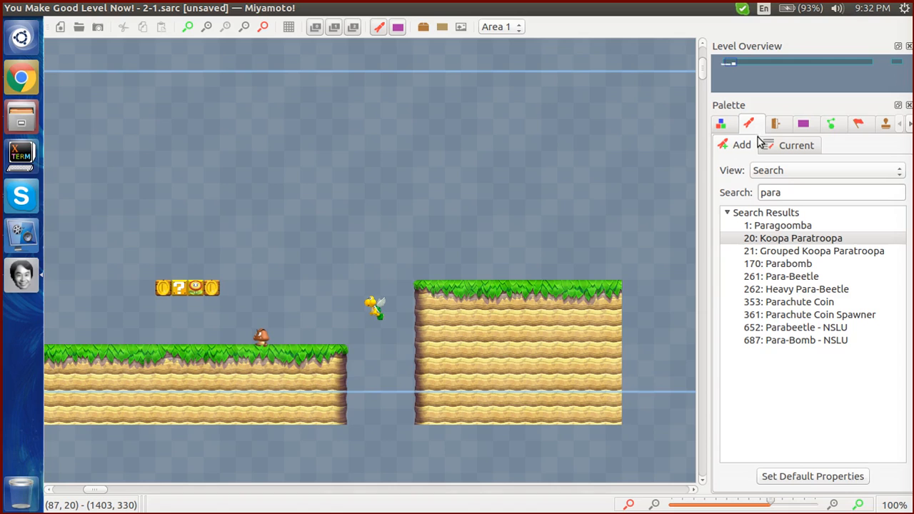
pyautogui.click(374, 309)
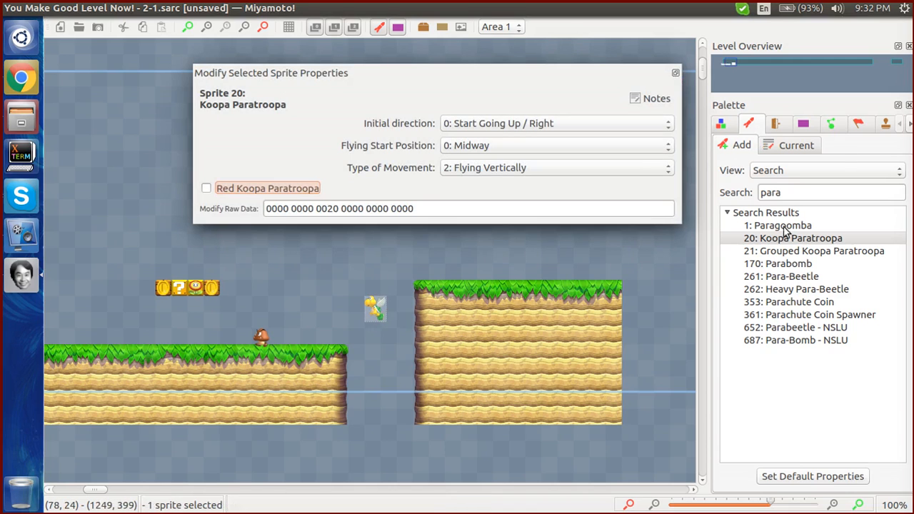
pyautogui.moveTo(799, 200); pyautogui.dragTo(757, 199)
pyautogui.write('coins')
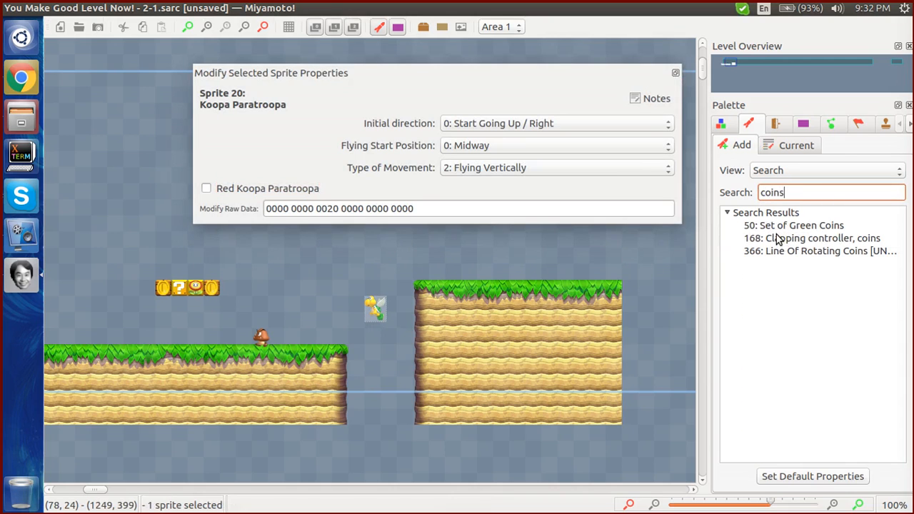
pyautogui.press('BackSpace')
pyautogui.click(780, 238)
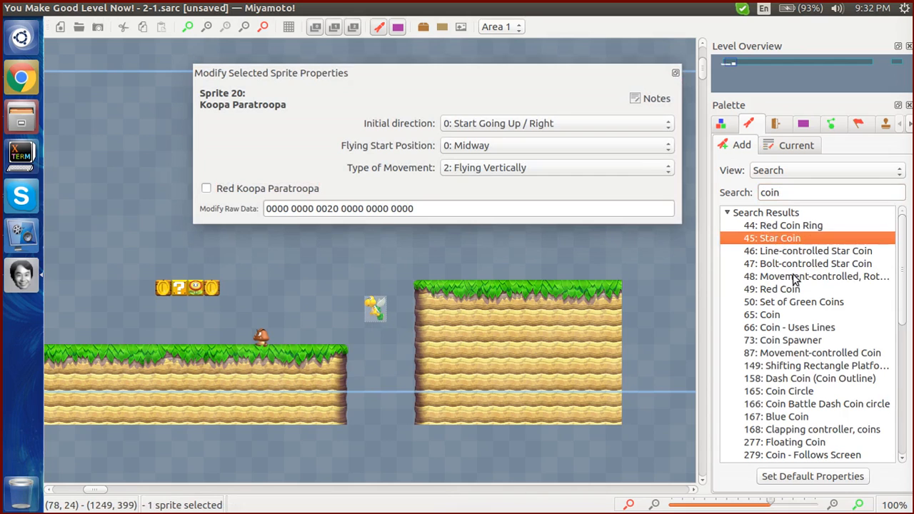
pyautogui.click(787, 317)
# Place four coins in an arc above the gap, over the Koopa Paratroopa and the second ground's edge
pyautogui.click(523, 267)
pyautogui.rightClick(317, 273)
pyautogui.click(318, 276)
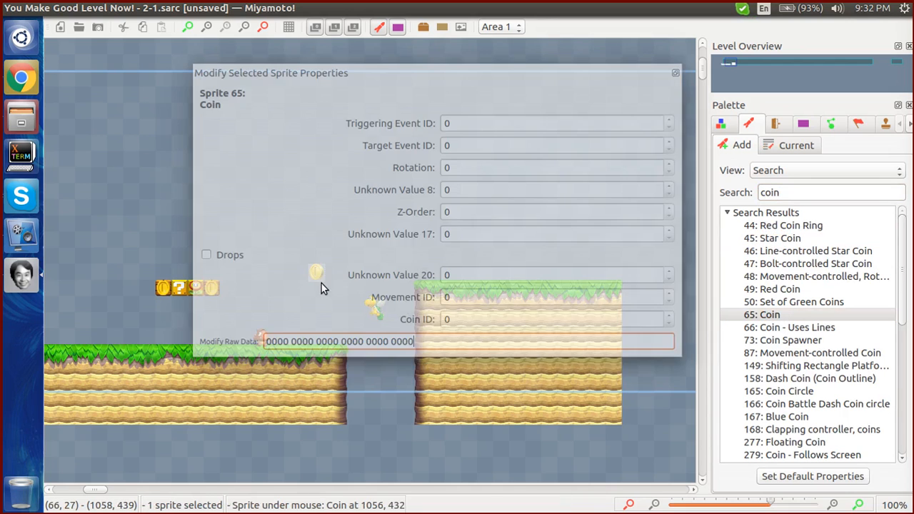
pyautogui.moveTo(326, 72); pyautogui.dragTo(325, 474)
pyautogui.moveTo(292, 277); pyautogui.dragTo(401, 234)
pyautogui.rightClick(401, 242)
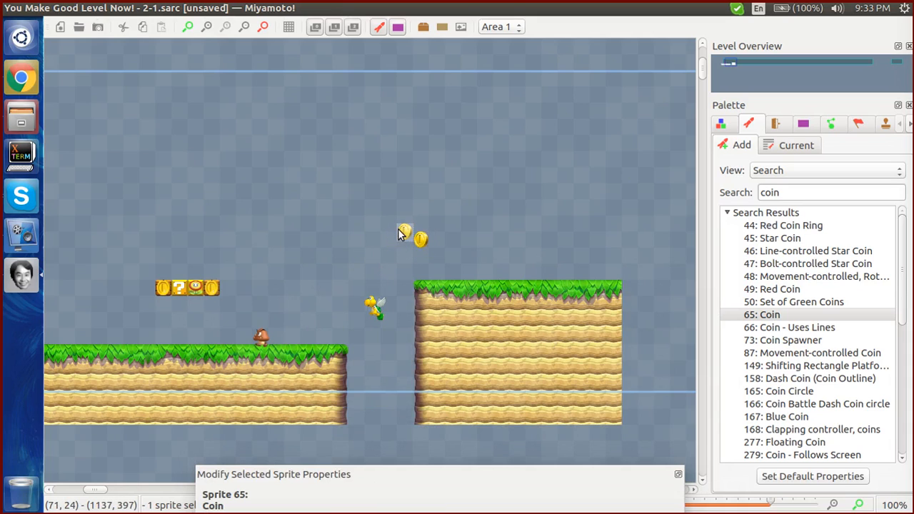
pyautogui.rightClick(382, 243)
pyautogui.click(372, 261)
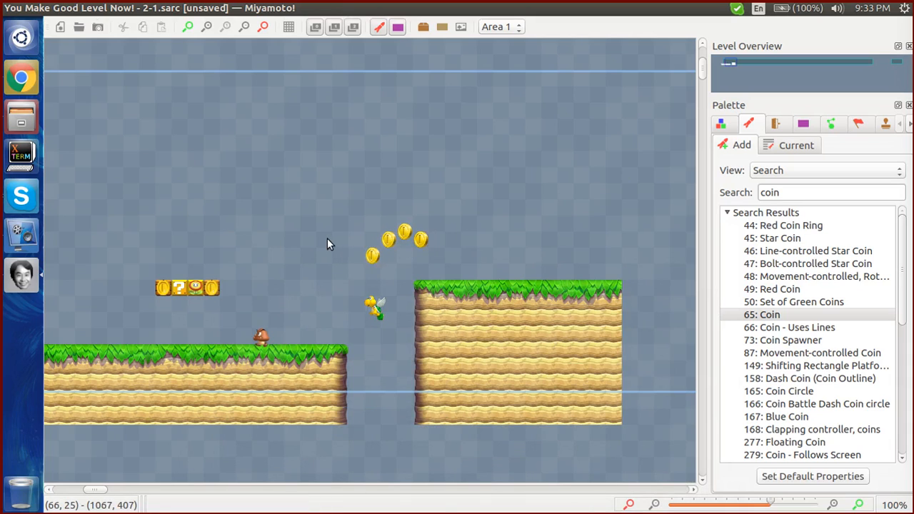
# Try to box-select the second raised ground without including the nearby coins and Koopa Paratroopa
pyautogui.moveTo(300, 199); pyautogui.dragTo(588, 290)
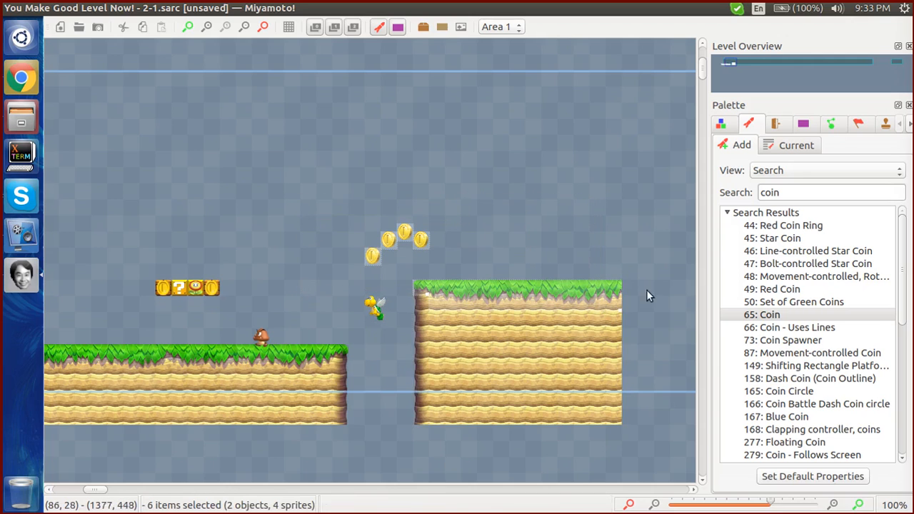
pyautogui.click(623, 450)
pyautogui.moveTo(639, 449); pyautogui.dragTo(365, 234)
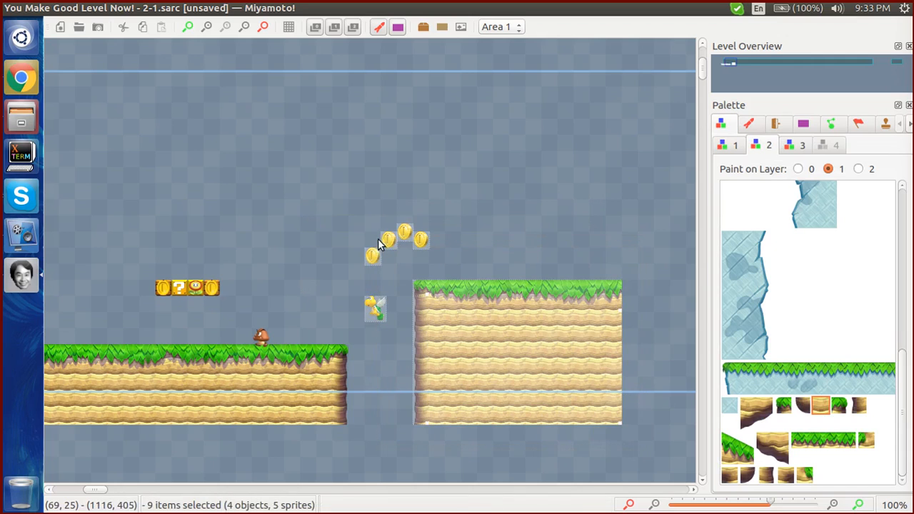
pyautogui.click(397, 313)
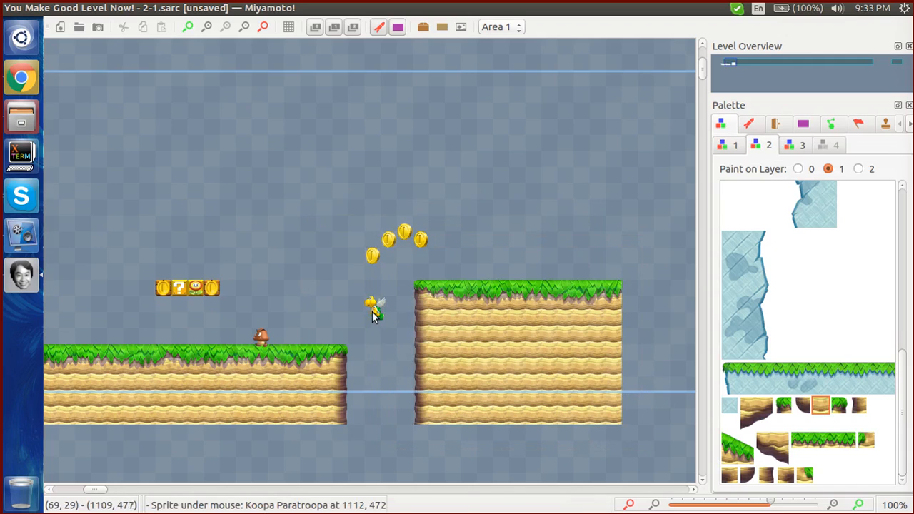
pyautogui.doubleClick(372, 315)
pyautogui.click(295, 182)
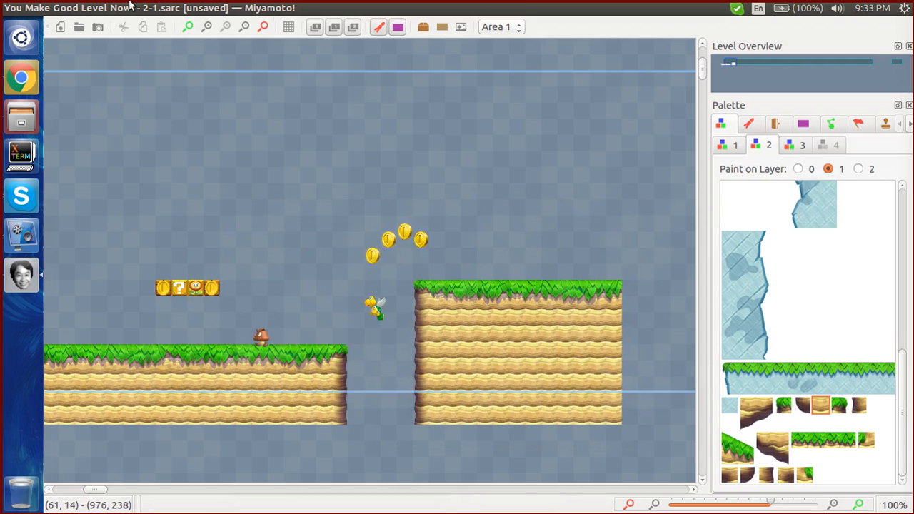
# Freeze the sprites and box-select only the objects of the second raised ground
pyautogui.click(102, 8)
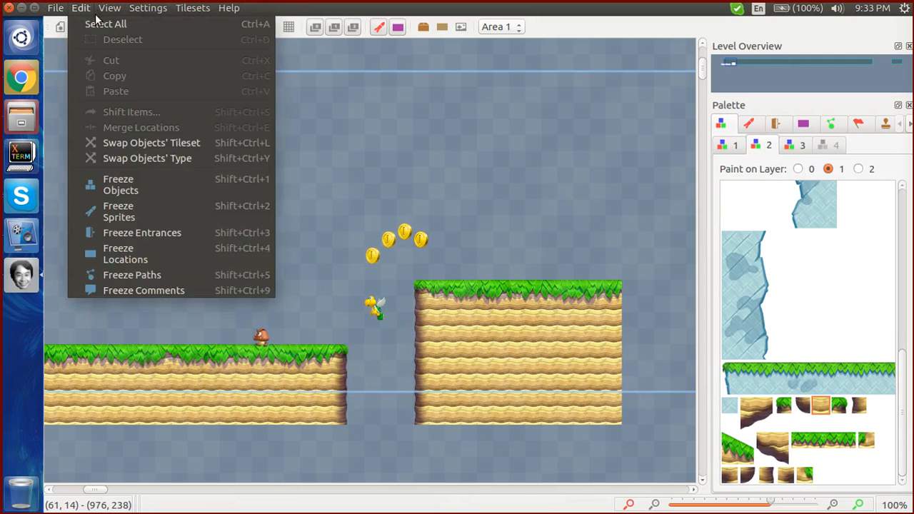
pyautogui.click(123, 219)
pyautogui.moveTo(337, 141); pyautogui.dragTo(612, 357)
pyautogui.moveTo(623, 238); pyautogui.dragTo(409, 489)
pyautogui.moveTo(529, 330)
pyautogui.mouseDown()
pyautogui.moveTo(529, 369)
pyautogui.moveTo(522, 338)
pyautogui.mouseUp()
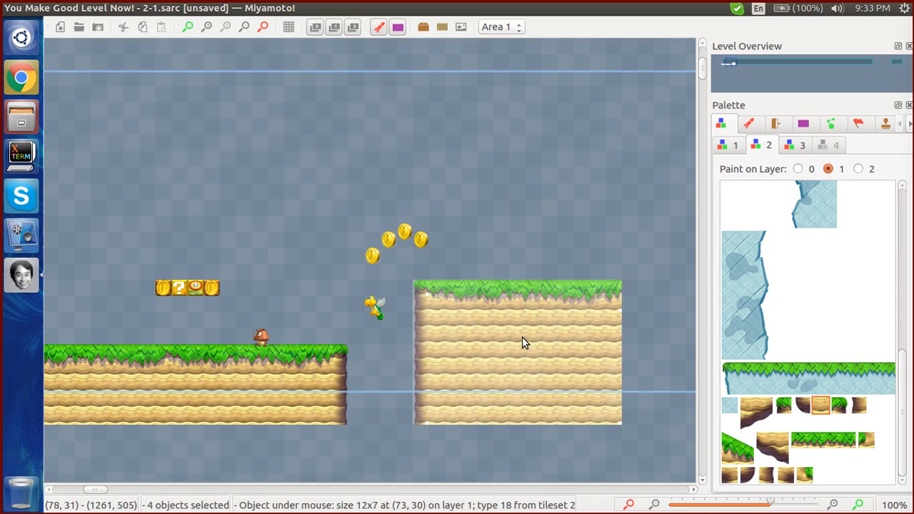
pyautogui.click(509, 223)
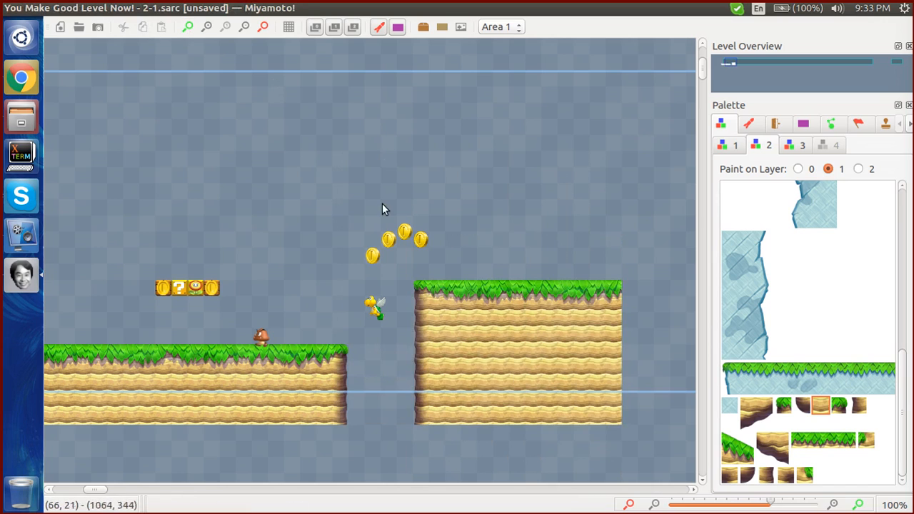
# Unfreeze the sprites so that they can be selected again
pyautogui.click(109, 8)
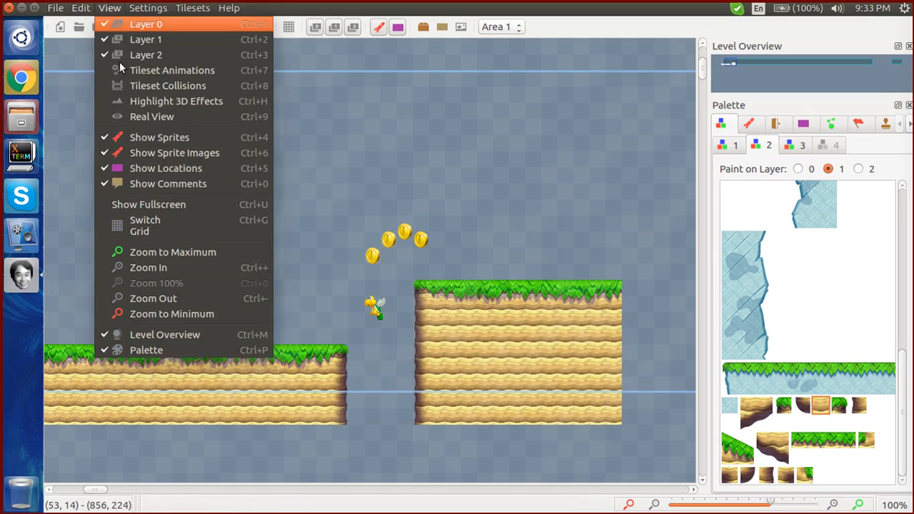
pyautogui.moveTo(78, 8)
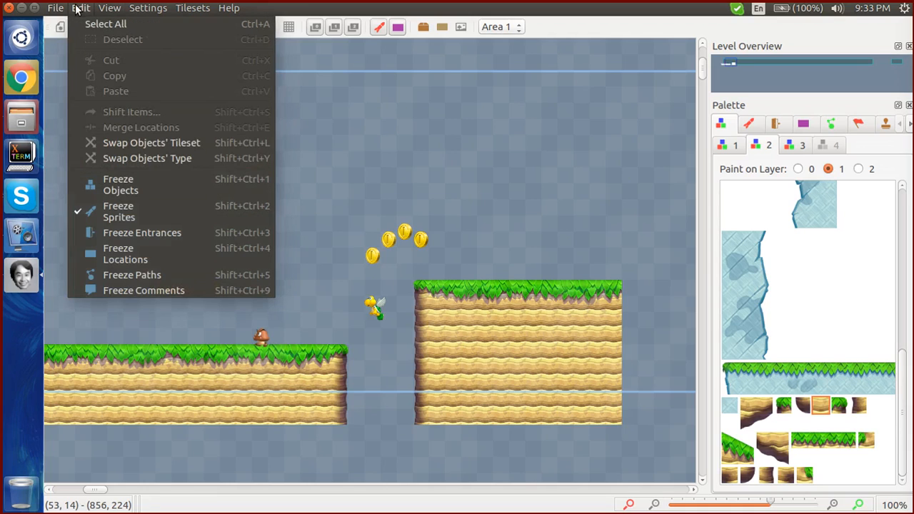
pyautogui.click(111, 203)
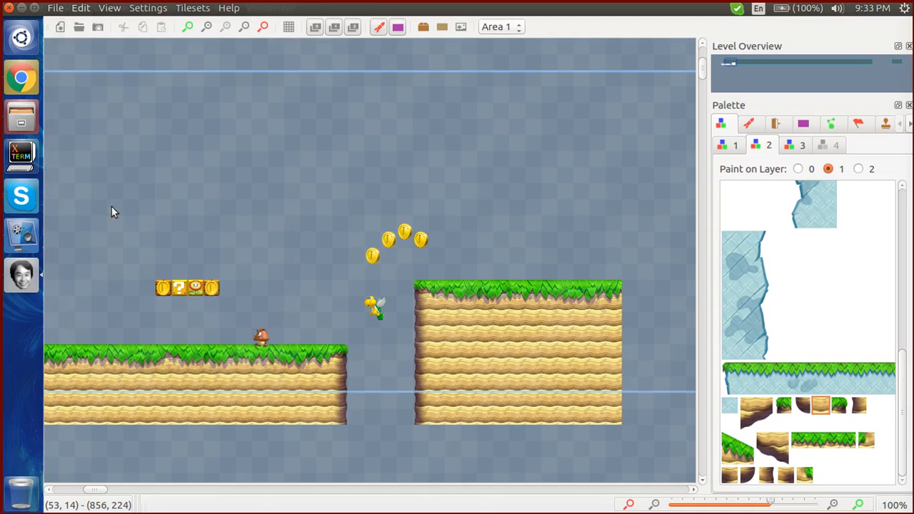
# Select all objects of the second raised ground and move them one tile to the right
pyautogui.moveTo(413, 270); pyautogui.dragTo(619, 409)
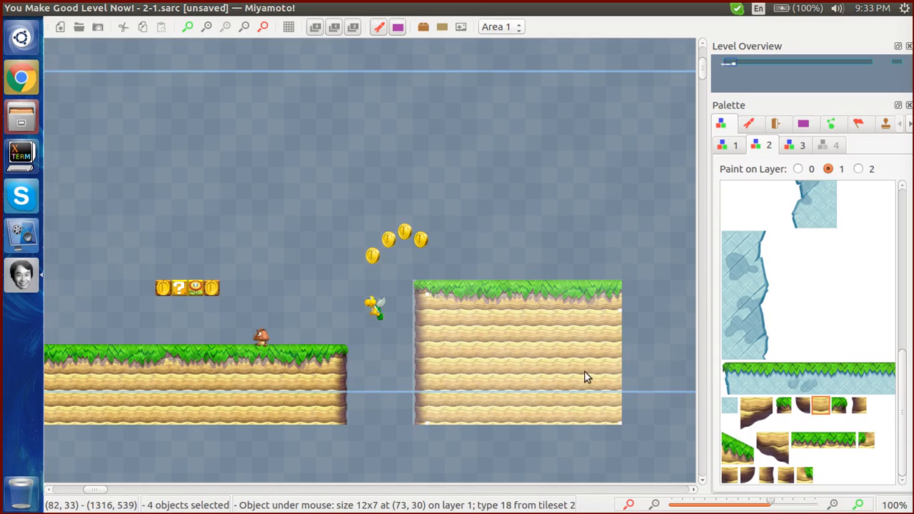
pyautogui.moveTo(586, 376); pyautogui.dragTo(596, 377)
pyautogui.click(446, 246)
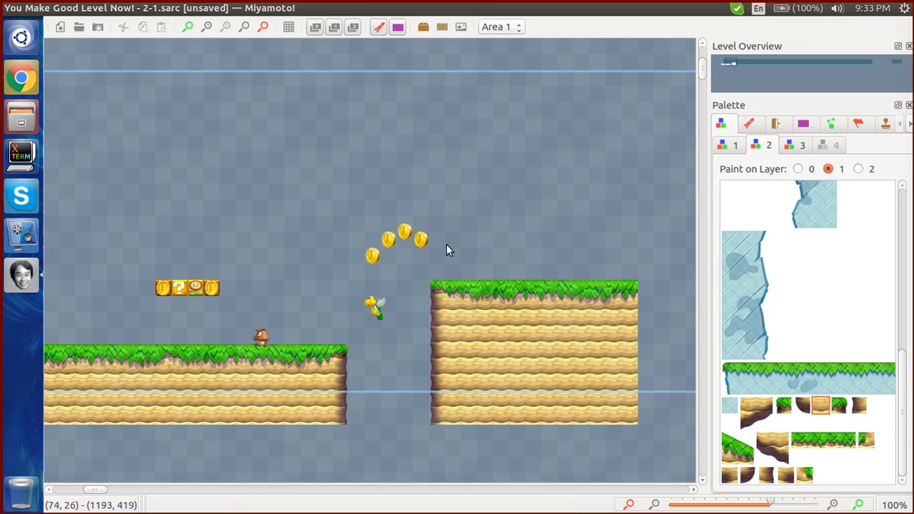
# Shift the four-coin arc one tile down and half a tile left
pyautogui.moveTo(350, 199); pyautogui.dragTo(380, 257)
pyautogui.click(364, 185)
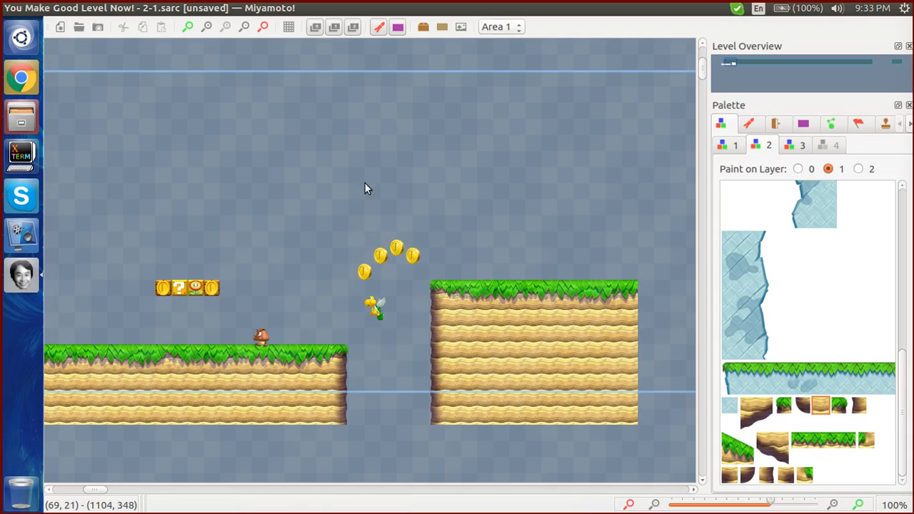
# Move the Koopa Paratroopa one tile to the right, to the middle of the widened gap
pyautogui.click(374, 309)
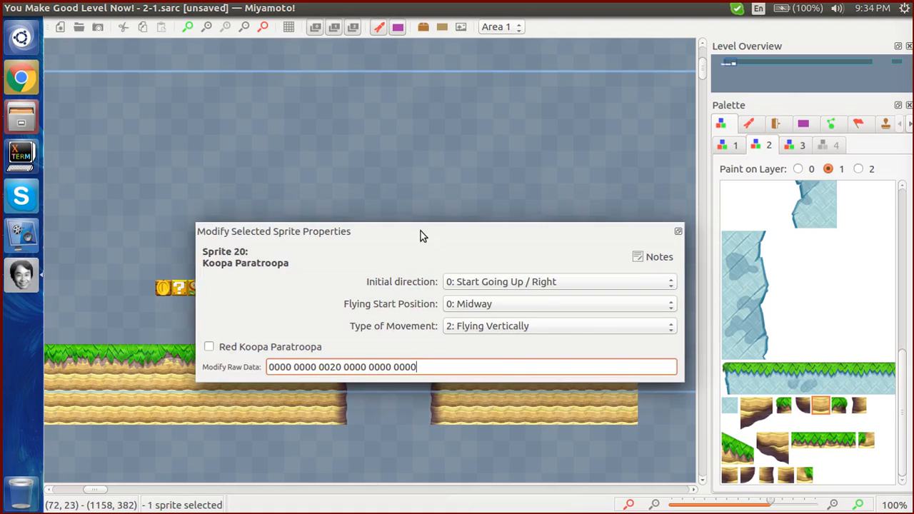
pyautogui.moveTo(421, 232); pyautogui.dragTo(442, 68)
pyautogui.click(377, 297)
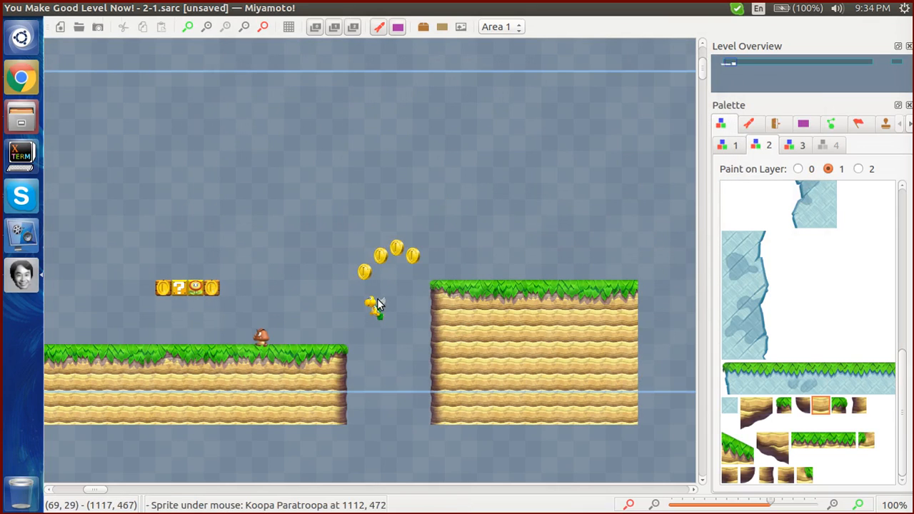
pyautogui.click(378, 303)
pyautogui.click(403, 314)
pyautogui.moveTo(380, 303); pyautogui.dragTo(397, 304)
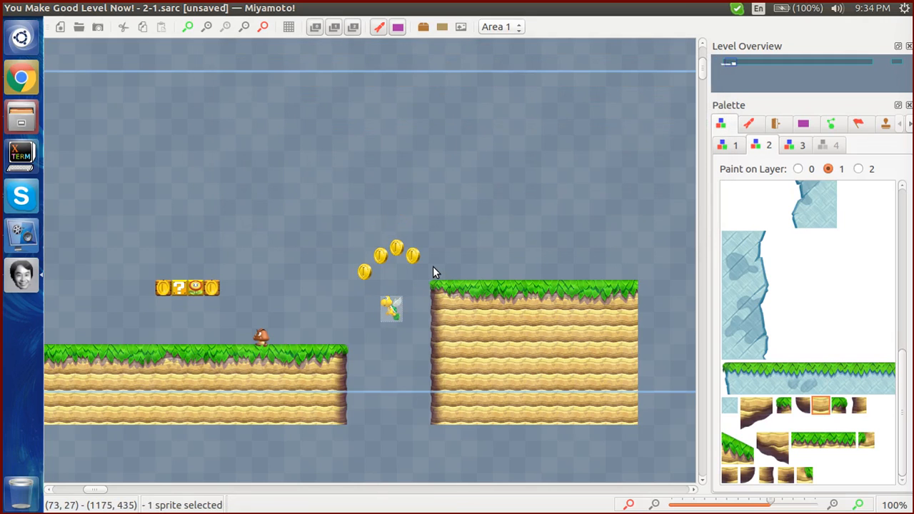
# Move the four-coin arc left and down, over the first ground's right edge
pyautogui.click(432, 267)
pyautogui.moveTo(431, 265); pyautogui.dragTo(336, 277)
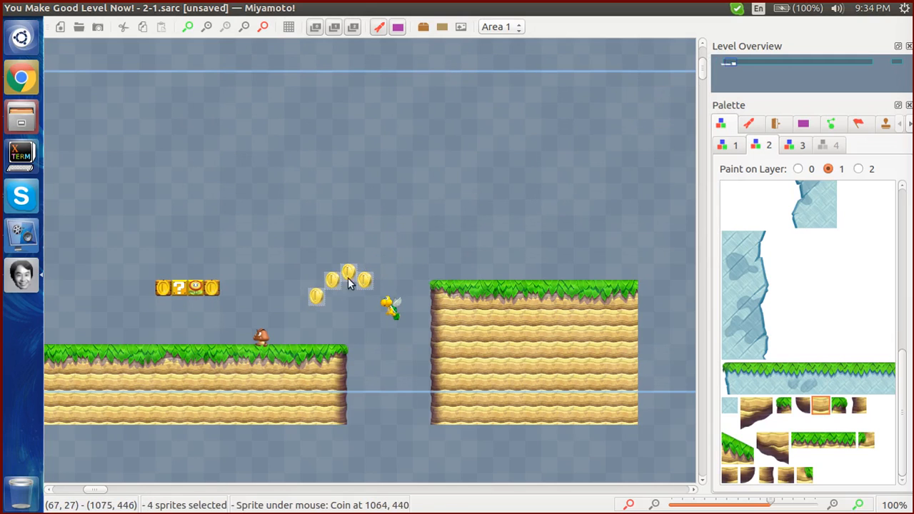
# Lower the Koopa Paratroopa by half a tile in the gap
pyautogui.moveTo(388, 307)
pyautogui.mouseDown()
pyautogui.moveTo(379, 308)
pyautogui.moveTo(387, 309)
pyautogui.moveTo(388, 329)
pyautogui.moveTo(387, 312)
pyautogui.mouseUp()
pyautogui.click(386, 312)
pyautogui.click(385, 278)
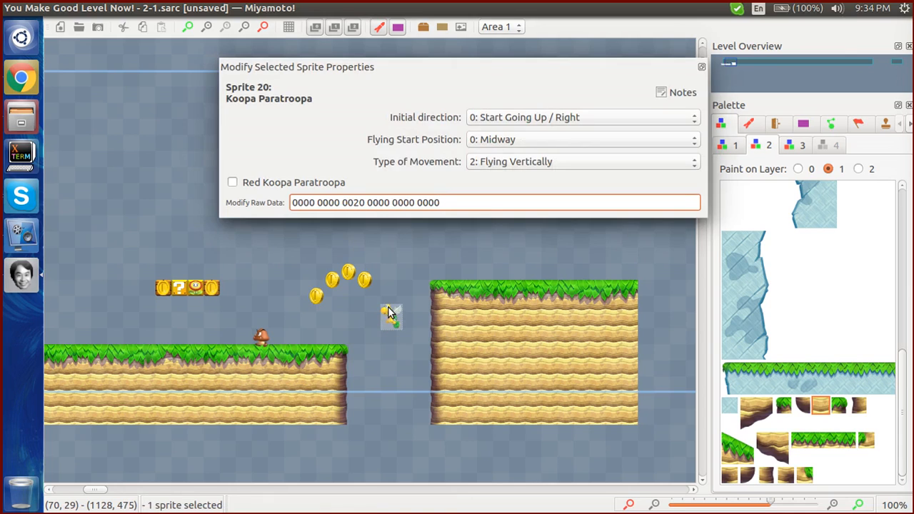
pyautogui.click(390, 288)
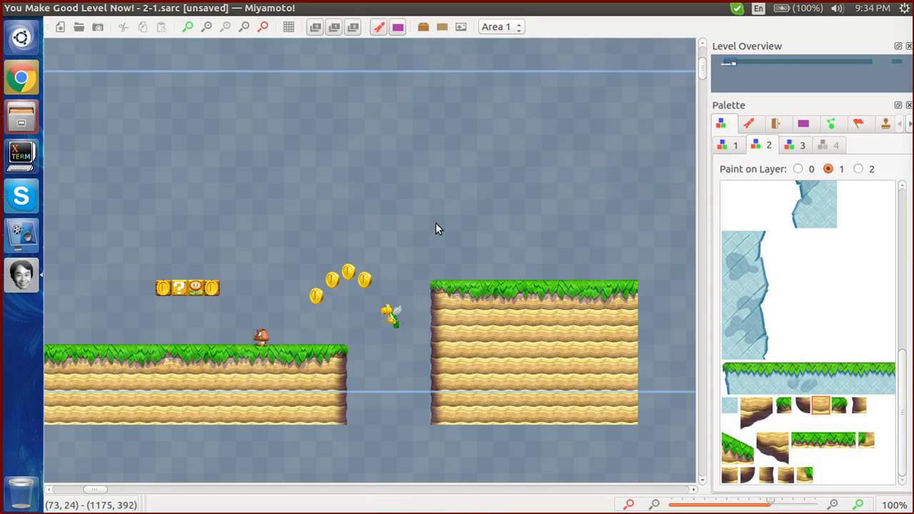
# Delete the four coins above the first ground's right edge
pyautogui.moveTo(393, 263); pyautogui.dragTo(304, 290)
pyautogui.press('Delete')
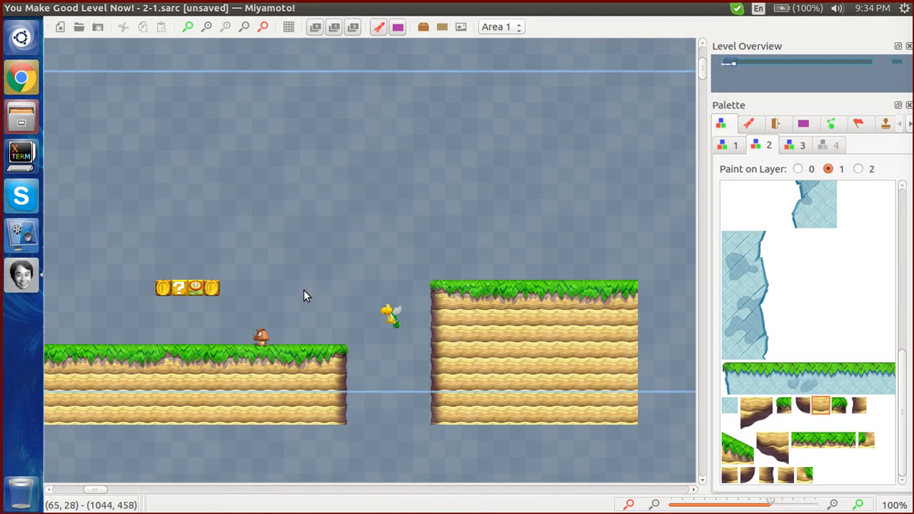
# Select the Koopa Paratroopa alone and open its sprite properties
pyautogui.moveTo(401, 266); pyautogui.dragTo(535, 301)
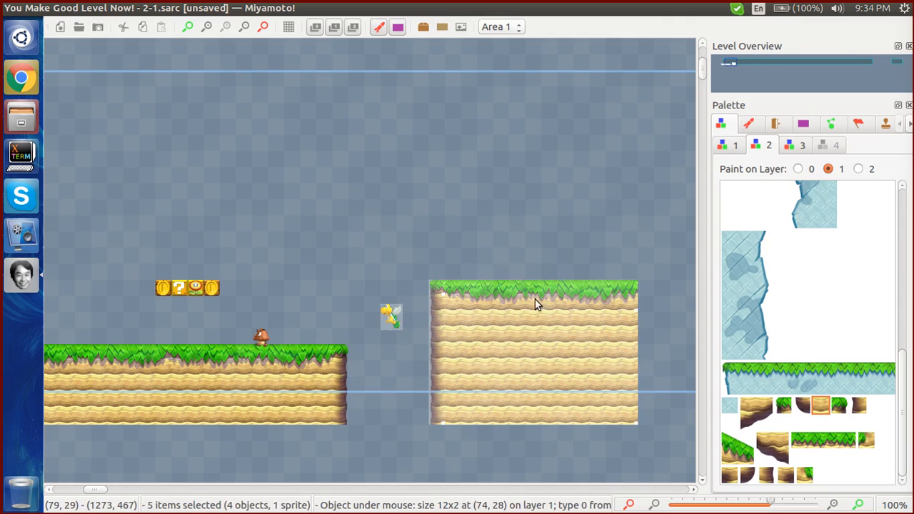
pyautogui.click(479, 257)
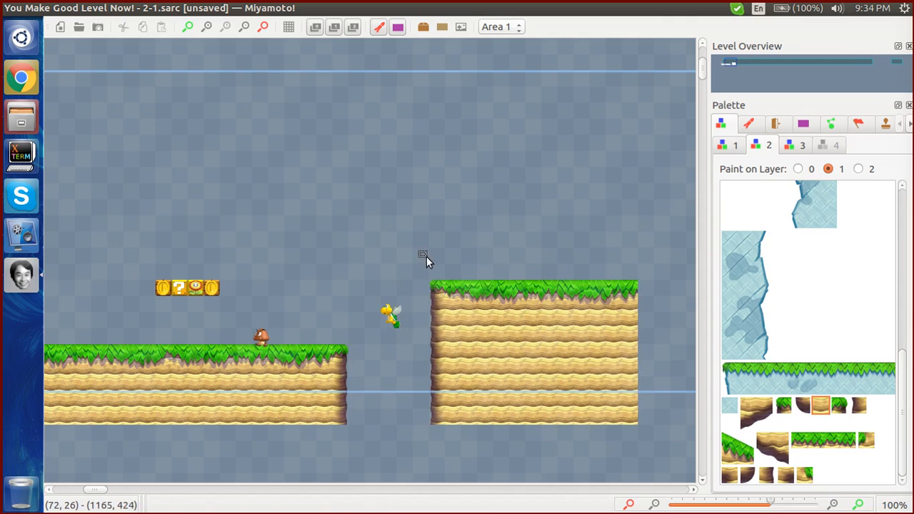
pyautogui.click(388, 314)
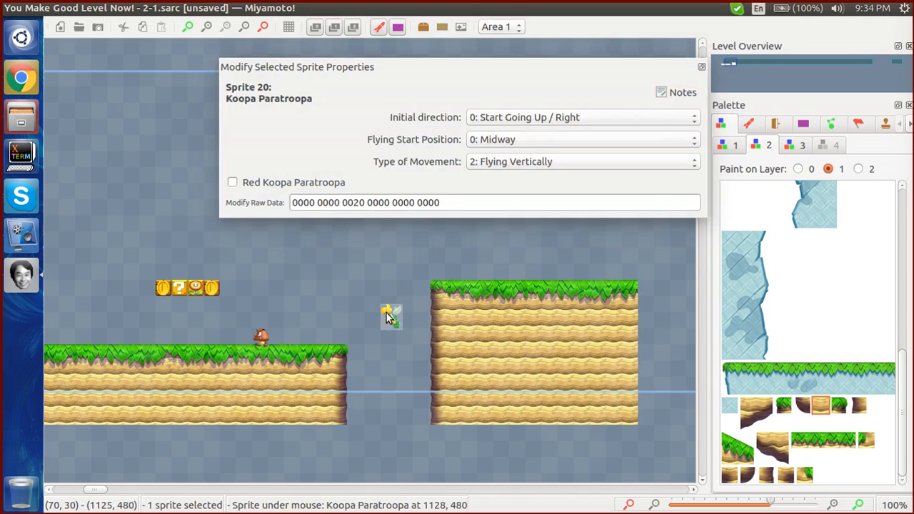
# Delete the Koopa Paratroopa and move the raised second platform one tile left to narrow the gap
pyautogui.press('Delete')
pyautogui.moveTo(413, 268); pyautogui.dragTo(586, 402)
pyautogui.click(336, 229)
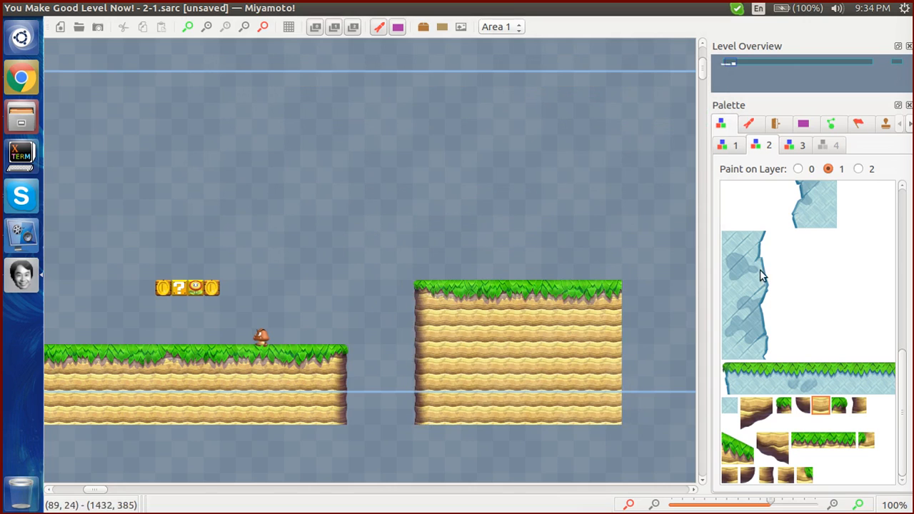
# Place three Coin sprites (65) rising from the first ground's right edge over the gap
pyautogui.click(747, 128)
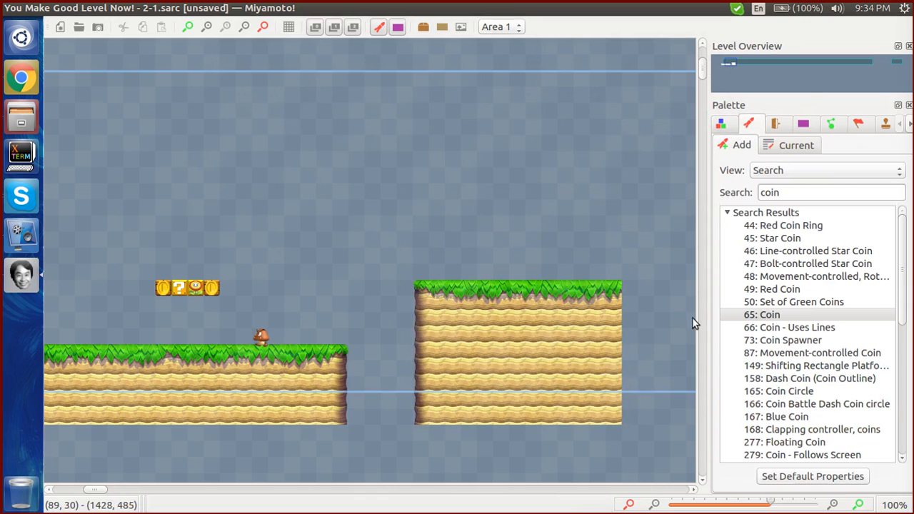
pyautogui.click(731, 305)
pyautogui.click(722, 315)
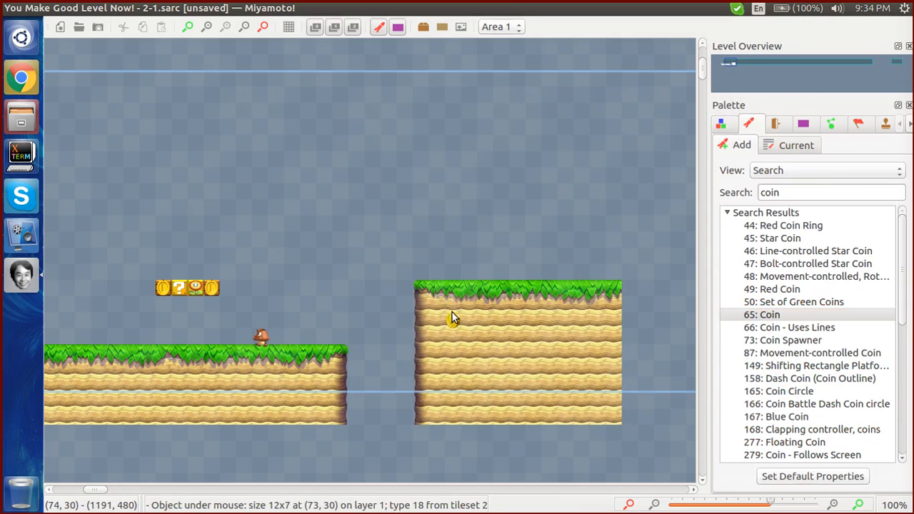
pyautogui.click(452, 314)
pyautogui.moveTo(361, 68); pyautogui.dragTo(302, 432)
pyautogui.moveTo(370, 303); pyautogui.dragTo(358, 434)
pyautogui.rightClick(375, 251)
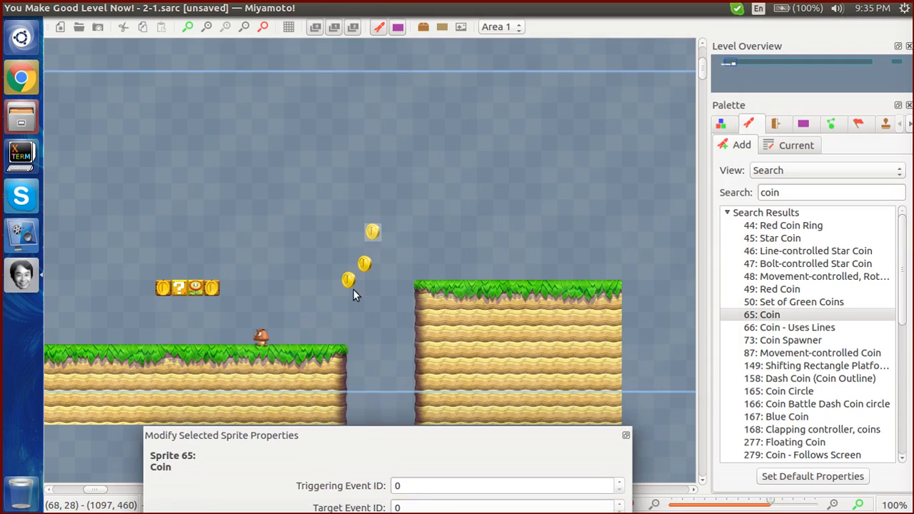
# Shift the second and third coins into a smoother rise and add a fourth coin level with the third
pyautogui.moveTo(363, 269); pyautogui.dragTo(380, 246)
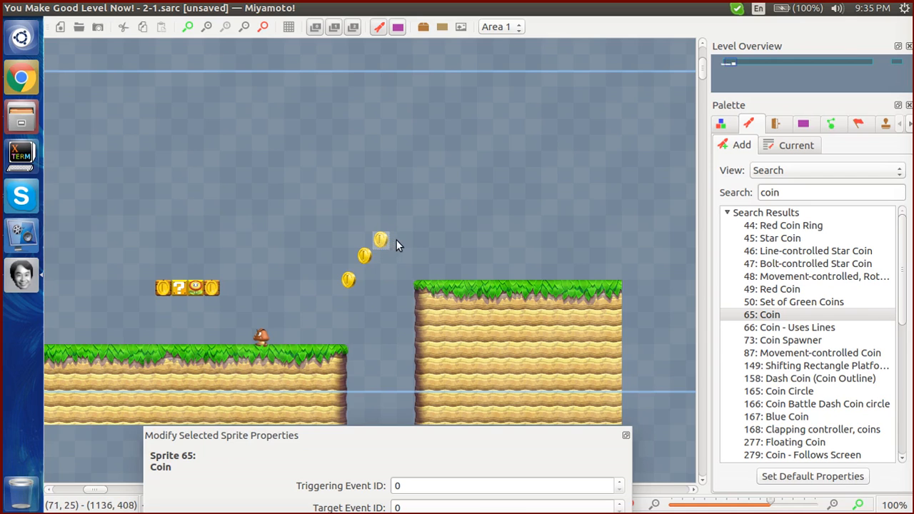
pyautogui.click(396, 240)
pyautogui.rightClick(396, 240)
pyautogui.click(399, 238)
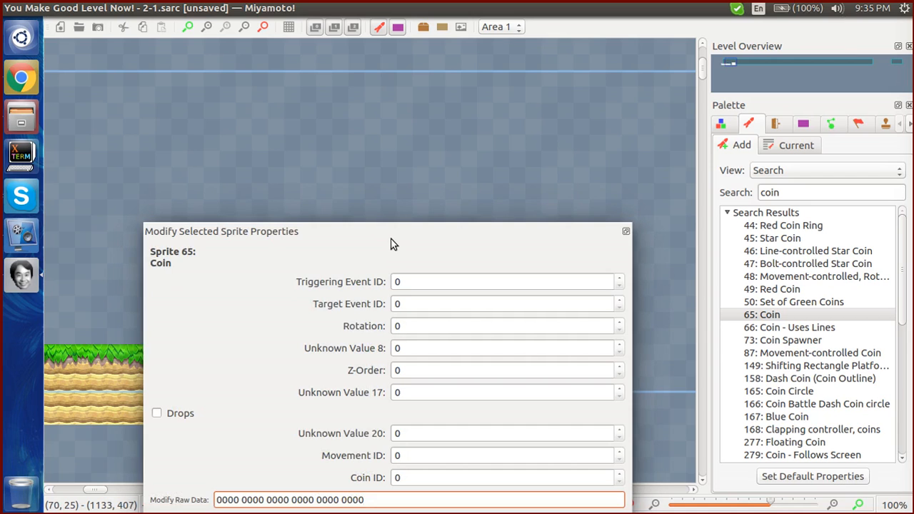
pyautogui.moveTo(391, 245); pyautogui.dragTo(379, 375)
pyautogui.click(423, 241)
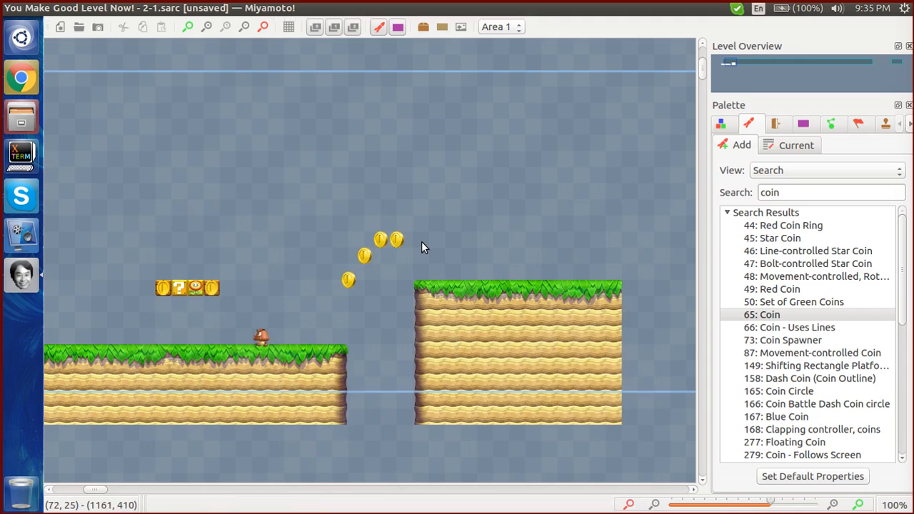
# Try lowering the fourth coin by half a tile relative to the third coin
pyautogui.click(401, 244)
pyautogui.moveTo(403, 238); pyautogui.dragTo(385, 367)
pyautogui.click(483, 200)
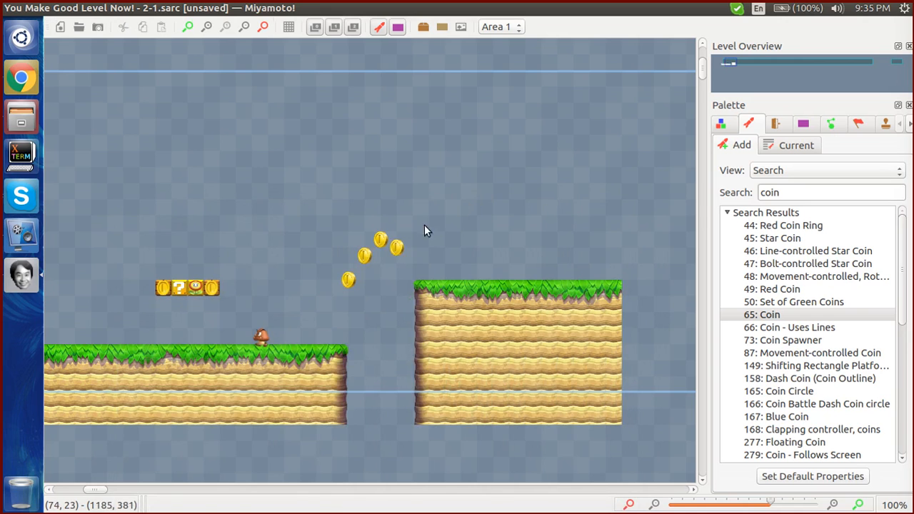
pyautogui.click(395, 244)
pyautogui.moveTo(394, 236); pyautogui.dragTo(404, 439)
pyautogui.click(500, 129)
# Place a five-tile-wide green bush from tileset 1 on the first ground, left of the entrance
pyautogui.scroll(-1, 375, 225)
pyautogui.hscroll(-3, 375, 225)
pyautogui.hscroll(4, 375, 225)
pyautogui.scroll(1, 375, 225)
pyautogui.hscroll(-5, 375, 225)
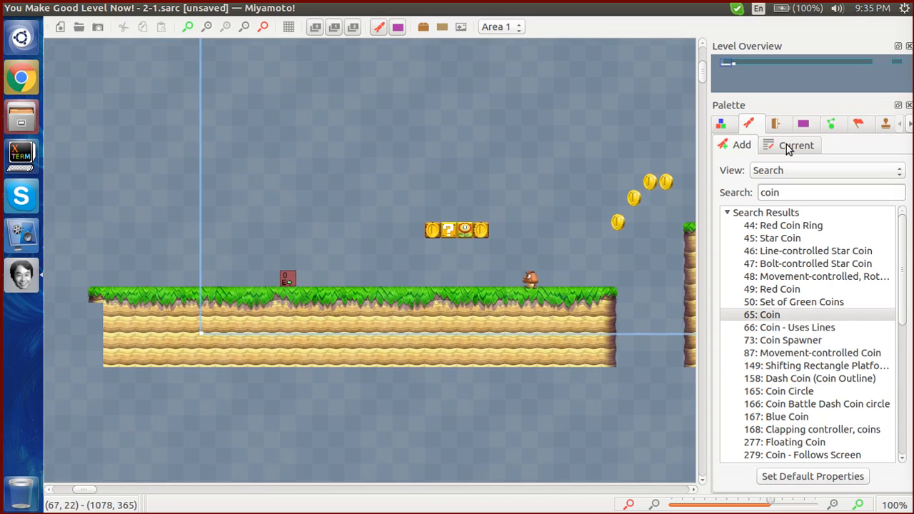
pyautogui.click(745, 208)
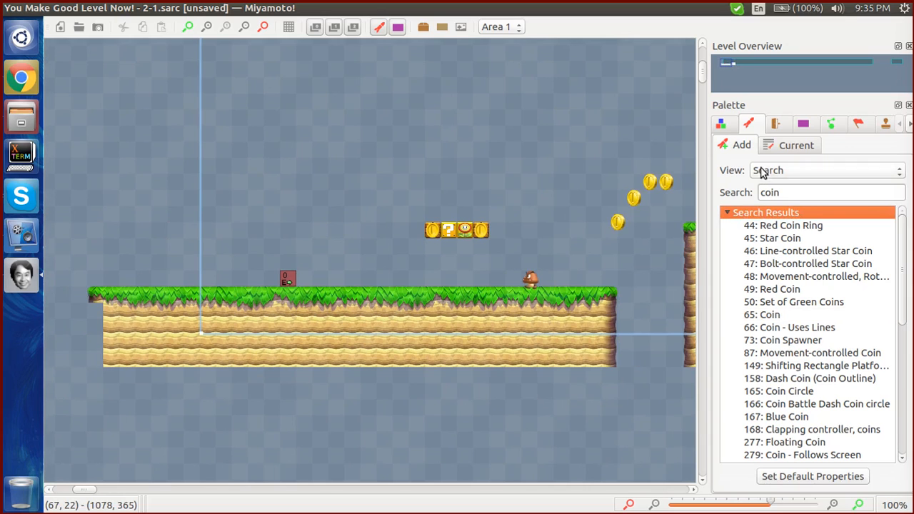
pyautogui.click(731, 123)
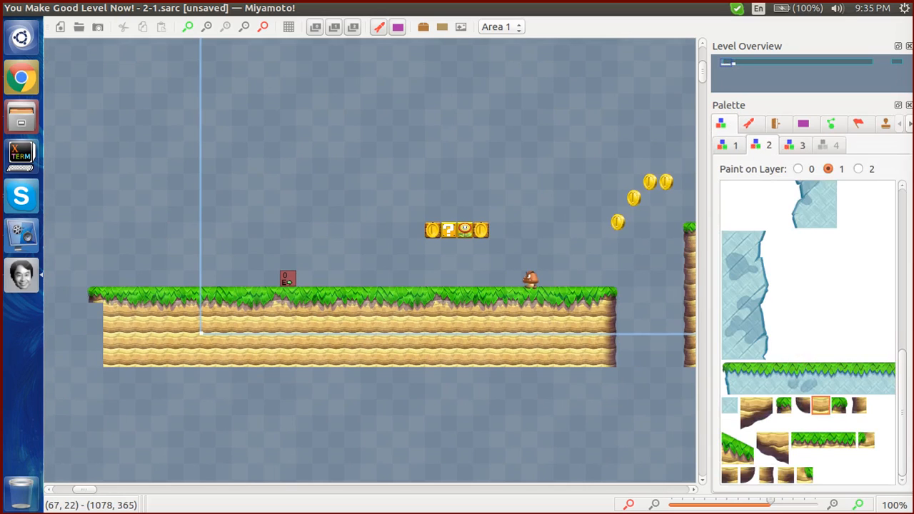
pyautogui.scroll(5, 779, 401)
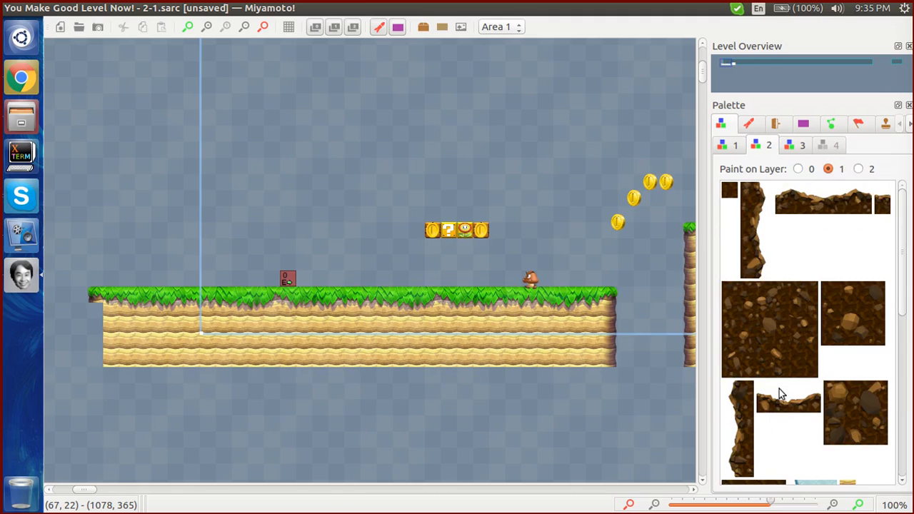
pyautogui.click(729, 143)
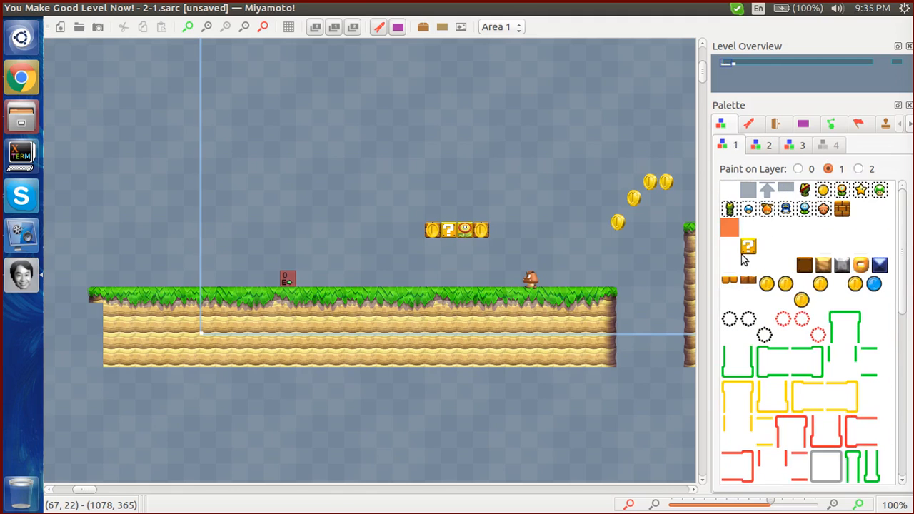
pyautogui.scroll(-10, 742, 259)
pyautogui.click(786, 384)
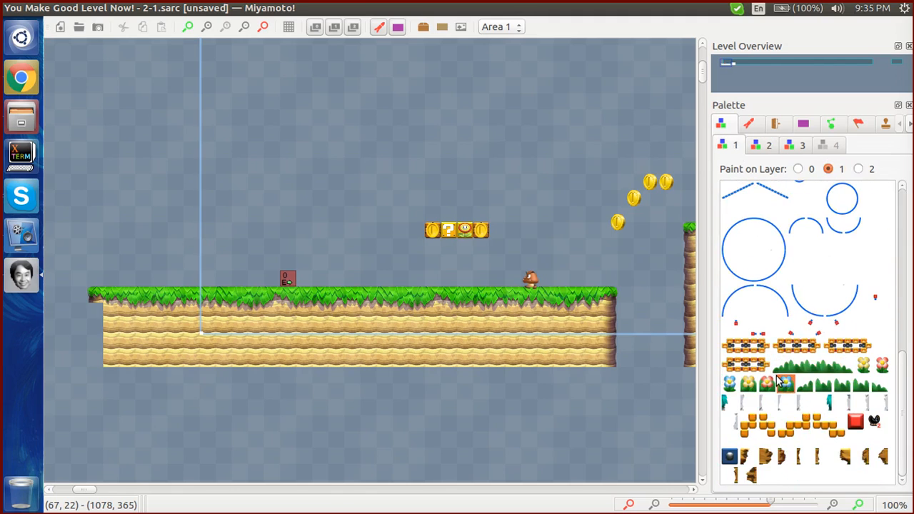
pyautogui.click(821, 367)
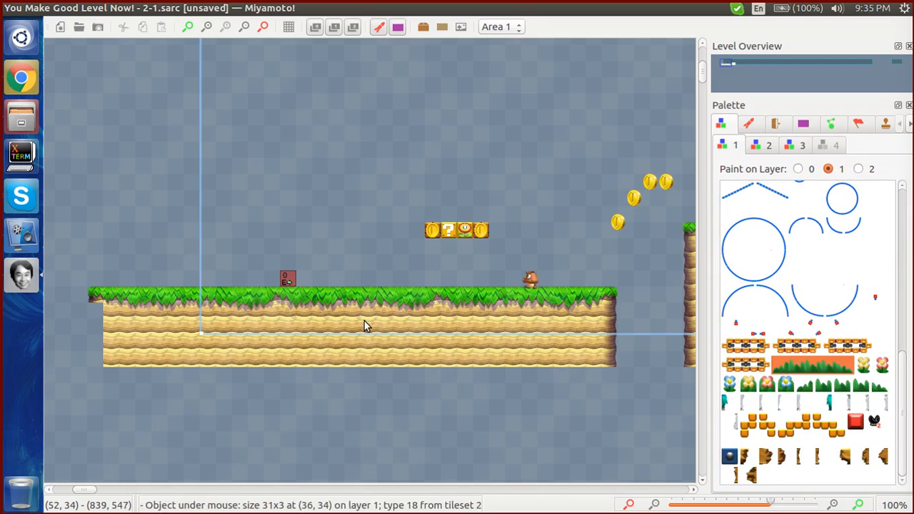
pyautogui.moveTo(173, 279); pyautogui.dragTo(239, 286)
pyautogui.hscroll(-1, 238, 280)
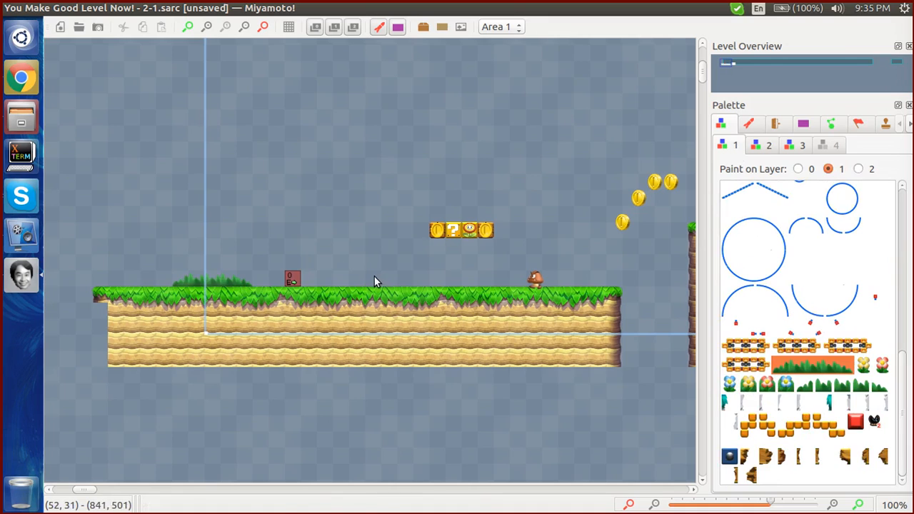
# Add a second bush three tiles wide on the first ground, just left of the block row
pyautogui.moveTo(374, 279); pyautogui.dragTo(421, 278)
pyautogui.hscroll(1, 421, 278)
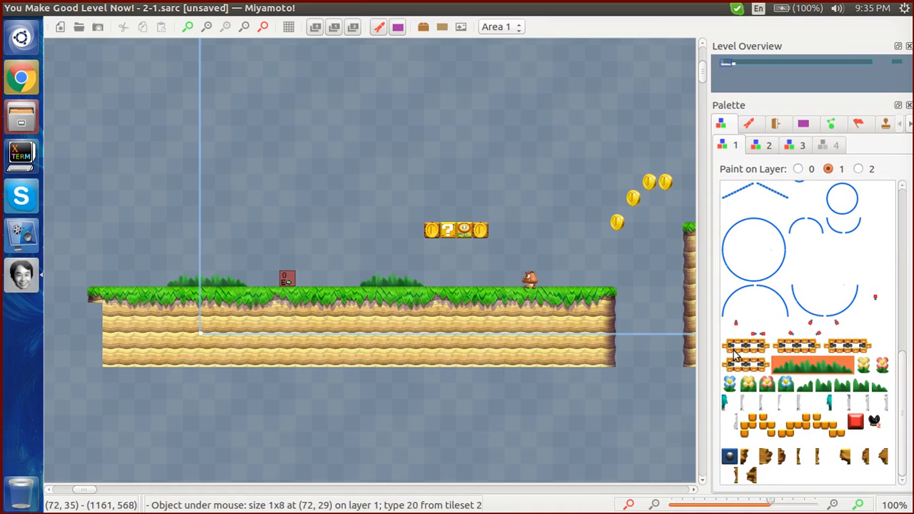
pyautogui.click(386, 280)
pyautogui.moveTo(380, 279); pyautogui.dragTo(422, 283)
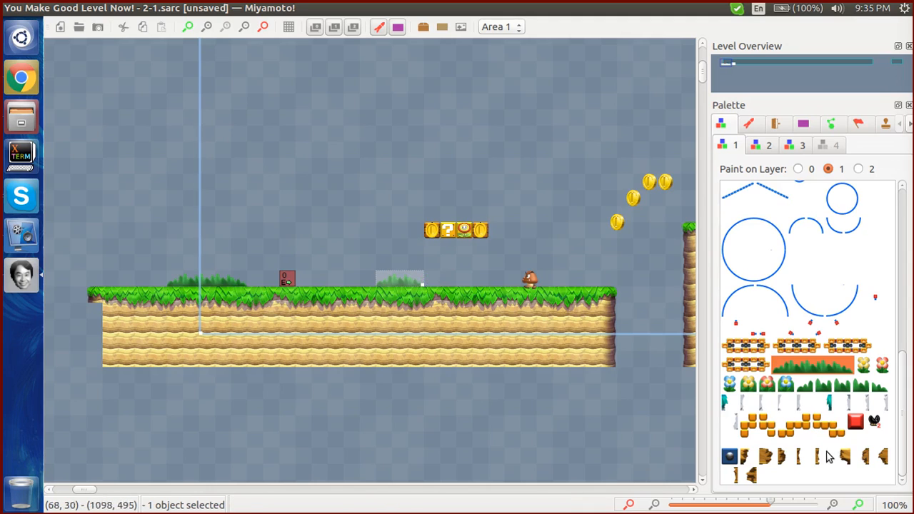
# Place a pink flower in the middle of the second bush and a yellow flower right of the Goomba
pyautogui.click(766, 384)
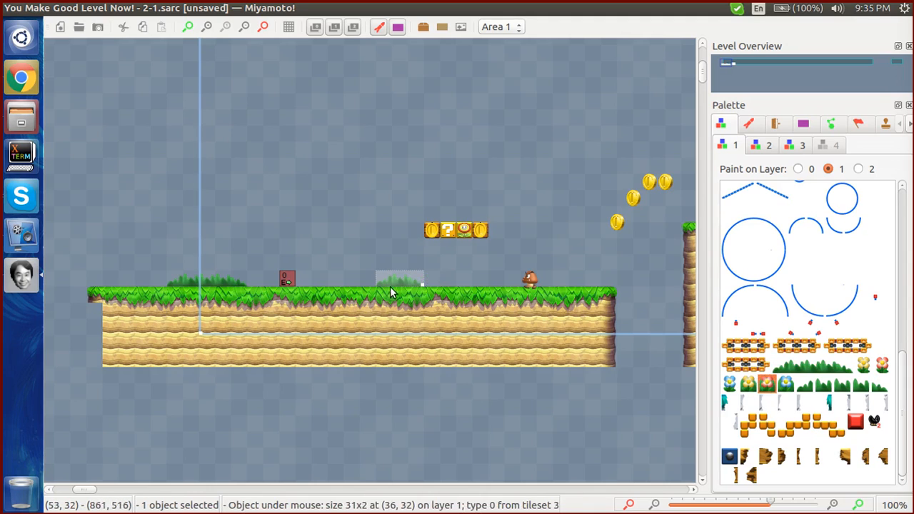
pyautogui.click(366, 208)
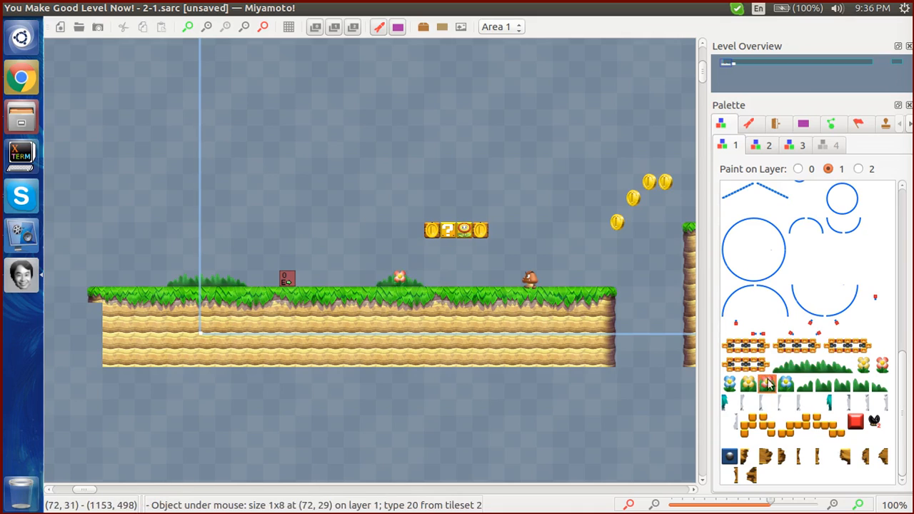
pyautogui.click(860, 367)
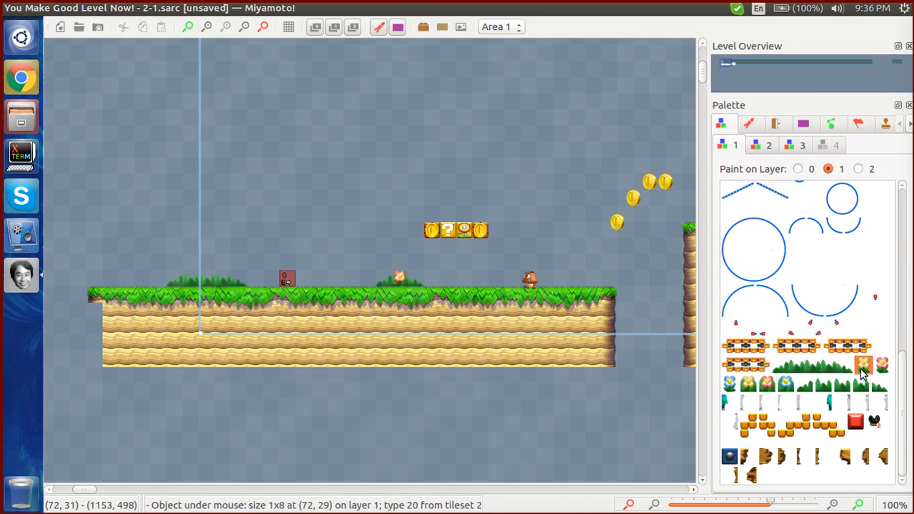
pyautogui.click(557, 275)
# Try a blue flower on the raised platform's grass and remove it
pyautogui.hscroll(5, 575, 192)
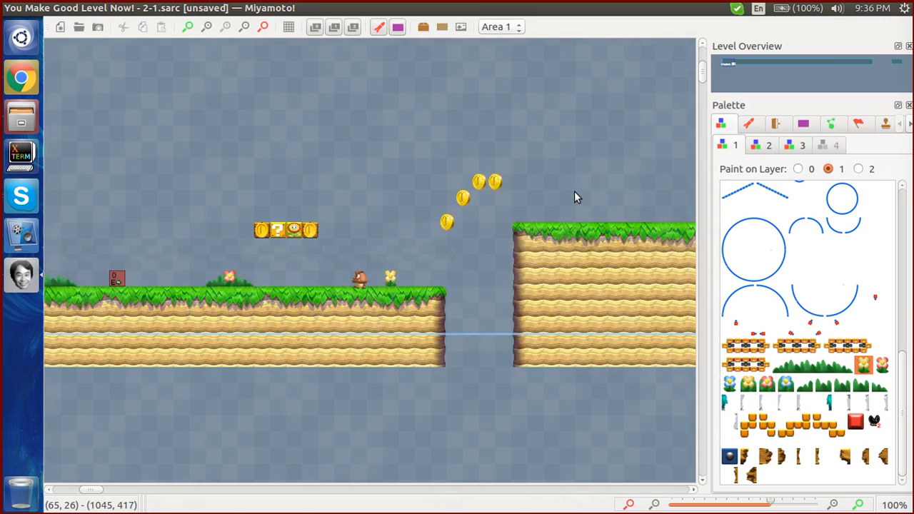
pyautogui.click(729, 383)
pyautogui.click(503, 217)
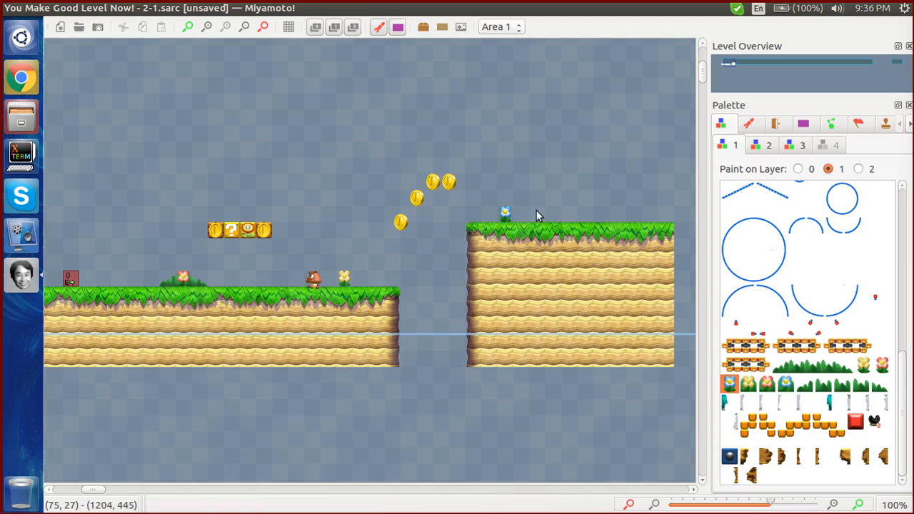
pyautogui.click(506, 212)
pyautogui.press('Delete')
# Try small and wide bush pieces near the raised platform's left edge and clear them away
pyautogui.click(805, 386)
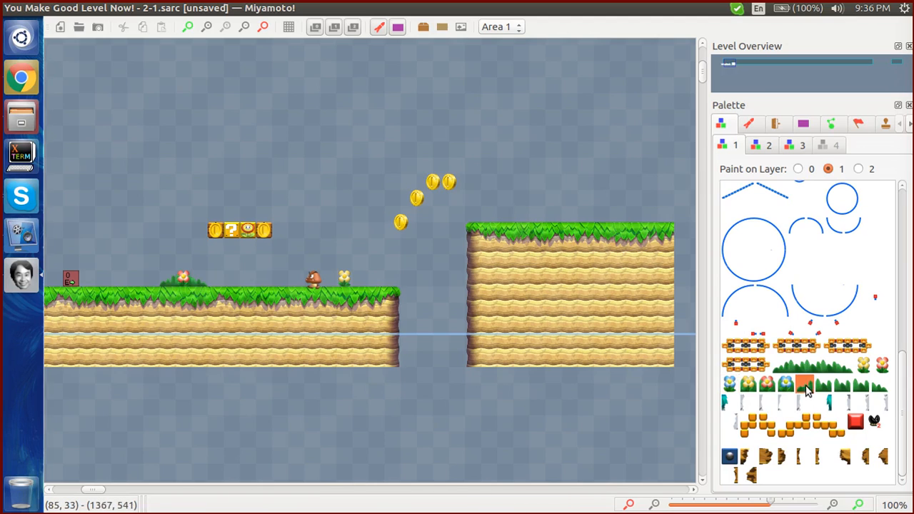
pyautogui.click(494, 212)
pyautogui.click(820, 370)
pyautogui.click(494, 217)
pyautogui.press('Delete')
pyautogui.click(493, 216)
pyautogui.hscroll(1, 513, 215)
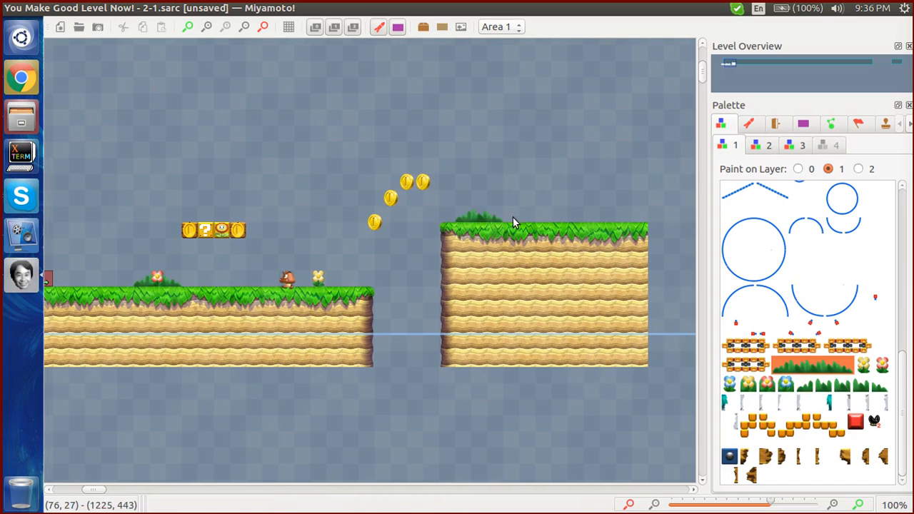
pyautogui.moveTo(490, 223); pyautogui.dragTo(507, 223)
pyautogui.click(499, 199)
pyautogui.click(507, 216)
pyautogui.press('Delete')
# Shorten the raised platform's dirt fill and grass top by three tiles at its right end
pyautogui.hscroll(3, 473, 219)
pyautogui.hscroll(-4, 473, 220)
pyautogui.scroll(1, 473, 220)
pyautogui.hscroll(5, 473, 226)
pyautogui.scroll(-1, 473, 225)
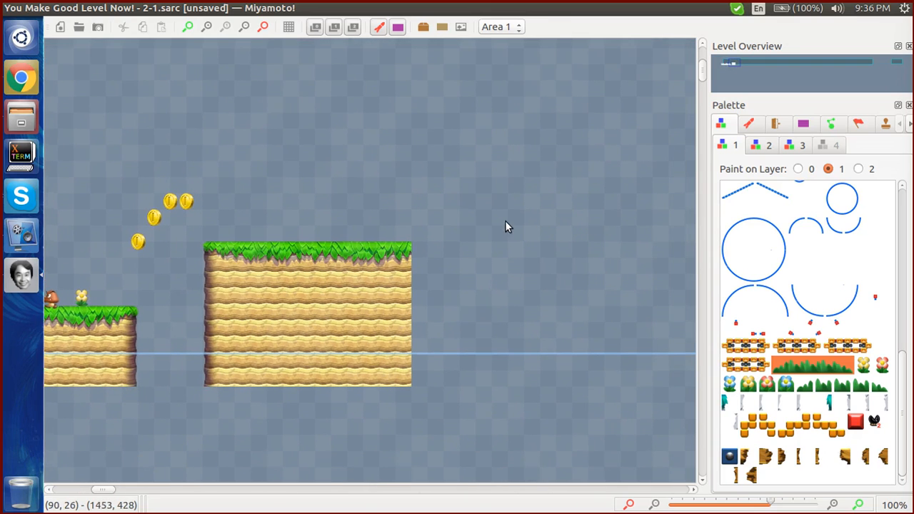
pyautogui.click(358, 244)
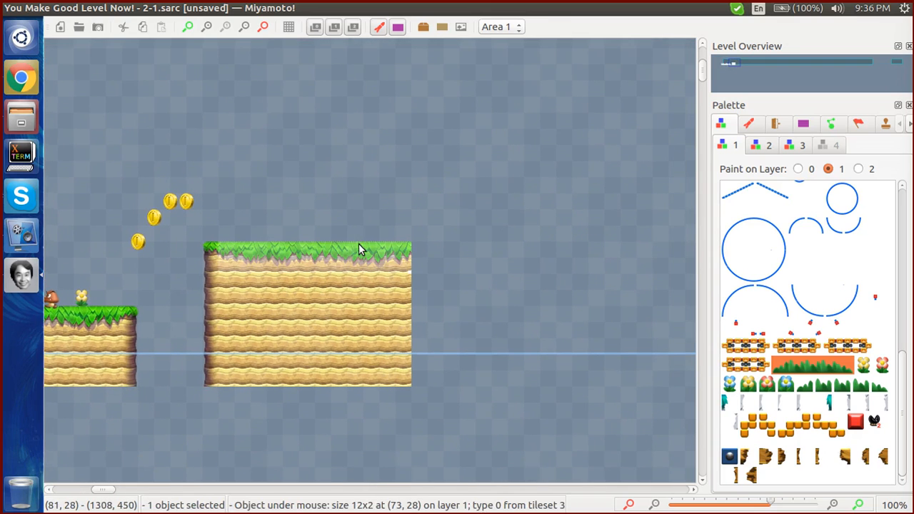
pyautogui.click(410, 275)
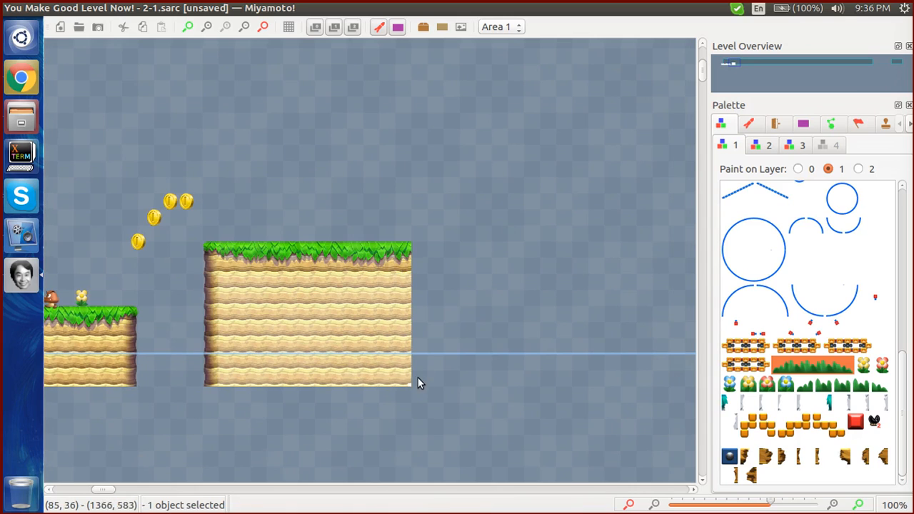
pyautogui.moveTo(408, 383); pyautogui.dragTo(365, 383)
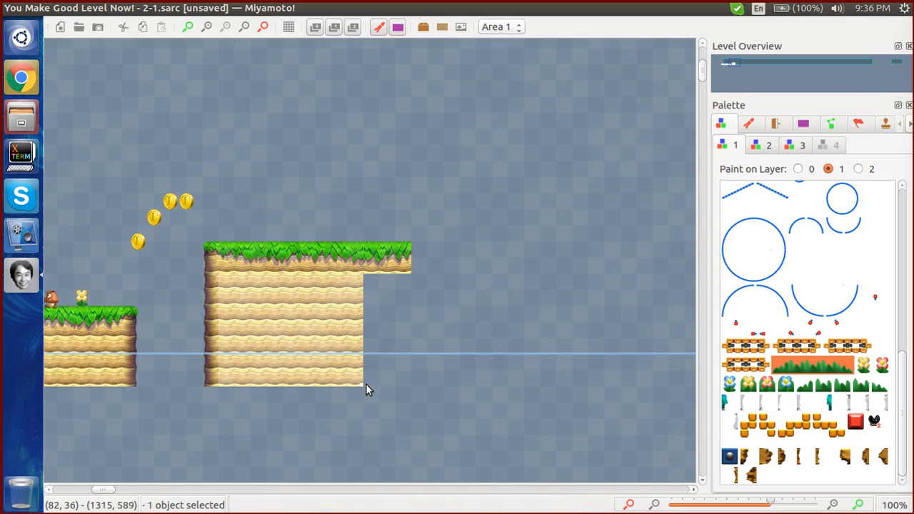
pyautogui.click(381, 269)
pyautogui.moveTo(408, 272); pyautogui.dragTo(367, 265)
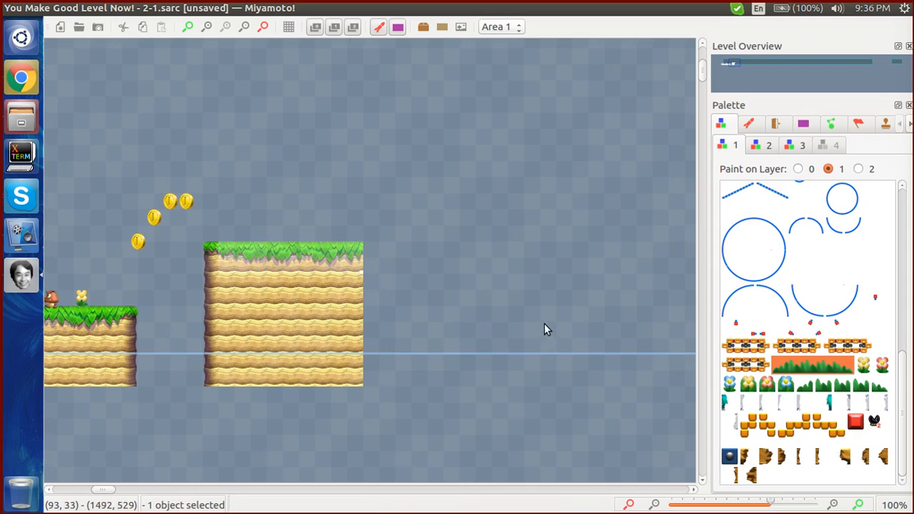
# Add a two-tile-wide downhill grass slope from tileset 2 at the right end of the raised platform's top
pyautogui.click(771, 145)
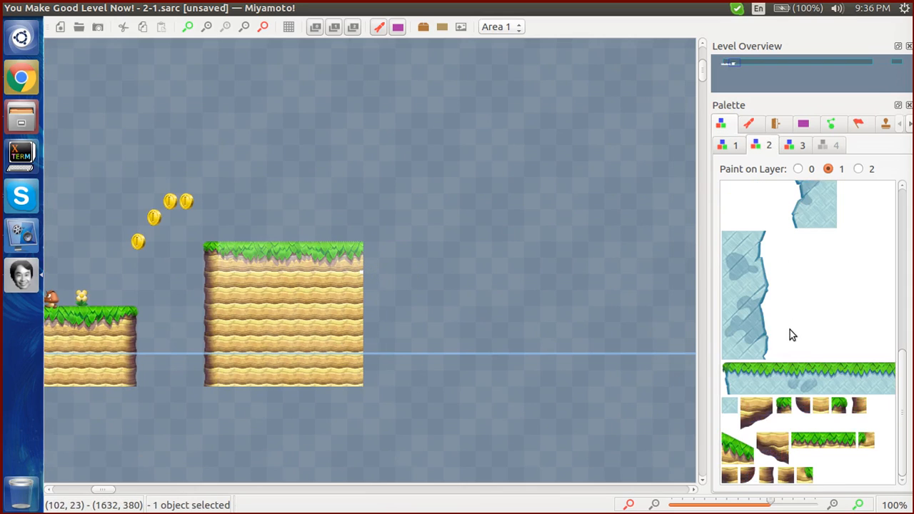
pyautogui.click(737, 448)
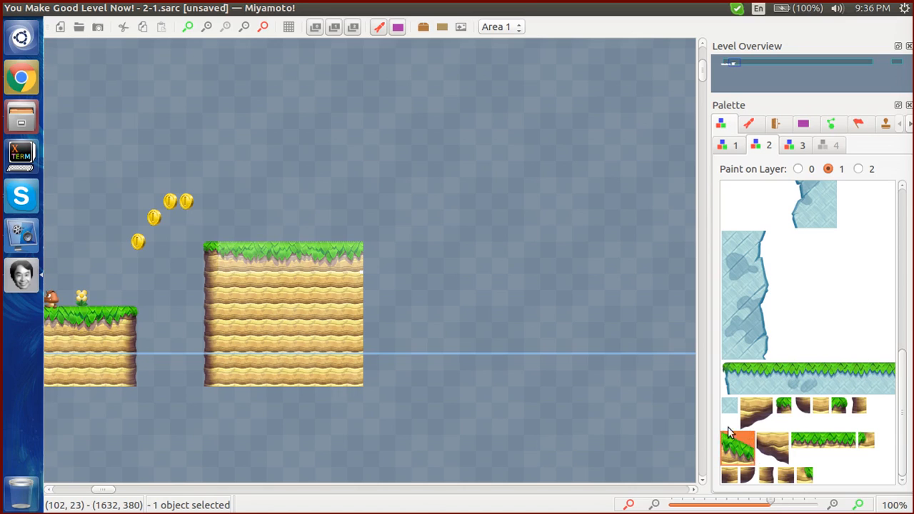
pyautogui.click(460, 230)
pyautogui.moveTo(366, 247); pyautogui.dragTo(387, 266)
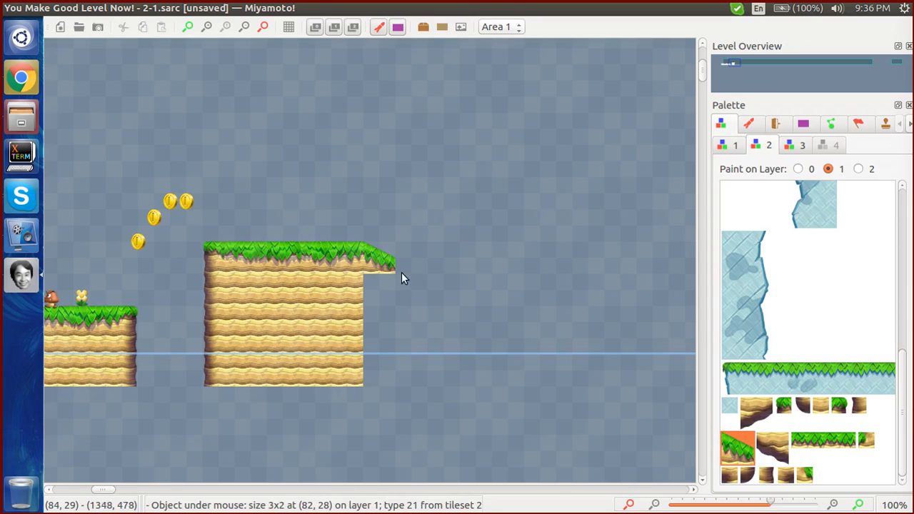
pyautogui.moveTo(405, 280); pyautogui.dragTo(418, 288)
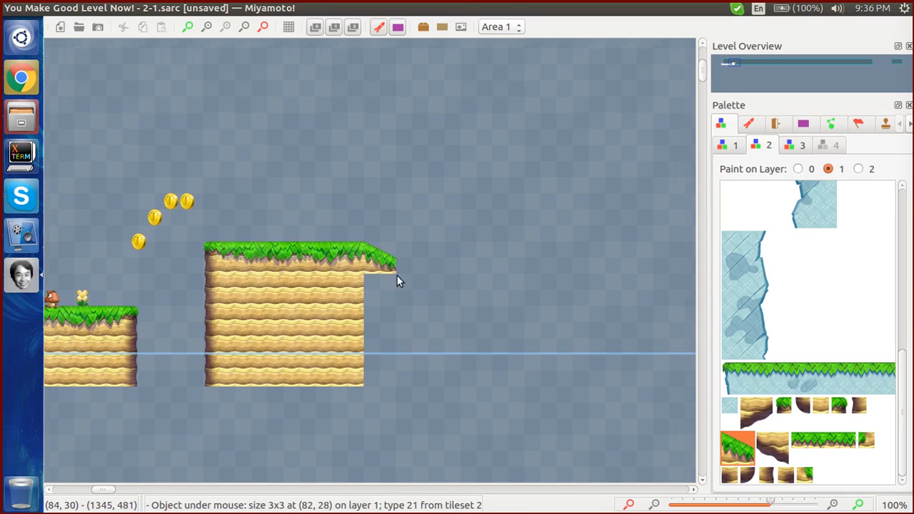
# Continue the descent with a steep one-tile-wide grass slope from tileset 3 beside the first slope piece
pyautogui.click(794, 146)
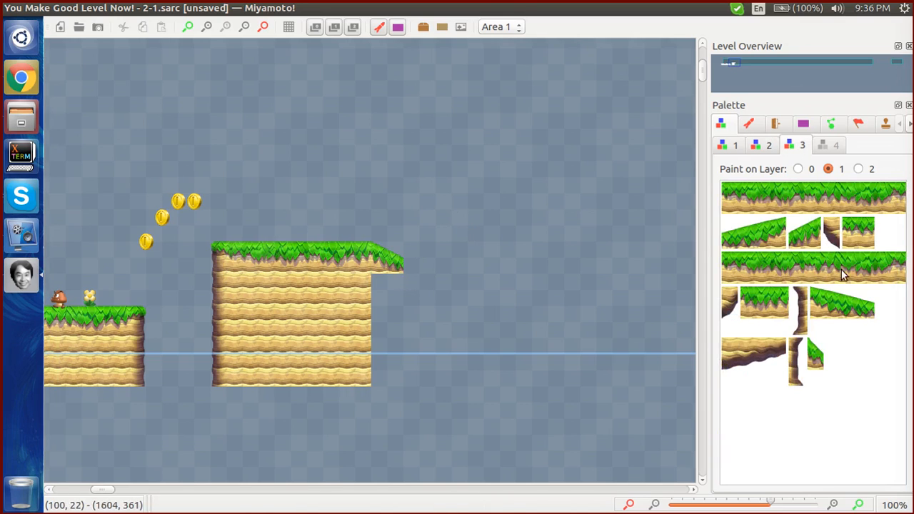
pyautogui.click(832, 299)
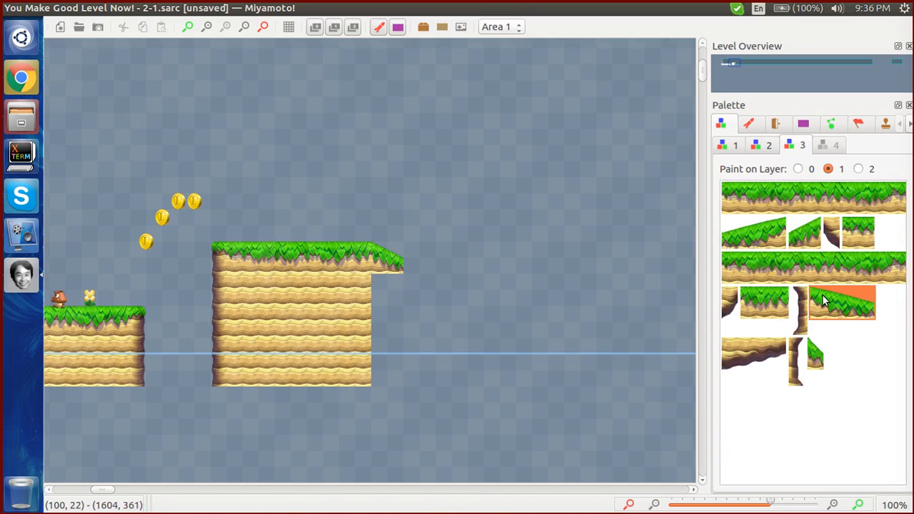
pyautogui.click(814, 352)
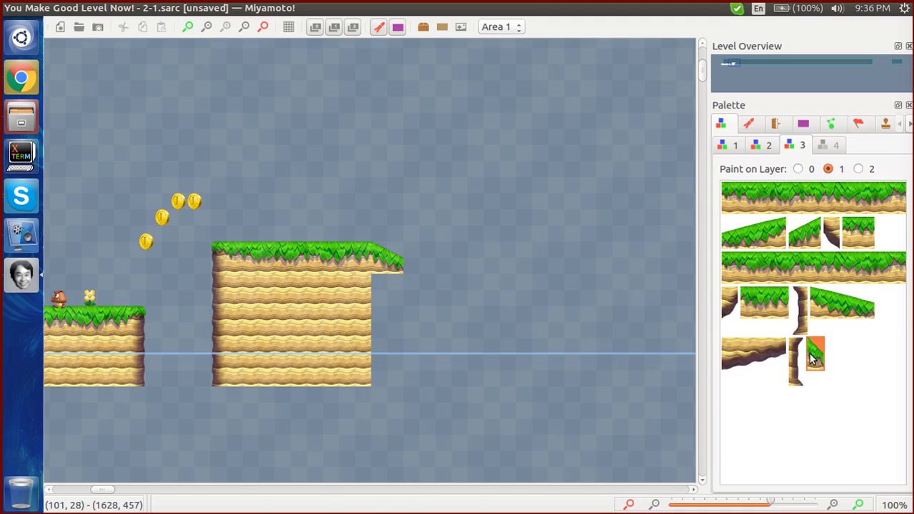
pyautogui.rightClick(405, 269)
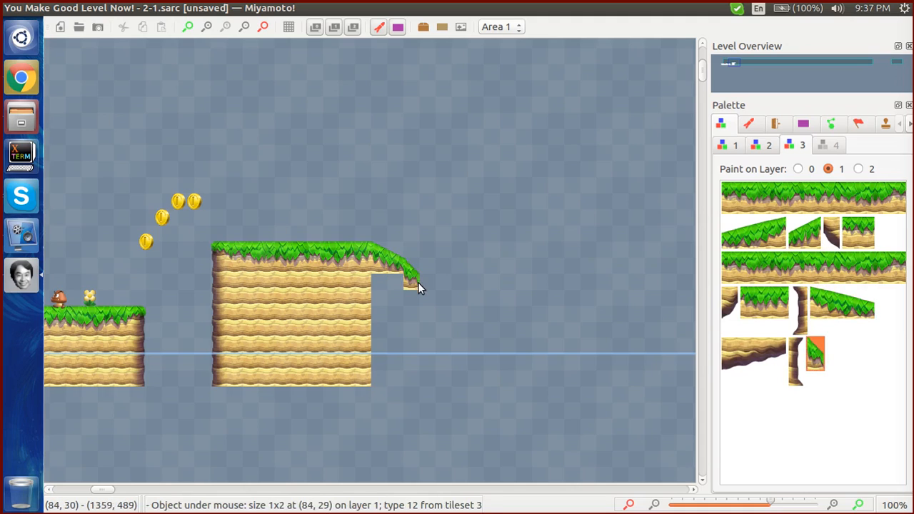
pyautogui.moveTo(424, 291); pyautogui.dragTo(424, 286)
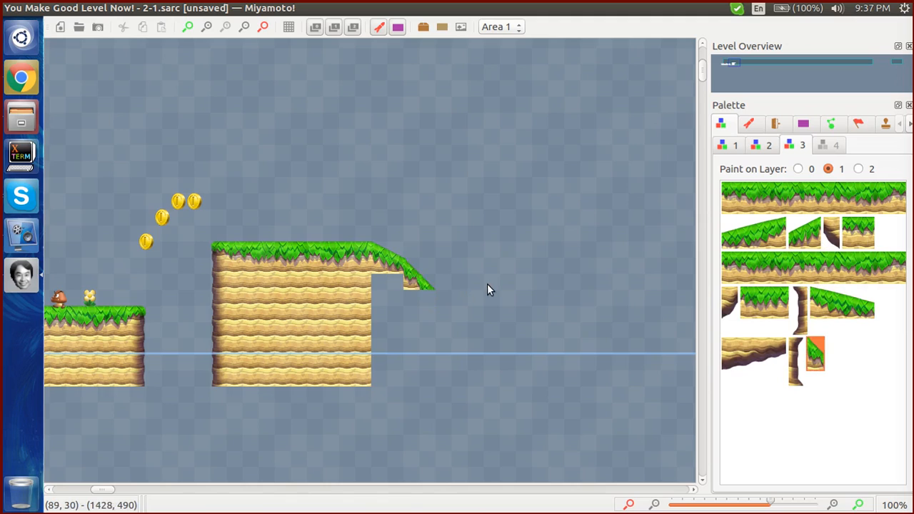
pyautogui.click(414, 288)
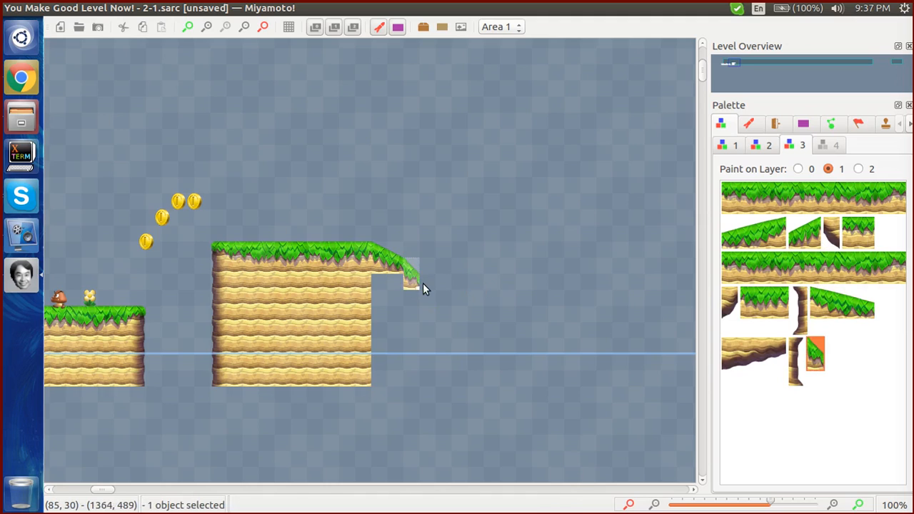
pyautogui.press('Delete')
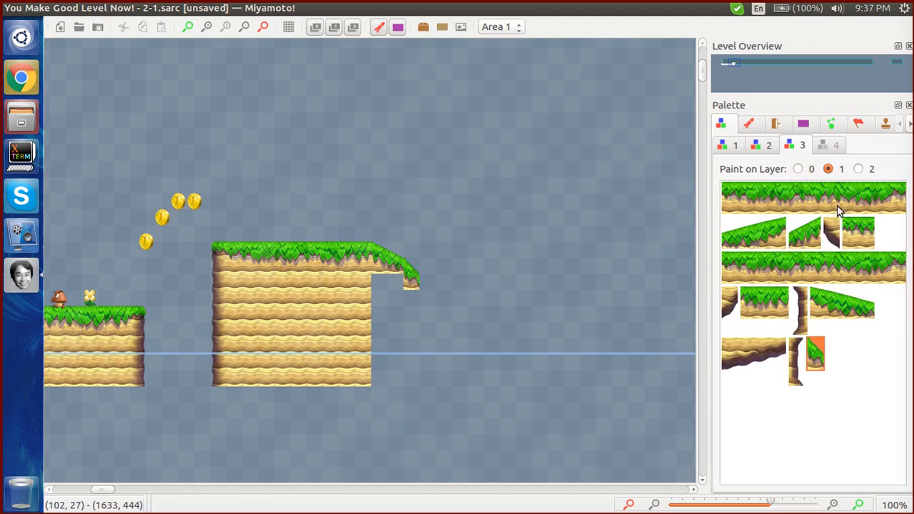
# Add a gentle four-tile-wide downhill grass slope right after the steep slope piece
pyautogui.click(839, 304)
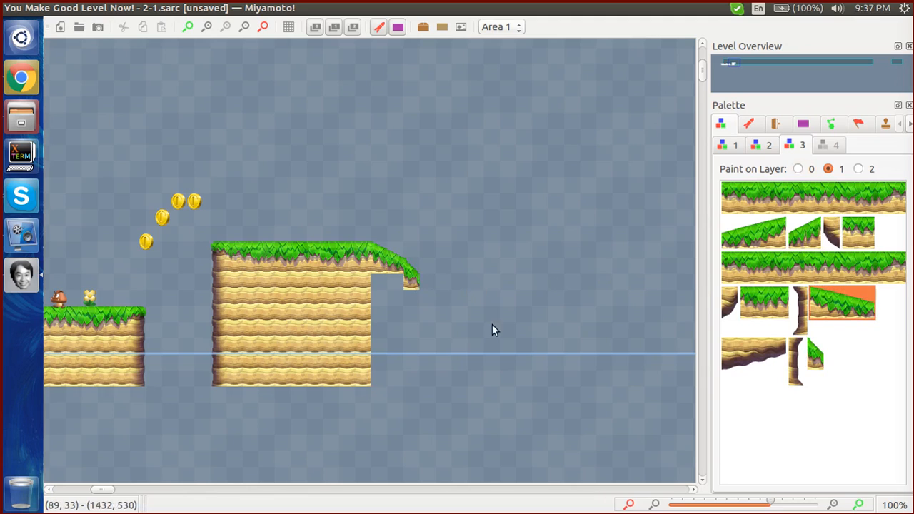
pyautogui.hscroll(1, 437, 299)
pyautogui.click(423, 287)
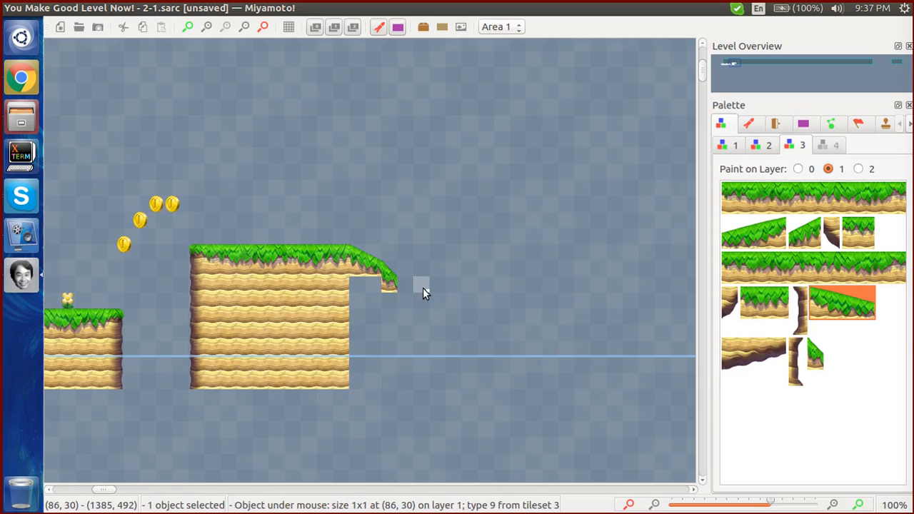
pyautogui.moveTo(488, 291); pyautogui.dragTo(408, 312)
pyautogui.press('Delete')
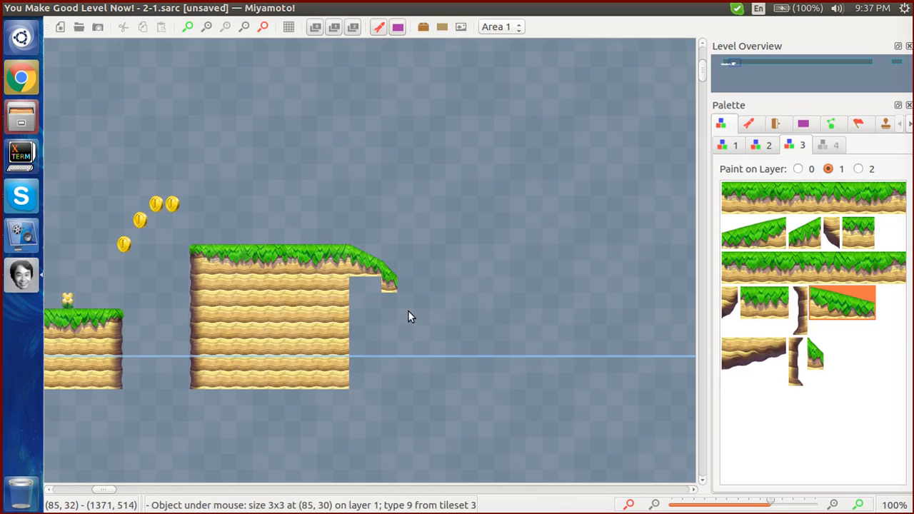
pyautogui.rightClick(405, 282)
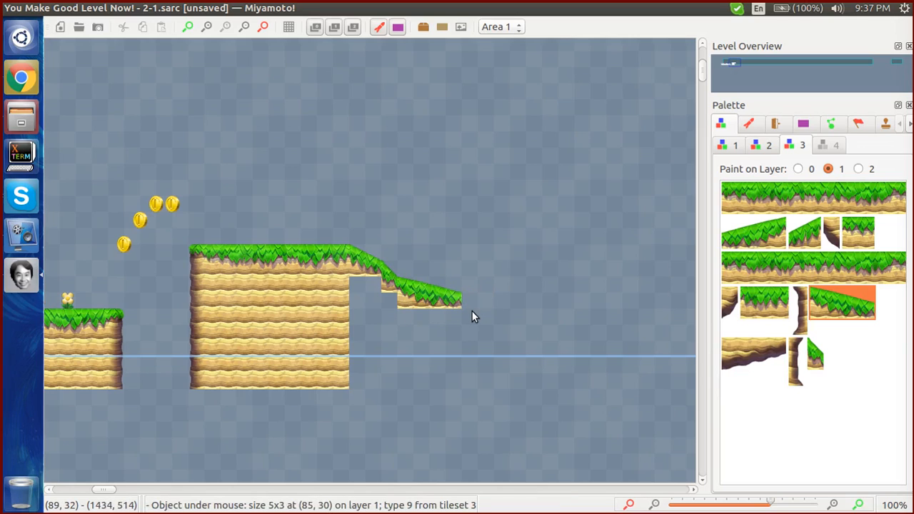
pyautogui.moveTo(462, 310)
pyautogui.mouseDown()
pyautogui.moveTo(450, 314)
pyautogui.moveTo(510, 306)
pyautogui.moveTo(450, 306)
pyautogui.mouseUp()
pyautogui.click(450, 304)
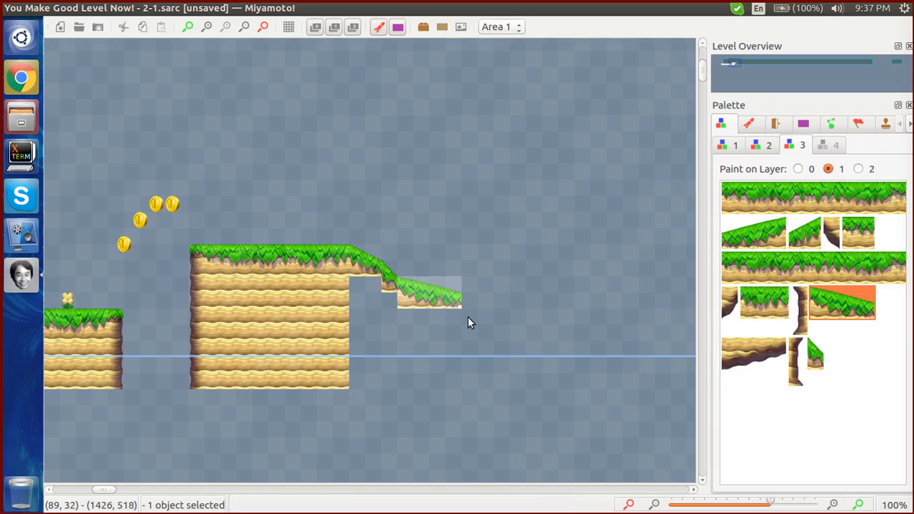
pyautogui.click(467, 316)
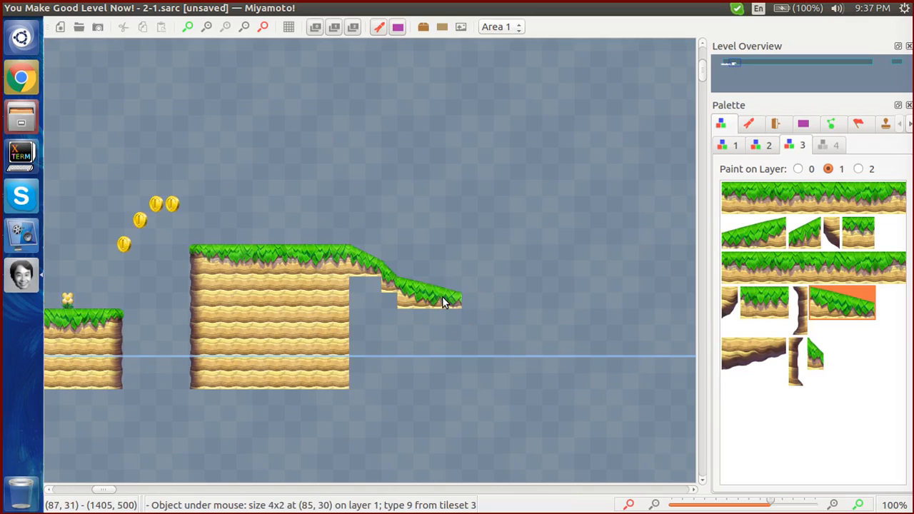
# Move the gentle slope piece four tiles right and two tiles down, leaving a gap after the steep piece
pyautogui.moveTo(442, 301); pyautogui.dragTo(500, 336)
pyautogui.click(389, 284)
pyautogui.click(473, 263)
pyautogui.click(575, 282)
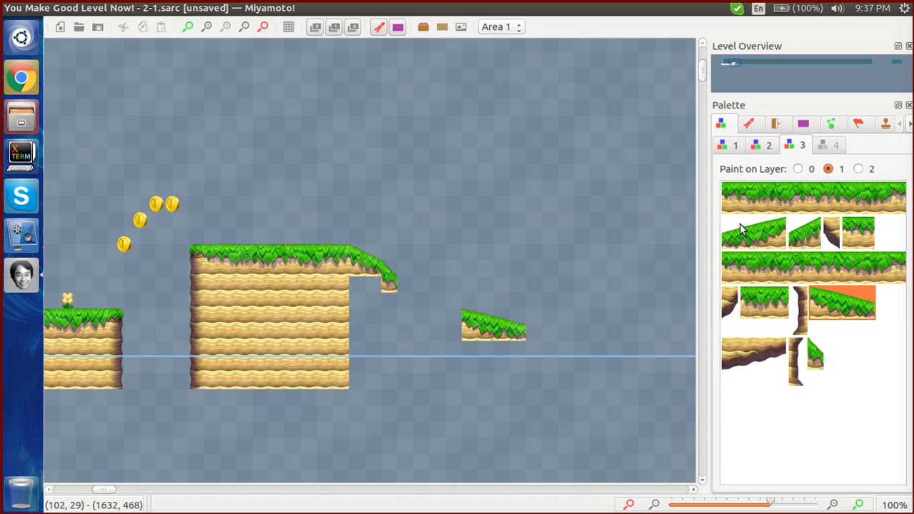
# Bridge the gap between the steep and gentle slopes with a four-tile-wide downhill slope from tileset 2
pyautogui.click(766, 146)
pyautogui.scroll(-5, 783, 391)
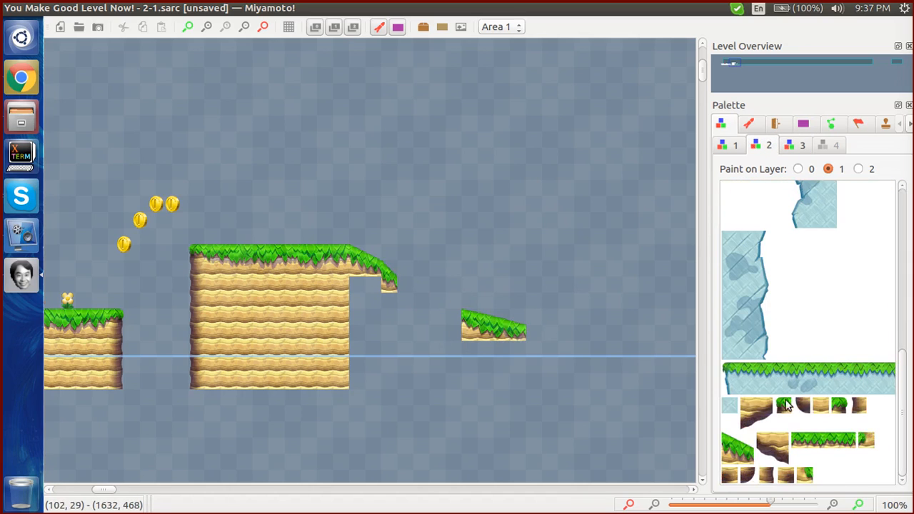
pyautogui.click(735, 447)
pyautogui.rightClick(411, 300)
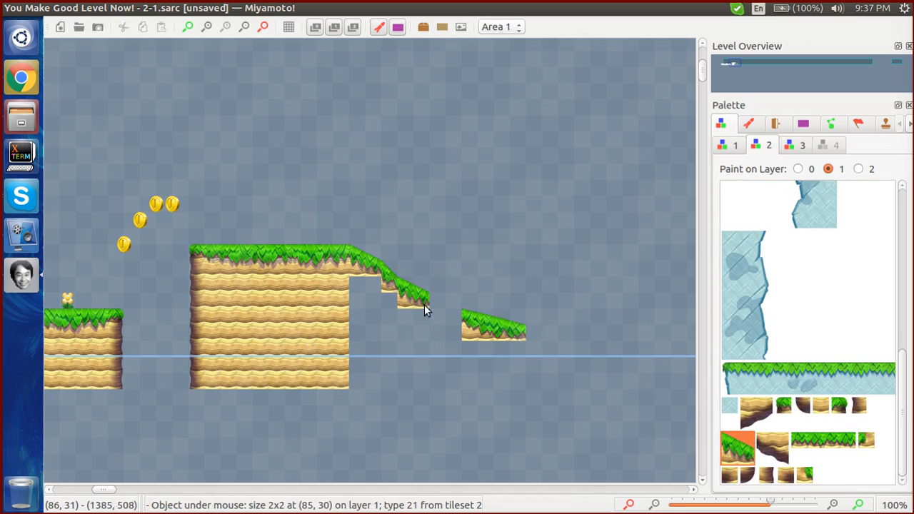
pyautogui.moveTo(450, 321); pyautogui.dragTo(450, 320)
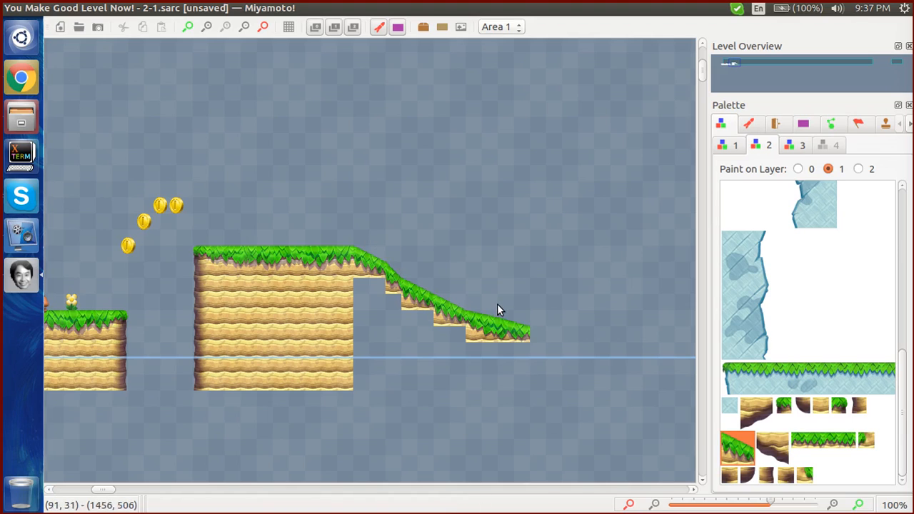
pyautogui.click(449, 284)
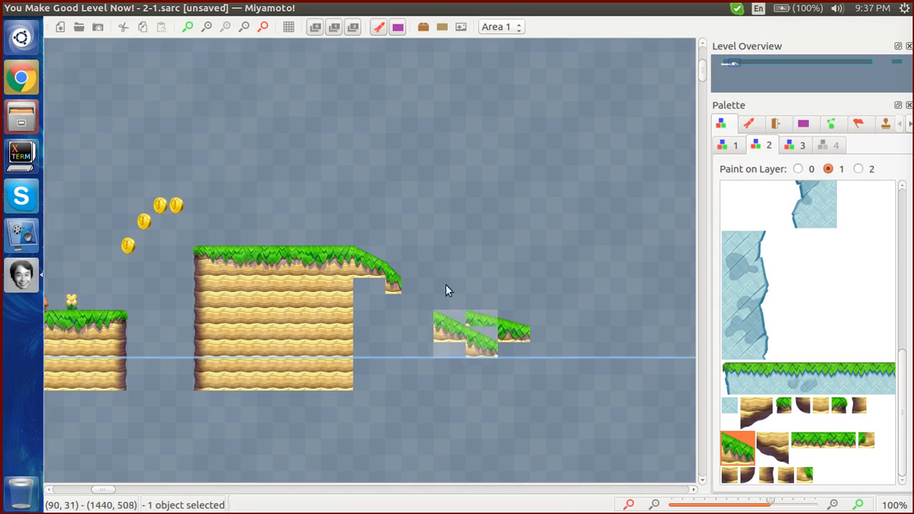
pyautogui.click(477, 277)
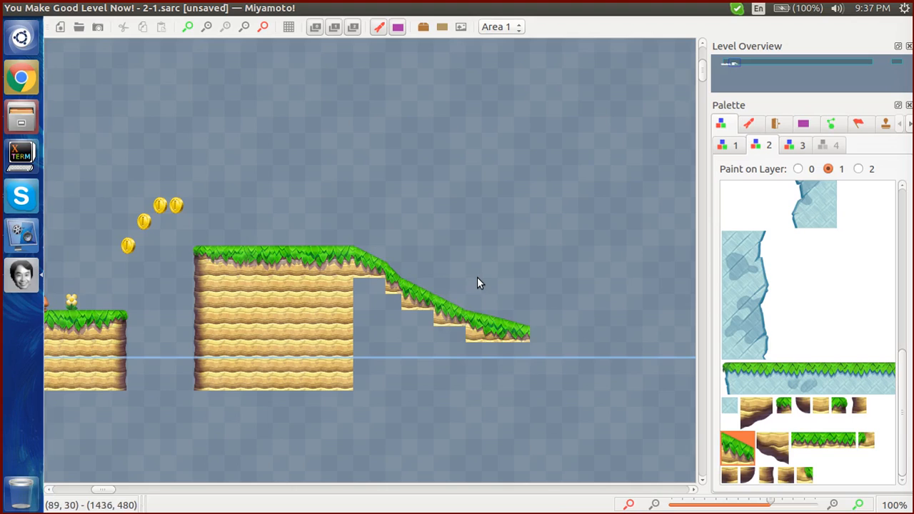
# Fill the area under the whole slope with dirt down to the raised platform's base
pyautogui.click(820, 405)
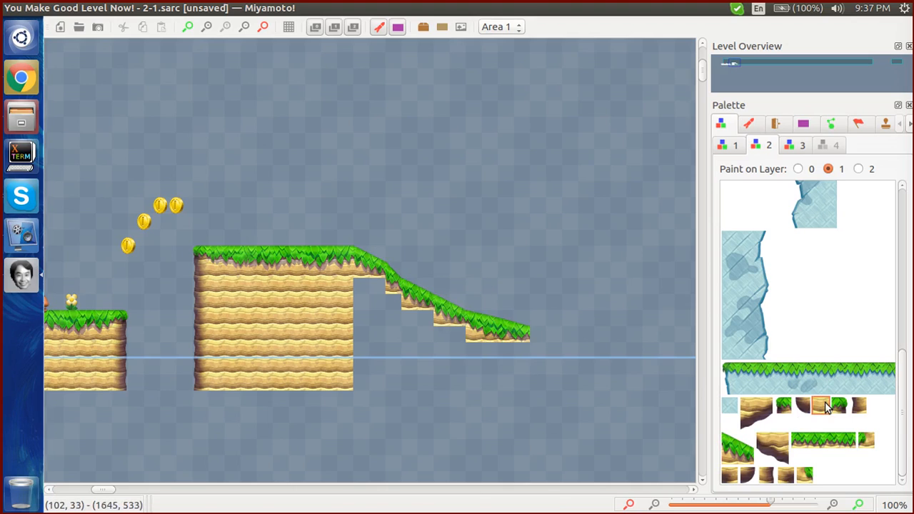
pyautogui.moveTo(381, 310)
pyautogui.mouseDown()
pyautogui.moveTo(386, 371)
pyautogui.moveTo(378, 380)
pyautogui.mouseUp()
pyautogui.moveTo(387, 312)
pyautogui.mouseDown()
pyautogui.moveTo(392, 384)
pyautogui.moveTo(390, 367)
pyautogui.moveTo(400, 382)
pyautogui.mouseUp()
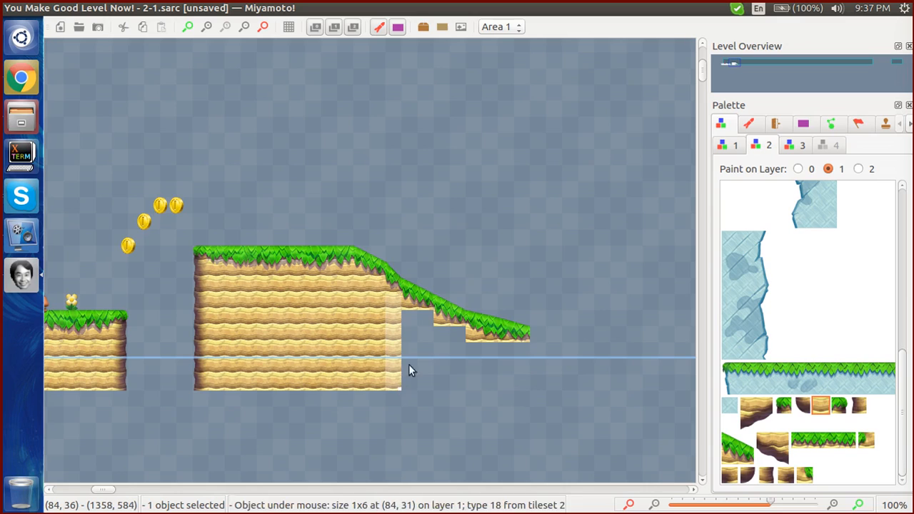
pyautogui.moveTo(411, 316); pyautogui.dragTo(420, 380)
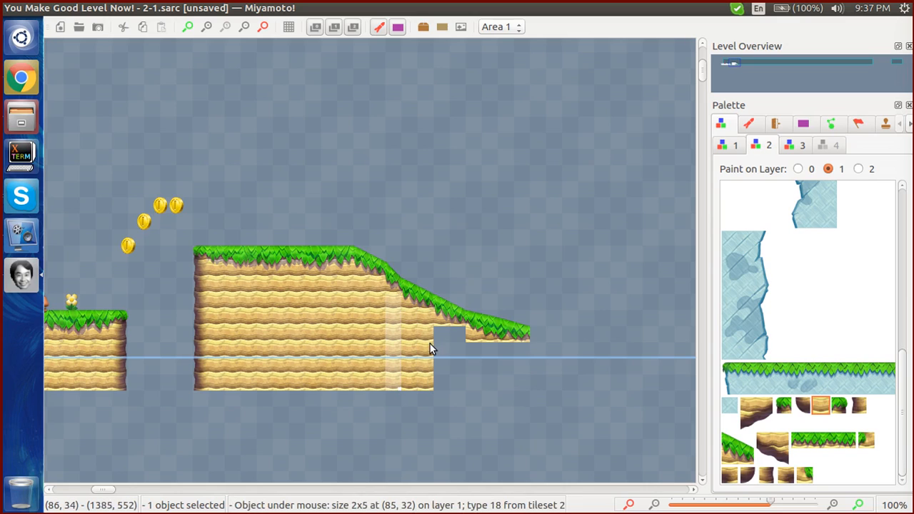
pyautogui.moveTo(436, 335); pyautogui.dragTo(454, 380)
pyautogui.moveTo(522, 350); pyautogui.dragTo(474, 380)
pyautogui.hscroll(1, 473, 380)
pyautogui.click(473, 393)
pyautogui.scroll(-1, 472, 396)
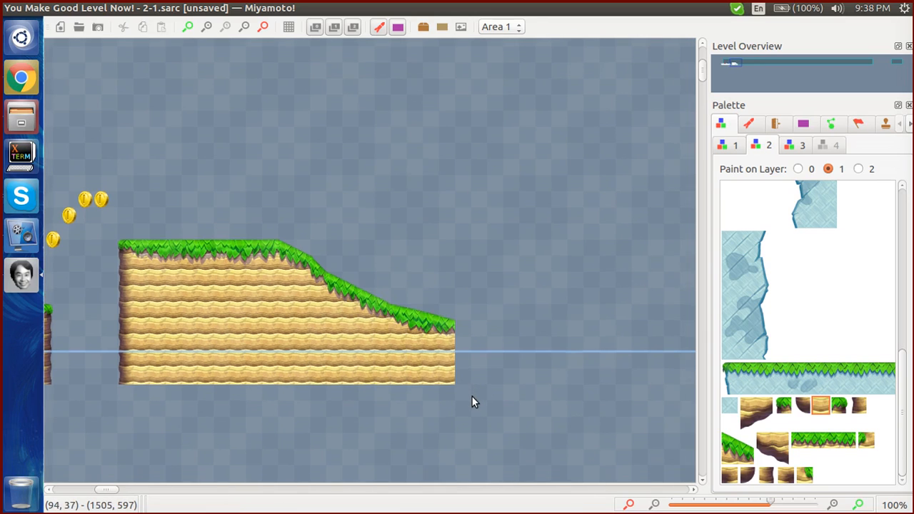
pyautogui.hscroll(-3, 471, 402)
pyautogui.scroll(-1, 472, 402)
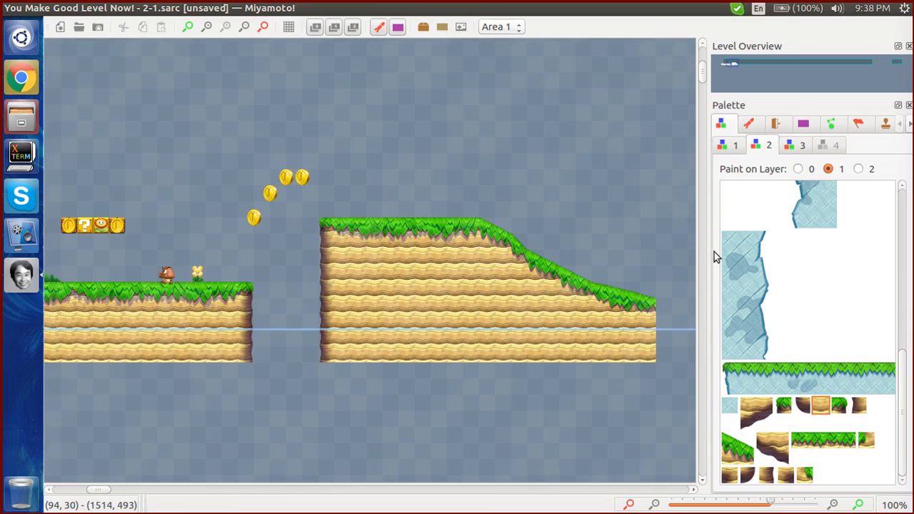
pyautogui.click(730, 145)
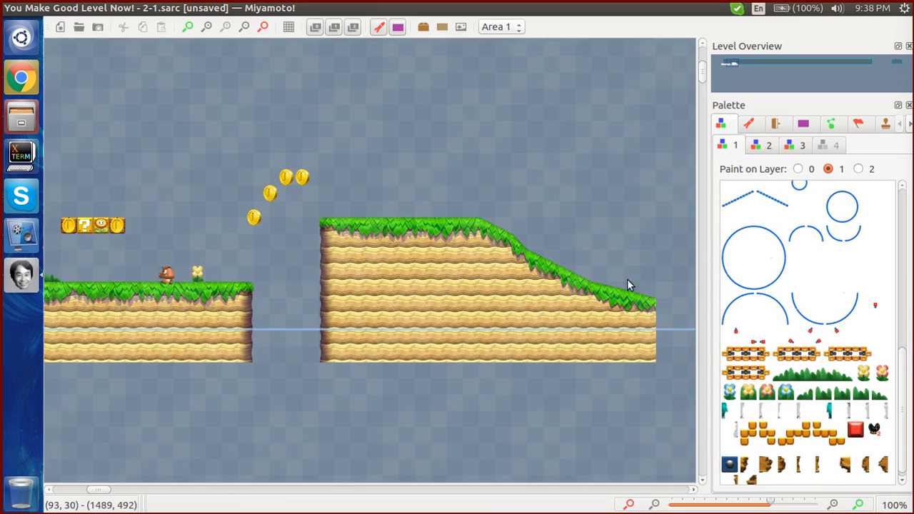
pyautogui.hscroll(3, 622, 284)
pyautogui.scroll(1, 622, 279)
pyautogui.click(751, 145)
pyautogui.click(731, 141)
pyautogui.hscroll(-3, 570, 166)
pyautogui.hscroll(2, 570, 166)
pyautogui.click(765, 145)
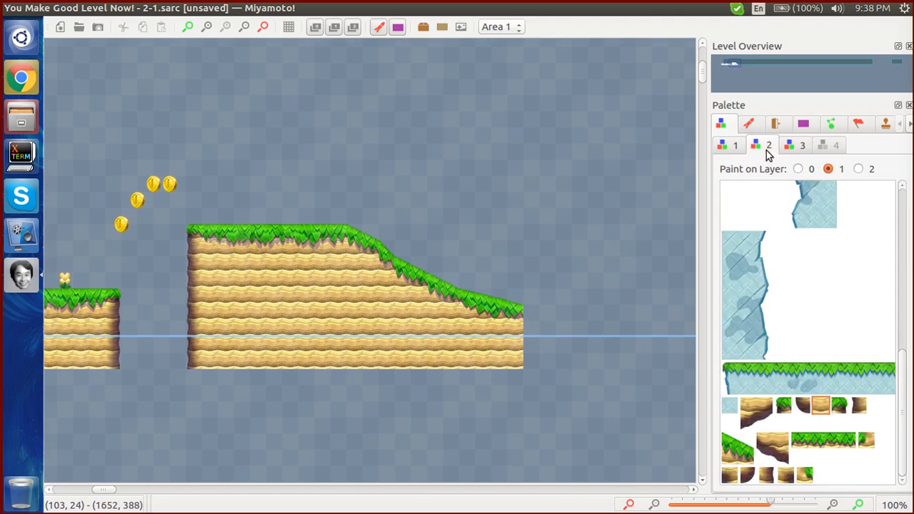
# Search the sprites for "koop" and place a Koopa Paratroopa above the lower end of the slope
pyautogui.click(748, 123)
pyautogui.doubleClick(773, 192)
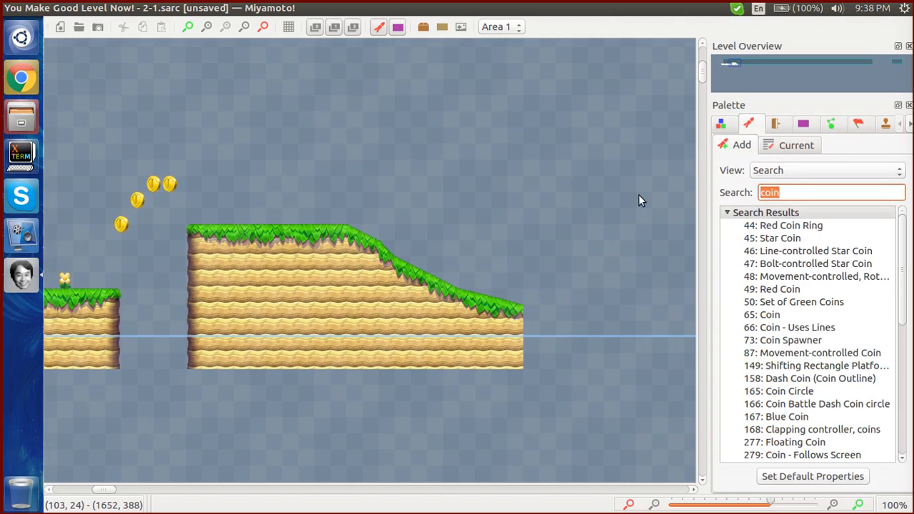
pyautogui.write('koop')
pyautogui.click(770, 238)
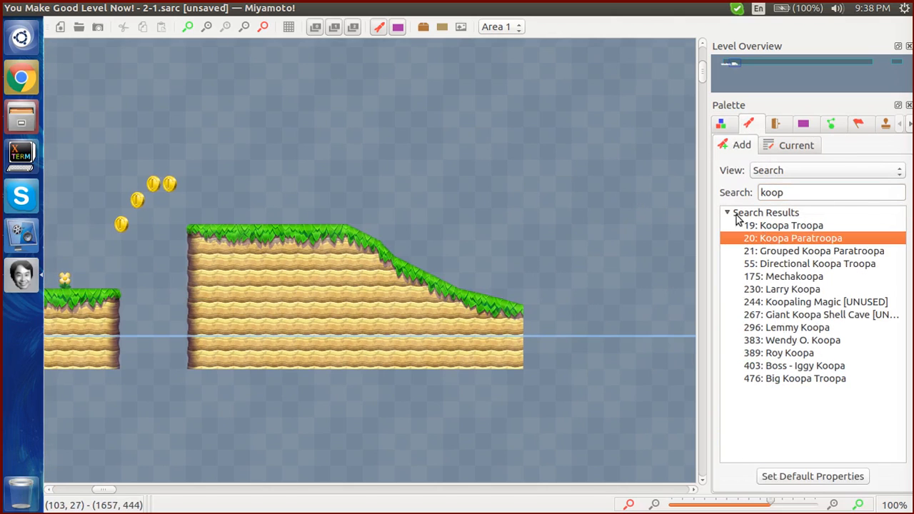
pyautogui.rightClick(460, 249)
pyautogui.moveTo(471, 248); pyautogui.dragTo(497, 271)
# Check the Koopa Paratroopa's Type of Movement options and shift it about one tile left above the slope
pyautogui.moveTo(431, 426); pyautogui.dragTo(424, 317)
pyautogui.click(415, 404)
pyautogui.click(359, 405)
pyautogui.click(396, 157)
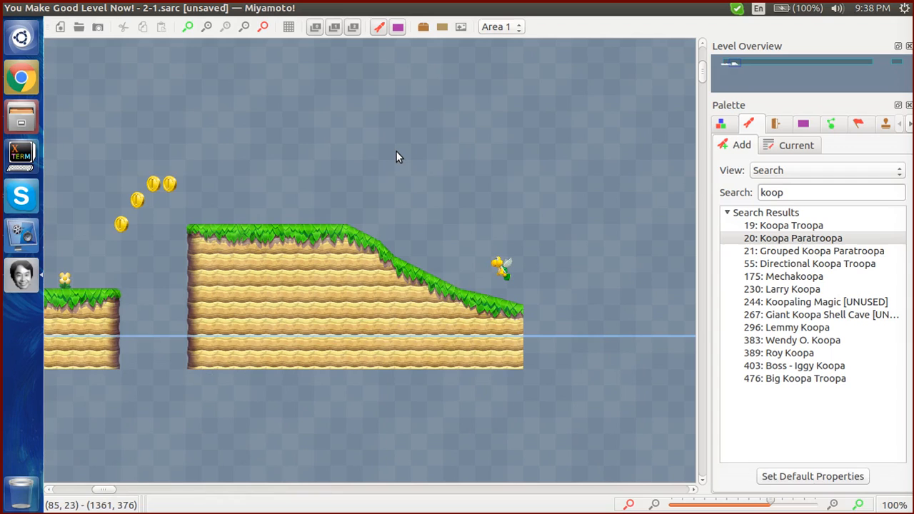
pyautogui.moveTo(500, 265); pyautogui.dragTo(488, 265)
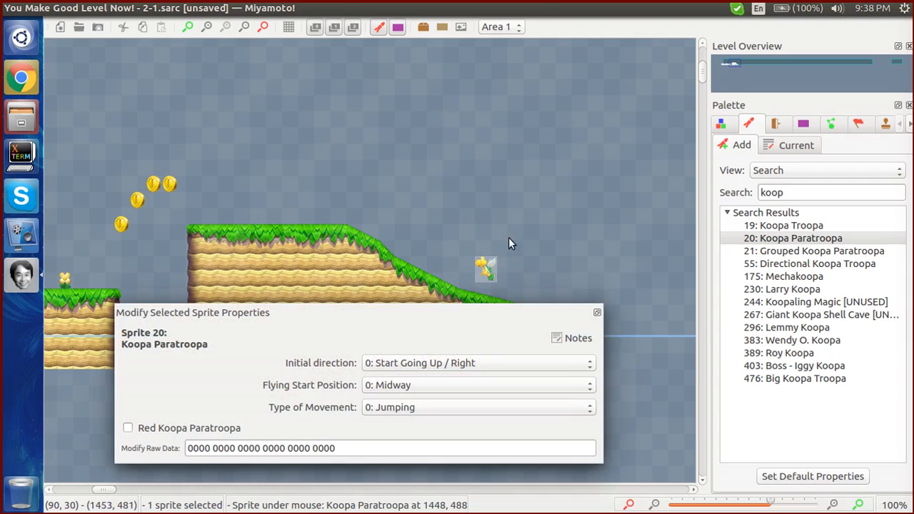
pyautogui.click(532, 227)
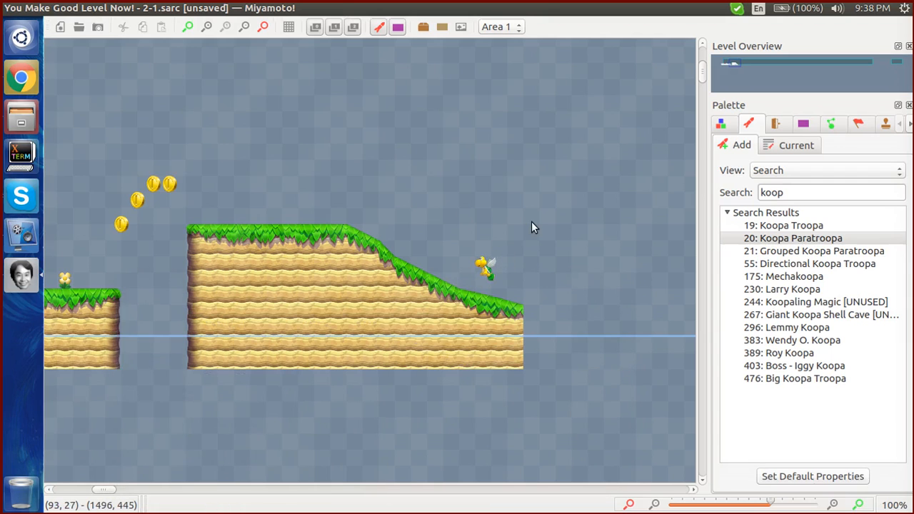
# Review the built part of 2-1, from the starting ground and blocks to the Koopa Paratroopa above the slope
pyautogui.scroll(1, 532, 222)
pyautogui.hscroll(-3, 531, 222)
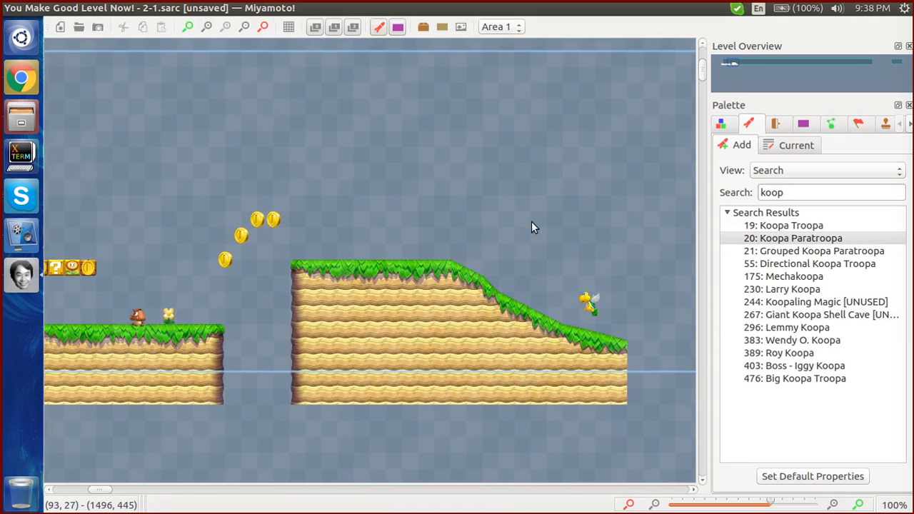
pyautogui.hscroll(-2, 531, 221)
pyautogui.hscroll(7, 531, 221)
pyautogui.scroll(-1, 531, 221)
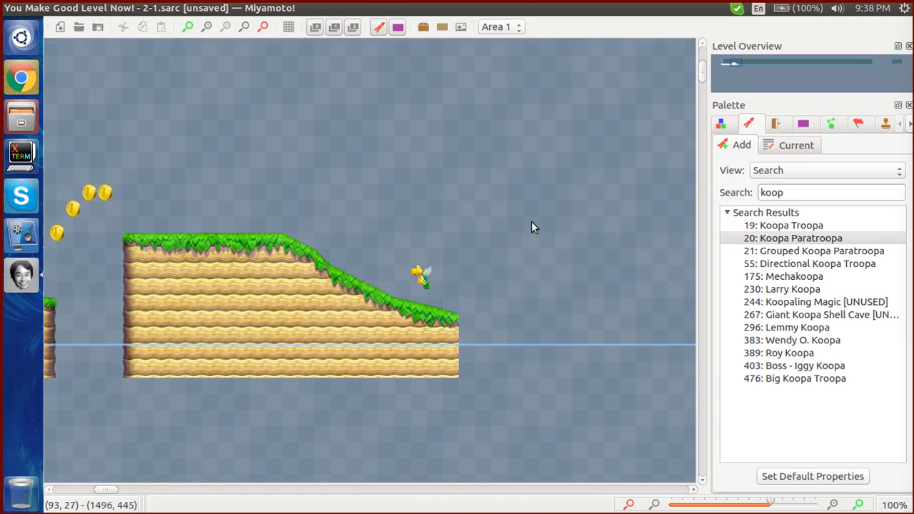
pyautogui.hscroll(-6, 531, 222)
pyautogui.scroll(1, 531, 222)
pyautogui.hscroll(-3, 531, 222)
pyautogui.hscroll(1, 531, 223)
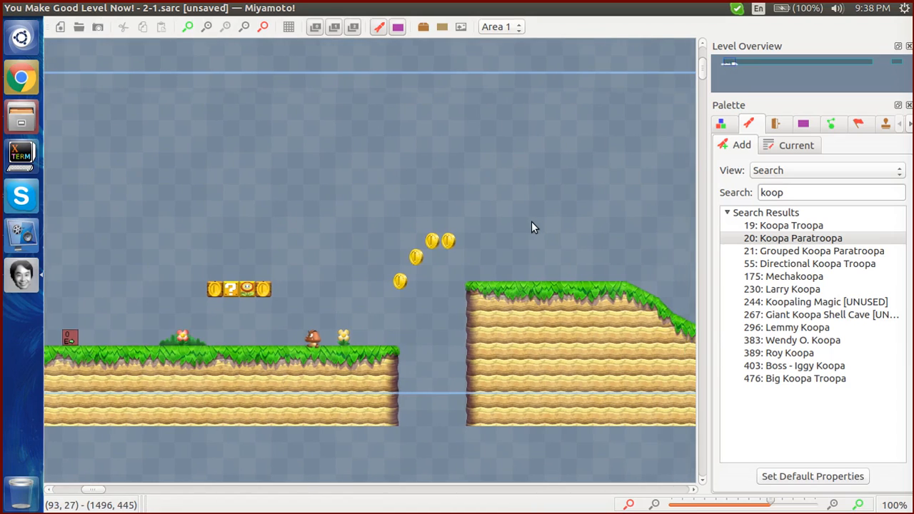
pyautogui.hscroll(7, 532, 222)
pyautogui.scroll(-1, 531, 222)
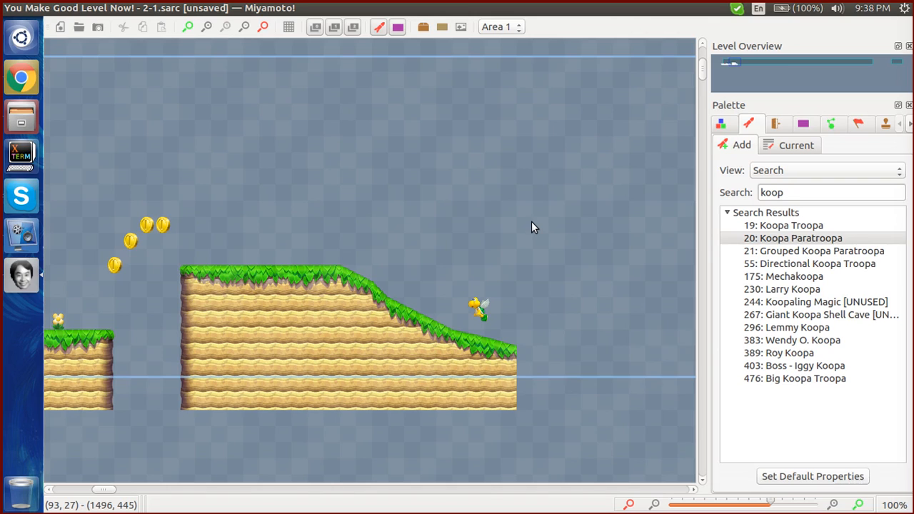
pyautogui.scroll(-2, 531, 227)
pyautogui.hscroll(-7, 531, 227)
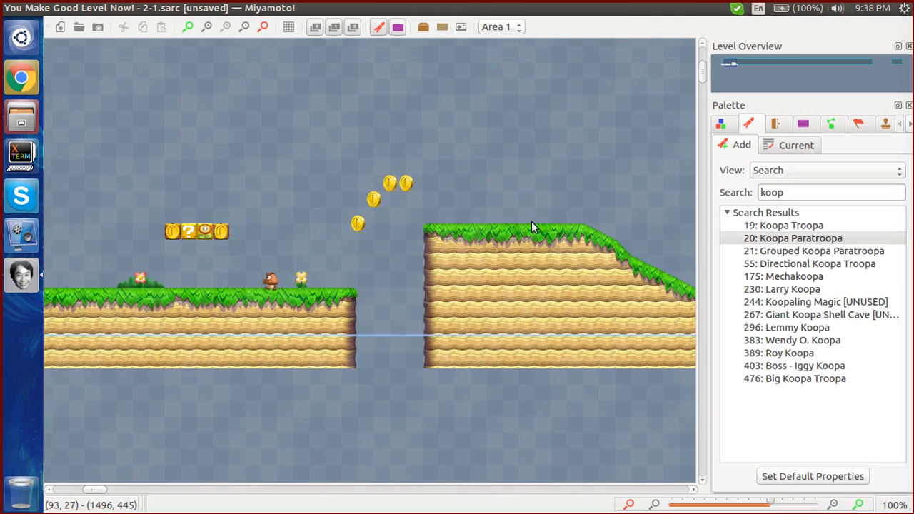
# Save the level with the internal name 2-1
pyautogui.click(55, 8)
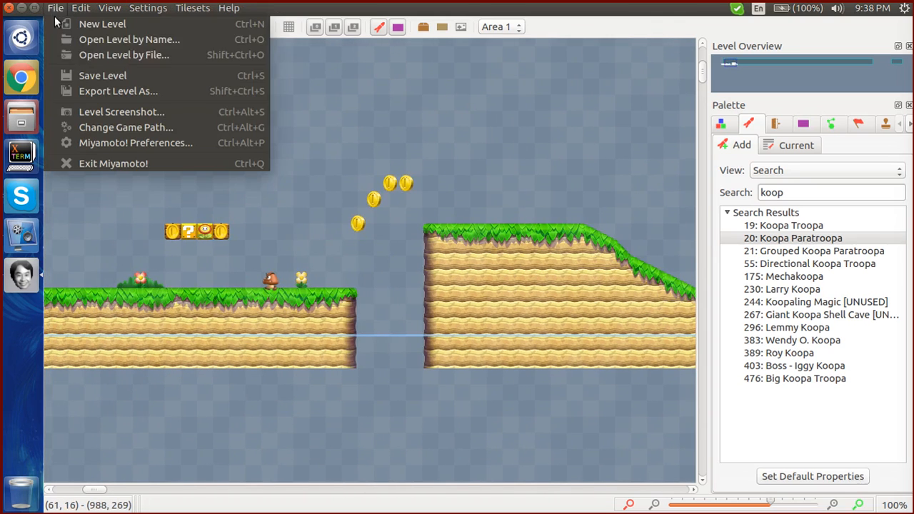
pyautogui.click(102, 75)
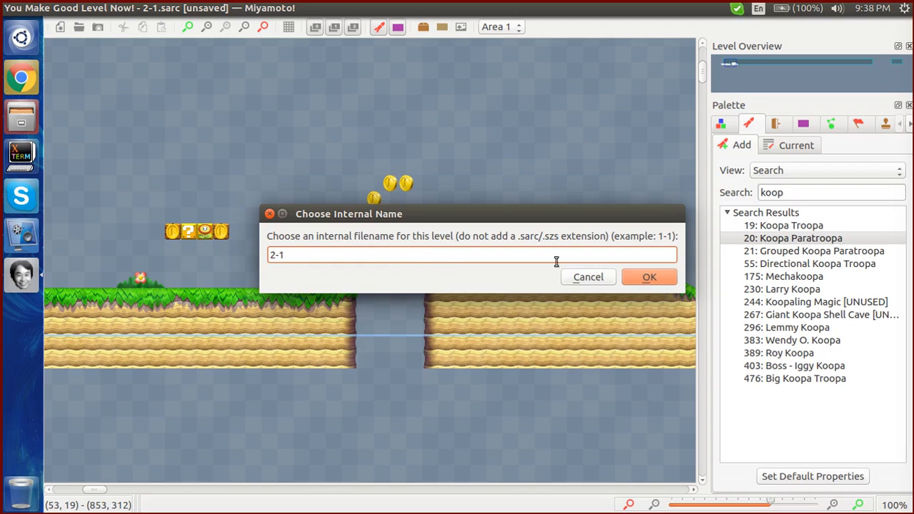
pyautogui.click(634, 275)
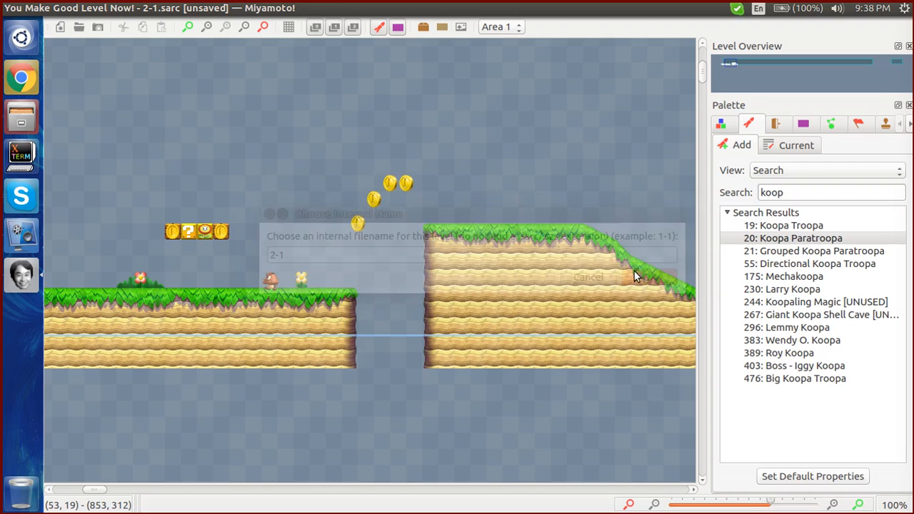
# Open the uncompressed level archive 1-5.sarc from the Link to Course folder
pyautogui.click(55, 7)
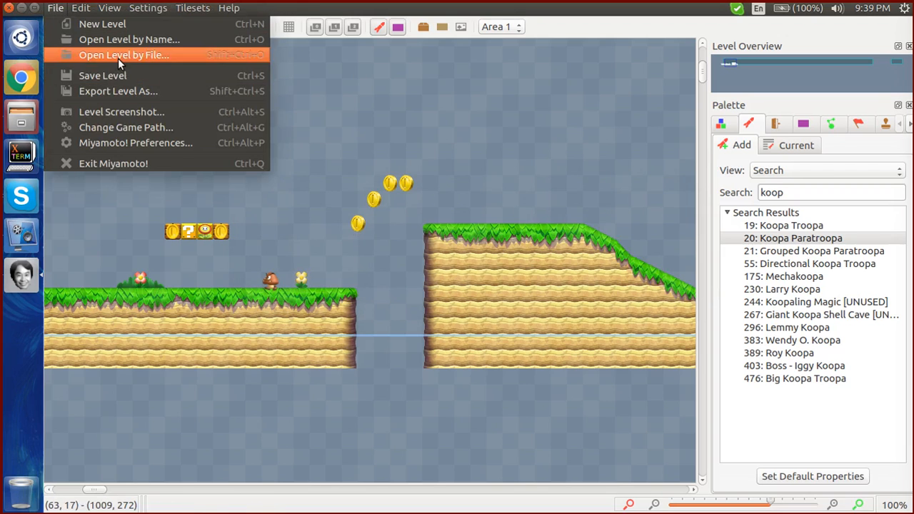
pyautogui.click(119, 57)
pyautogui.click(298, 174)
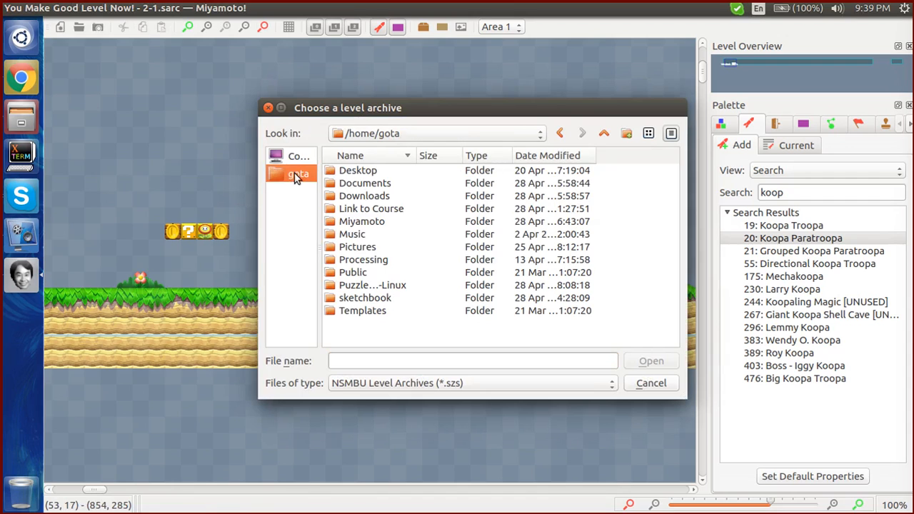
pyautogui.click(384, 208)
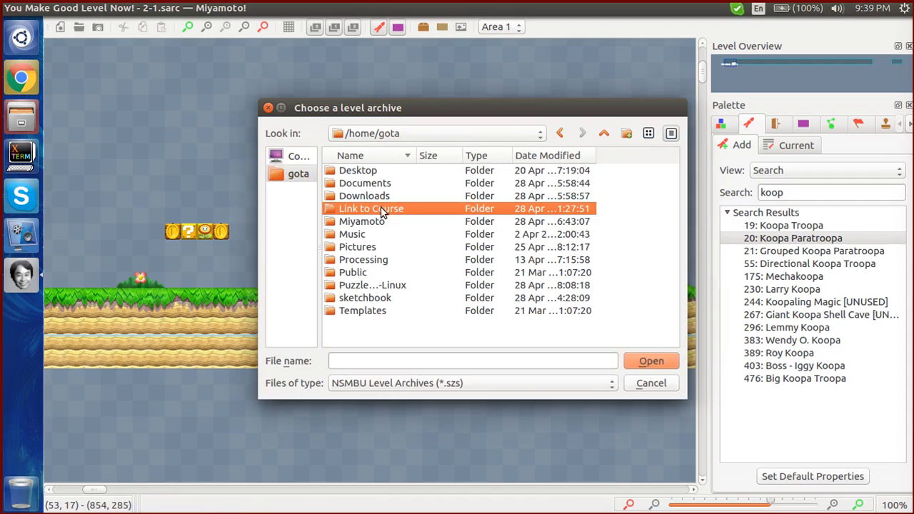
pyautogui.doubleClick(381, 207)
pyautogui.click(408, 383)
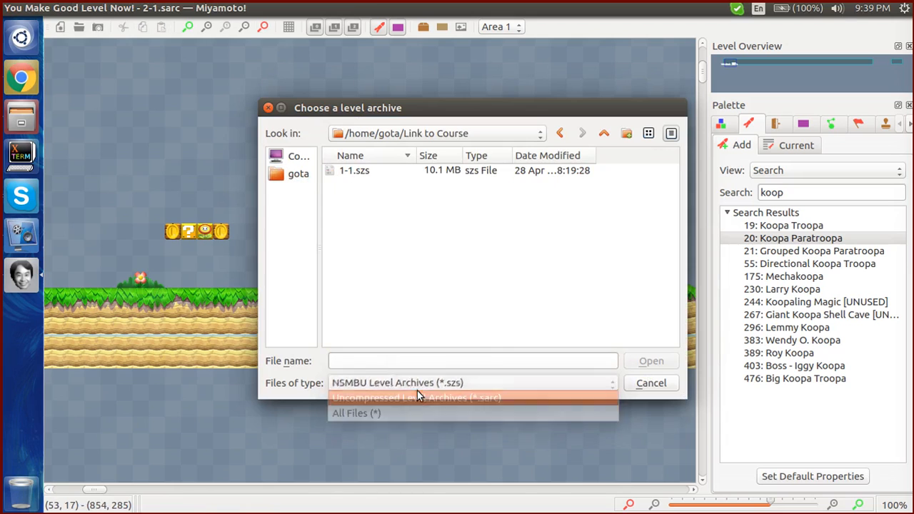
pyautogui.click(417, 397)
pyautogui.doubleClick(355, 183)
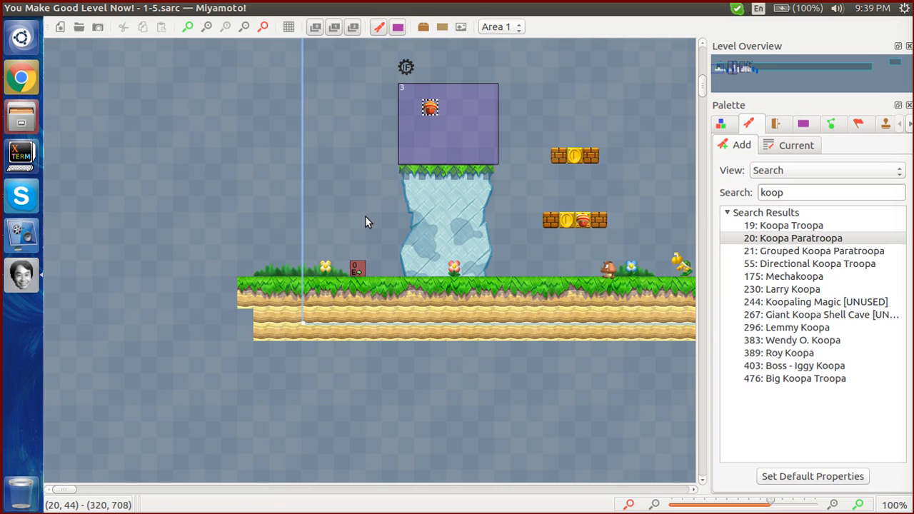
# Check the properties of location 3 above the icy pillar near the start of 1-5
pyautogui.scroll(4, 365, 216)
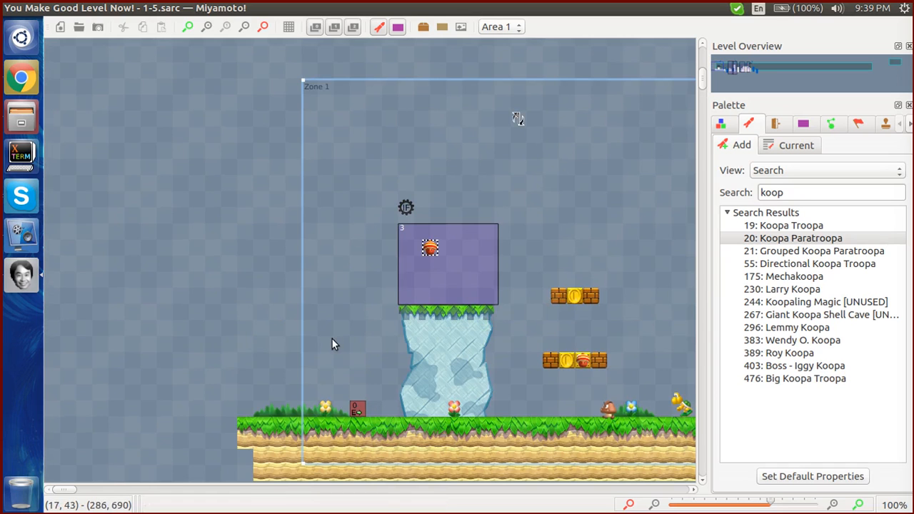
pyautogui.hscroll(5, 331, 339)
pyautogui.scroll(-1, 331, 339)
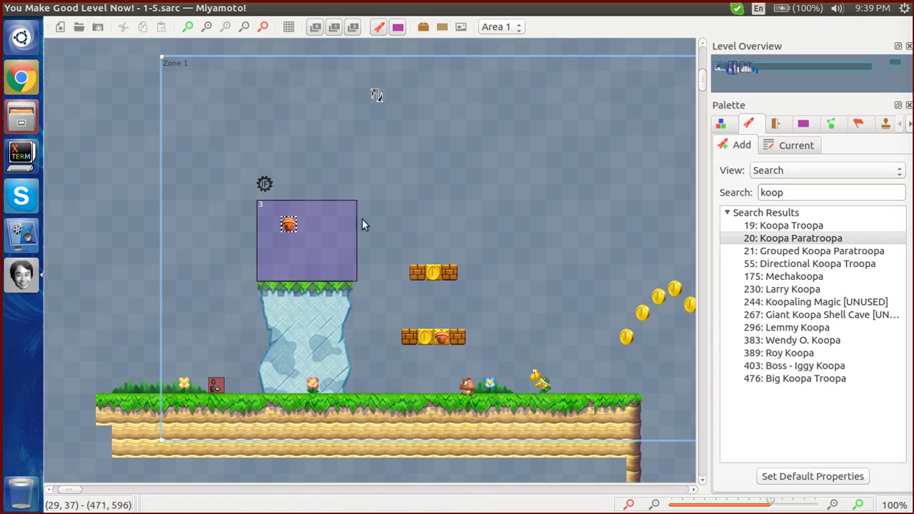
pyautogui.click(321, 225)
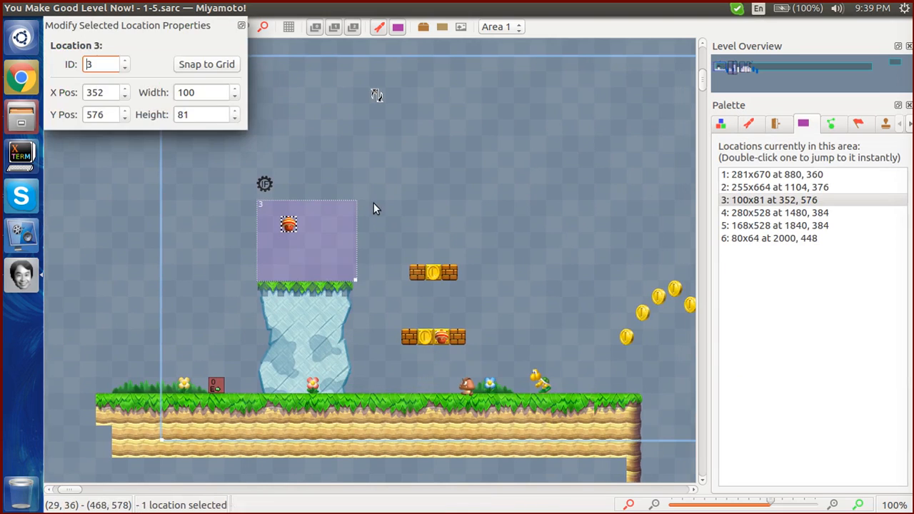
pyautogui.click(379, 210)
# Survey 1-5's moving platforms, slopes, coins and purple location areas beyond the starting ground
pyautogui.hscroll(6, 385, 213)
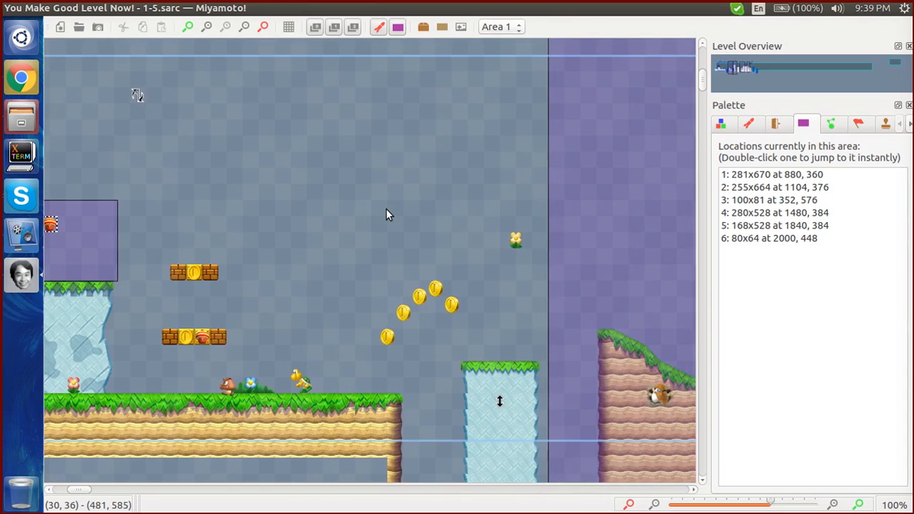
pyautogui.hscroll(-6, 386, 209)
pyautogui.hscroll(8, 386, 209)
pyautogui.scroll(-1, 386, 209)
pyautogui.hscroll(-6, 386, 209)
pyautogui.scroll(-4, 386, 209)
pyautogui.hscroll(16, 386, 209)
pyautogui.scroll(4, 386, 209)
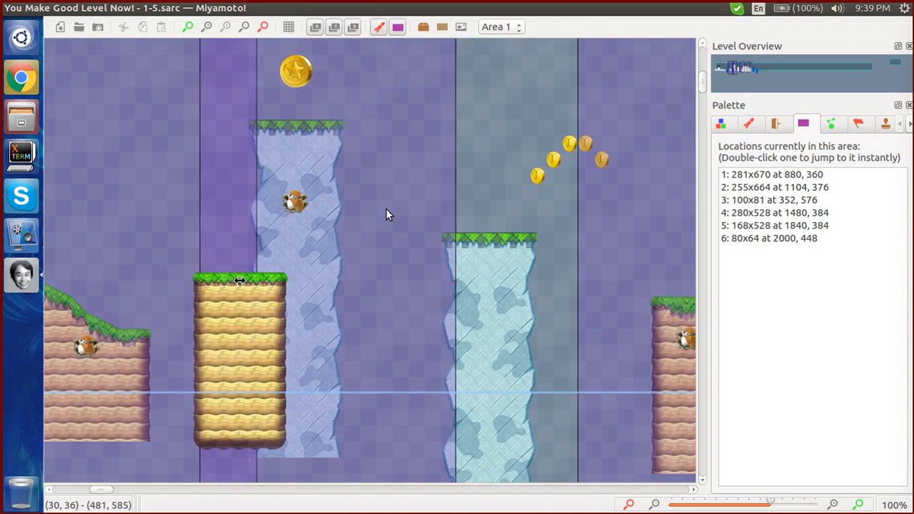
pyautogui.hscroll(16, 385, 209)
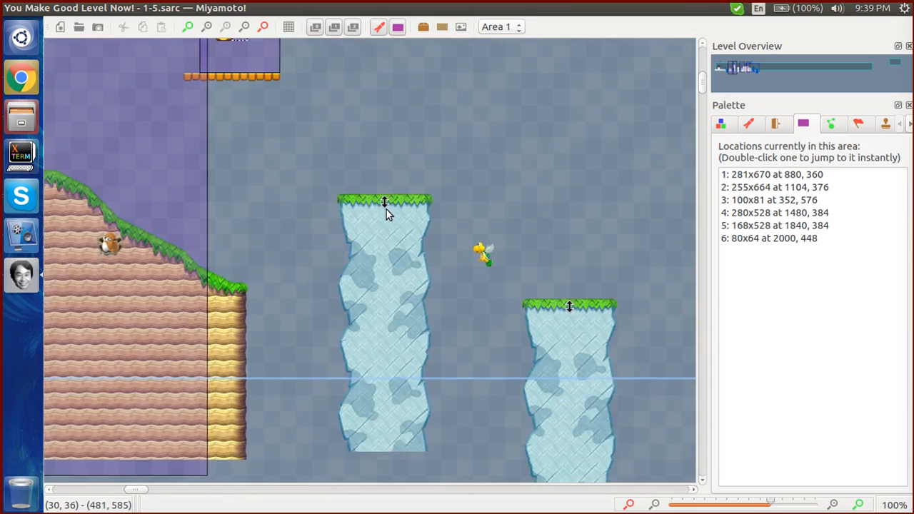
pyautogui.hscroll(-16, 385, 209)
pyautogui.scroll(-1, 386, 209)
pyautogui.scroll(2, 385, 208)
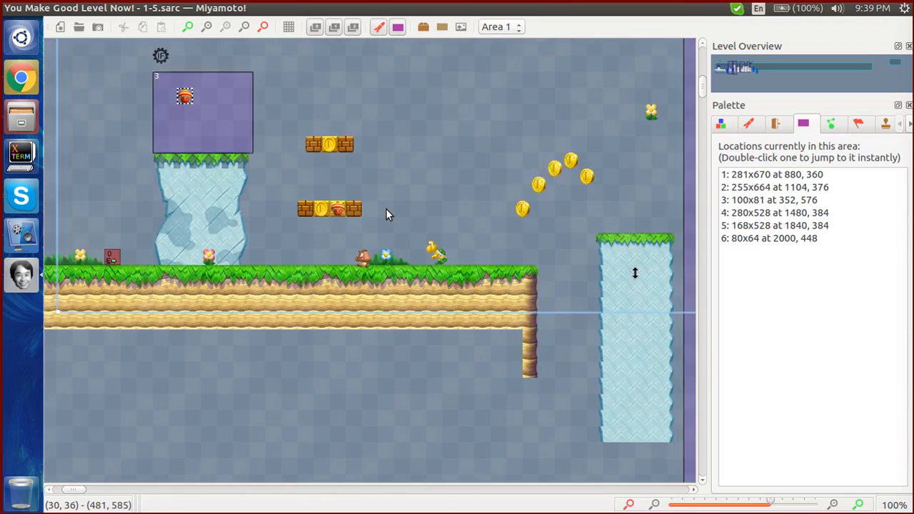
# Examine 1-5's starting ground with its brick rows, enemies and decorations, and select the level entrance to inspect it
pyautogui.hscroll(-8, 386, 209)
pyautogui.scroll(3, 386, 209)
pyautogui.scroll(-2, 385, 208)
pyautogui.hscroll(6, 386, 209)
pyautogui.hscroll(-2, 386, 208)
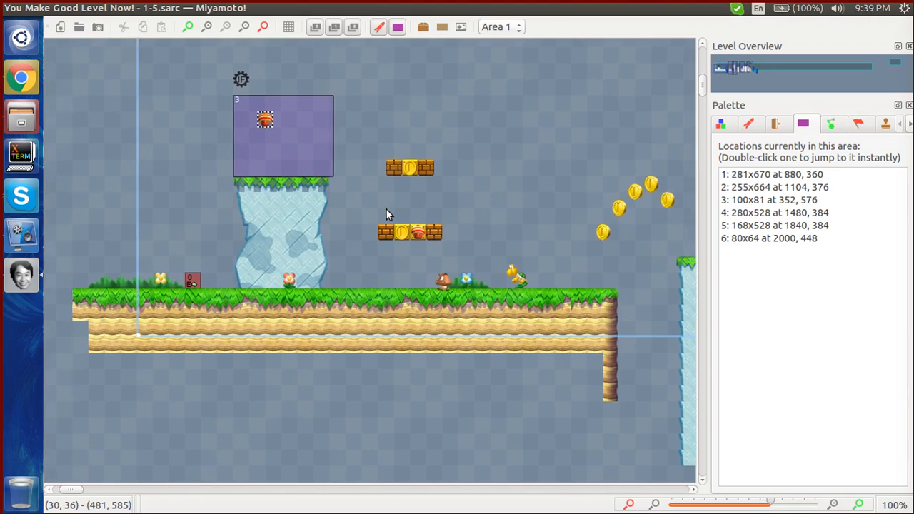
pyautogui.hscroll(-3, 385, 208)
pyautogui.scroll(1, 386, 208)
pyautogui.hscroll(5, 386, 209)
pyautogui.scroll(2, 386, 209)
pyautogui.hscroll(-2, 351, 216)
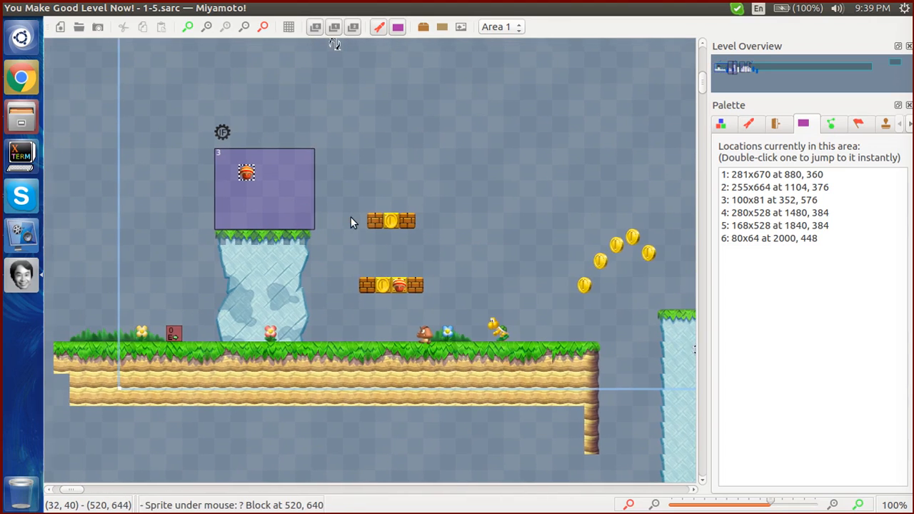
pyautogui.hscroll(-3, 350, 217)
pyautogui.scroll(3, 351, 217)
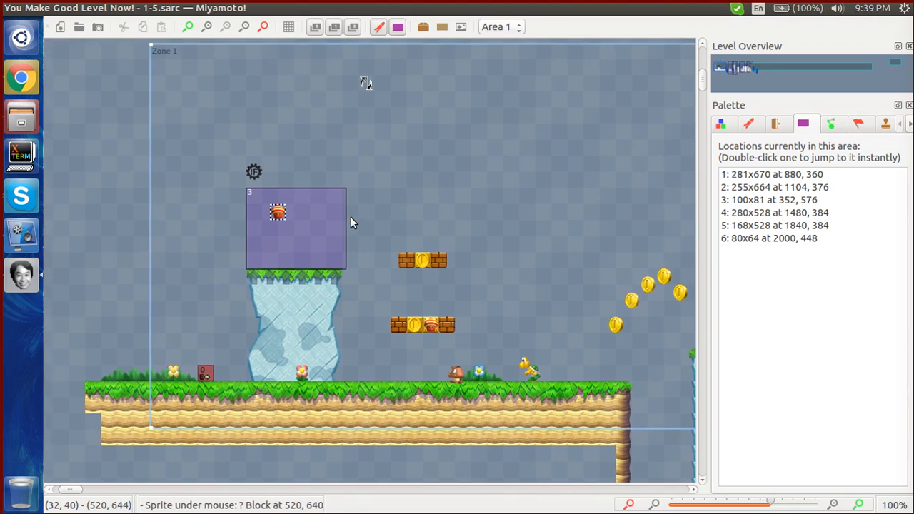
pyautogui.scroll(-6, 361, 298)
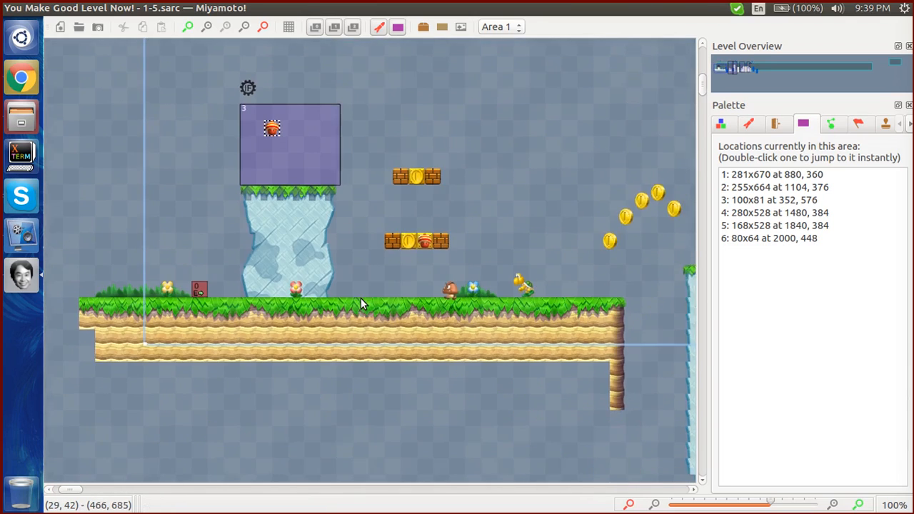
pyautogui.scroll(-8, 361, 298)
pyautogui.hscroll(-4, 361, 298)
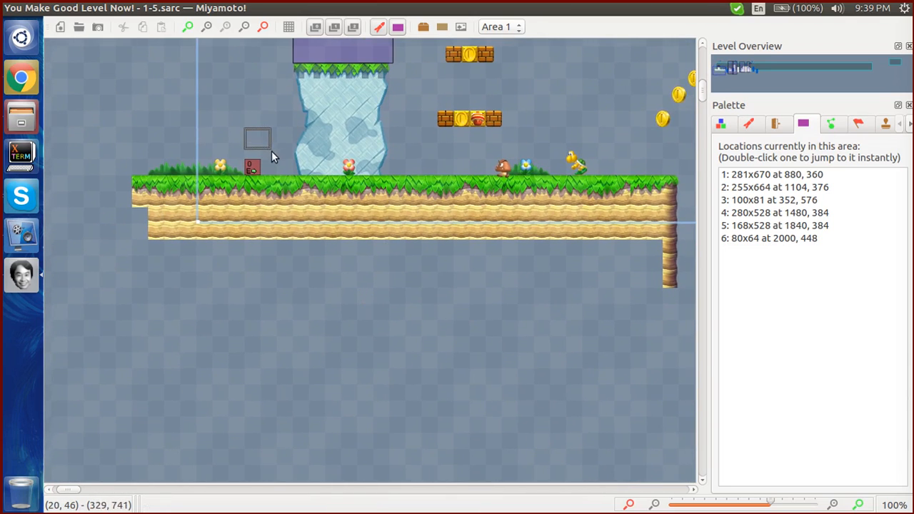
pyautogui.click(252, 167)
pyautogui.click(238, 147)
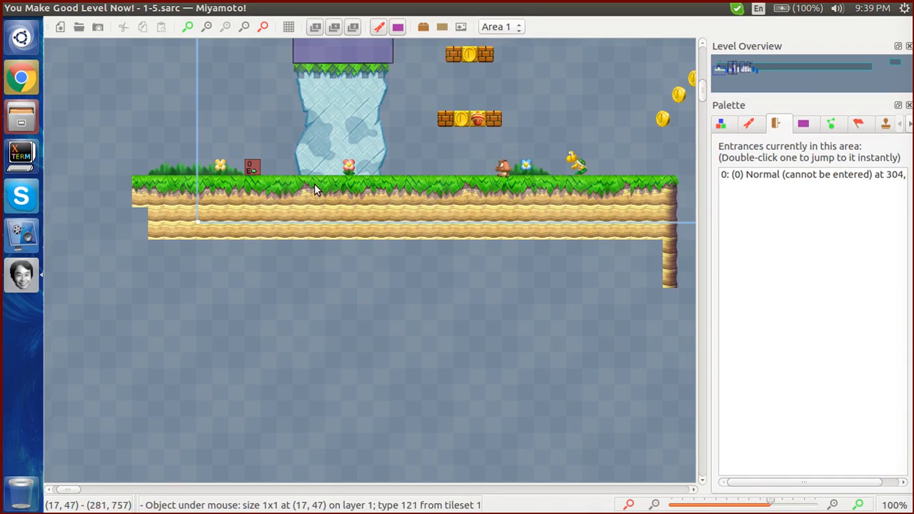
# Inspect the sprite properties of the moving Acorn Plains land block beyond the starting ground, including its width, height and movement ID
pyautogui.hscroll(1, 611, 172)
pyautogui.hscroll(1, 609, 172)
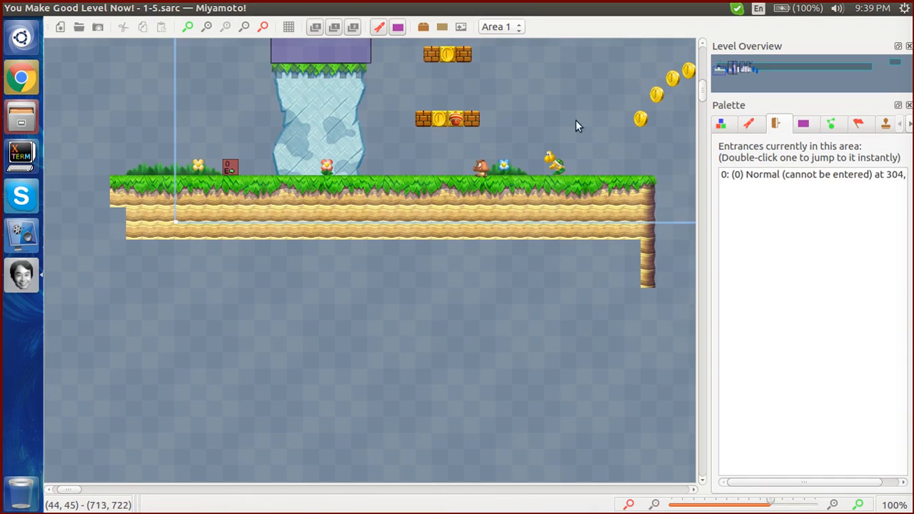
pyautogui.hscroll(1, 513, 102)
pyautogui.hscroll(12, 514, 96)
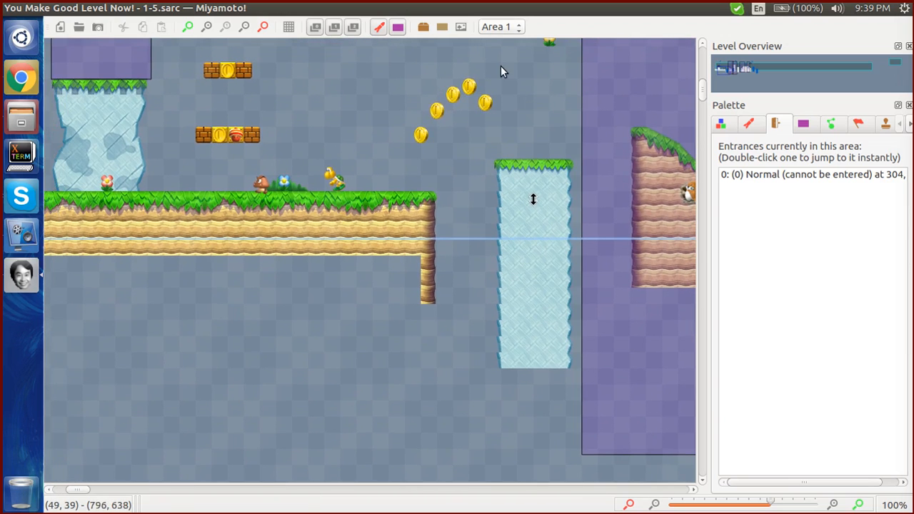
pyautogui.scroll(4, 513, 117)
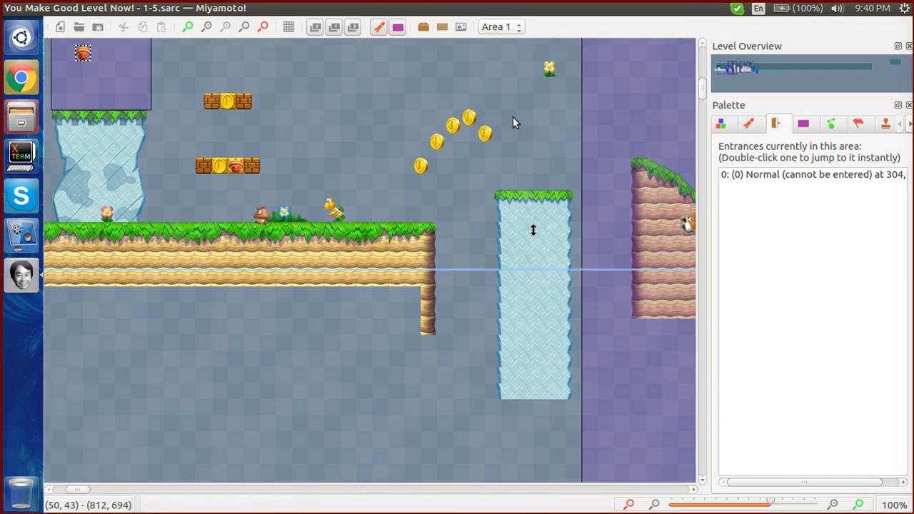
pyautogui.click(520, 286)
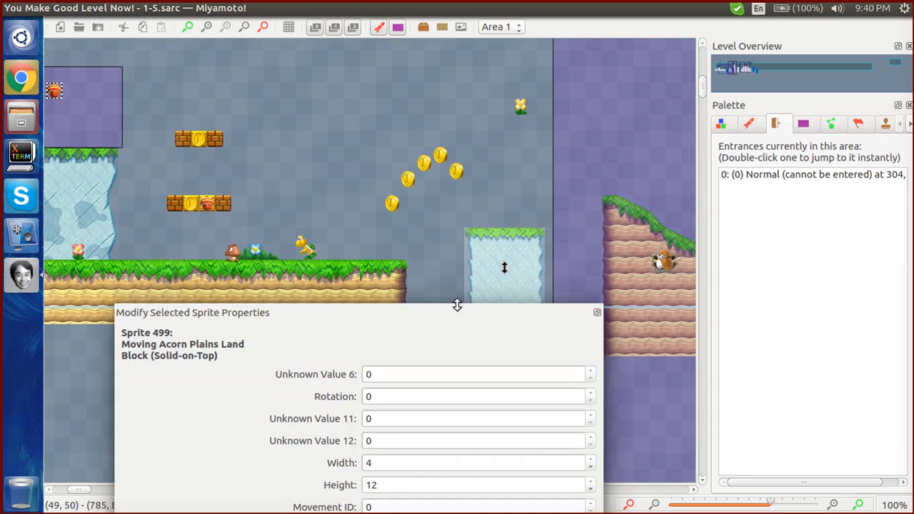
pyautogui.moveTo(457, 312); pyautogui.dragTo(343, 255)
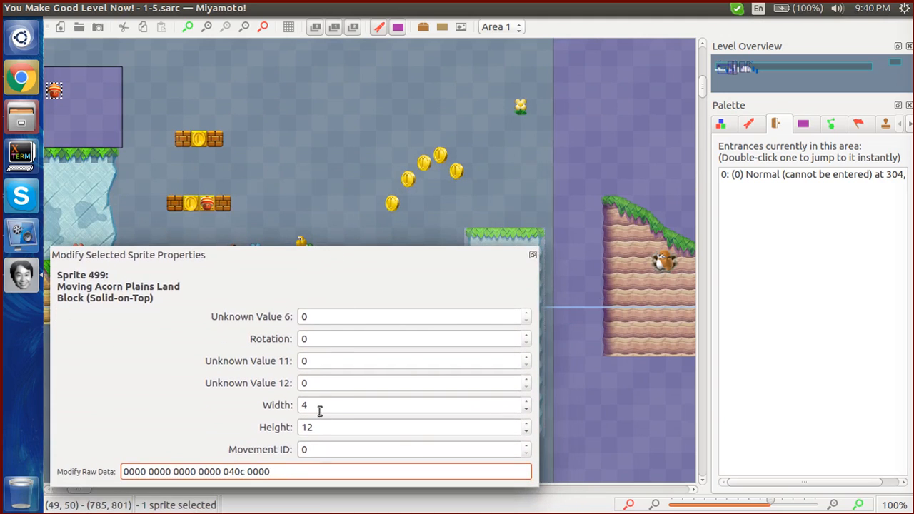
pyautogui.click(469, 213)
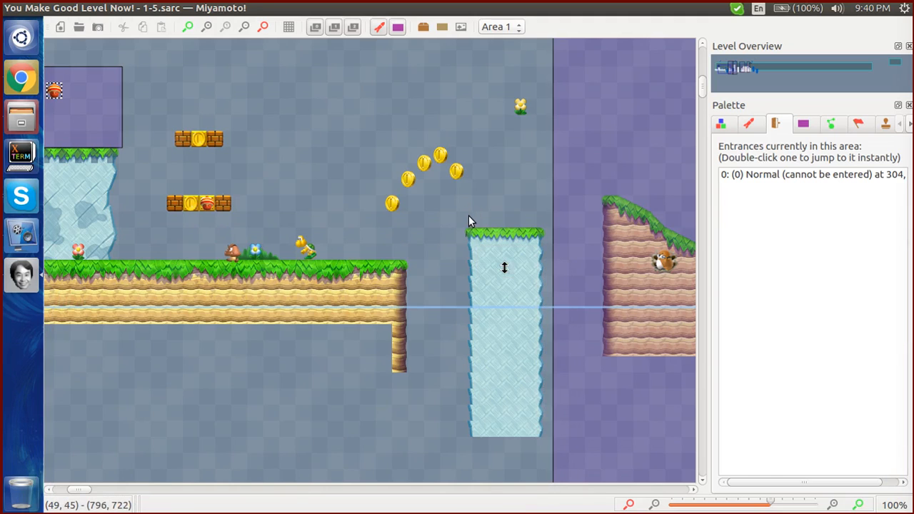
# Inspect the two-way movement controller on that land block, including its direction, delay, distance, speed and movement ID settings
pyautogui.click(507, 269)
pyautogui.moveTo(478, 257); pyautogui.dragTo(478, 338)
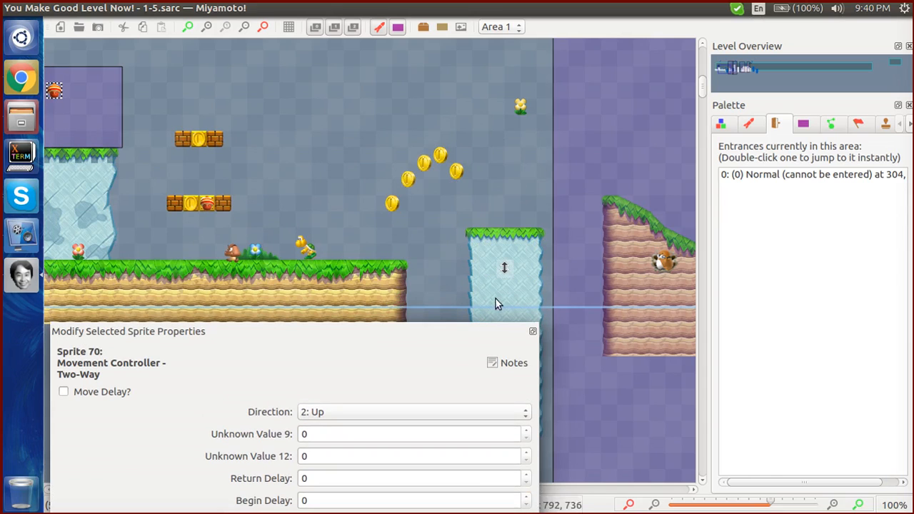
pyautogui.moveTo(421, 332); pyautogui.dragTo(414, 309)
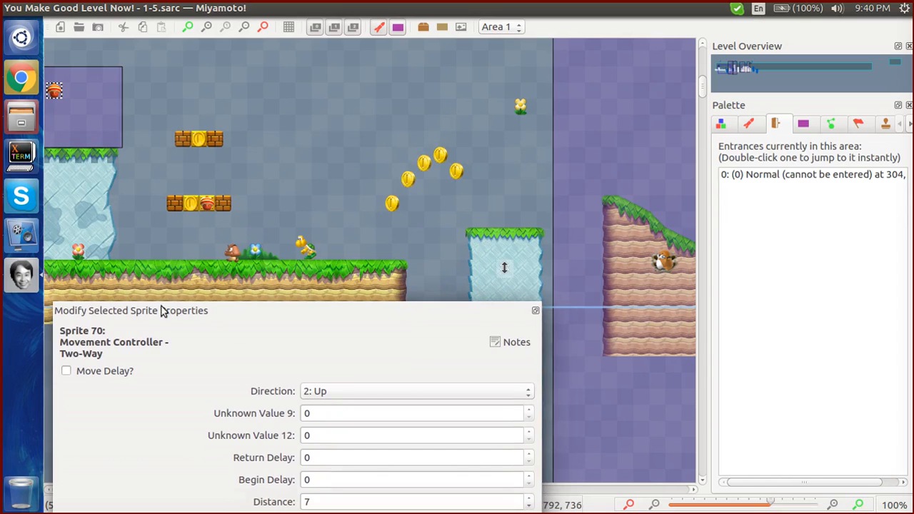
pyautogui.moveTo(338, 305); pyautogui.dragTo(277, 215)
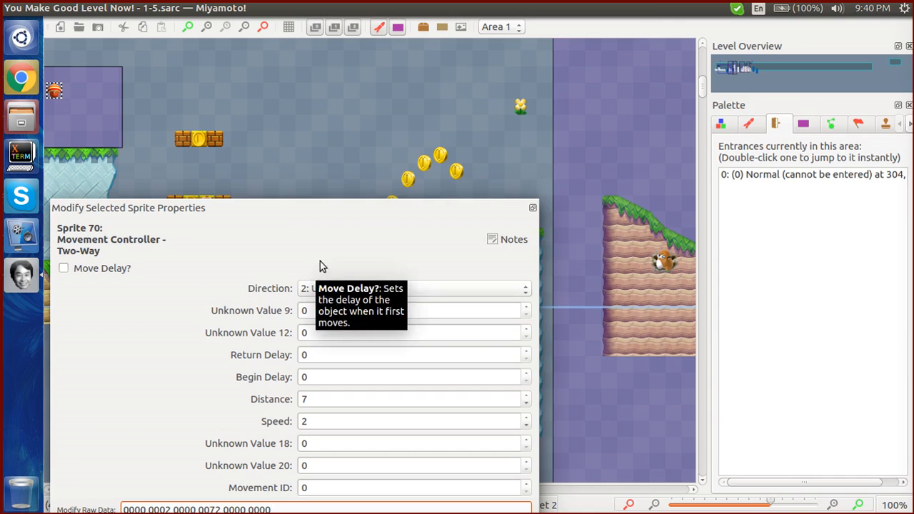
# Examine the available direction options and the speed setting of the land block's two-way movement controller
pyautogui.moveTo(327, 221); pyautogui.dragTo(320, 336)
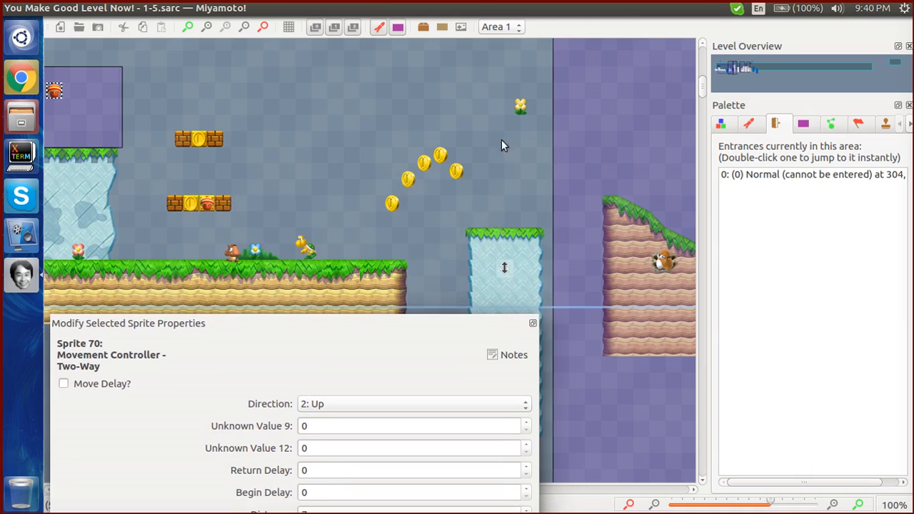
pyautogui.moveTo(314, 325); pyautogui.dragTo(302, 175)
pyautogui.click(353, 252)
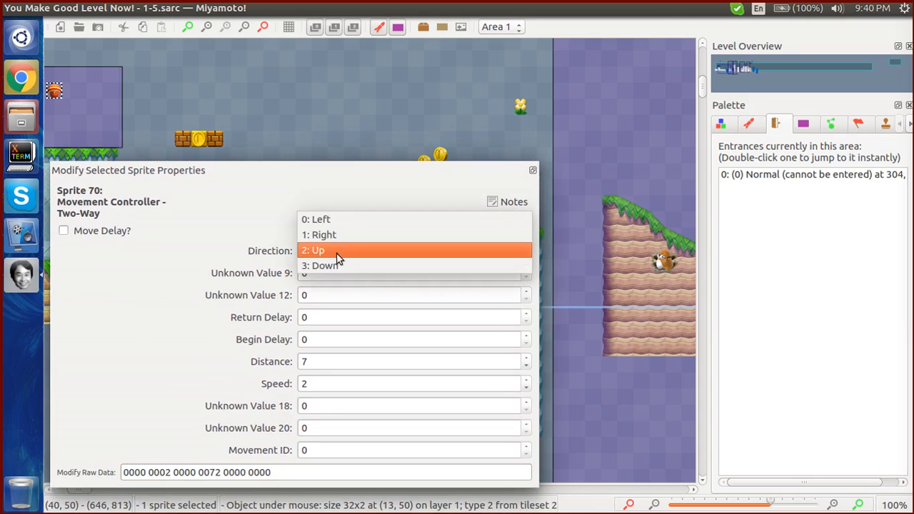
pyautogui.click(270, 254)
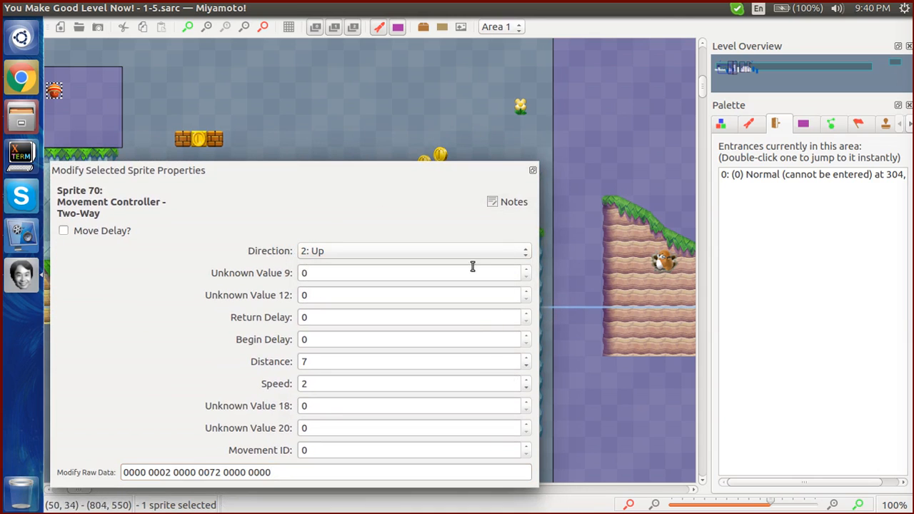
pyautogui.click(301, 252)
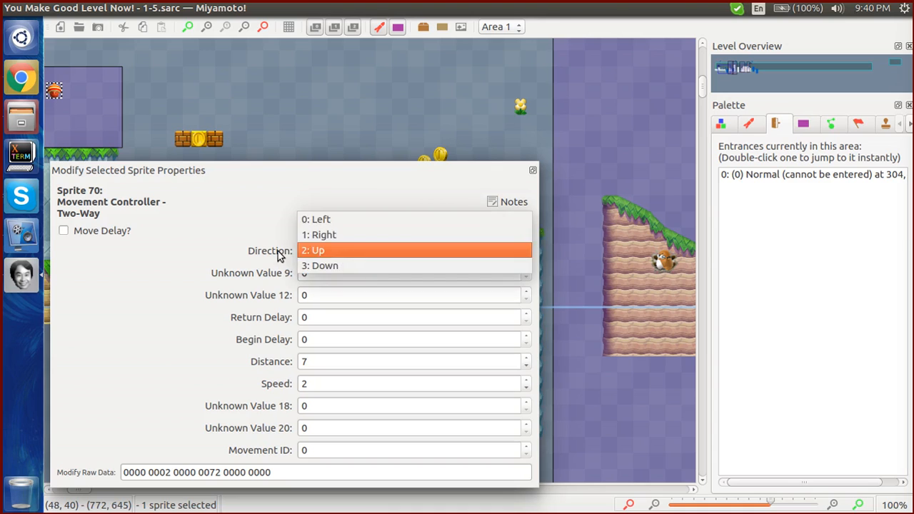
pyautogui.click(280, 256)
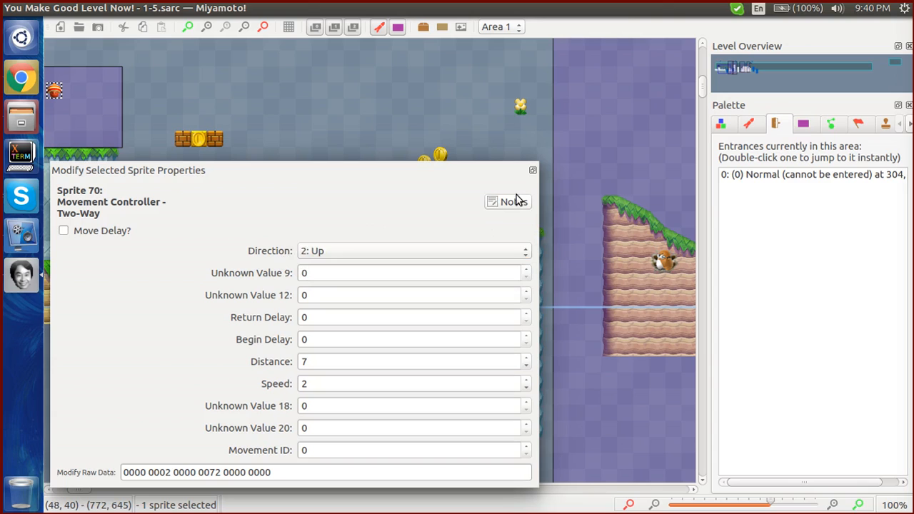
pyautogui.click(337, 384)
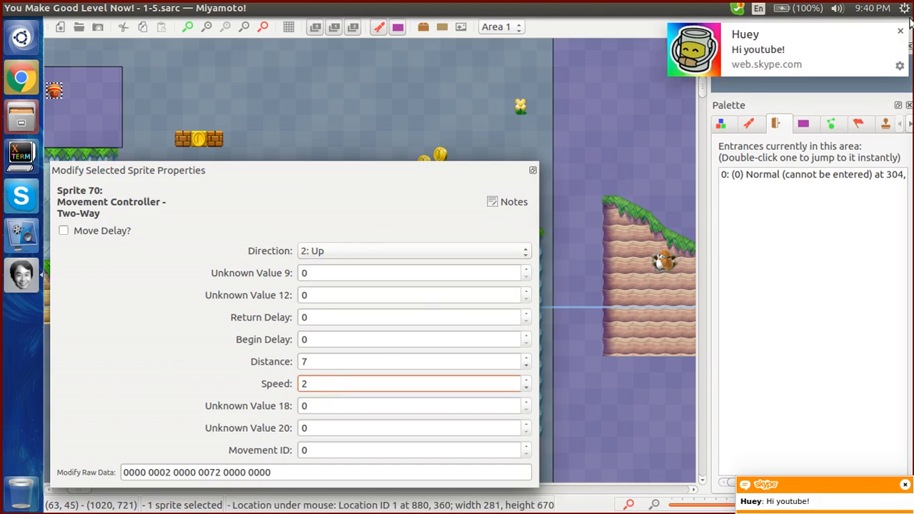
pyautogui.click(901, 32)
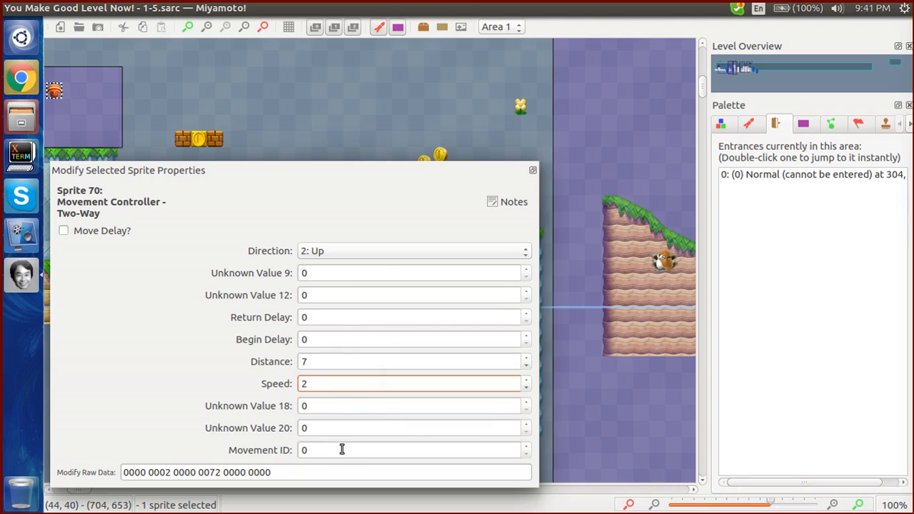
# Compare the movement ID of the two-way movement controller with that of the Acorn Plains land block it drives
pyautogui.click(331, 138)
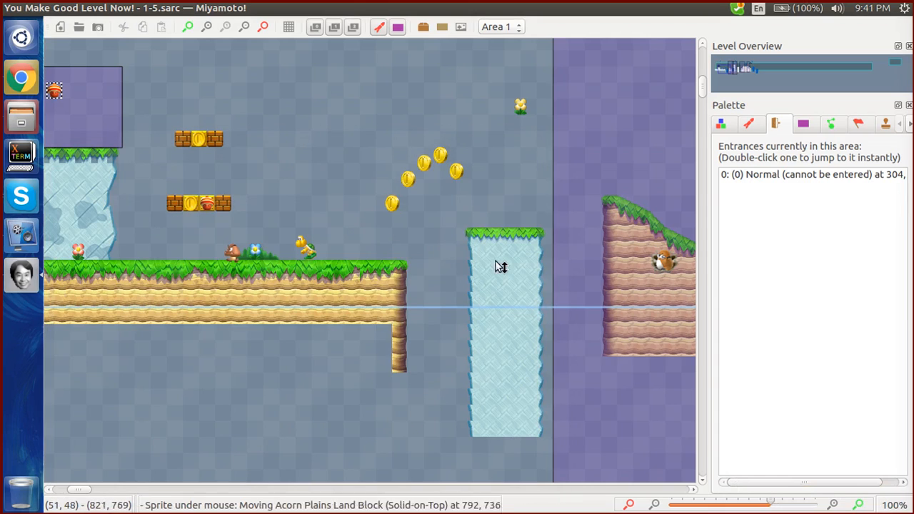
pyautogui.click(504, 269)
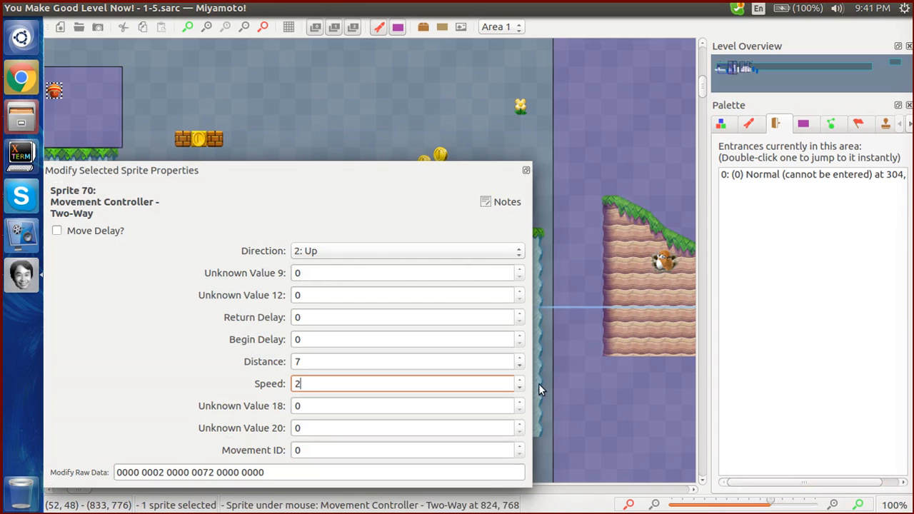
pyautogui.click(542, 419)
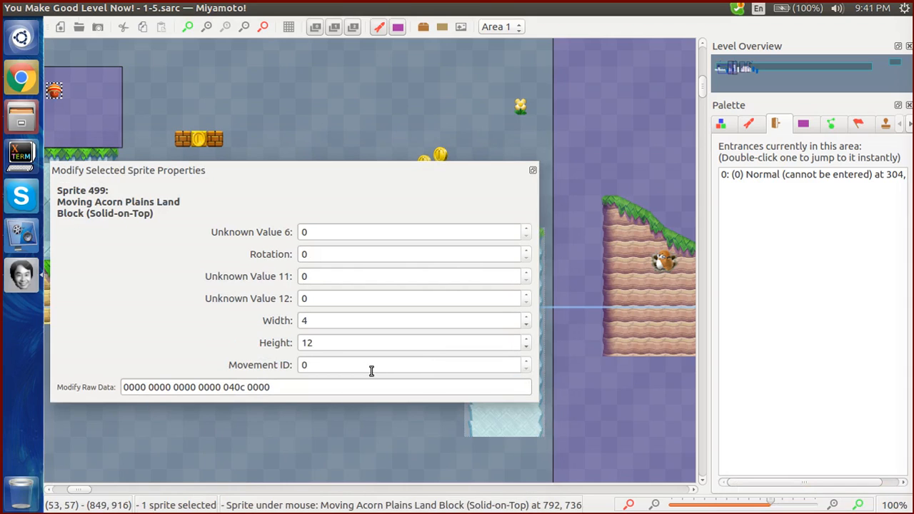
pyautogui.moveTo(371, 371)
pyautogui.click(342, 111)
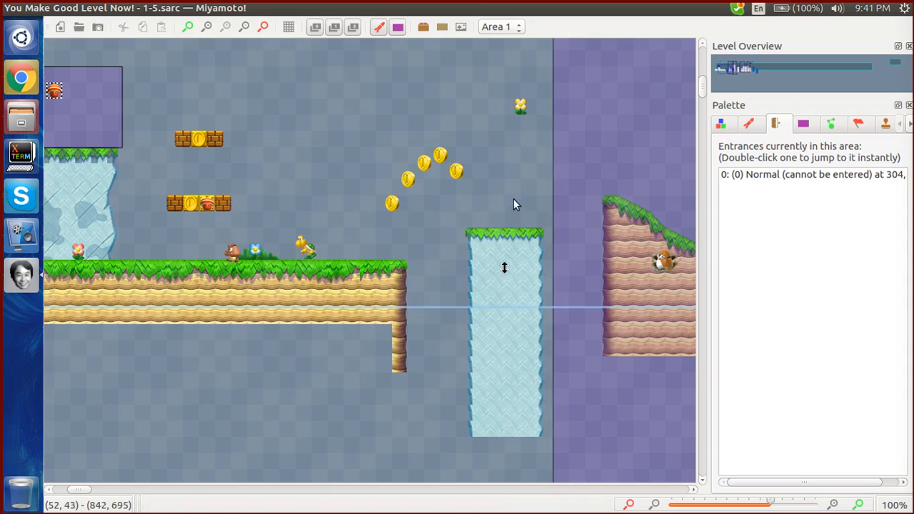
# Set the distance of the icy land block's two-way movement controller to 4
pyautogui.click(504, 267)
pyautogui.click(389, 363)
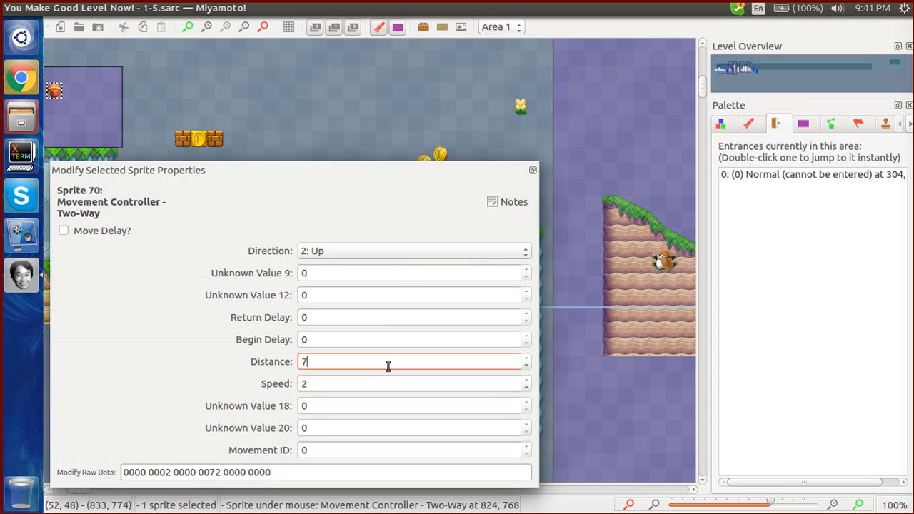
pyautogui.press('Down')
pyautogui.press('Down')
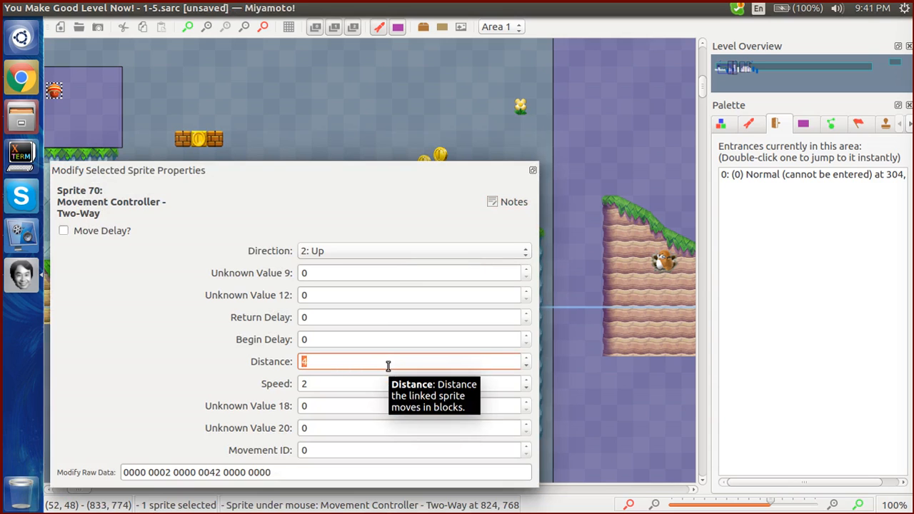
pyautogui.click(323, 141)
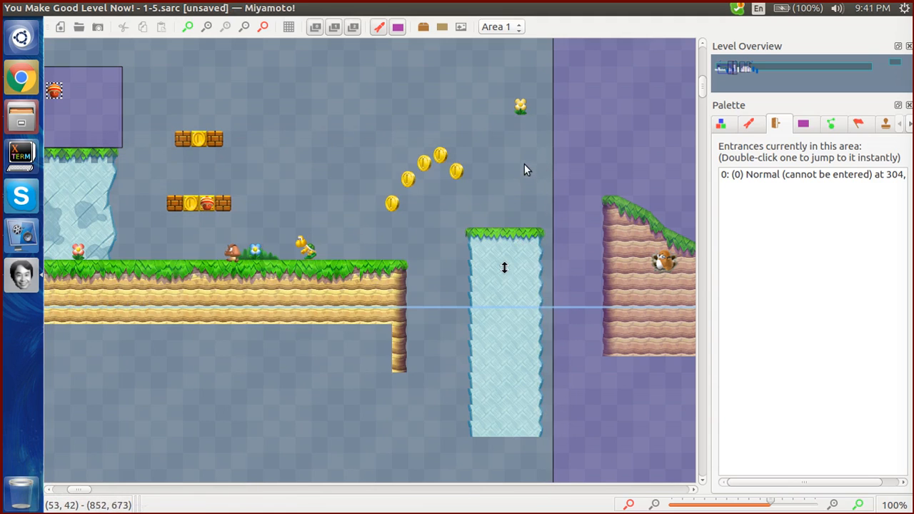
# Lower the yellow flower above the icy land block by about three blocks and inspect its Grass/Flowers properties
pyautogui.moveTo(521, 108); pyautogui.dragTo(519, 156)
pyautogui.click(478, 124)
pyautogui.click(514, 155)
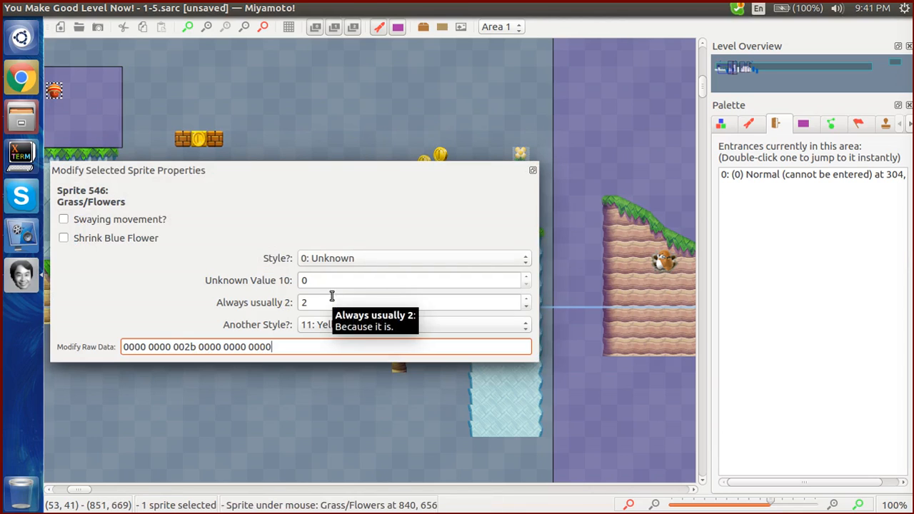
pyautogui.moveTo(212, 174); pyautogui.dragTo(226, 233)
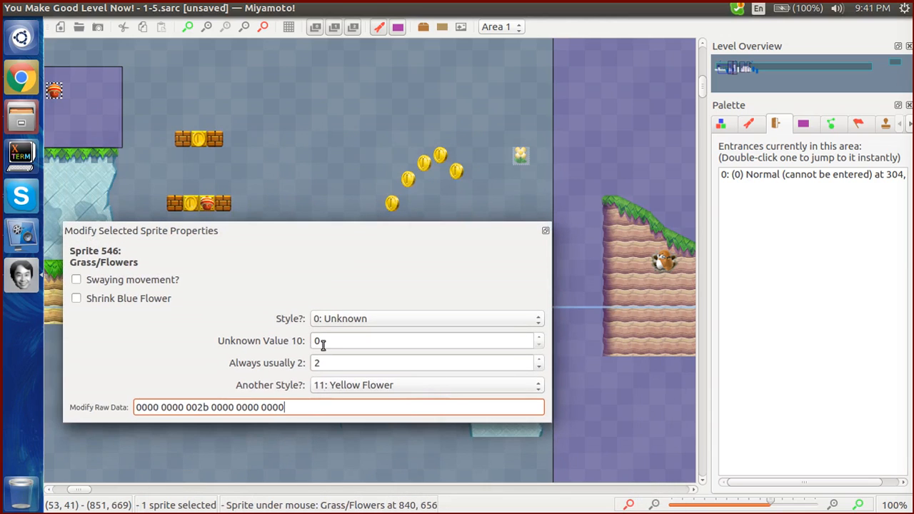
pyautogui.click(316, 125)
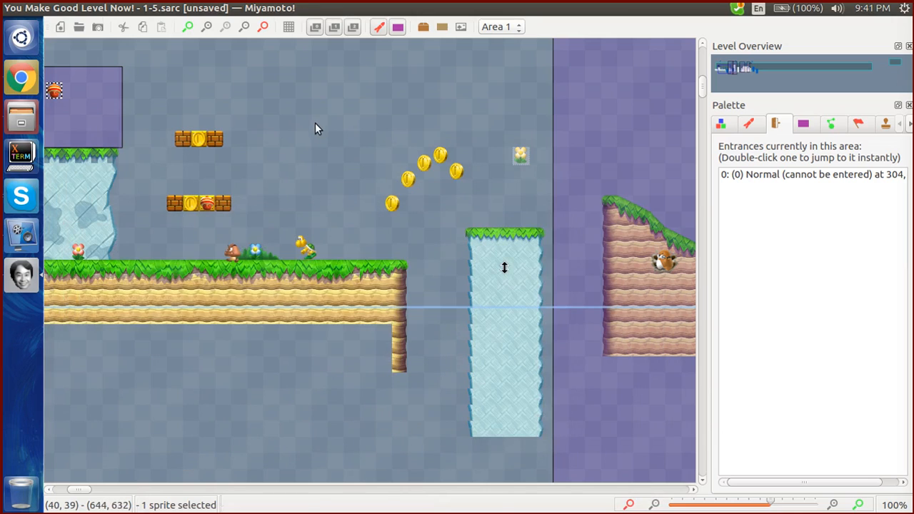
# Review the yellow flower's sprite properties again, along with the two-way movement controller's settings below it
pyautogui.click(514, 159)
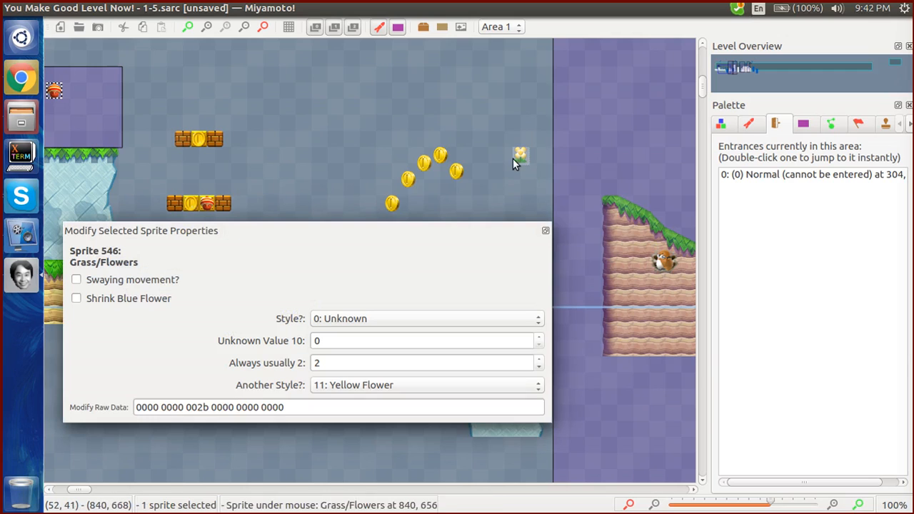
pyautogui.click(342, 181)
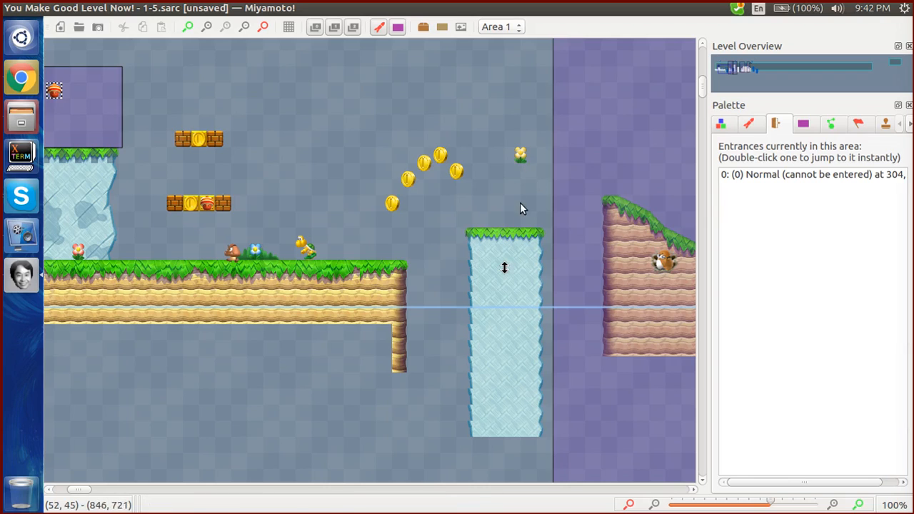
pyautogui.click(503, 269)
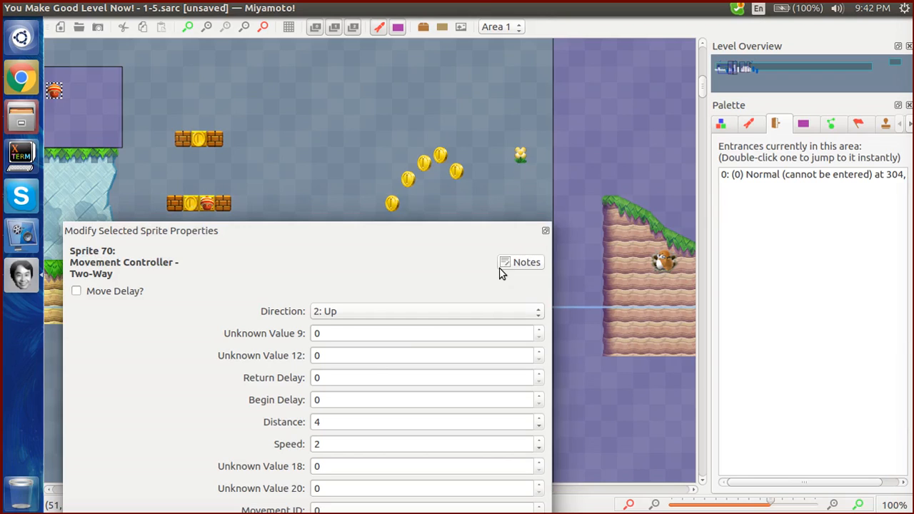
pyautogui.click(471, 184)
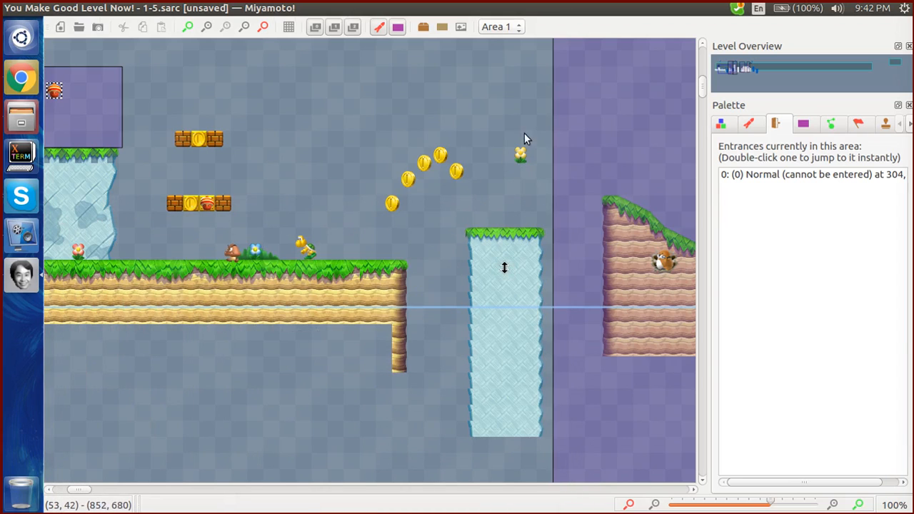
# Inspect the Location ID of the Monty Mole in the sloped hill and examine the extent of location area 1
pyautogui.hscroll(5, 462, 140)
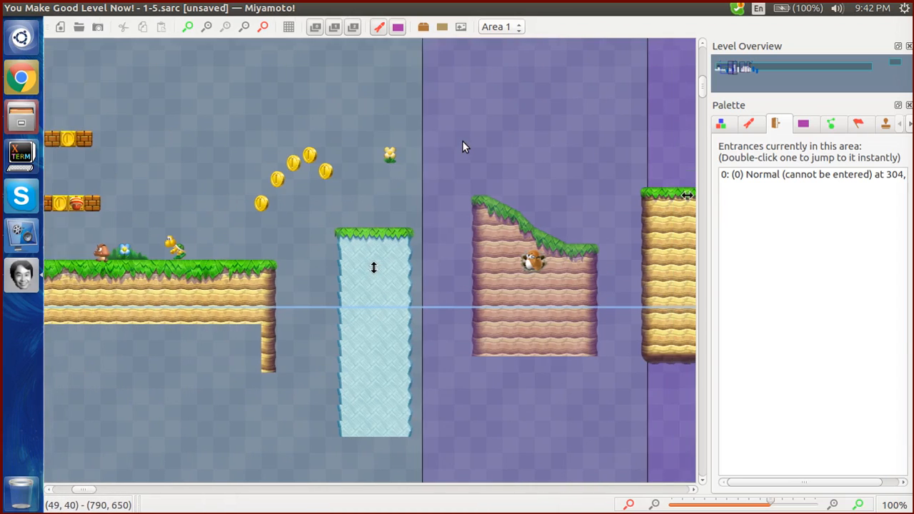
pyautogui.scroll(3, 471, 201)
pyautogui.hscroll(1, 472, 202)
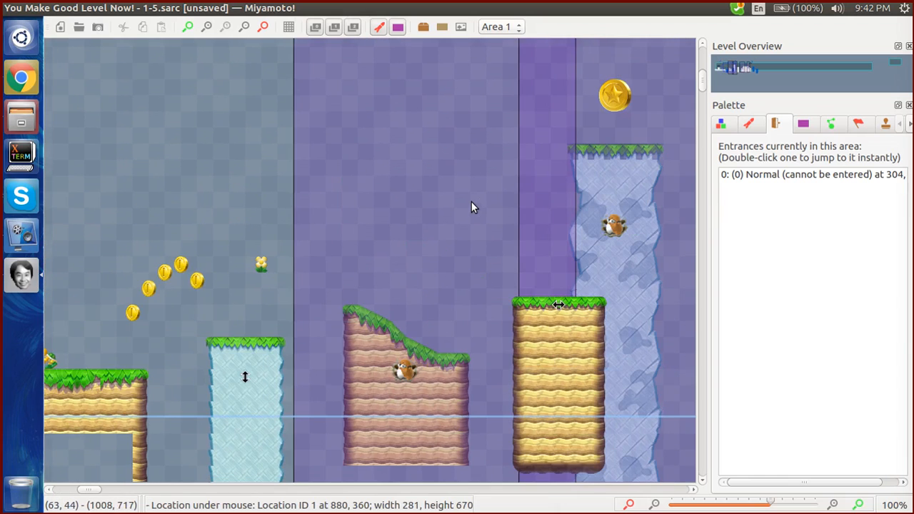
pyautogui.click(401, 360)
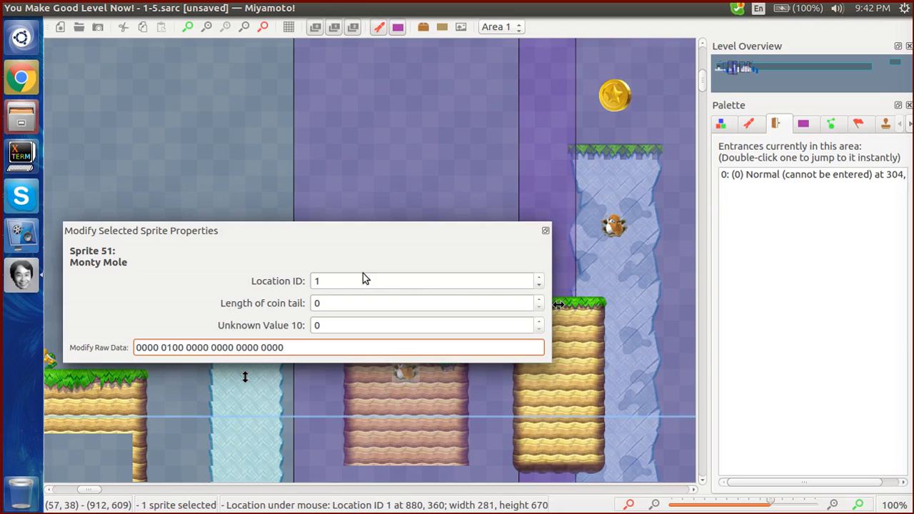
pyautogui.moveTo(365, 275)
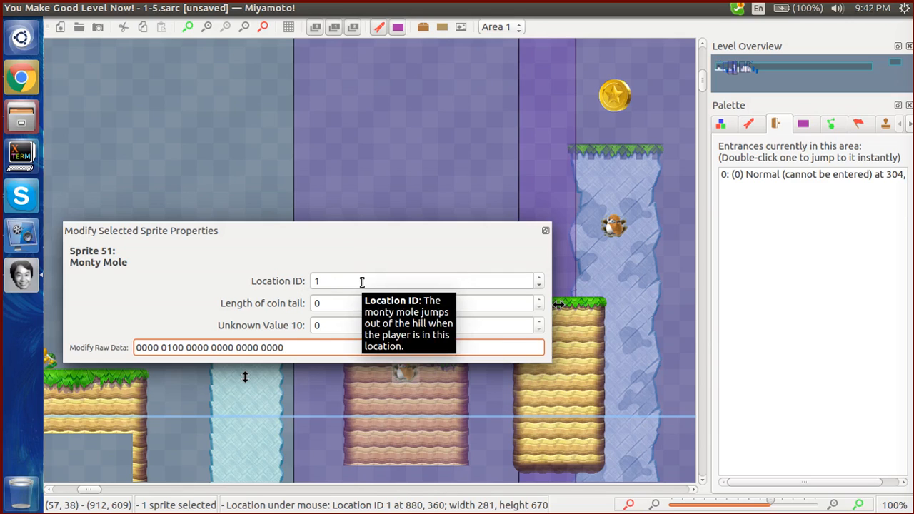
pyautogui.click(232, 204)
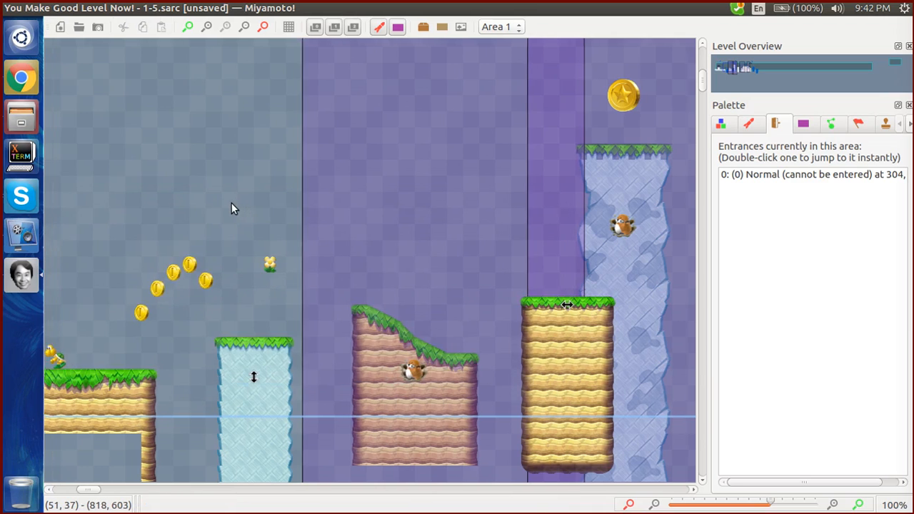
pyautogui.scroll(3, 231, 203)
pyautogui.hscroll(2, 231, 202)
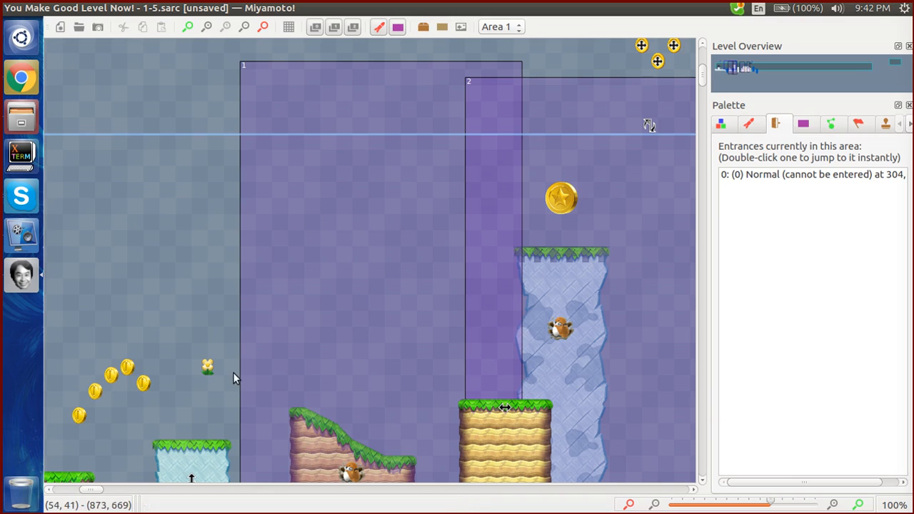
pyautogui.click(14, 228)
pyautogui.click(163, 289)
pyautogui.hscroll(1, 163, 289)
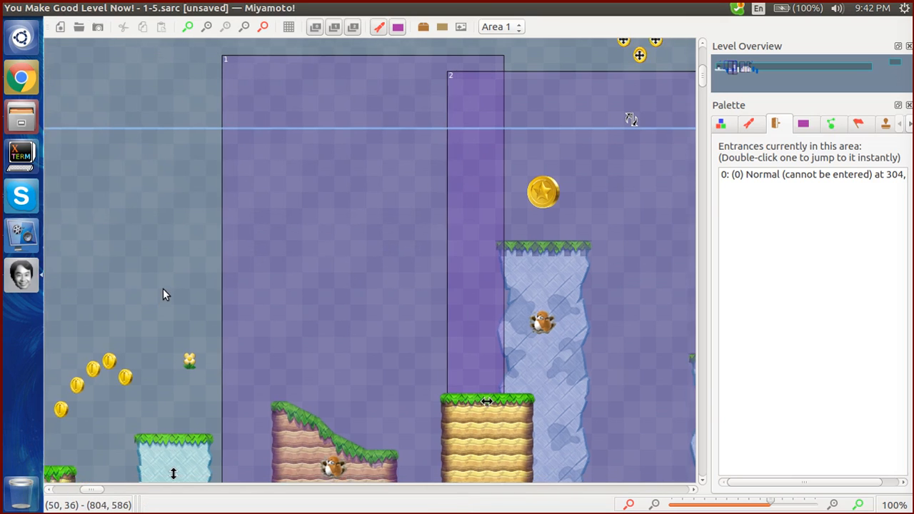
# Inspect the yellow moving Acorn Plains land block's size and movement ID, and the settings of its two-way movement controller
pyautogui.scroll(-5, 162, 294)
pyautogui.hscroll(3, 163, 294)
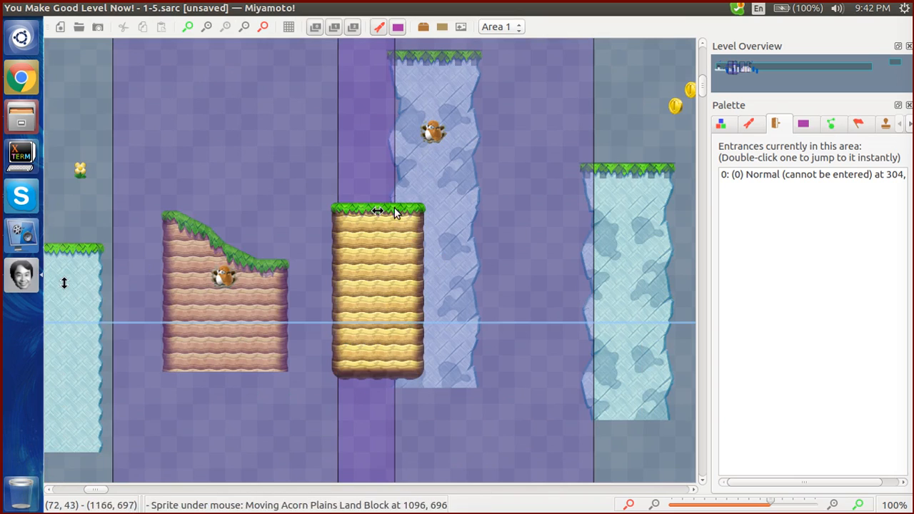
pyautogui.click(385, 213)
pyautogui.click(398, 214)
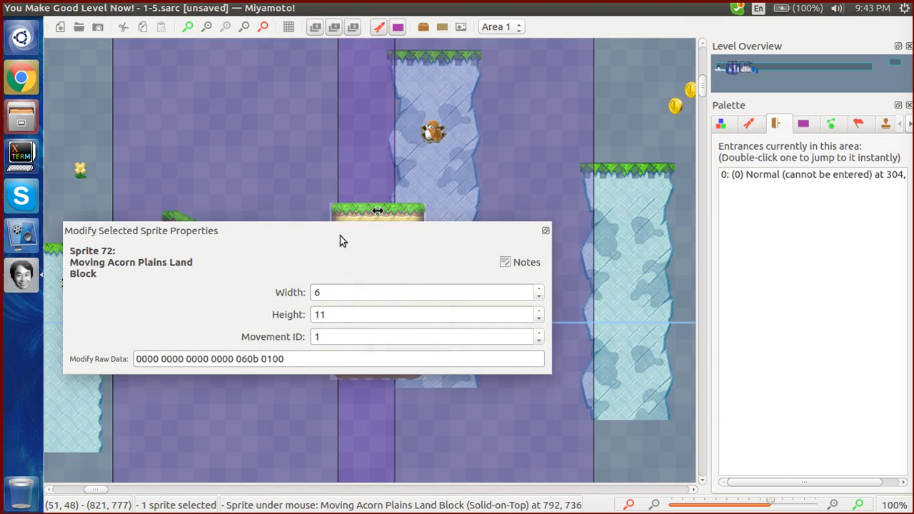
pyautogui.moveTo(340, 236); pyautogui.dragTo(340, 252)
pyautogui.click(377, 214)
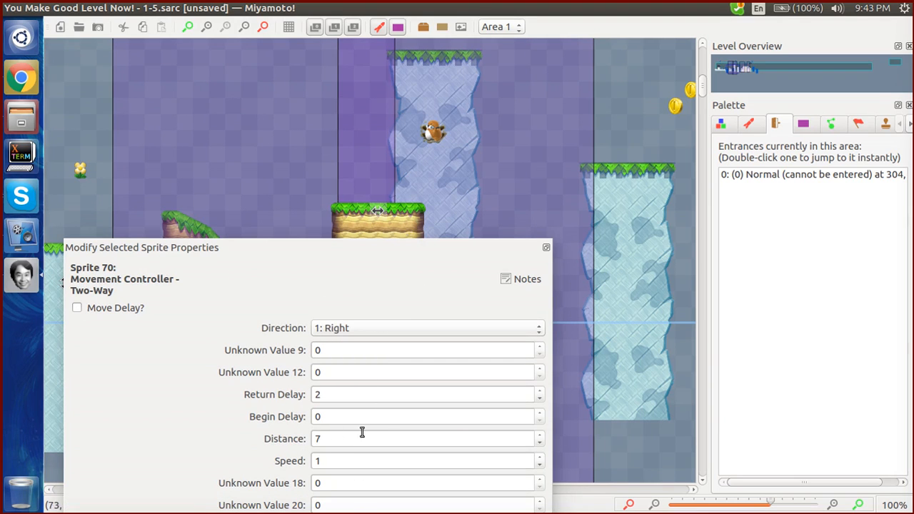
pyautogui.click(633, 137)
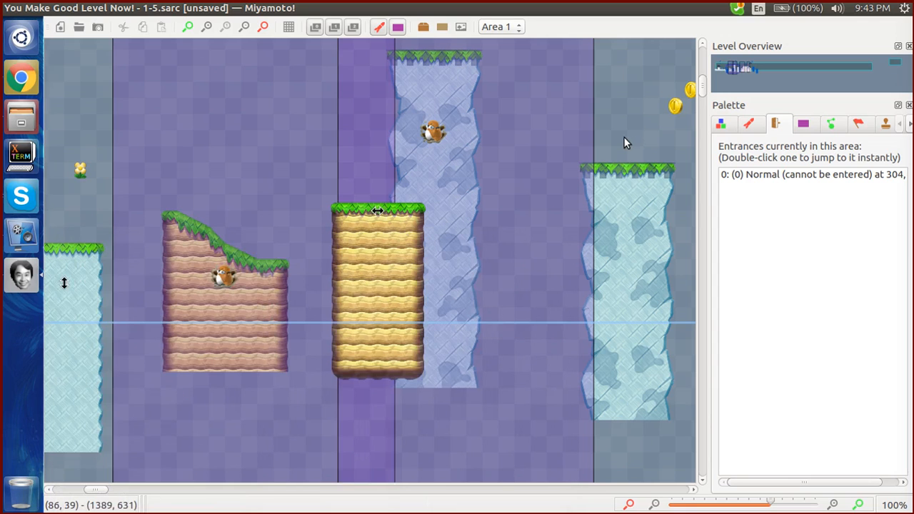
# Open the sprite properties of the one-time activated spinning movement controller above the star coin in location area 2
pyautogui.scroll(1, 624, 136)
pyautogui.hscroll(1, 624, 137)
pyautogui.hscroll(1, 626, 143)
pyautogui.scroll(2, 627, 142)
pyautogui.hscroll(-2, 626, 143)
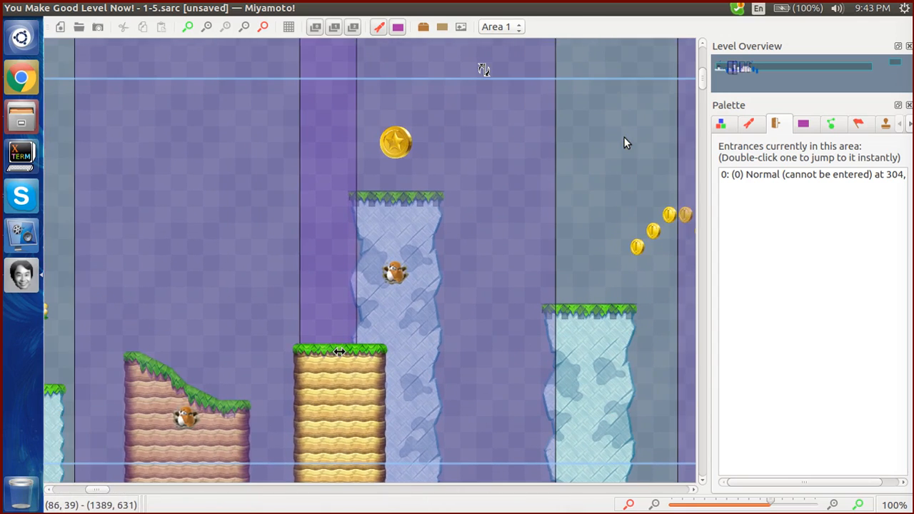
pyautogui.scroll(-1, 623, 136)
pyautogui.scroll(3, 623, 136)
pyautogui.hscroll(2, 623, 136)
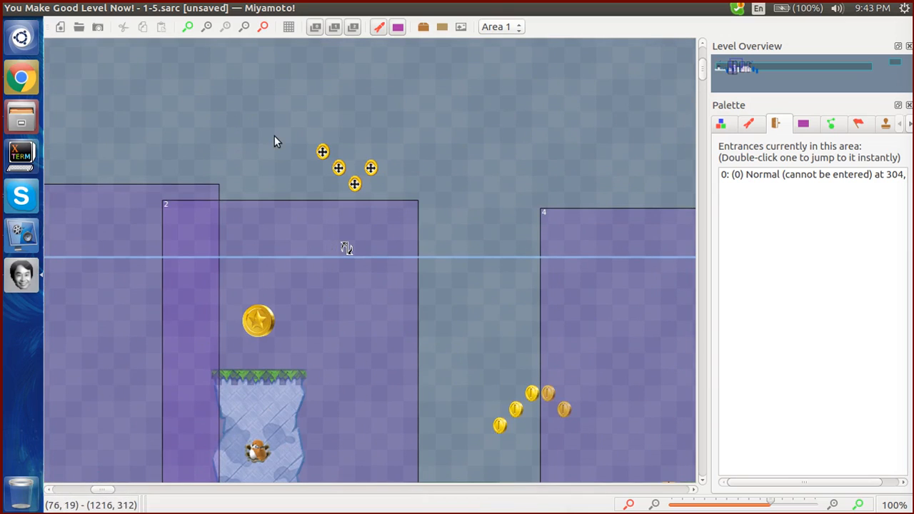
pyautogui.click(346, 247)
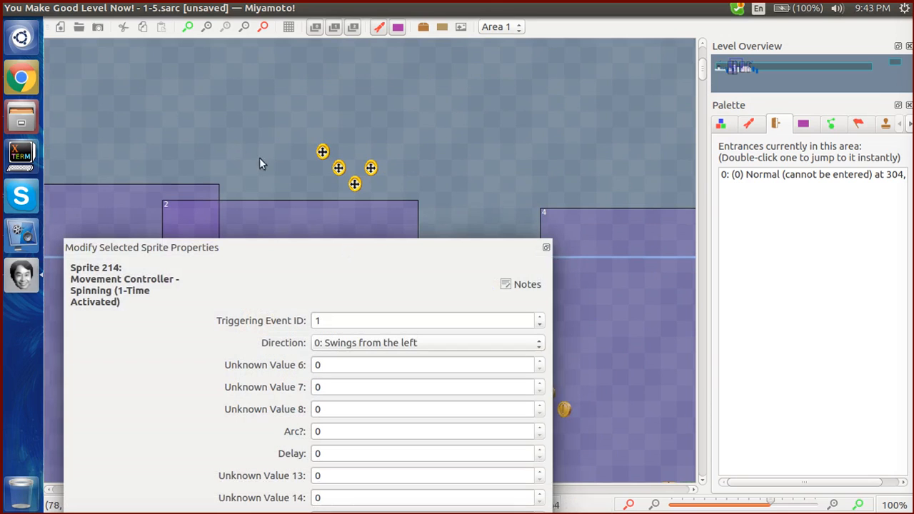
# Inspect the triggering event ID, direction and movement ID of the one-time activated spinning movement controller in location area 2
pyautogui.click(261, 156)
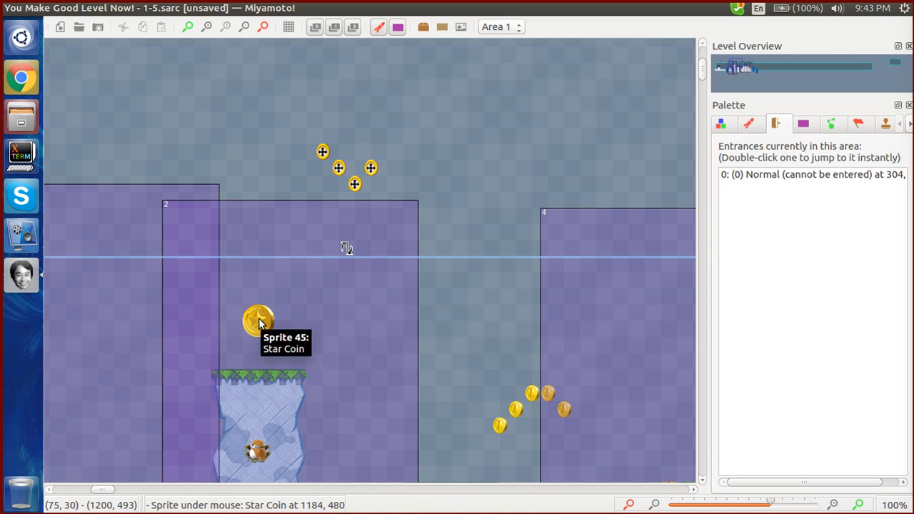
pyautogui.click(347, 247)
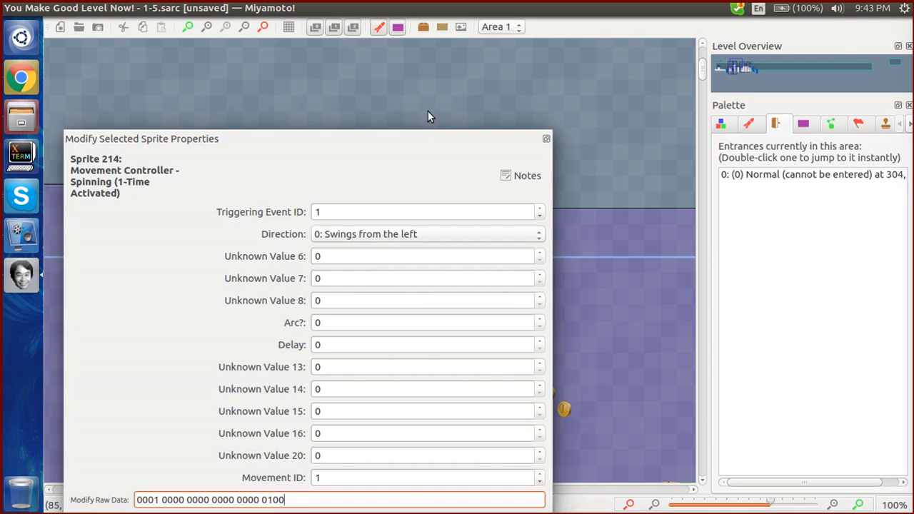
pyautogui.click(428, 111)
# Examine the land blocks and Monty Moles between the star coin block and the stepped hill in location area 4
pyautogui.scroll(-2, 438, 111)
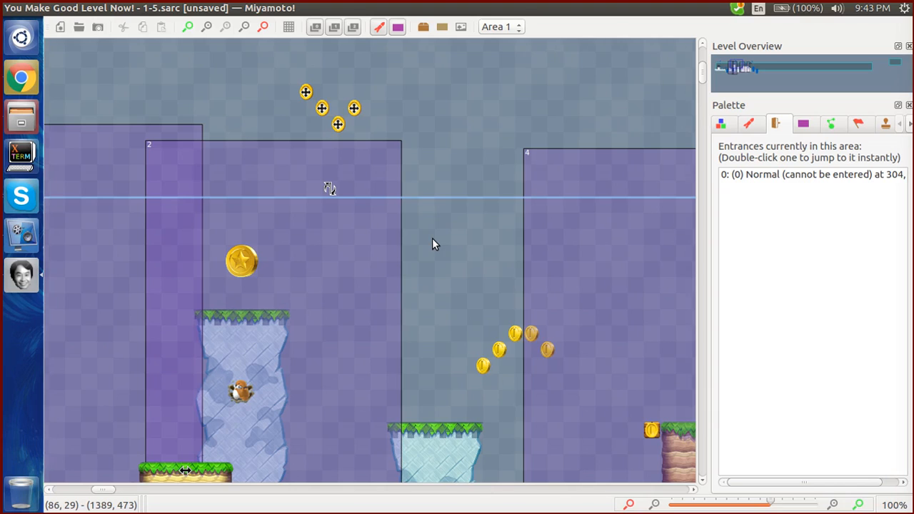
pyautogui.hscroll(2, 432, 238)
pyautogui.scroll(-3, 432, 238)
pyautogui.scroll(-1, 432, 243)
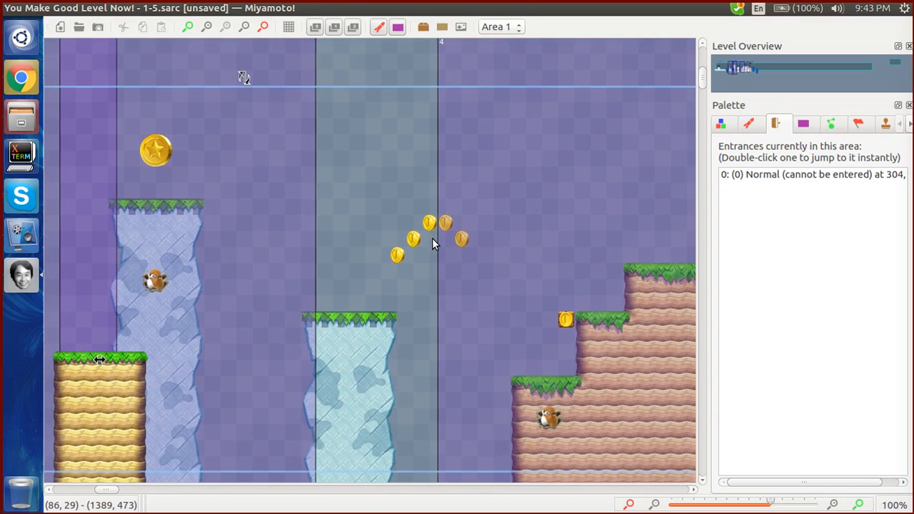
pyautogui.hscroll(2, 432, 243)
pyautogui.hscroll(-3, 432, 242)
pyautogui.hscroll(4, 432, 243)
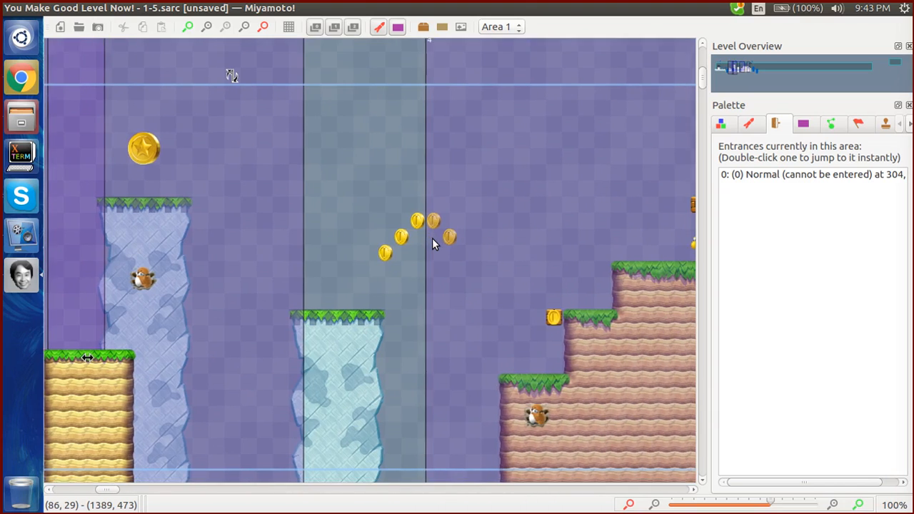
pyautogui.scroll(-1, 432, 242)
pyautogui.hscroll(3, 432, 243)
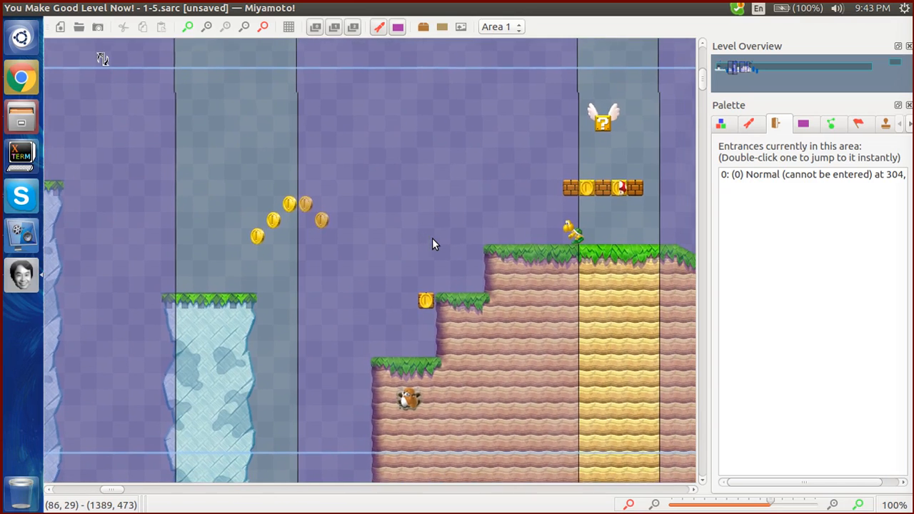
pyautogui.scroll(-1, 432, 242)
pyautogui.hscroll(-6, 432, 242)
pyautogui.hscroll(-8, 432, 240)
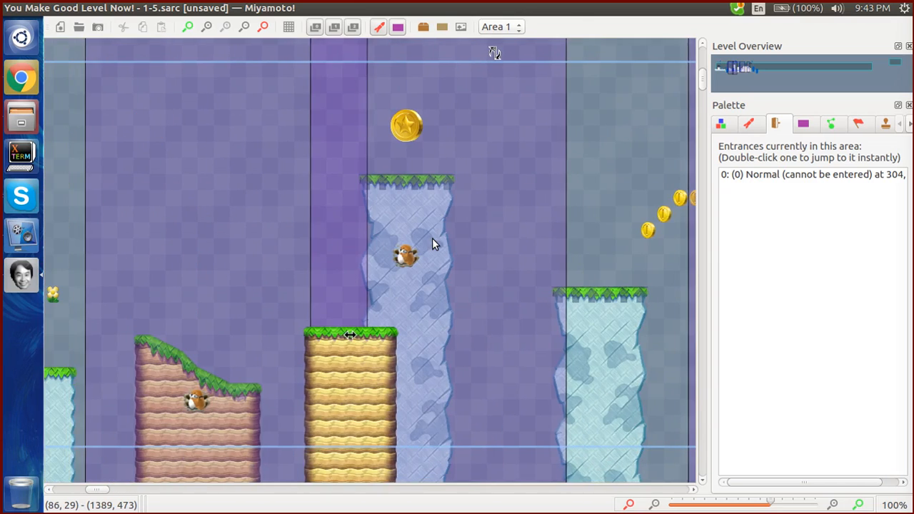
# Inspect the location ID and target event ID of the IF/Clapping event controller above location area 3 near the level start
pyautogui.hscroll(-13, 432, 239)
pyautogui.scroll(-1, 431, 244)
pyautogui.hscroll(-6, 431, 244)
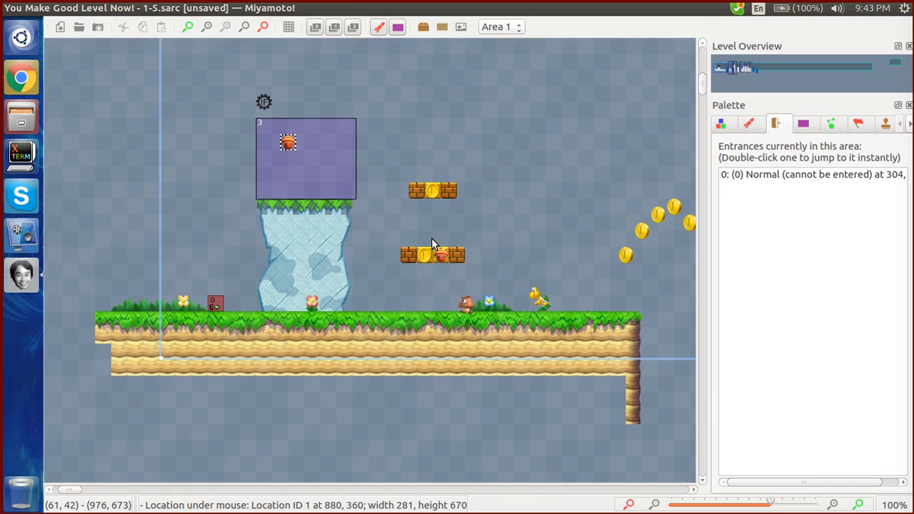
pyautogui.hscroll(3, 431, 243)
pyautogui.scroll(2, 431, 243)
pyautogui.hscroll(2, 431, 244)
pyautogui.hscroll(8, 432, 241)
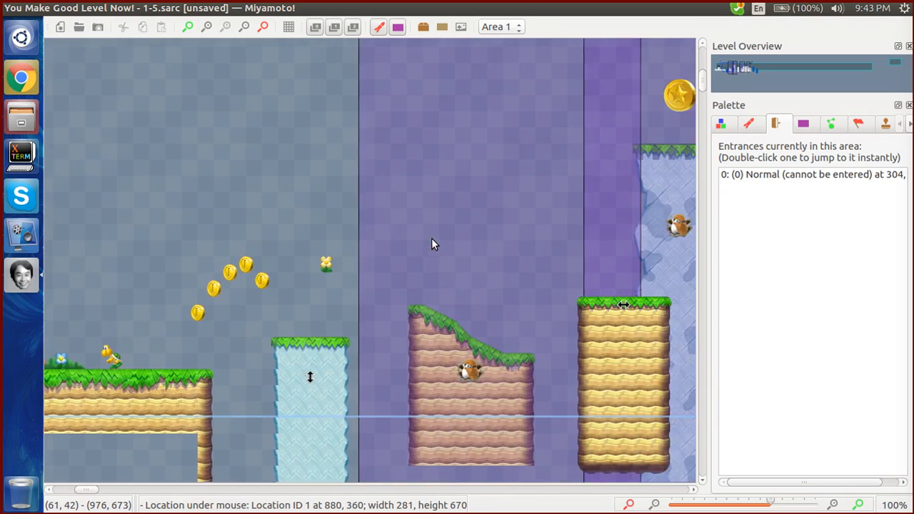
pyautogui.hscroll(-17, 432, 240)
pyautogui.click(388, 157)
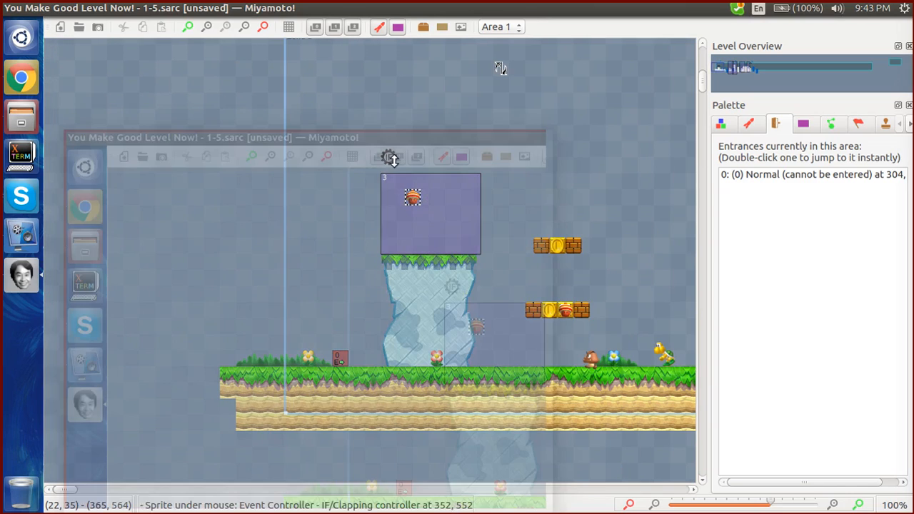
pyautogui.click(468, 101)
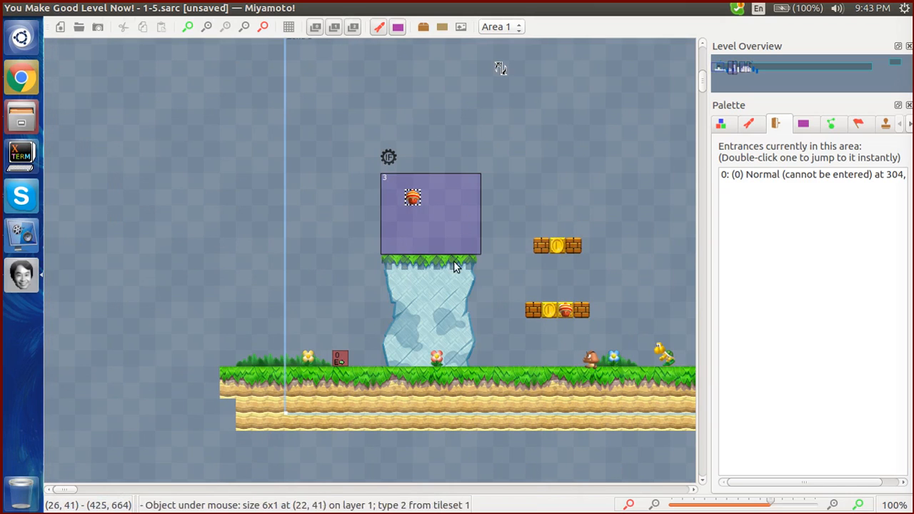
pyautogui.click(387, 158)
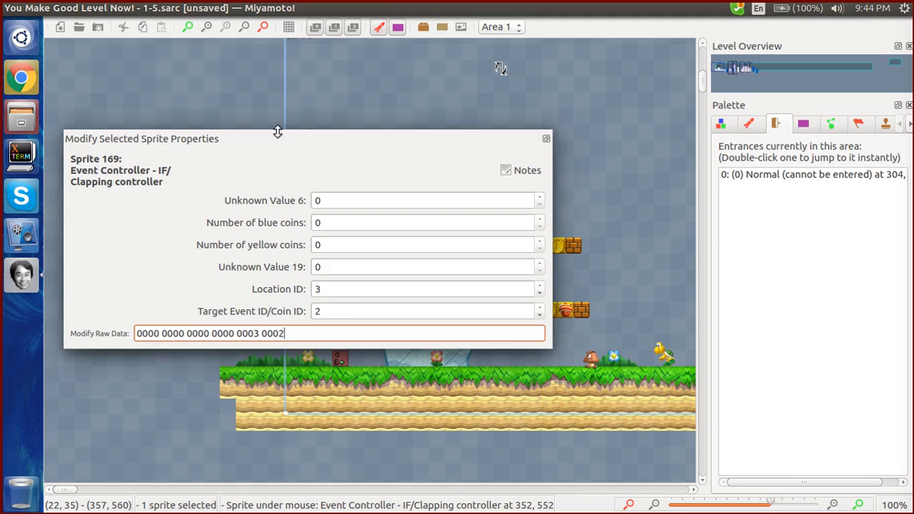
pyautogui.click(381, 99)
# Survey the level from the spinning controller and coins at the start of Zone 1 to location areas 5 and 6
pyautogui.scroll(2, 398, 161)
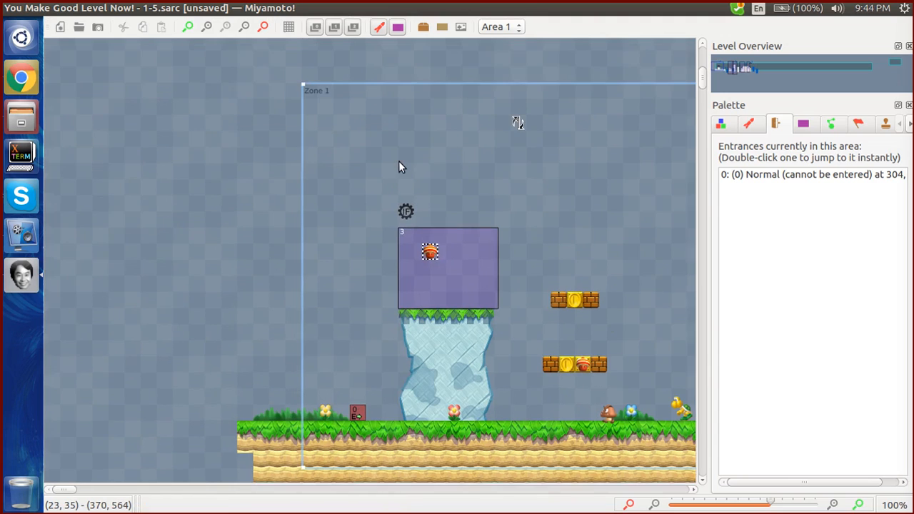
pyautogui.scroll(3, 398, 160)
pyautogui.hscroll(5, 399, 161)
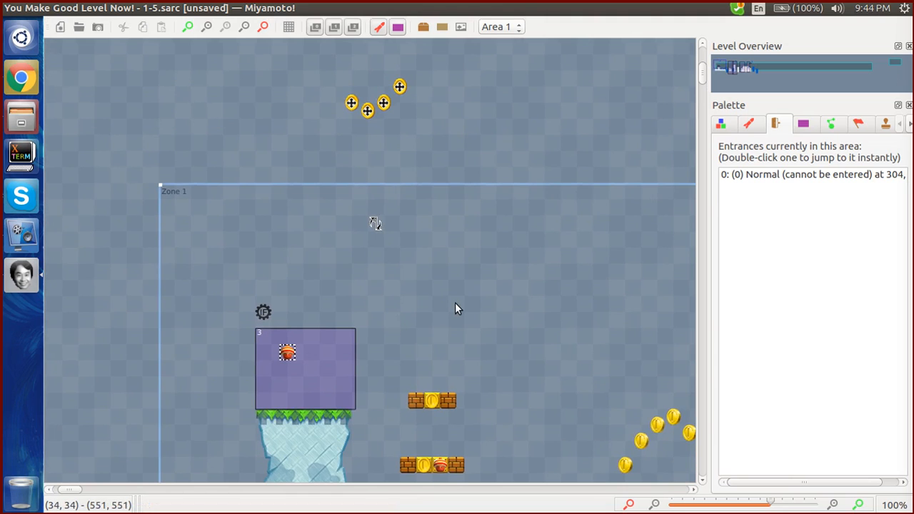
pyautogui.scroll(-2, 455, 304)
pyautogui.hscroll(10, 455, 303)
pyautogui.hscroll(8, 456, 304)
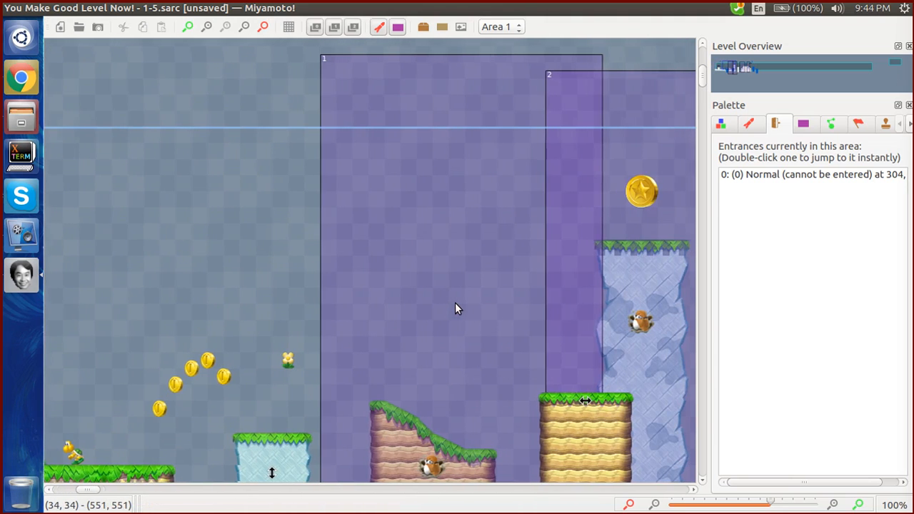
pyautogui.scroll(-1, 455, 304)
pyautogui.hscroll(20, 457, 308)
pyautogui.scroll(1, 457, 309)
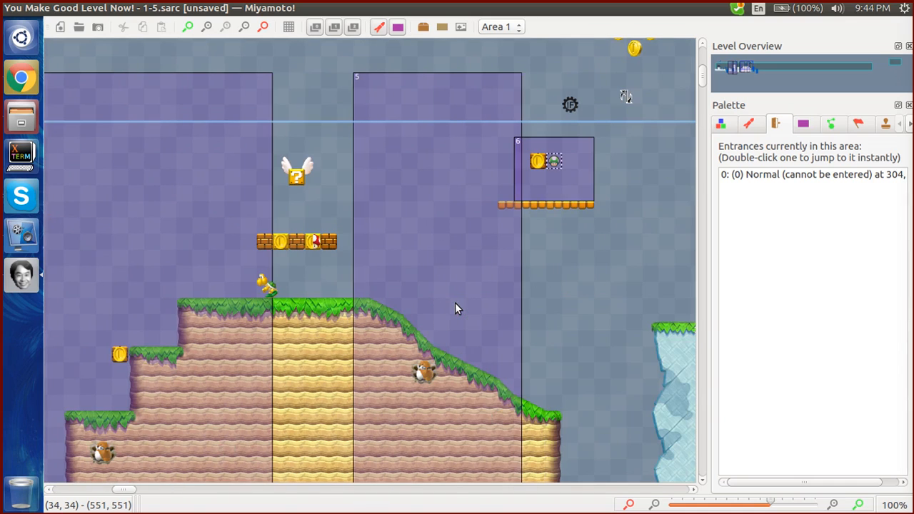
# Examine the vertically moving land blocks beyond location area 6 and return to the IF and spinning controllers above it
pyautogui.hscroll(2, 559, 297)
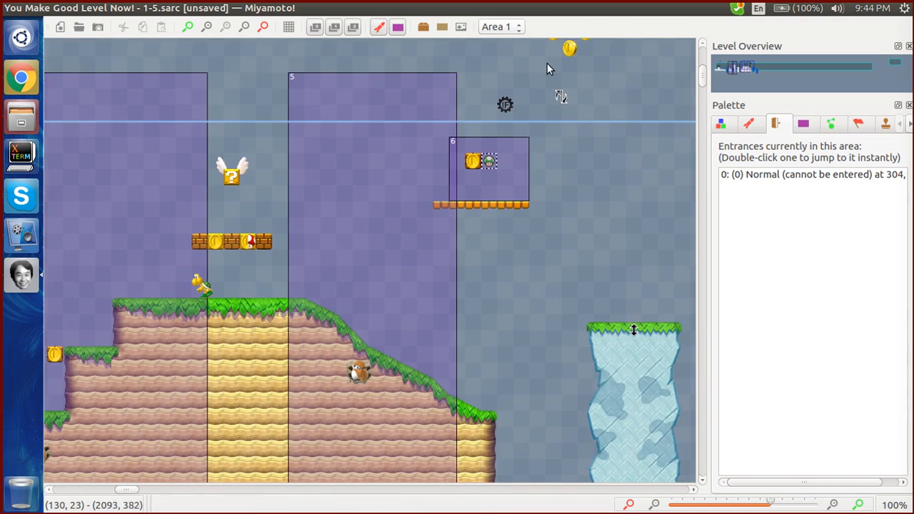
pyautogui.hscroll(9, 536, 244)
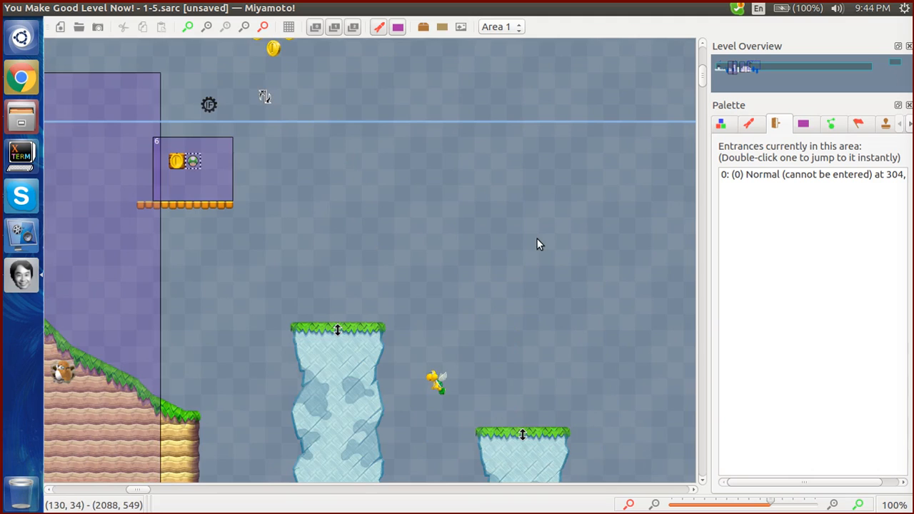
pyautogui.hscroll(2, 539, 244)
pyautogui.scroll(-2, 539, 244)
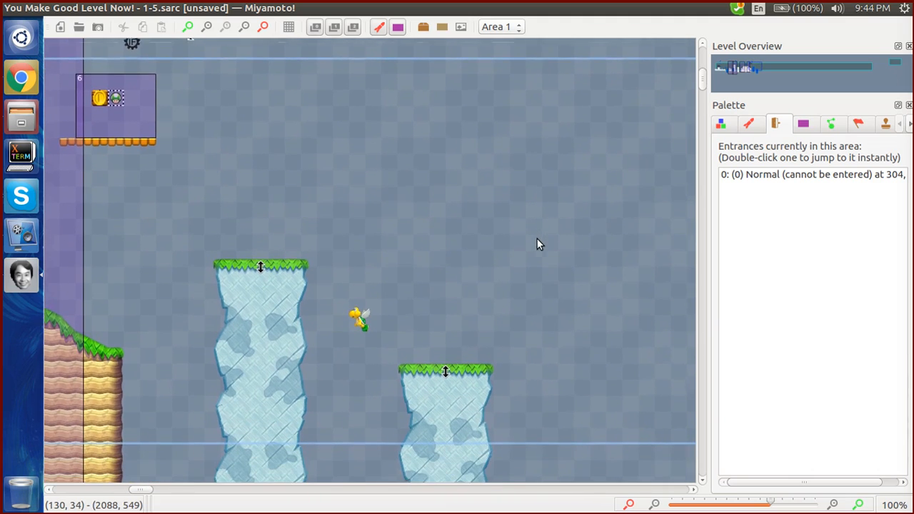
pyautogui.scroll(-1, 537, 240)
pyautogui.hscroll(-6, 537, 239)
pyautogui.scroll(4, 537, 240)
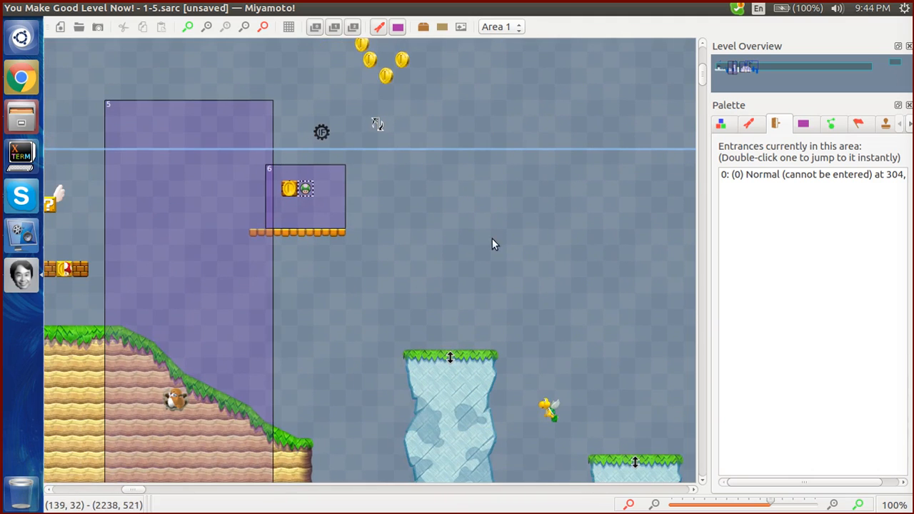
# Move the coin brick block in location 6 up by one tile
pyautogui.click(288, 187)
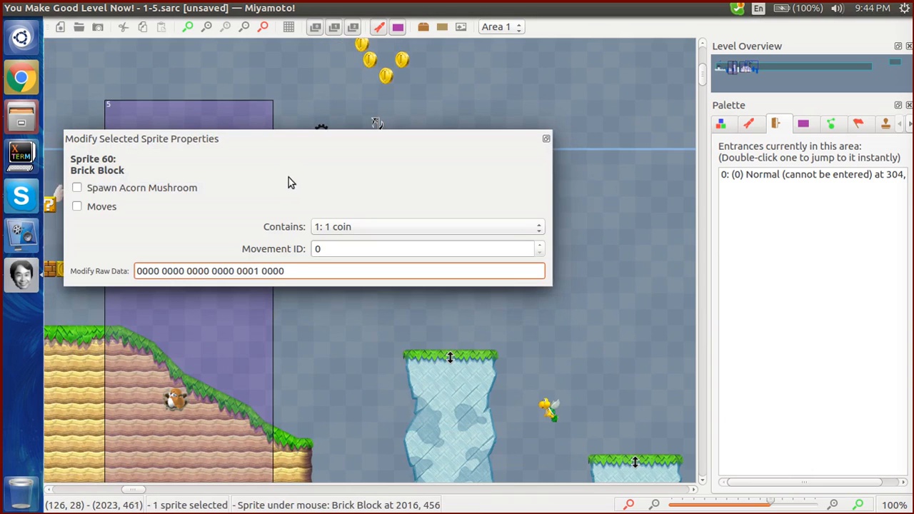
pyautogui.moveTo(284, 140); pyautogui.dragTo(337, 263)
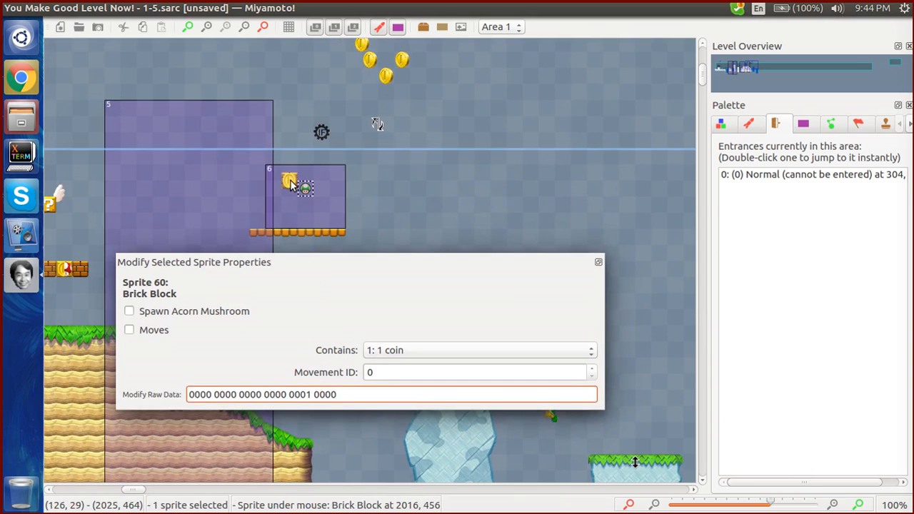
pyautogui.moveTo(290, 181); pyautogui.dragTo(290, 173)
# With locations temporarily hidden, move the 1-Up mushroom object up one tile beside the brick block, and show the locations again
pyautogui.moveTo(300, 183)
pyautogui.mouseDown()
pyautogui.moveTo(301, 175)
pyautogui.moveTo(308, 191)
pyautogui.mouseUp()
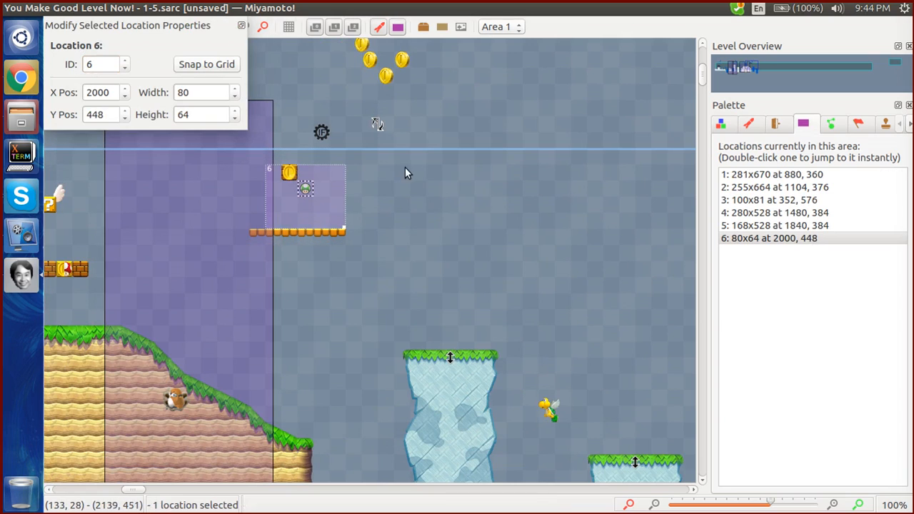
pyautogui.click(397, 27)
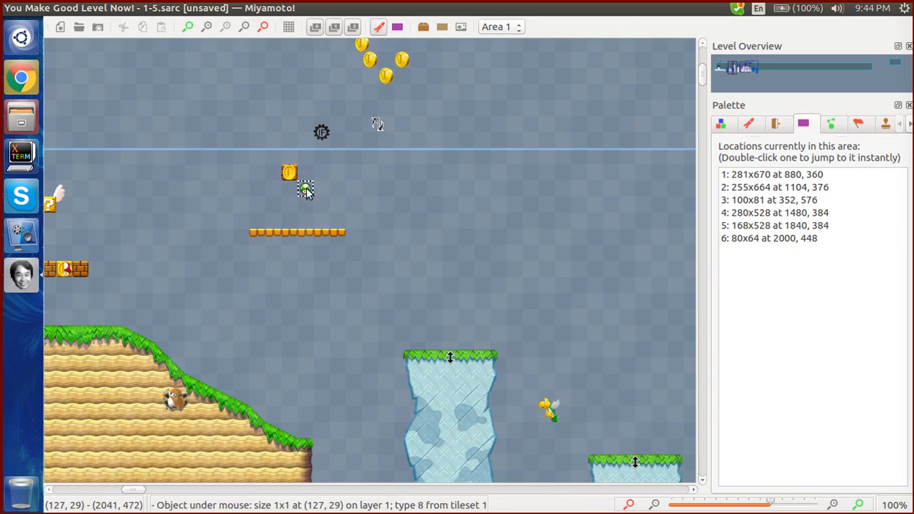
pyautogui.moveTo(306, 188); pyautogui.dragTo(309, 180)
pyautogui.click(397, 27)
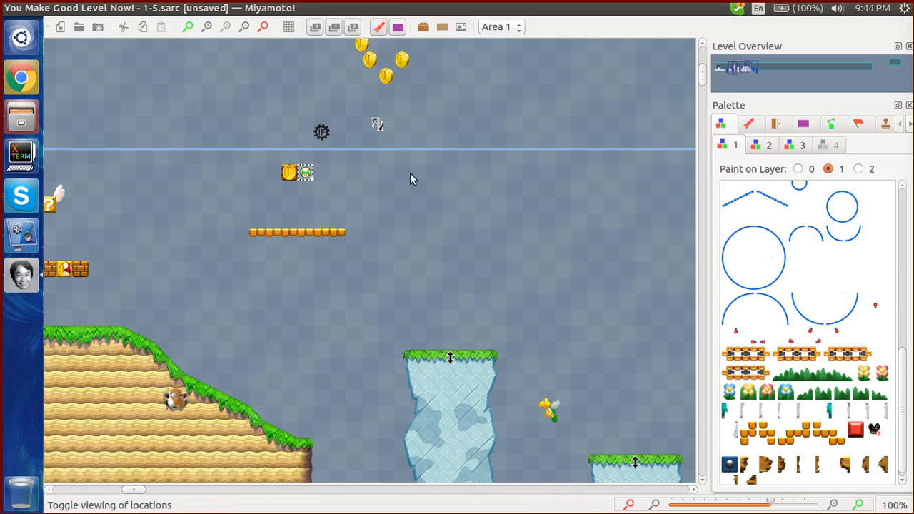
# Save the level and dismiss the internal name prompt
pyautogui.click(55, 9)
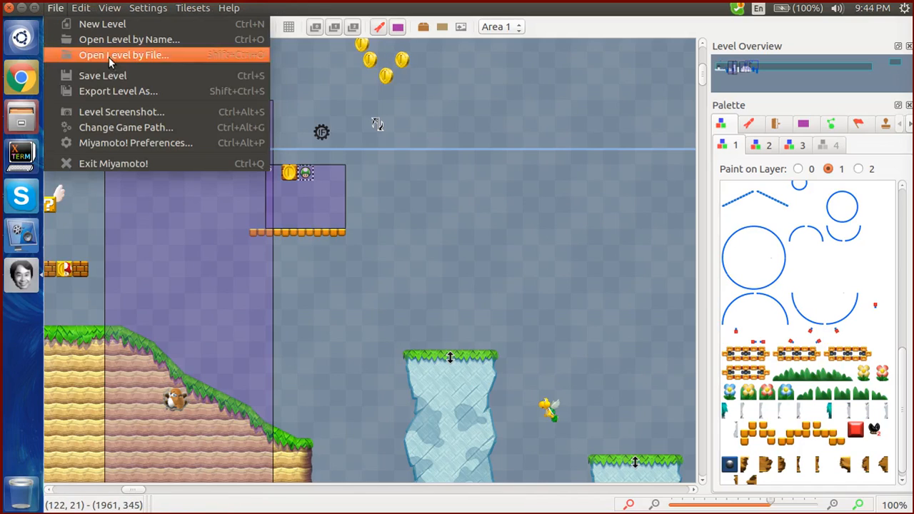
pyautogui.click(119, 78)
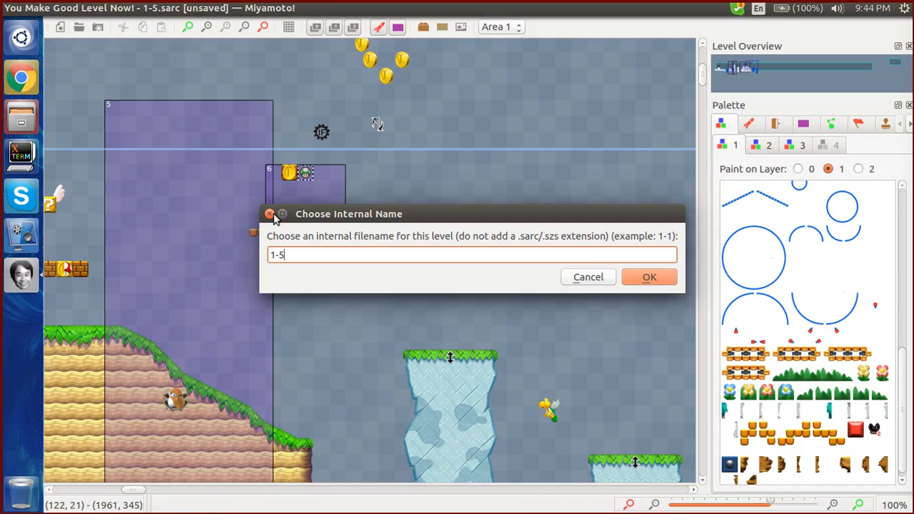
pyautogui.click(271, 214)
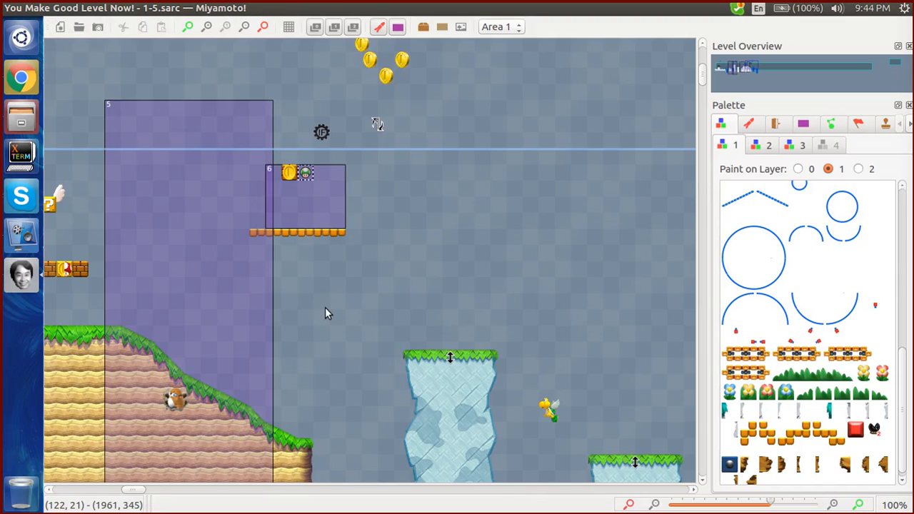
# Look over the area between the sandy hill and the blue pillars, and browse the three object tilesets for terrain pieces
pyautogui.scroll(-1, 325, 312)
pyautogui.hscroll(1, 327, 313)
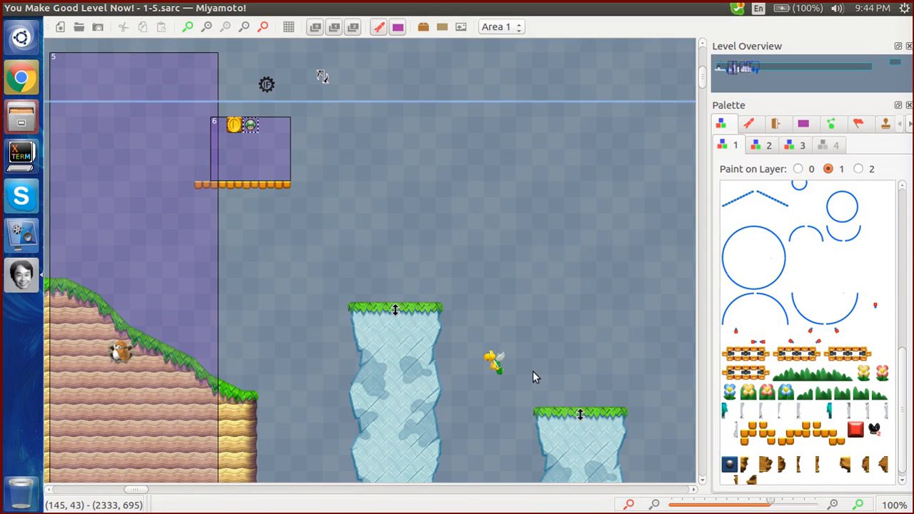
pyautogui.click(495, 365)
pyautogui.scroll(-1, 612, 301)
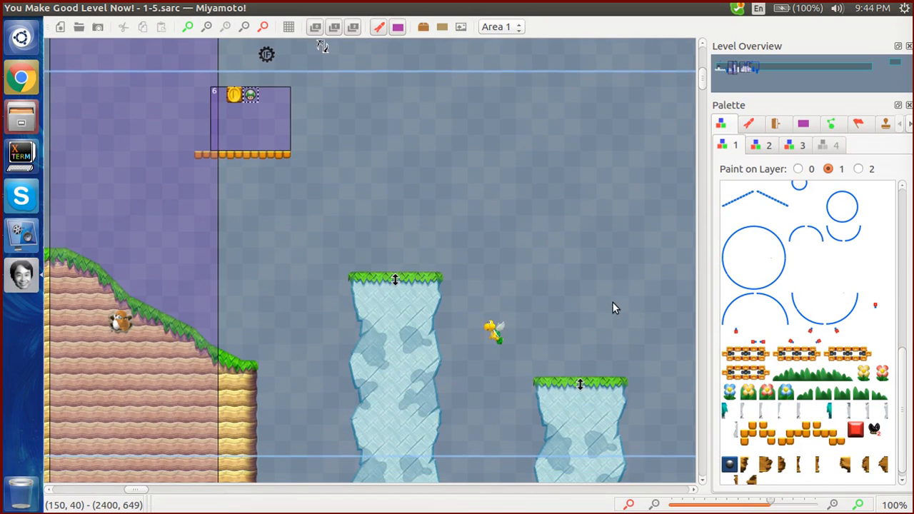
pyautogui.hscroll(-4, 612, 302)
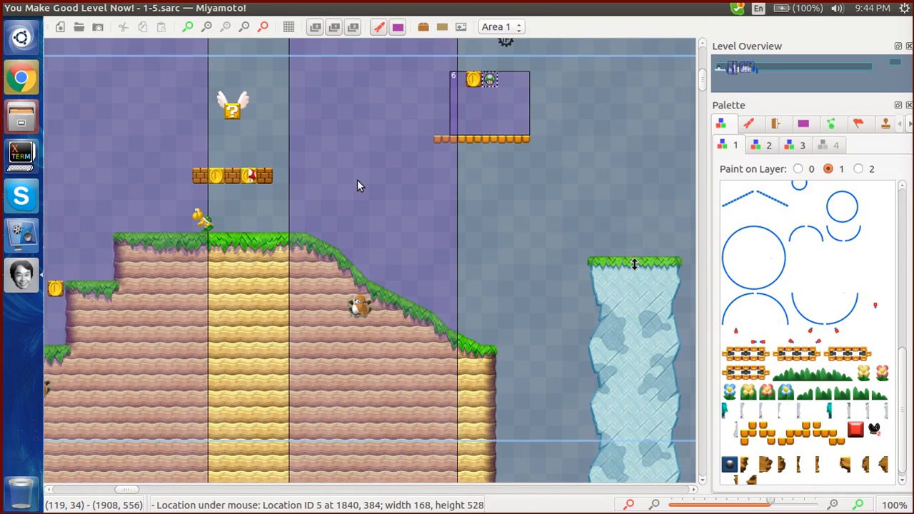
pyautogui.hscroll(3, 491, 247)
pyautogui.hscroll(4, 491, 248)
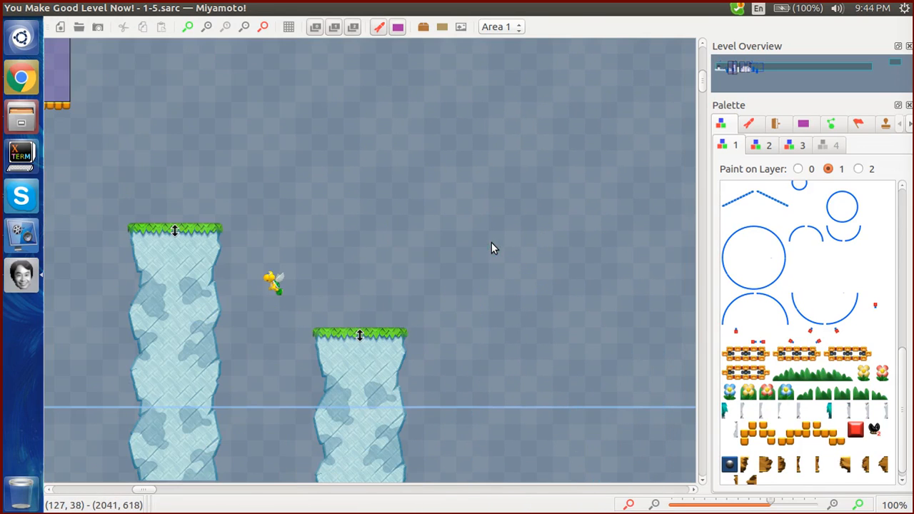
pyautogui.click(762, 145)
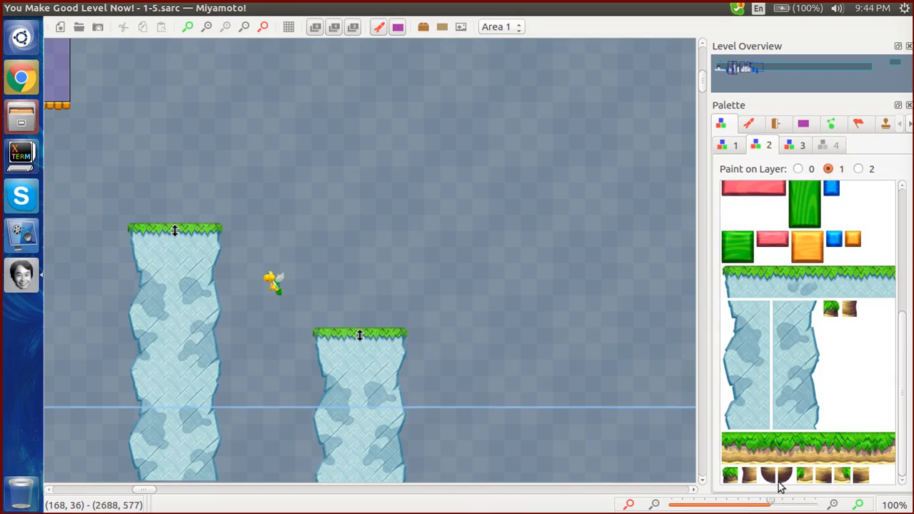
pyautogui.click(794, 145)
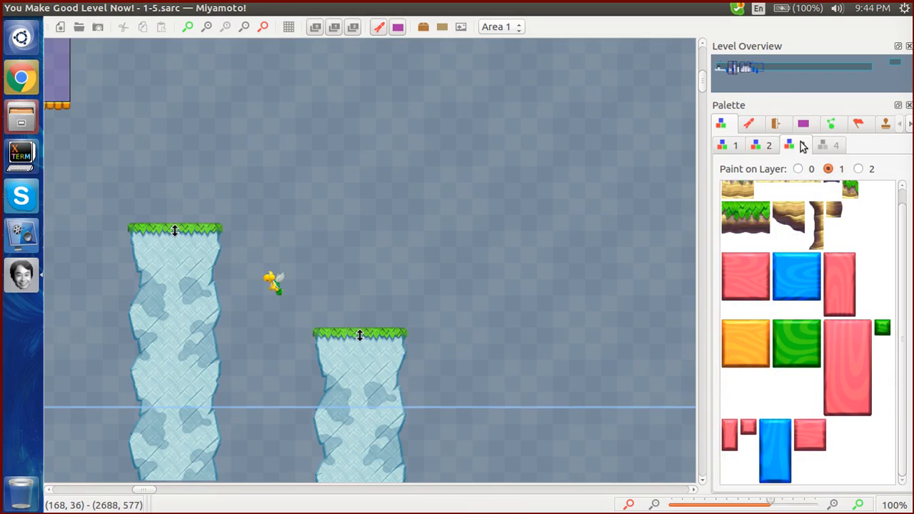
pyautogui.scroll(1, 745, 212)
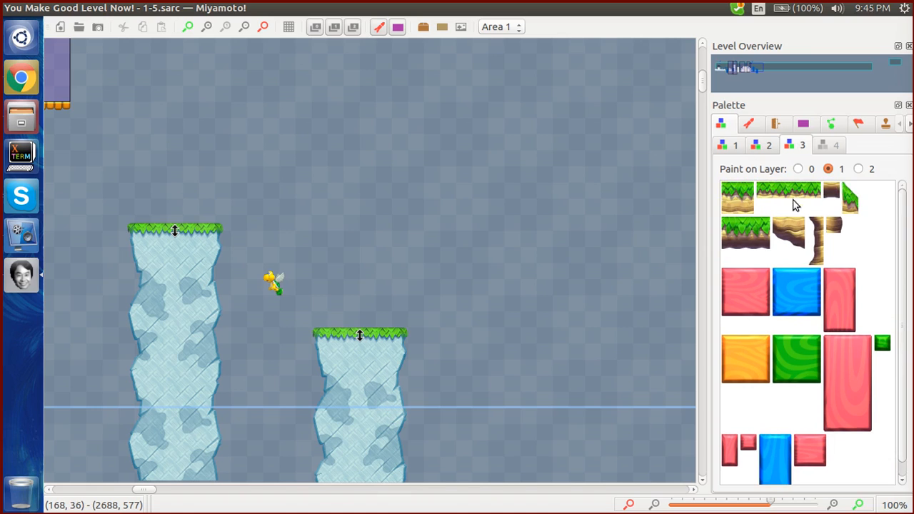
pyautogui.click(740, 146)
pyautogui.scroll(-3, 758, 237)
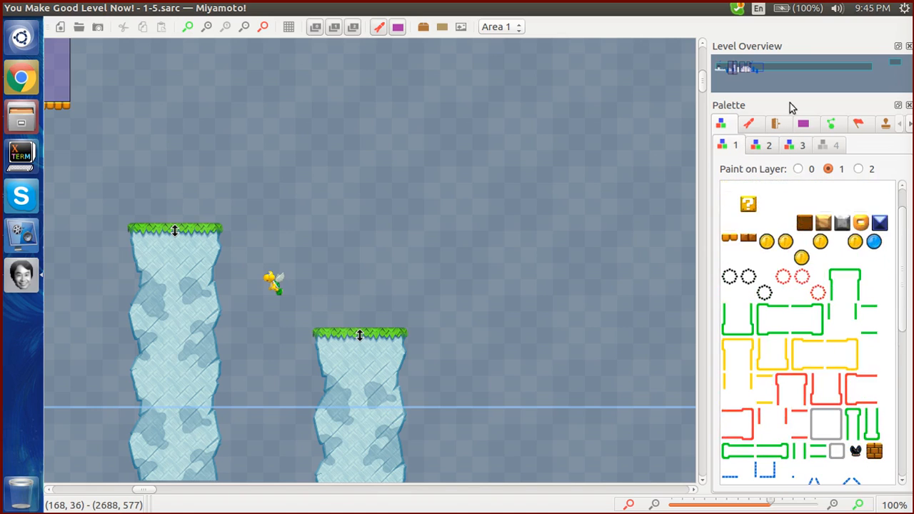
# Paint an upward grass slope of 4x3 tiles on layer 1 beyond the shorter blue pillar, using tileset 2
pyautogui.click(769, 146)
pyautogui.scroll(3, 791, 235)
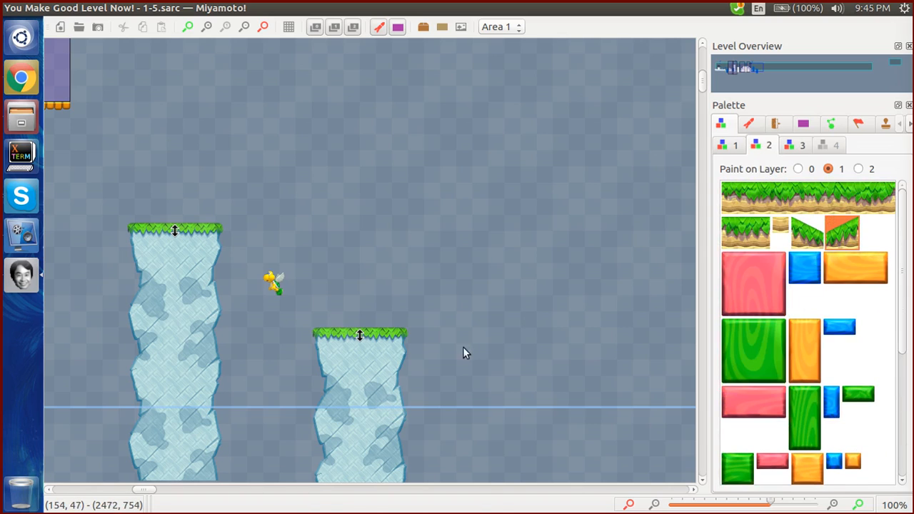
pyautogui.moveTo(452, 351); pyautogui.dragTo(484, 317)
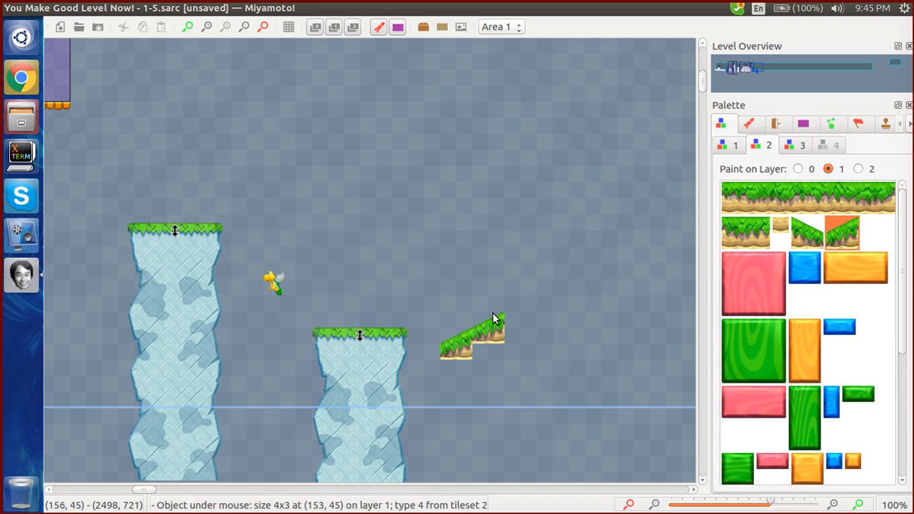
# Browse the terrain pieces and move the new grass slope two tiles down
pyautogui.scroll(-5, 805, 429)
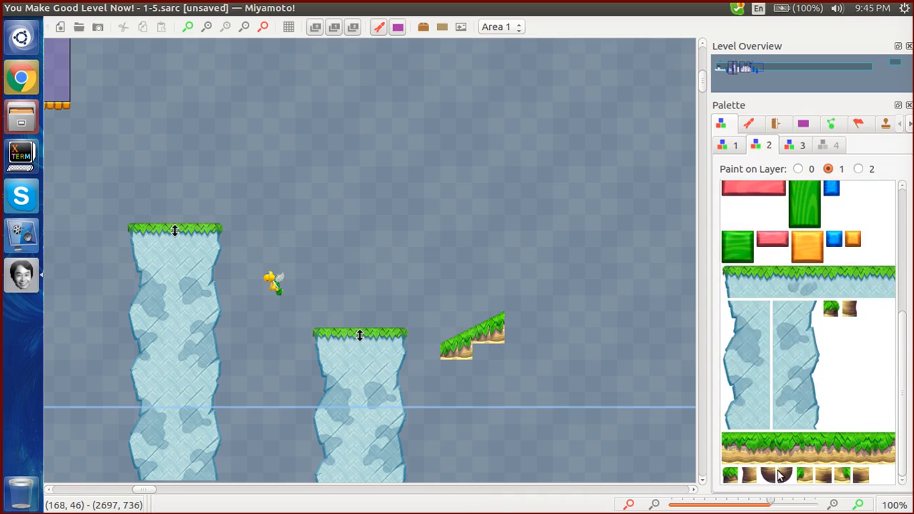
pyautogui.scroll(2, 805, 459)
pyautogui.scroll(5, 804, 458)
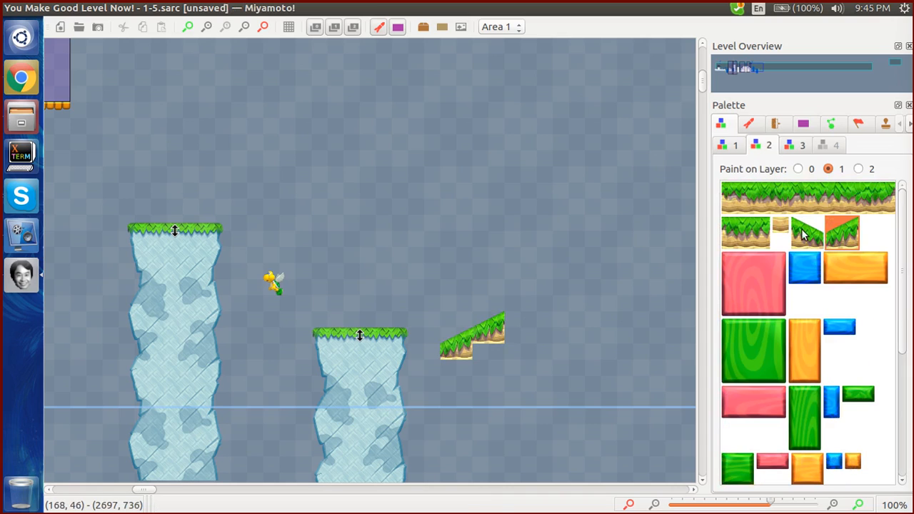
pyautogui.click(791, 147)
pyautogui.click(769, 147)
pyautogui.scroll(-4, 774, 268)
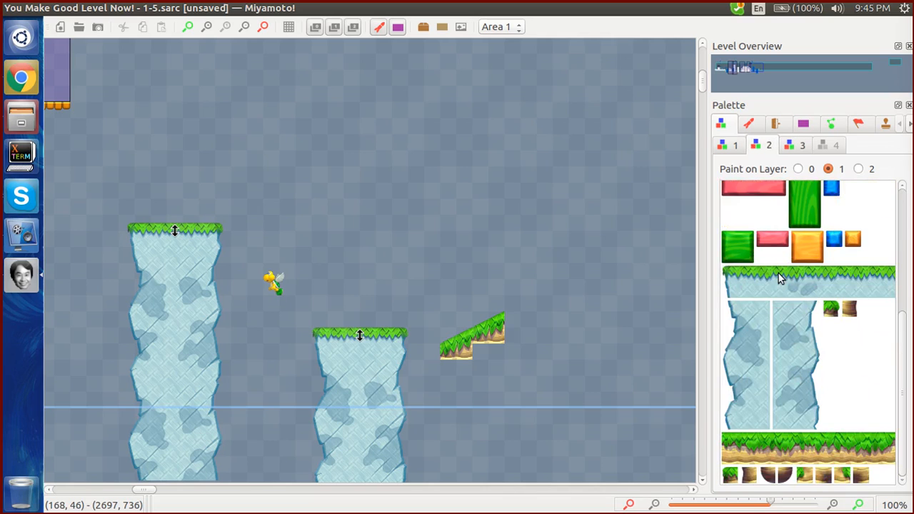
pyautogui.scroll(5, 820, 232)
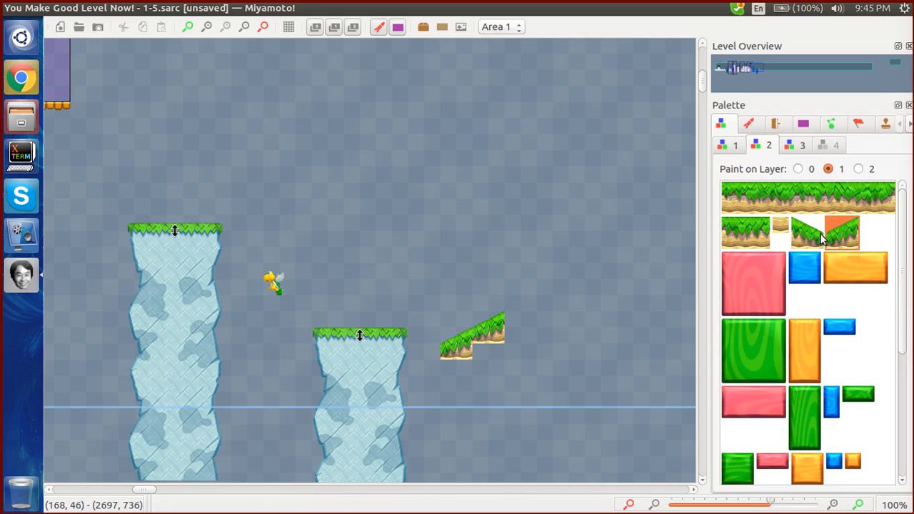
pyautogui.click(493, 339)
pyautogui.moveTo(493, 338); pyautogui.dragTo(507, 351)
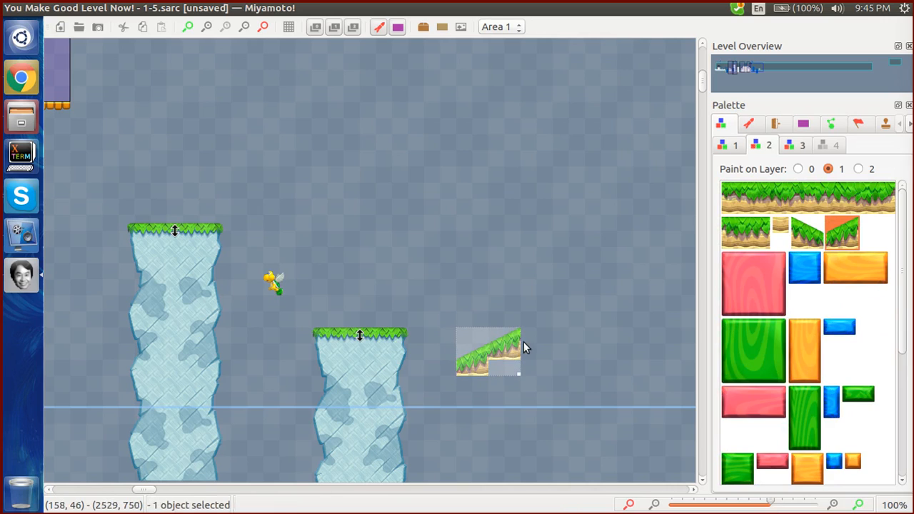
pyautogui.click(524, 342)
pyautogui.moveTo(513, 350); pyautogui.dragTo(498, 364)
pyautogui.click(545, 322)
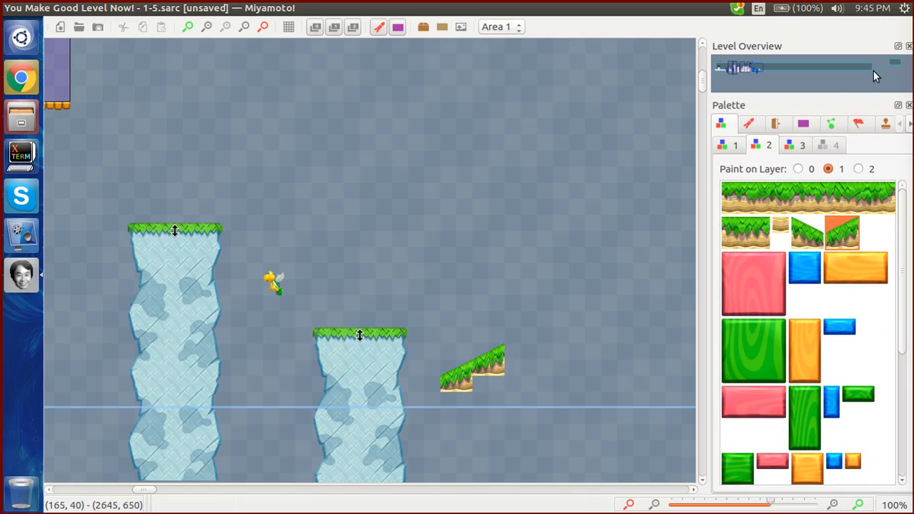
# Add a left grass edge tile at the slope's lower end and shift the slope three tiles right and one up
pyautogui.scroll(-5, 785, 217)
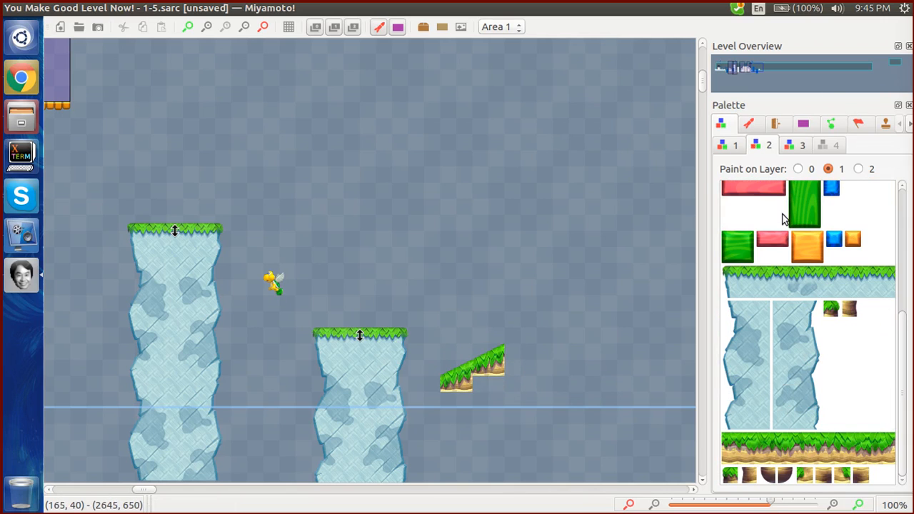
pyautogui.click(729, 477)
pyautogui.rightClick(436, 384)
pyautogui.moveTo(585, 370); pyautogui.dragTo(479, 365)
pyautogui.click(491, 395)
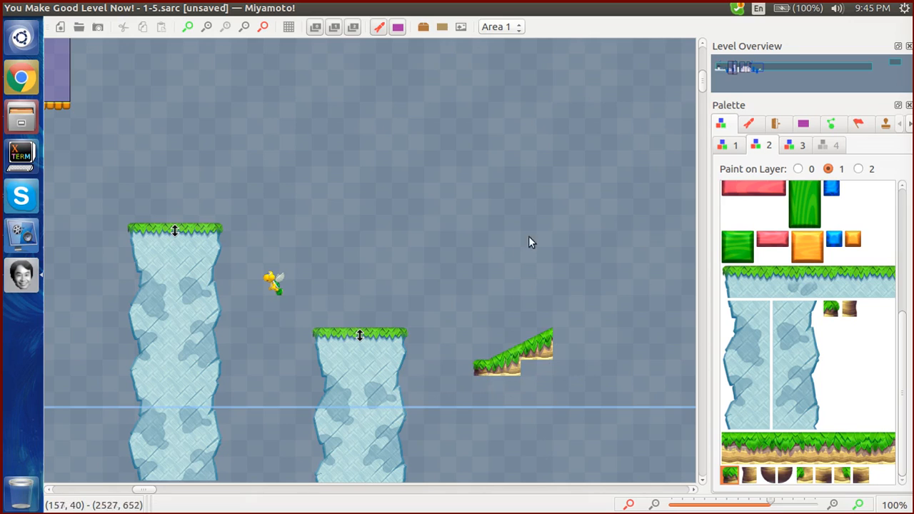
# Paint flat grass ground from tileset 2, about 7x2 tiles, continuing from the slope's upper end
pyautogui.click(834, 314)
pyautogui.click(790, 144)
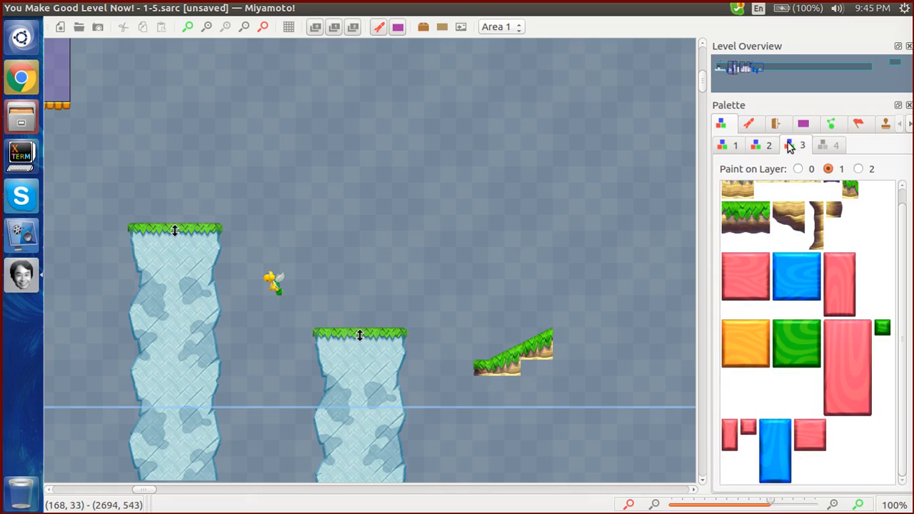
pyautogui.click(727, 148)
pyautogui.scroll(1, 798, 250)
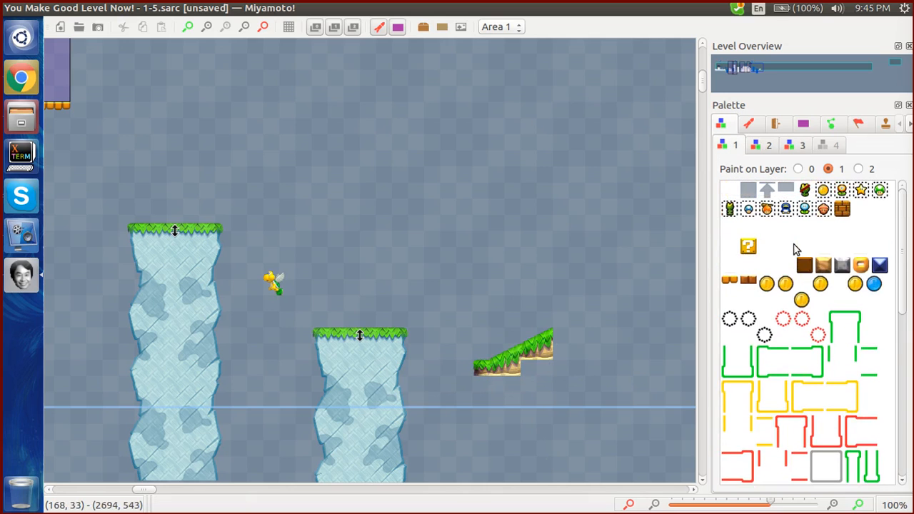
pyautogui.click(766, 145)
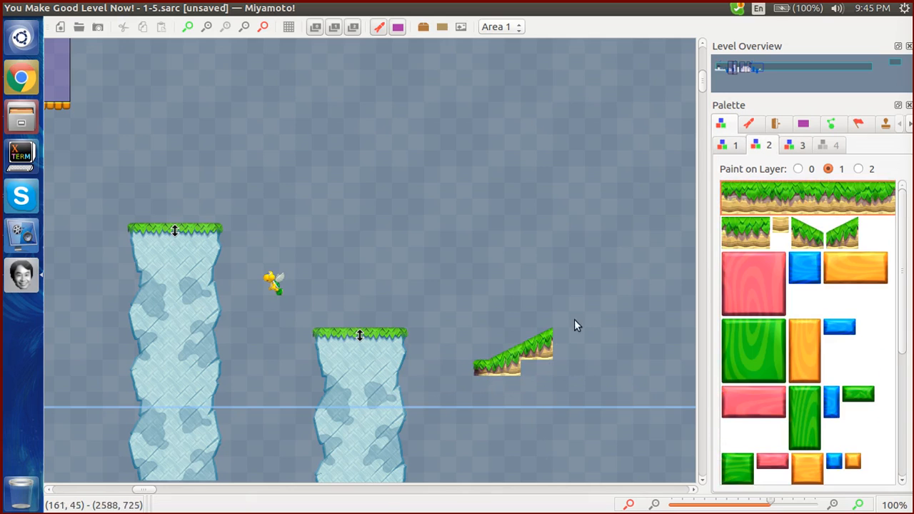
pyautogui.moveTo(566, 331); pyautogui.dragTo(679, 348)
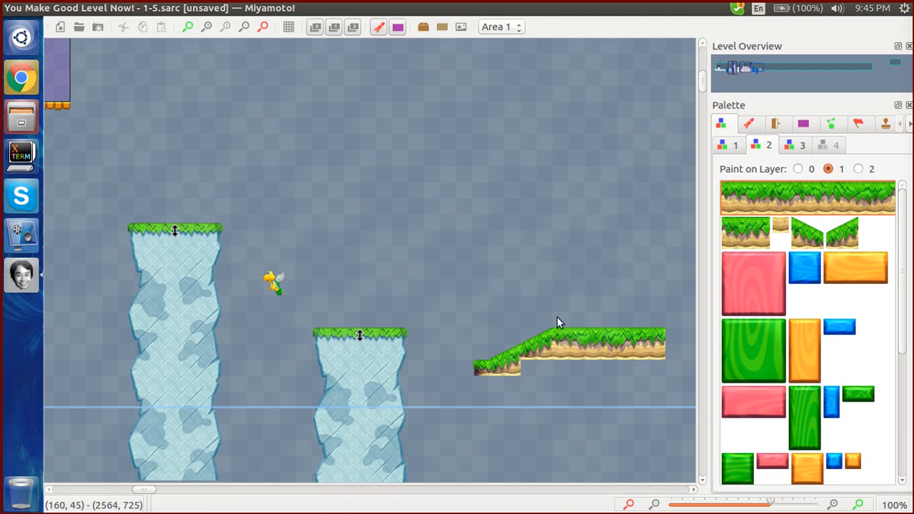
# Shorten the flat grass ground to 4x2 tiles
pyautogui.click(627, 346)
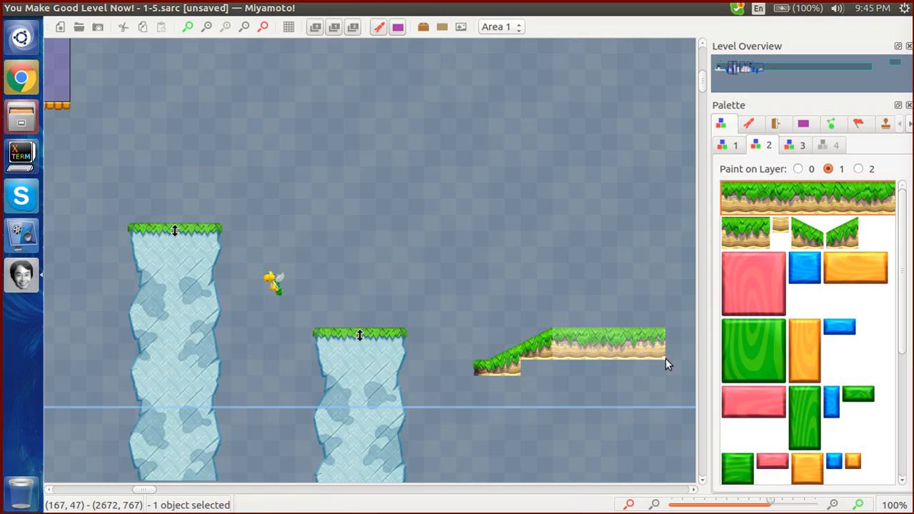
pyautogui.moveTo(663, 358); pyautogui.dragTo(608, 356)
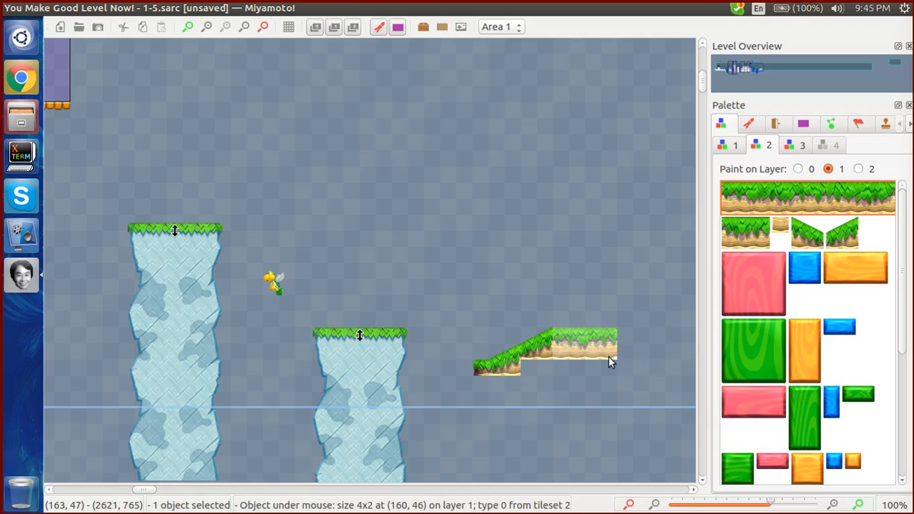
pyautogui.click(658, 274)
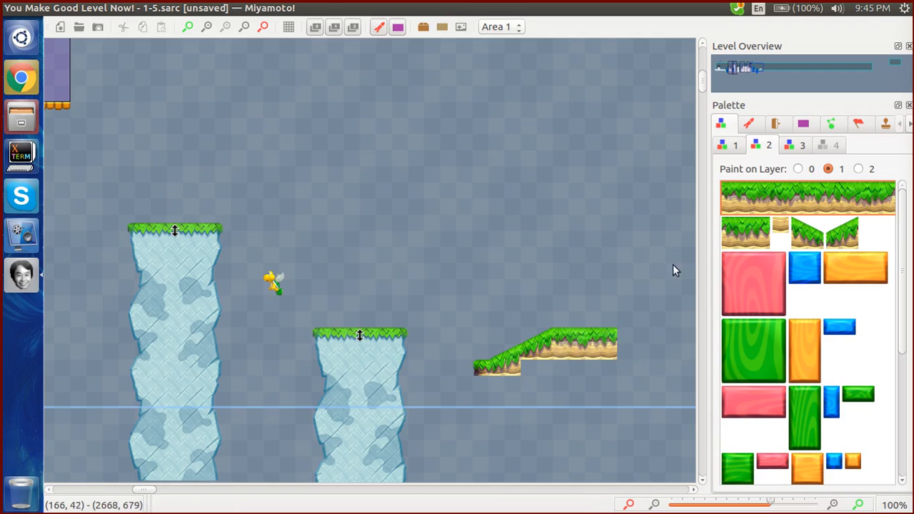
# Add a right grass edge tile at the flat ground's end and a left dirt wall about four tiles tall below the left edge
pyautogui.scroll(-5, 779, 217)
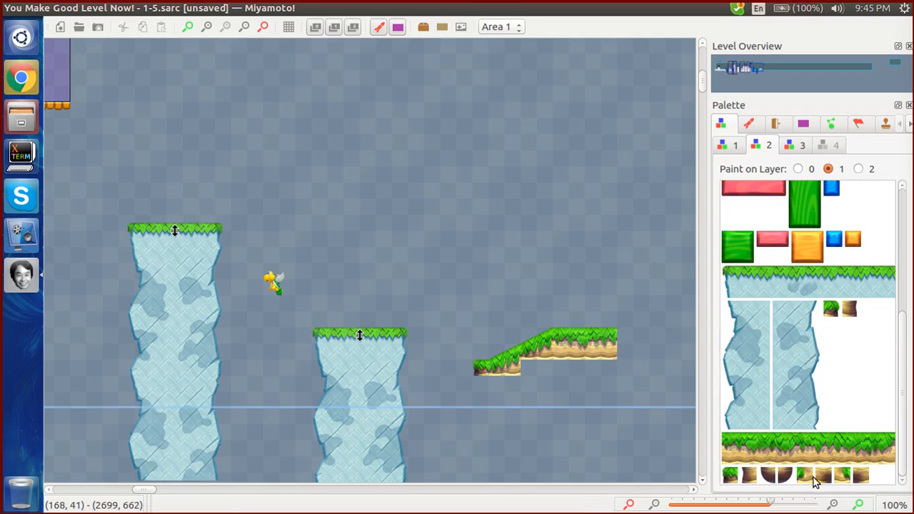
pyautogui.click(833, 311)
pyautogui.click(749, 476)
pyautogui.moveTo(476, 379); pyautogui.dragTo(476, 436)
pyautogui.hscroll(1, 476, 436)
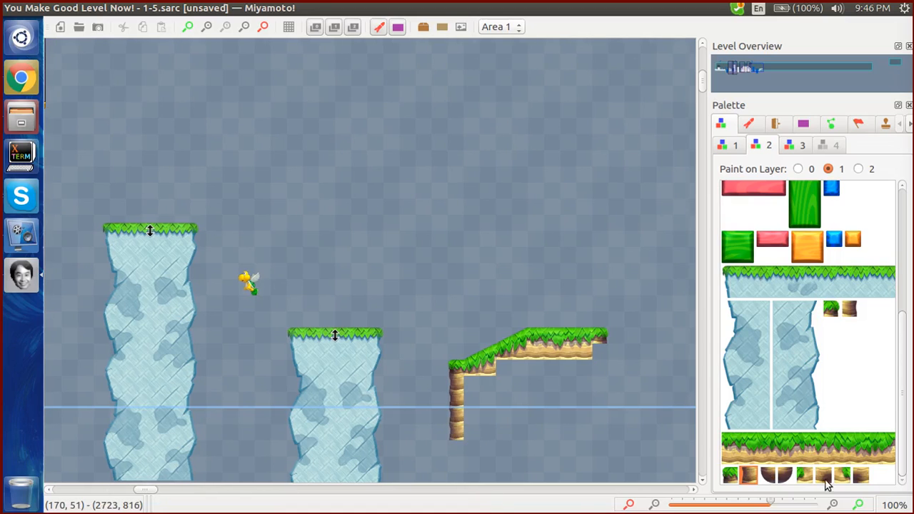
# Paint a right dirt wall about six tiles tall below the right grass edge and fill the platform's interior with dirt from tileset 2
pyautogui.click(850, 316)
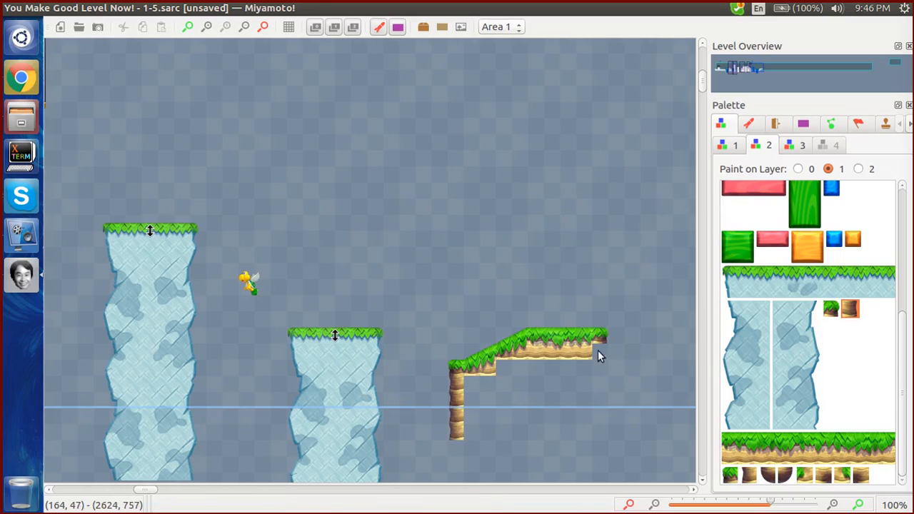
pyautogui.moveTo(601, 351); pyautogui.dragTo(606, 412)
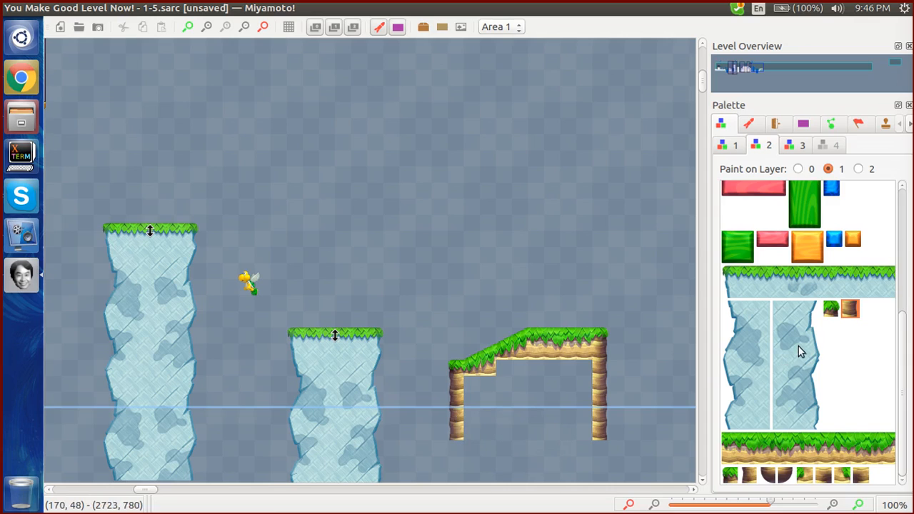
pyautogui.scroll(5, 788, 431)
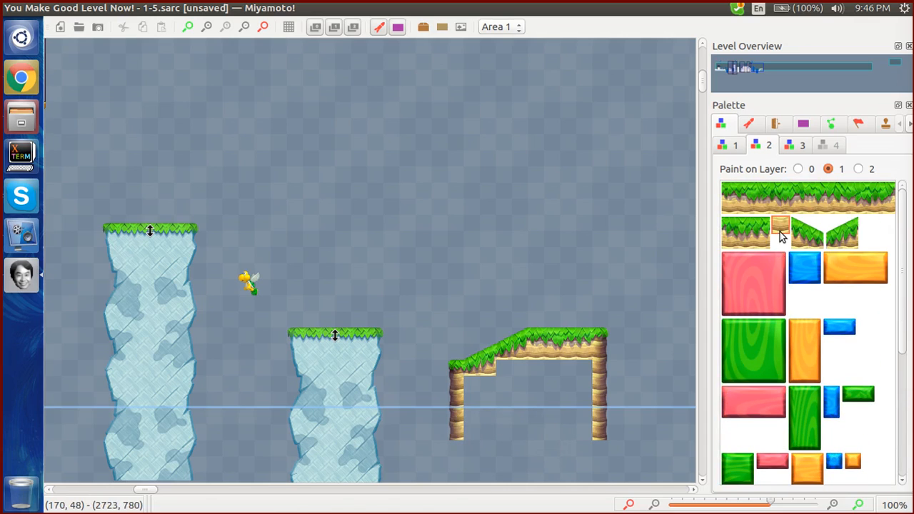
pyautogui.click(780, 231)
pyautogui.moveTo(500, 370)
pyautogui.mouseDown()
pyautogui.moveTo(522, 369)
pyautogui.moveTo(483, 392)
pyautogui.moveTo(580, 431)
pyautogui.mouseUp()
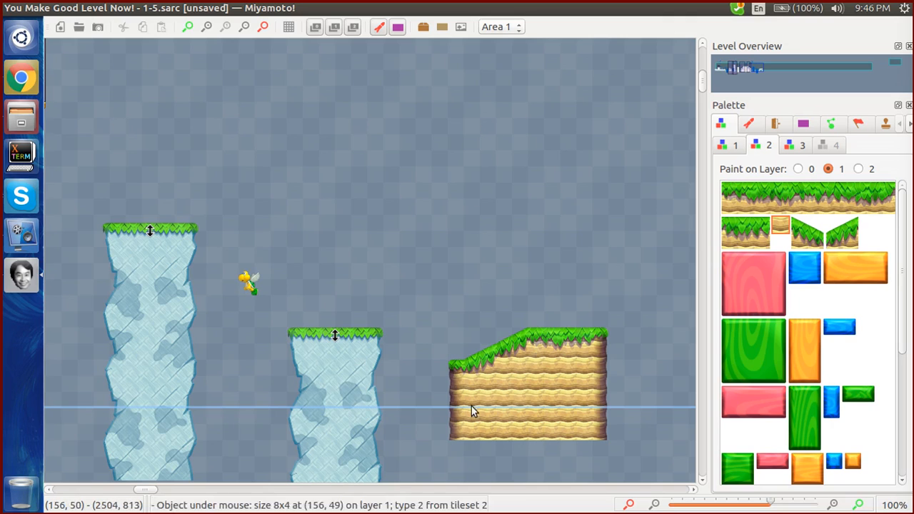
# Check the sprite properties of the existing Monty Mole on the earlier hill to see which location ID it uses
pyautogui.click(752, 125)
pyautogui.click(775, 123)
pyautogui.click(749, 123)
pyautogui.click(778, 234)
pyautogui.hscroll(-6, 541, 222)
pyautogui.scroll(2, 540, 222)
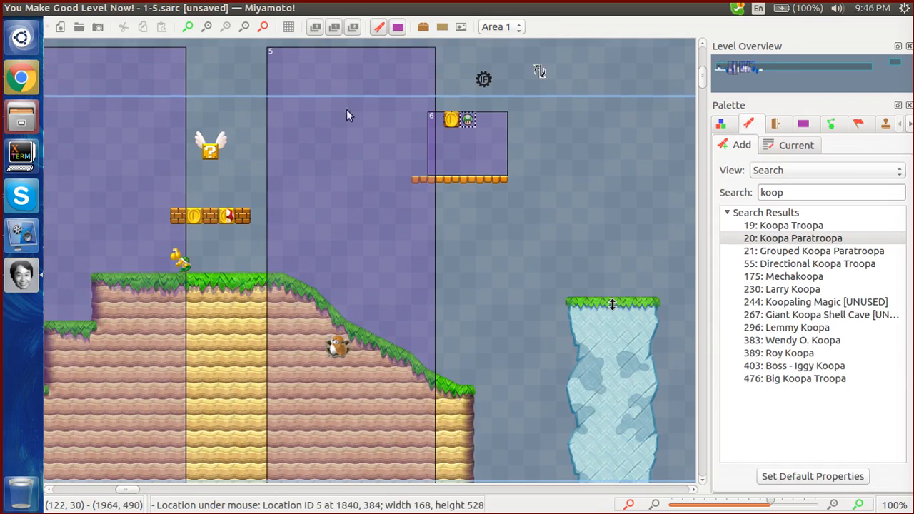
pyautogui.click(337, 346)
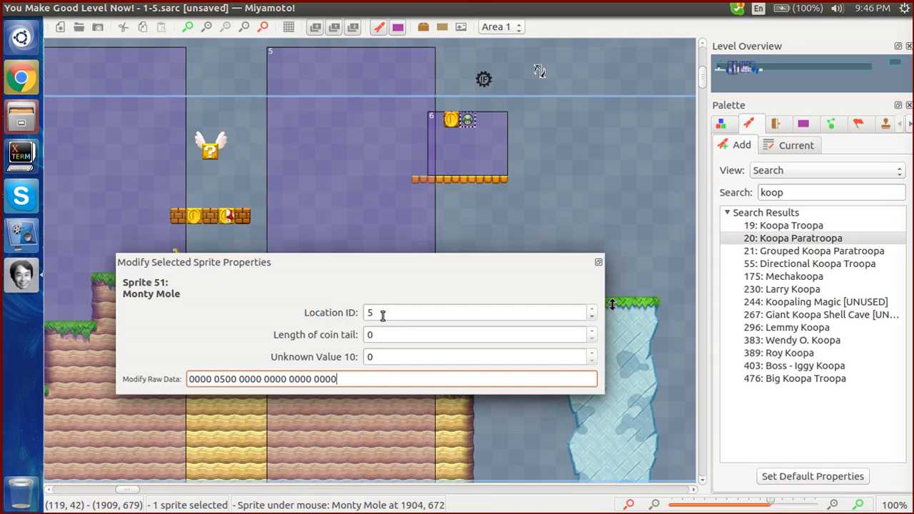
pyautogui.click(480, 228)
pyautogui.hscroll(2, 479, 227)
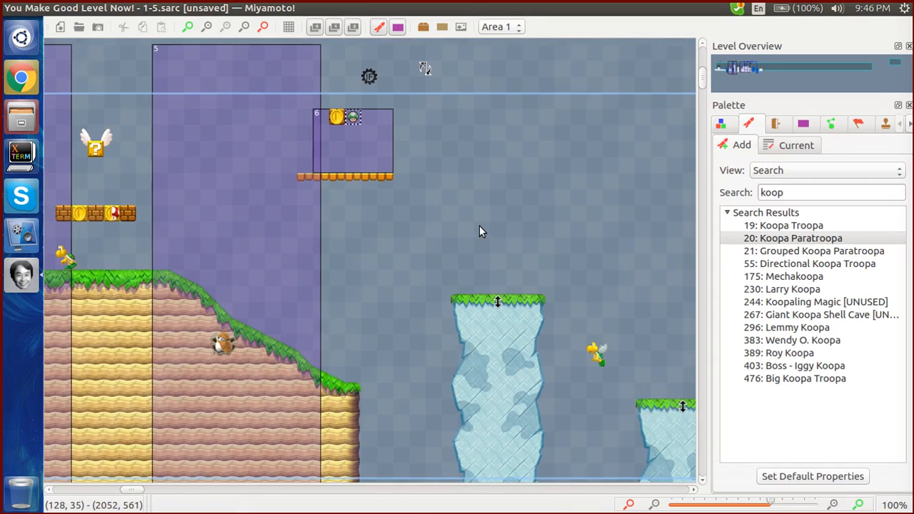
pyautogui.hscroll(8, 479, 229)
pyautogui.scroll(-1, 479, 229)
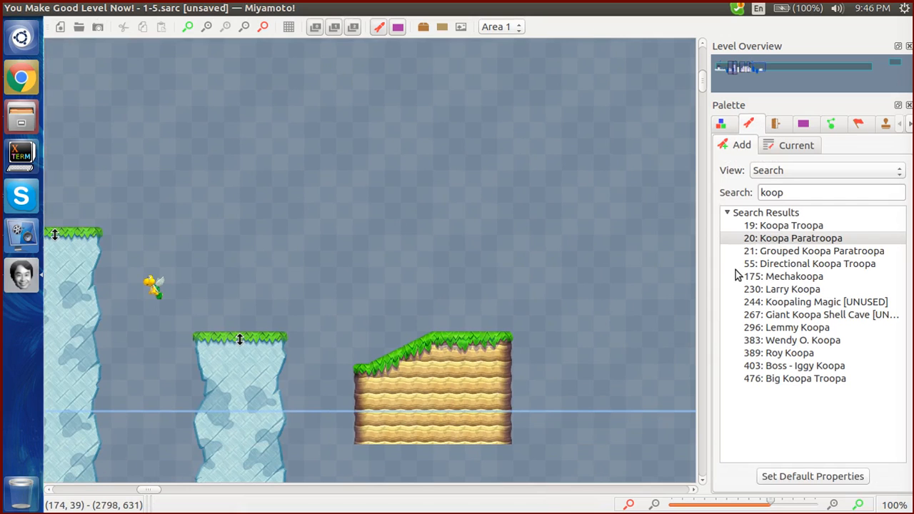
# Examine the level from the earlier hill and its locations across the blue pillars to the new dirt platform
pyautogui.hscroll(-6, 675, 259)
pyautogui.scroll(1, 674, 259)
pyautogui.hscroll(6, 675, 259)
pyautogui.hscroll(2, 675, 258)
pyautogui.scroll(-1, 674, 259)
pyautogui.hscroll(-13, 674, 259)
pyautogui.scroll(2, 675, 258)
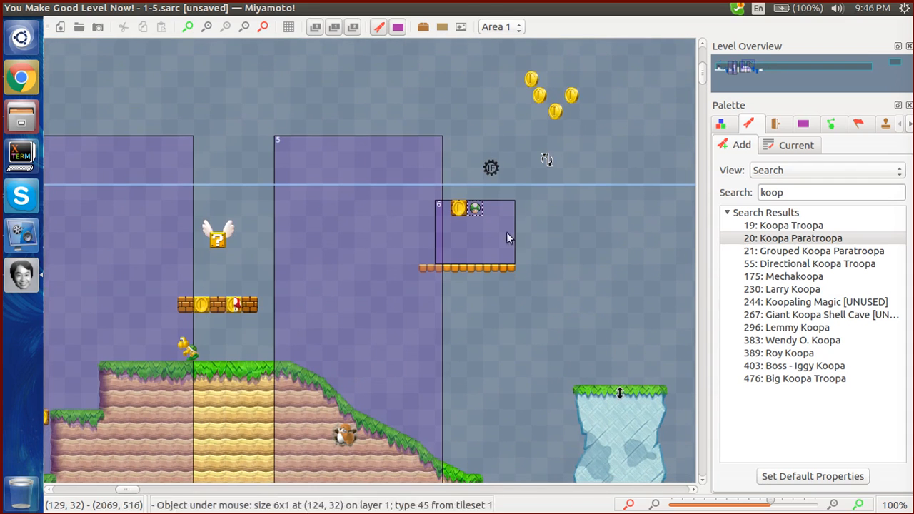
pyautogui.hscroll(17, 630, 281)
pyautogui.scroll(-5, 631, 281)
pyautogui.hscroll(-6, 630, 280)
pyautogui.scroll(1, 631, 281)
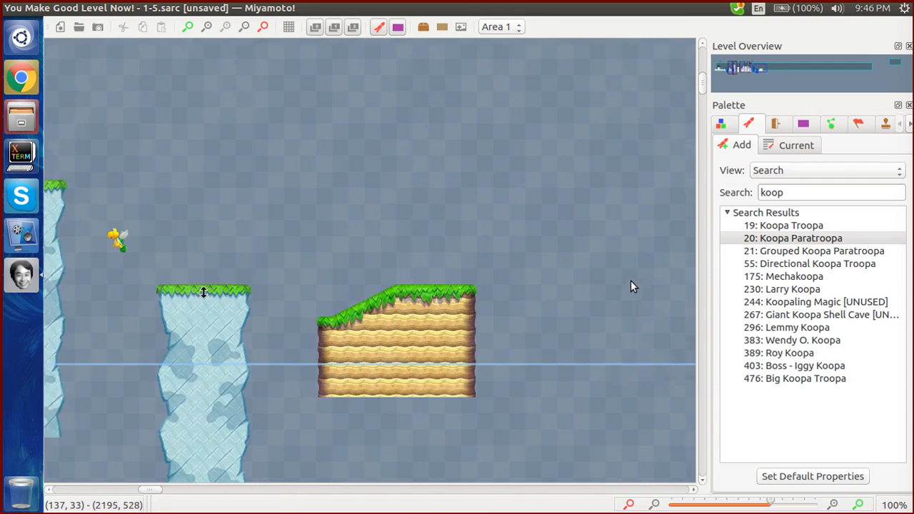
pyautogui.hscroll(1, 630, 280)
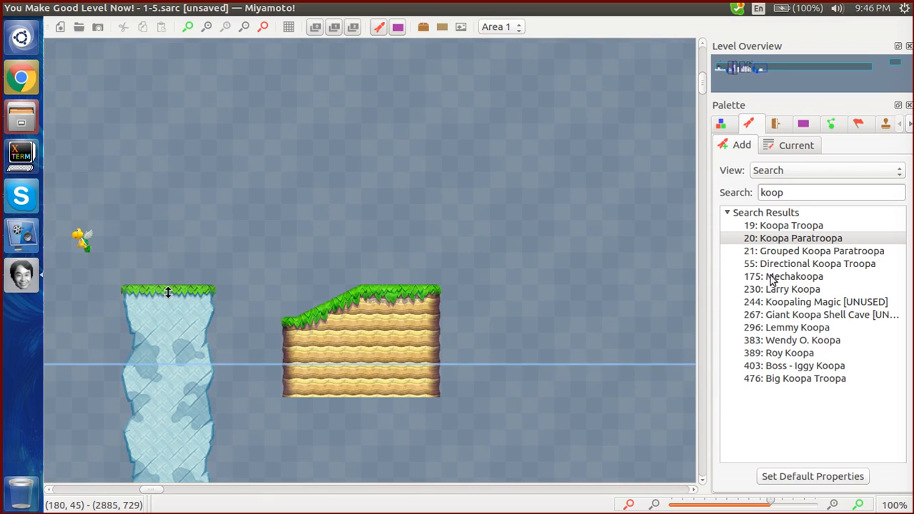
# Find the Monty Mole sprite by searching "monty" and place one inside the new dirt platform, just below its flat grass top
pyautogui.moveTo(797, 190); pyautogui.dragTo(724, 187)
pyautogui.write('monty')
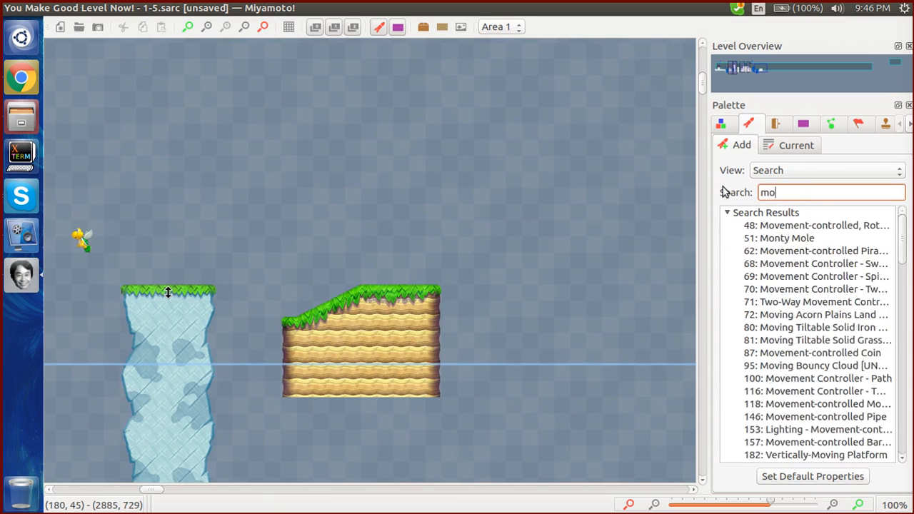
pyautogui.click(758, 225)
pyautogui.rightClick(533, 259)
pyautogui.moveTo(532, 259); pyautogui.dragTo(388, 318)
pyautogui.moveTo(390, 264); pyautogui.dragTo(409, 352)
pyautogui.moveTo(419, 415); pyautogui.dragTo(423, 430)
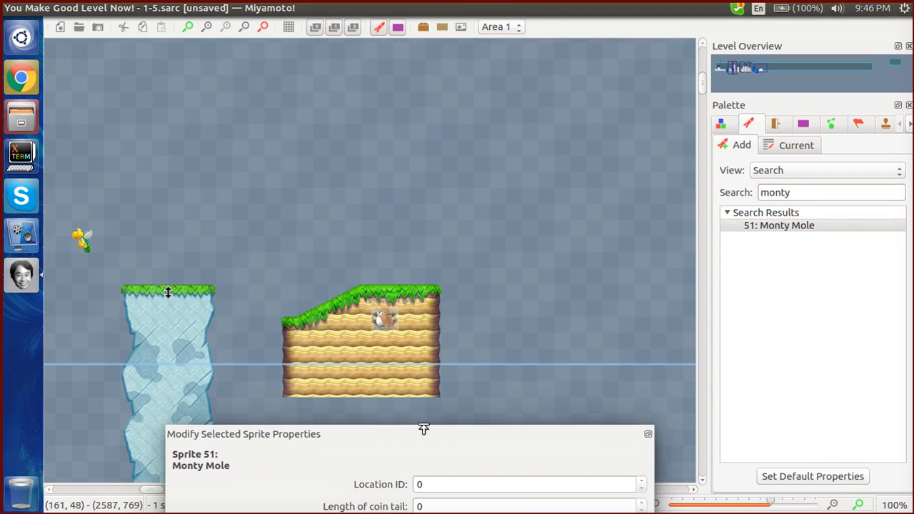
pyautogui.moveTo(388, 310); pyautogui.dragTo(398, 321)
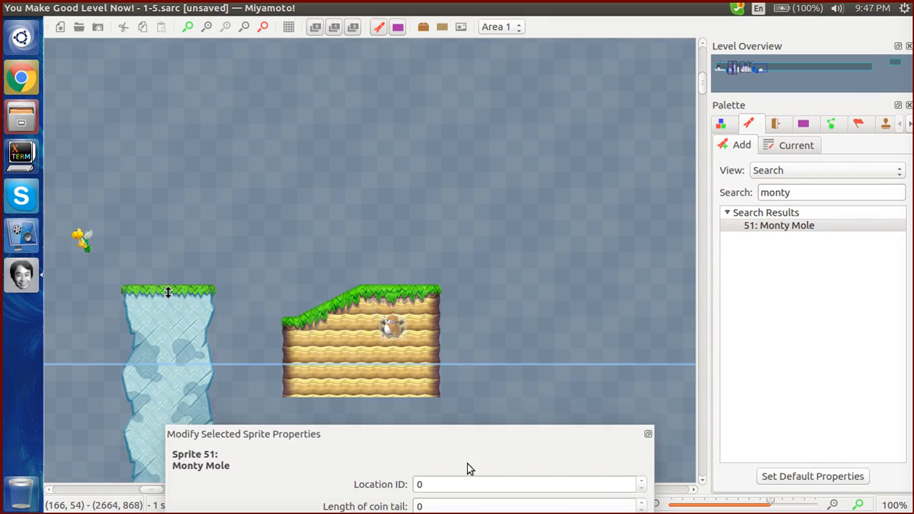
# Set the new Monty Mole's Location ID to 7
pyautogui.moveTo(462, 427); pyautogui.dragTo(433, 264)
pyautogui.moveTo(446, 449); pyautogui.dragTo(404, 329)
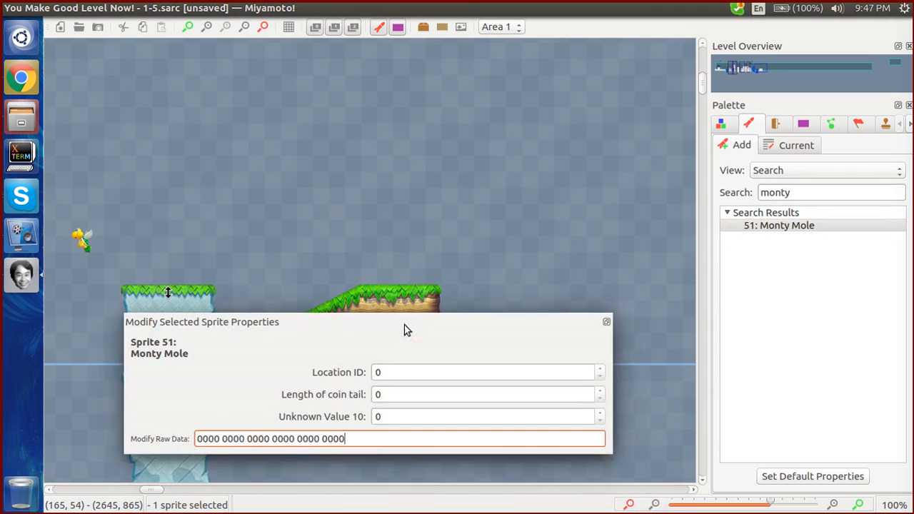
pyautogui.click(414, 370)
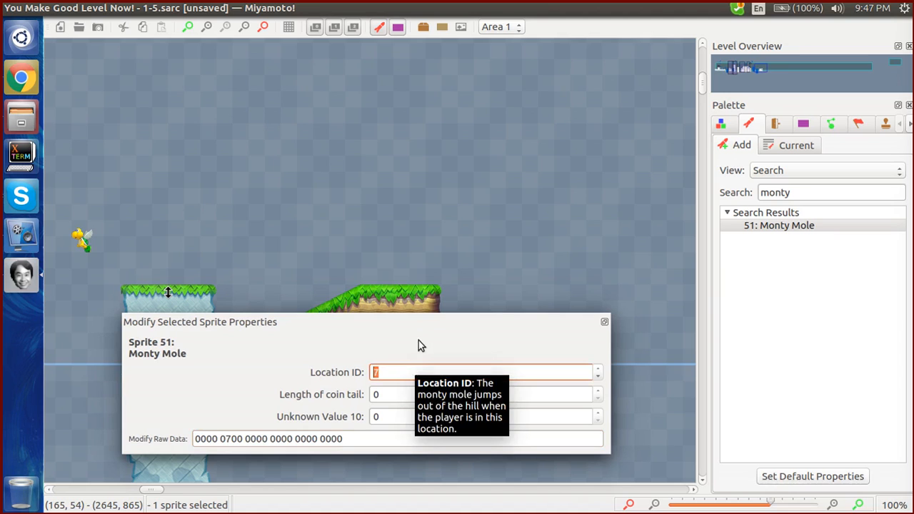
pyautogui.click(486, 256)
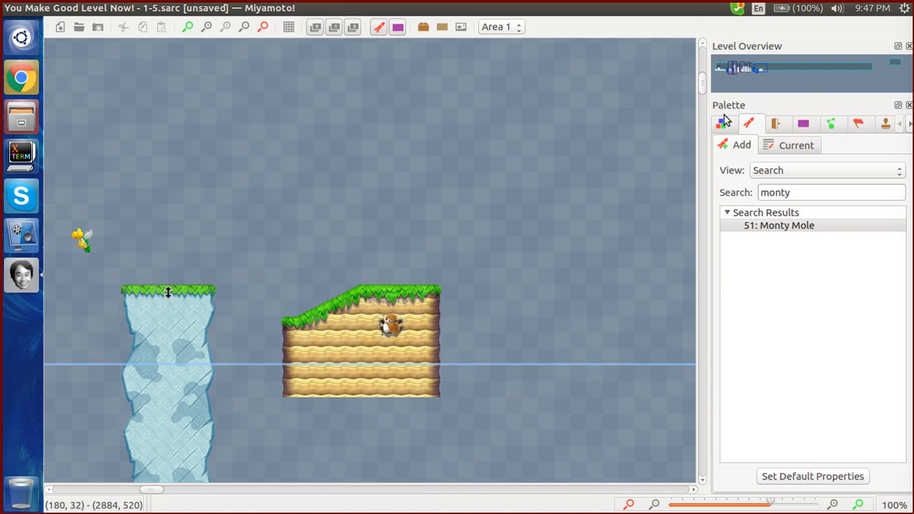
# Draw a tall location about 139x425 starting high above the new platform and reaching down over the Monty Mole
pyautogui.click(802, 125)
pyautogui.scroll(4, 454, 88)
pyautogui.moveTo(461, 89); pyautogui.dragTo(324, 509)
pyautogui.scroll(-7, 515, 287)
pyautogui.click(466, 265)
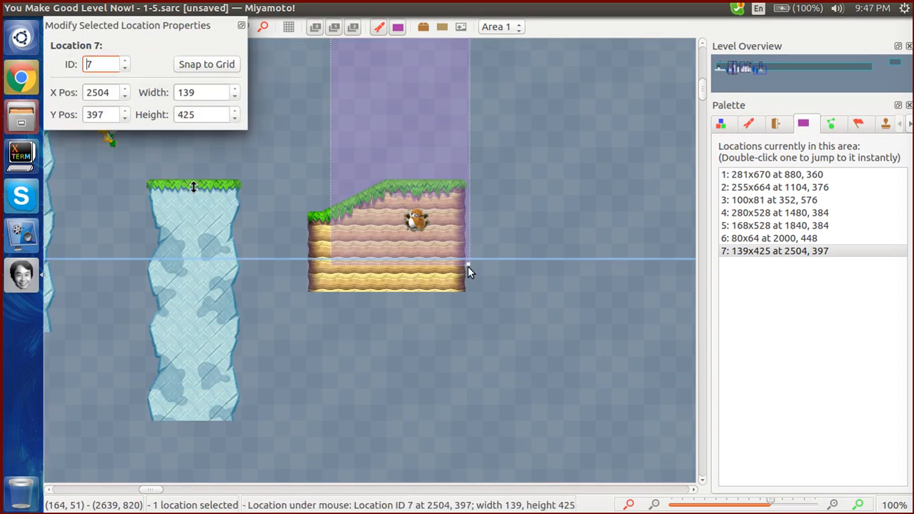
# Reposition location 7 to X 2512, Y 392 and resize it to 224x456, reaching the platform's base and snapped to the grid
pyautogui.moveTo(468, 264); pyautogui.dragTo(466, 293)
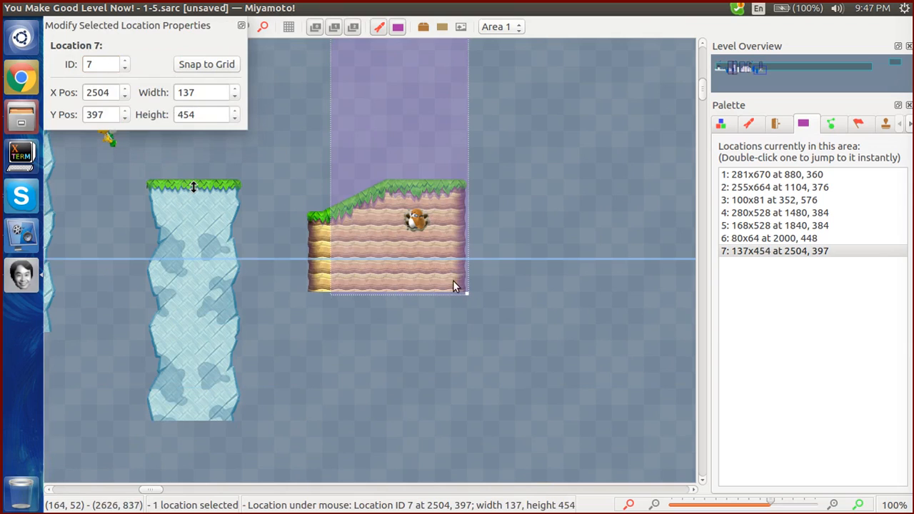
pyautogui.moveTo(405, 98); pyautogui.dragTo(412, 98)
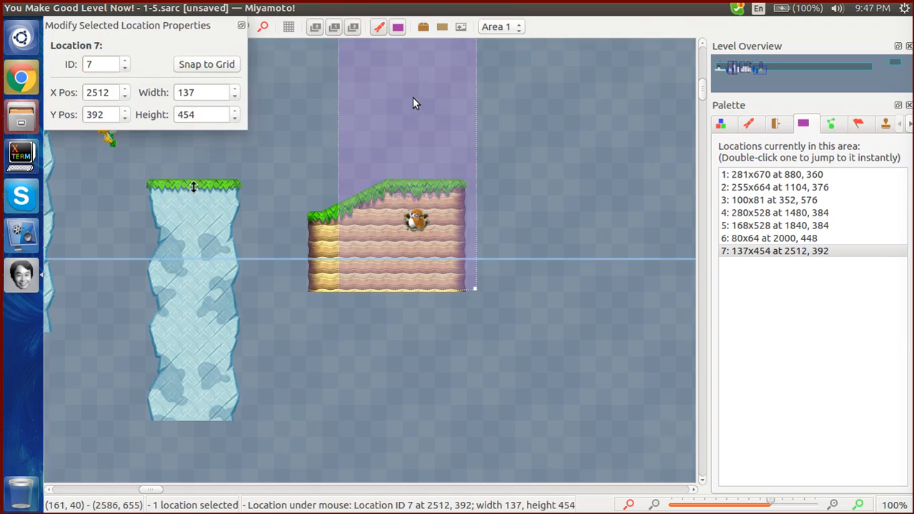
pyautogui.moveTo(476, 291); pyautogui.dragTo(562, 290)
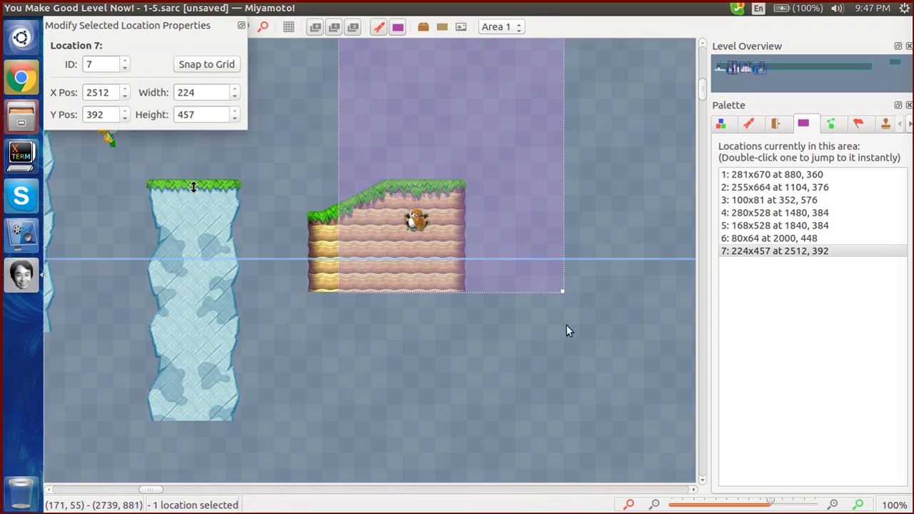
pyautogui.click(221, 64)
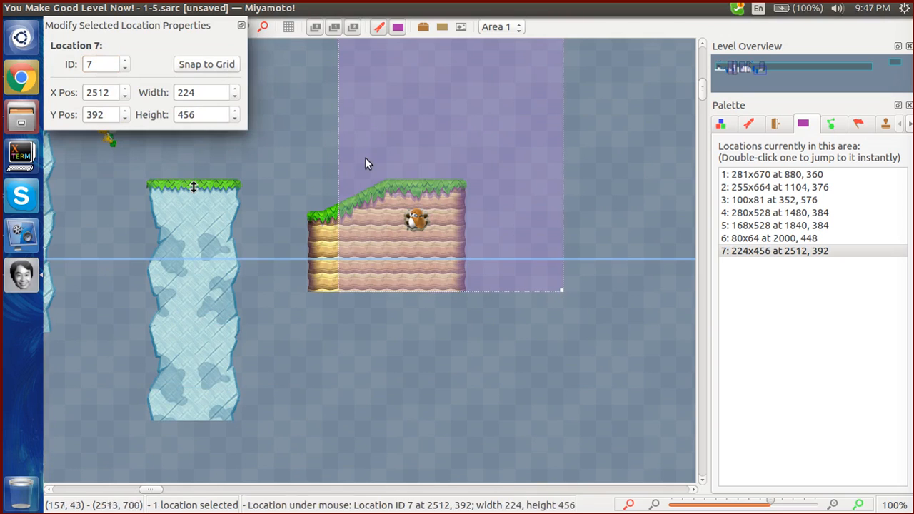
pyautogui.click(283, 131)
# Check the new Monty Mole's location ID and how far location 7 extends above and below the platform
pyautogui.hscroll(1, 283, 130)
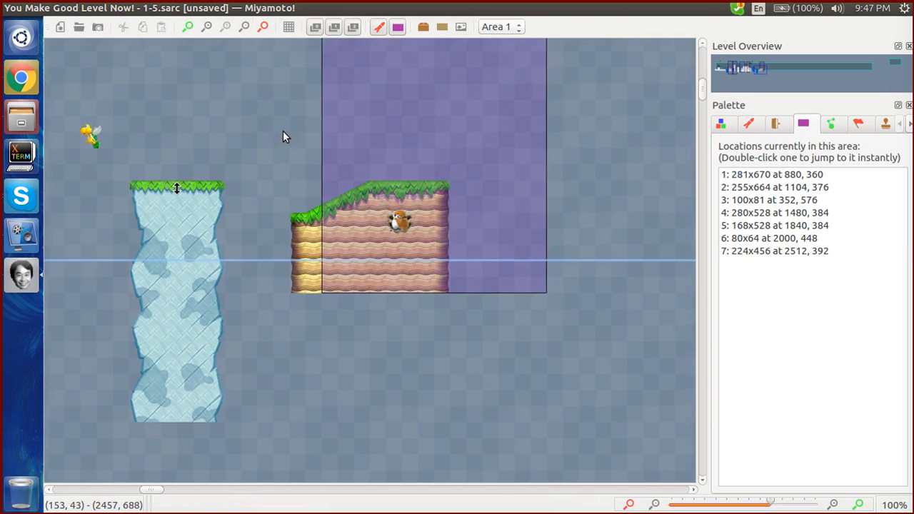
pyautogui.scroll(4, 283, 131)
pyautogui.hscroll(2, 283, 131)
pyautogui.scroll(3, 283, 131)
pyautogui.hscroll(-2, 283, 130)
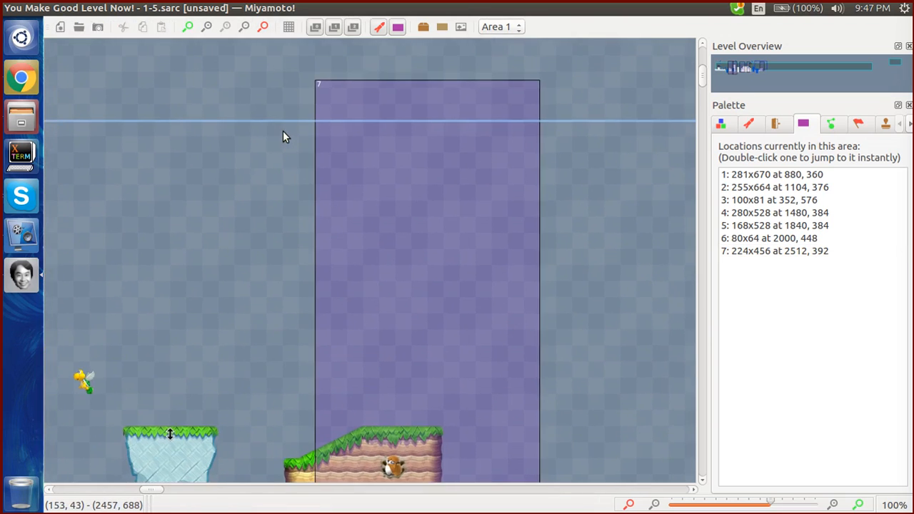
pyautogui.scroll(-4, 282, 131)
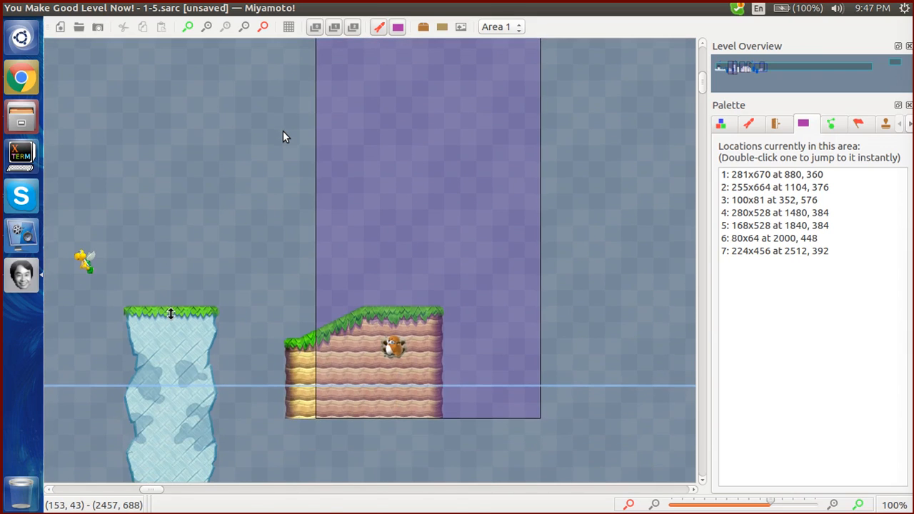
pyautogui.click(401, 344)
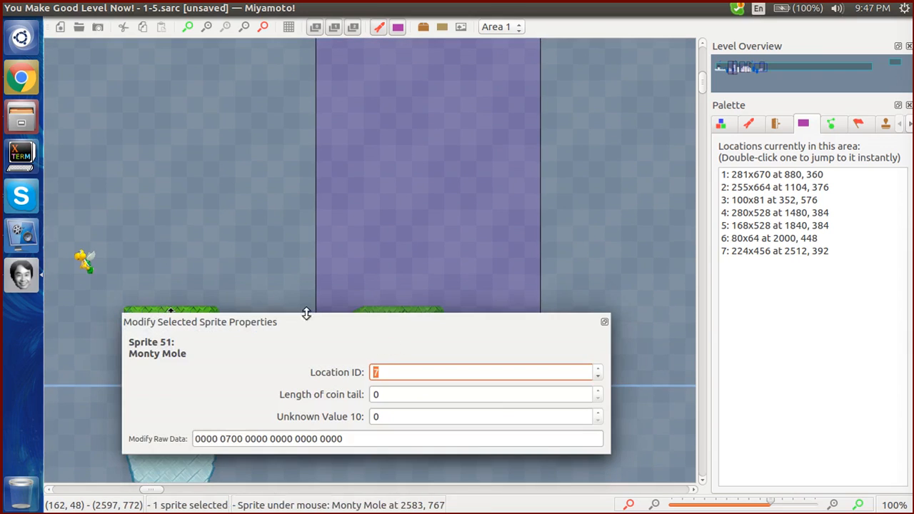
pyautogui.click(307, 289)
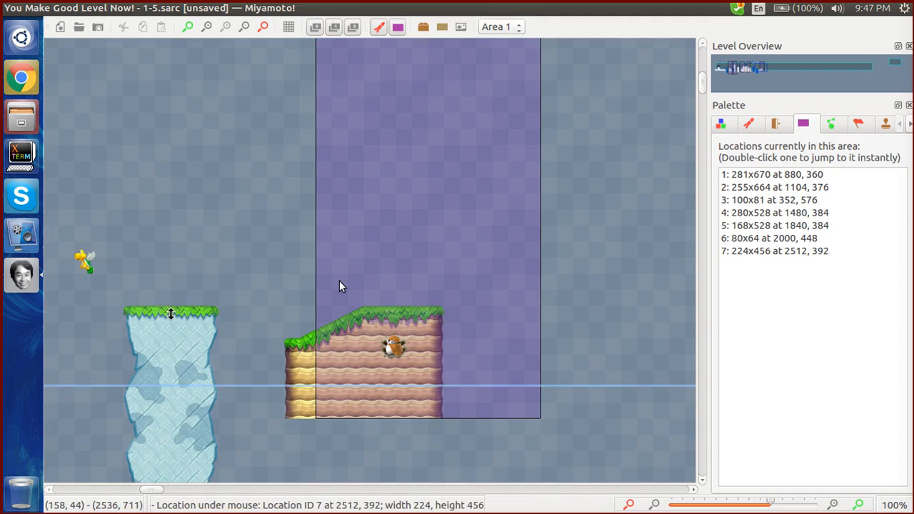
pyautogui.click(320, 412)
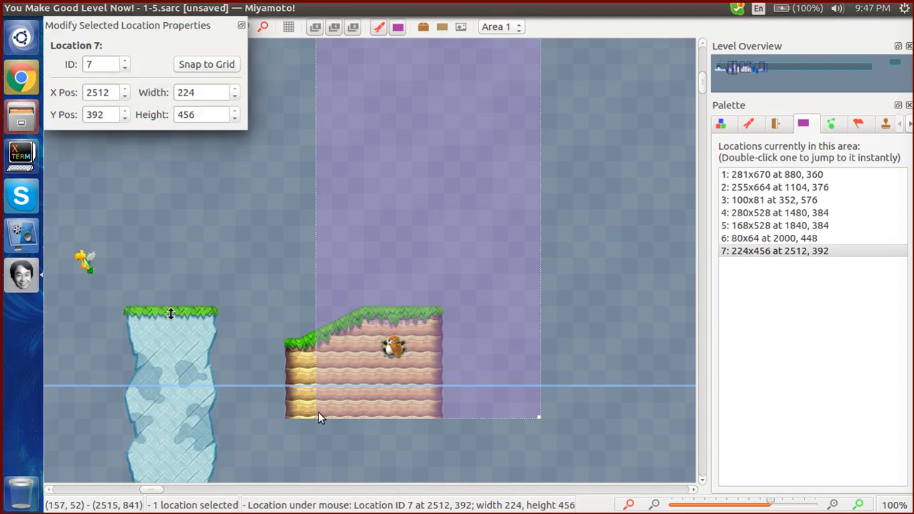
pyautogui.scroll(5, 379, 304)
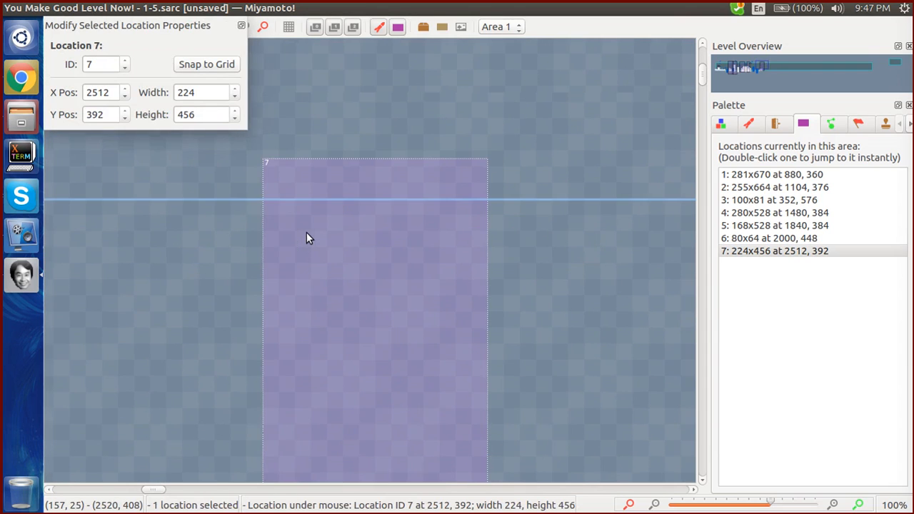
# Shift location 7 to X 2480 to align with the platform's left edge and widen it to 256, snapped to the grid
pyautogui.scroll(-5, 307, 238)
pyautogui.moveTo(427, 161); pyautogui.dragTo(397, 164)
pyautogui.moveTo(579, 344); pyautogui.dragTo(612, 343)
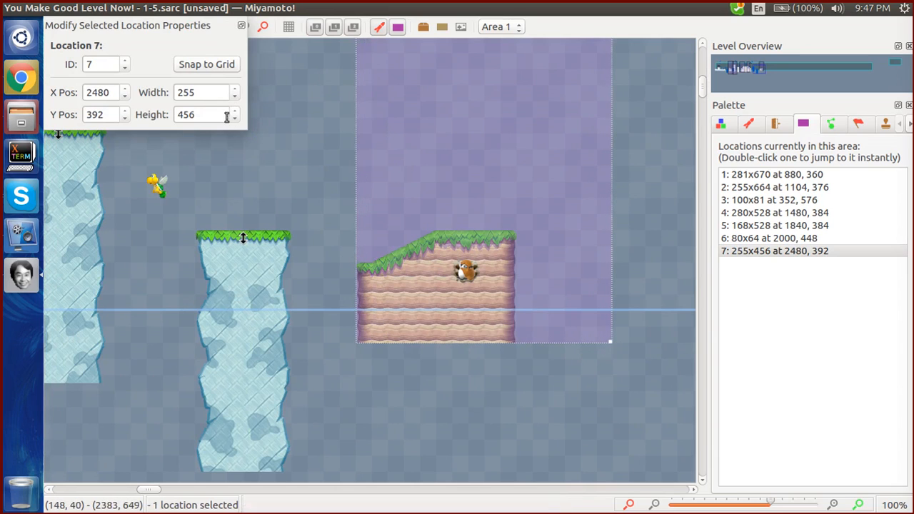
pyautogui.click(204, 64)
pyautogui.click(296, 131)
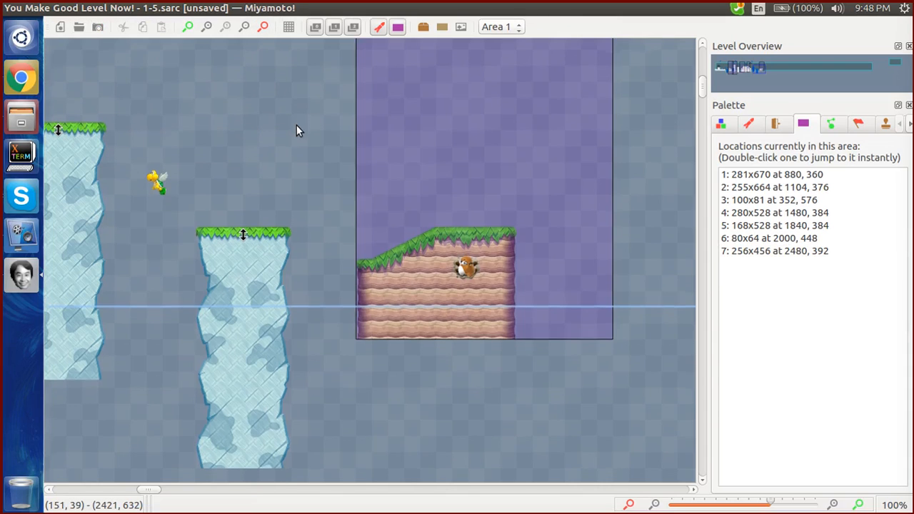
# Narrow location 7 to 208x456, ending about three tiles past the platform's right edge, and snap it to the grid
pyautogui.scroll(2, 296, 131)
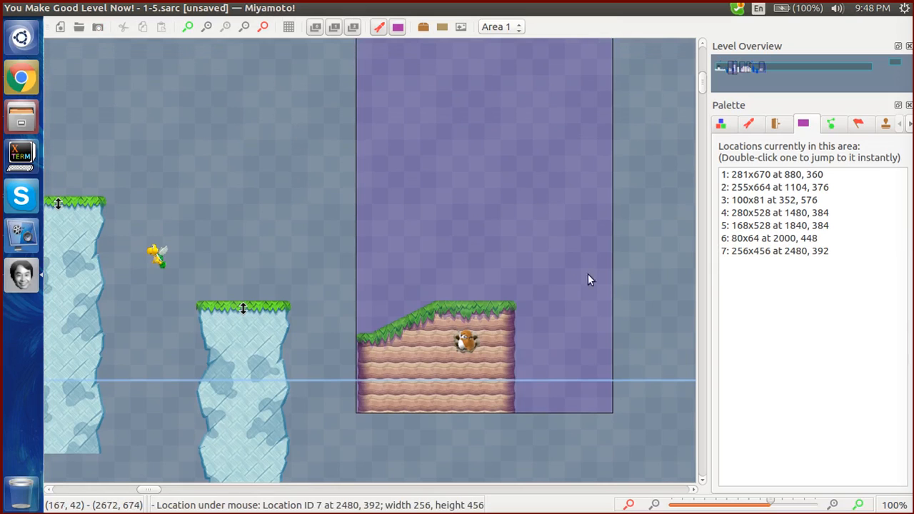
pyautogui.click(612, 411)
pyautogui.click(611, 413)
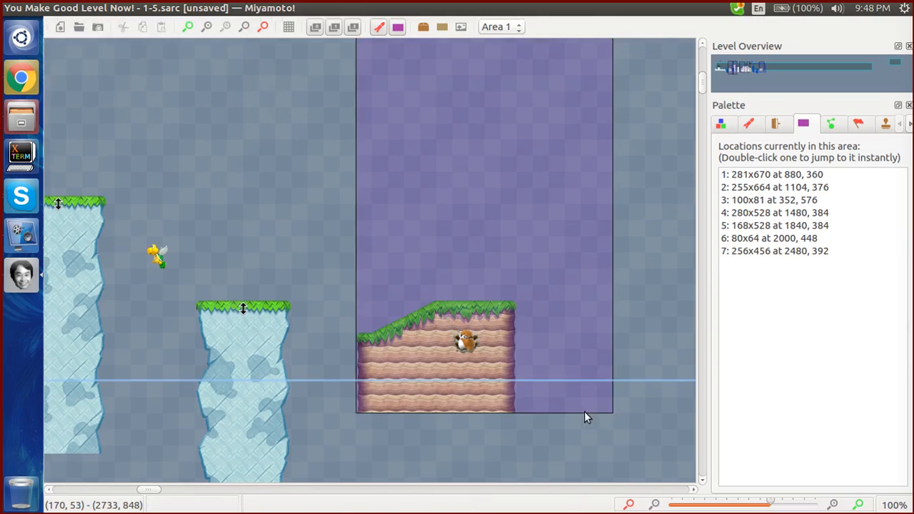
pyautogui.click(575, 412)
pyautogui.moveTo(605, 411); pyautogui.dragTo(564, 415)
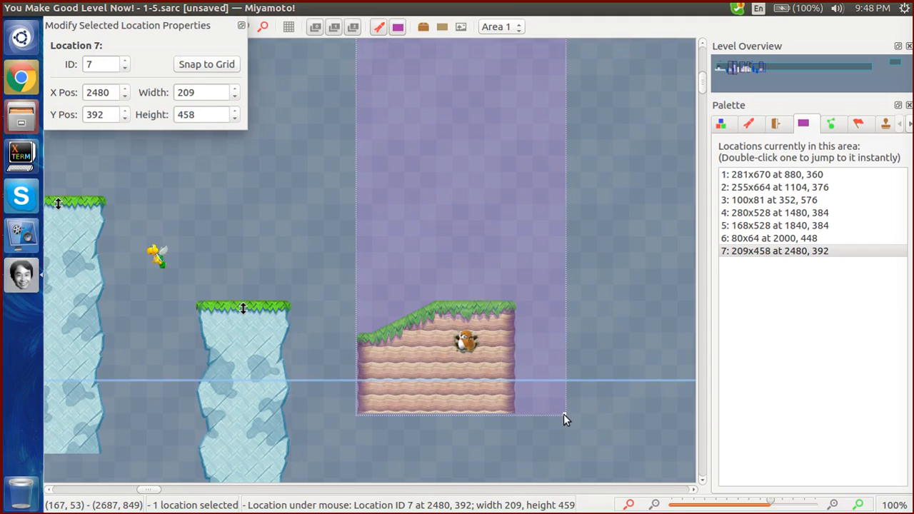
pyautogui.click(195, 63)
pyautogui.click(278, 213)
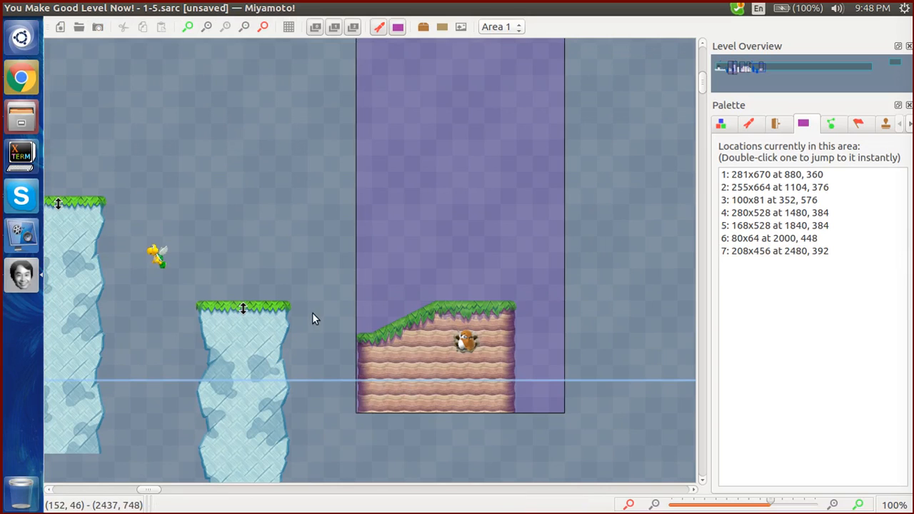
# Search the sprites for "moving", with the empty area beyond the Monty Mole platform in view
pyautogui.hscroll(2, 333, 300)
pyautogui.scroll(1, 334, 300)
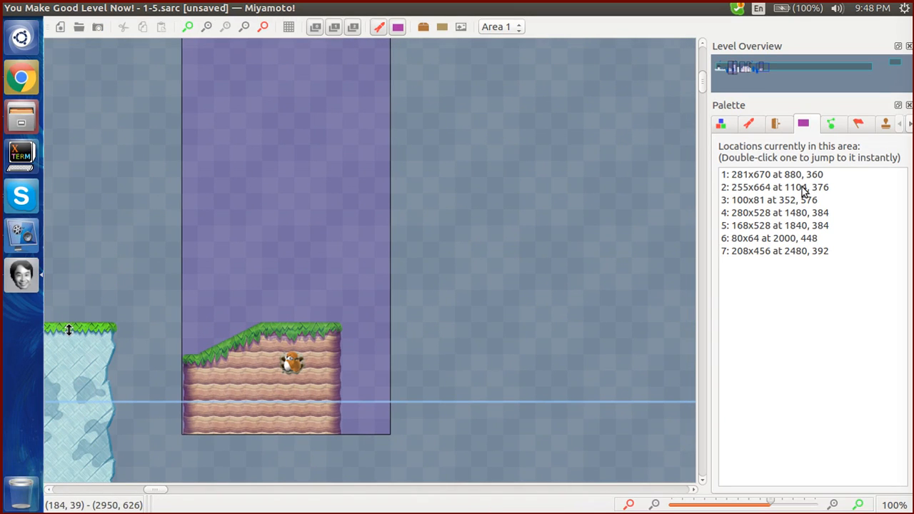
pyautogui.click(750, 126)
pyautogui.moveTo(792, 193); pyautogui.dragTo(707, 193)
pyautogui.write('moving')
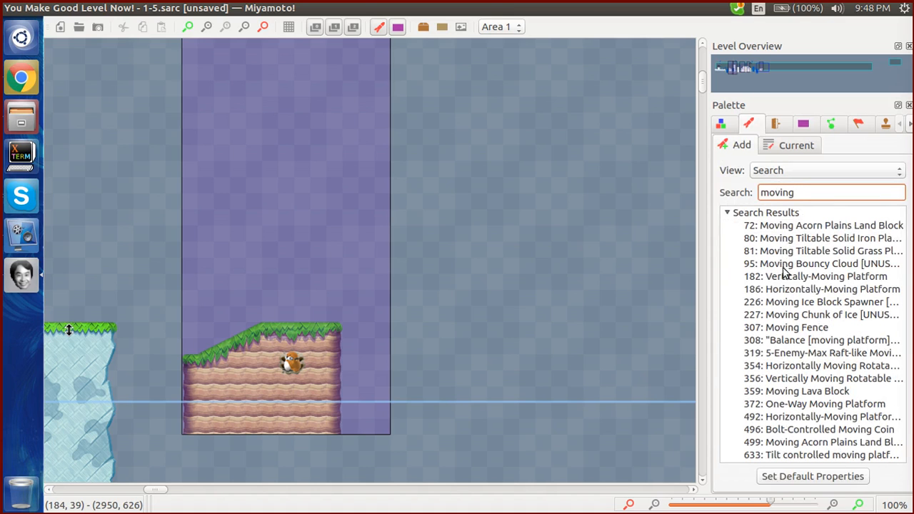
pyautogui.click(787, 365)
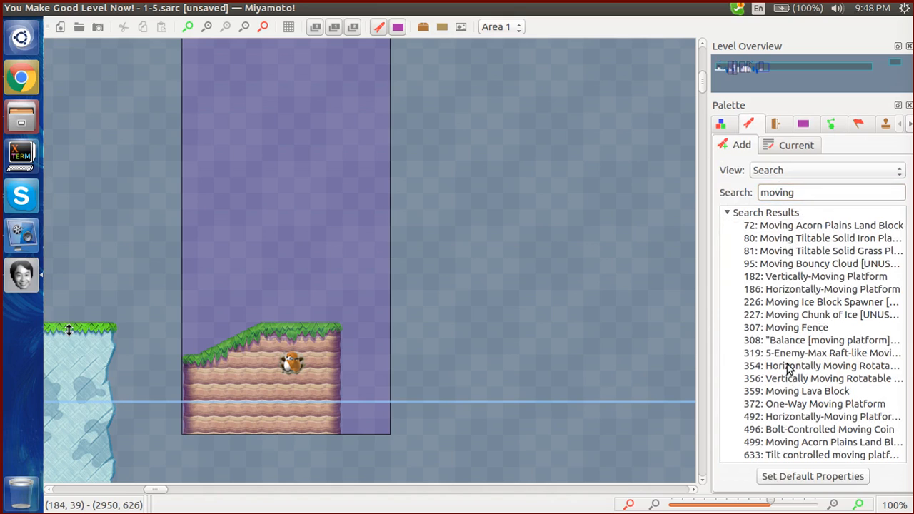
pyautogui.click(790, 395)
pyautogui.moveTo(534, 325); pyautogui.dragTo(417, 267)
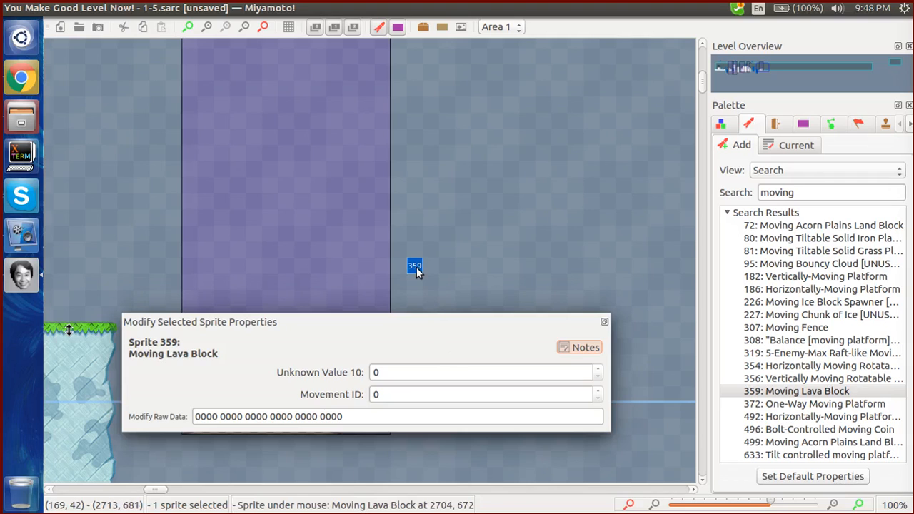
pyautogui.press('Delete')
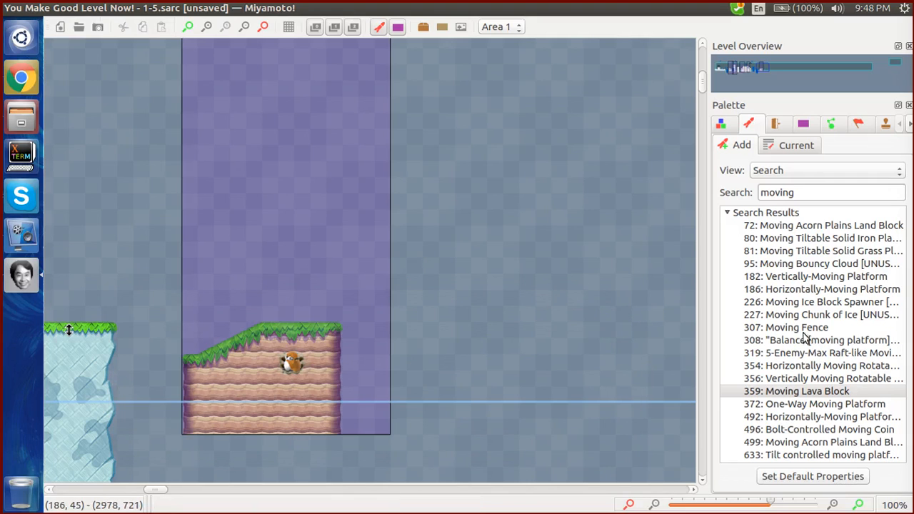
pyautogui.click(837, 227)
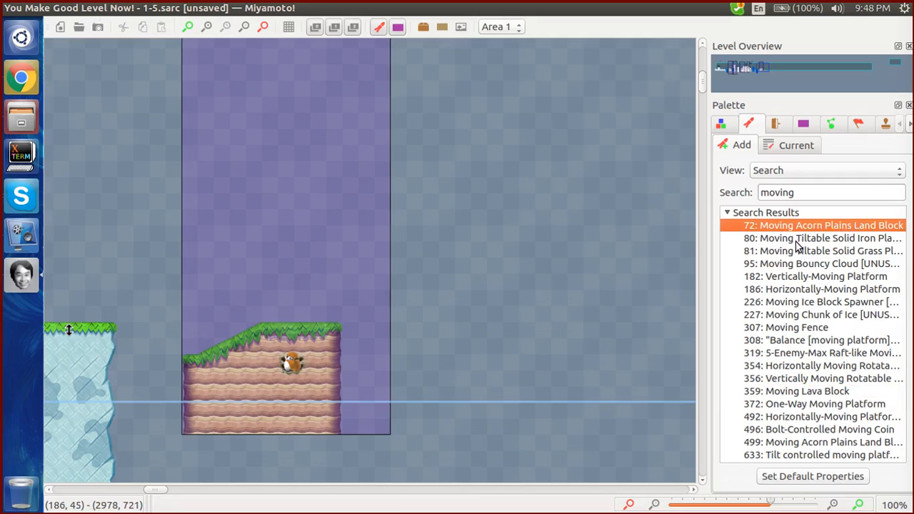
pyautogui.click(582, 303)
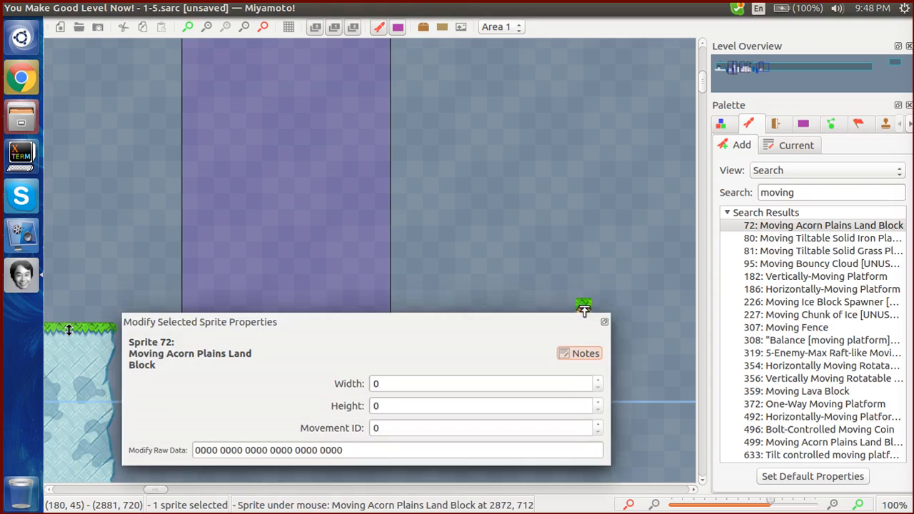
pyautogui.press('Delete')
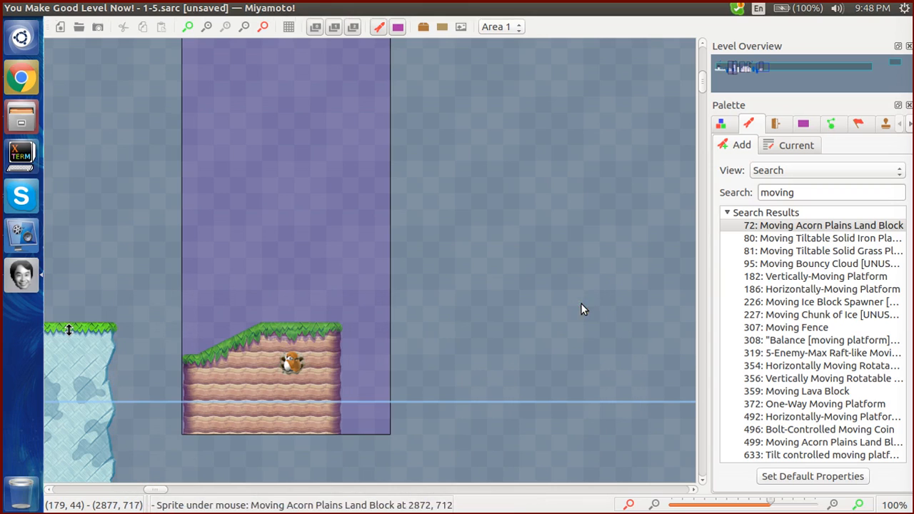
# Place a Moving Acorn Plains Land Block (Solid-on-Top) sprite in the empty area just beyond location 7
pyautogui.click(768, 444)
pyautogui.click(513, 284)
pyautogui.moveTo(512, 282); pyautogui.dragTo(429, 283)
pyautogui.moveTo(442, 322); pyautogui.dragTo(621, 26)
# Set the new solid-on-top land block's width to 7 and height to 10
pyautogui.click(606, 186)
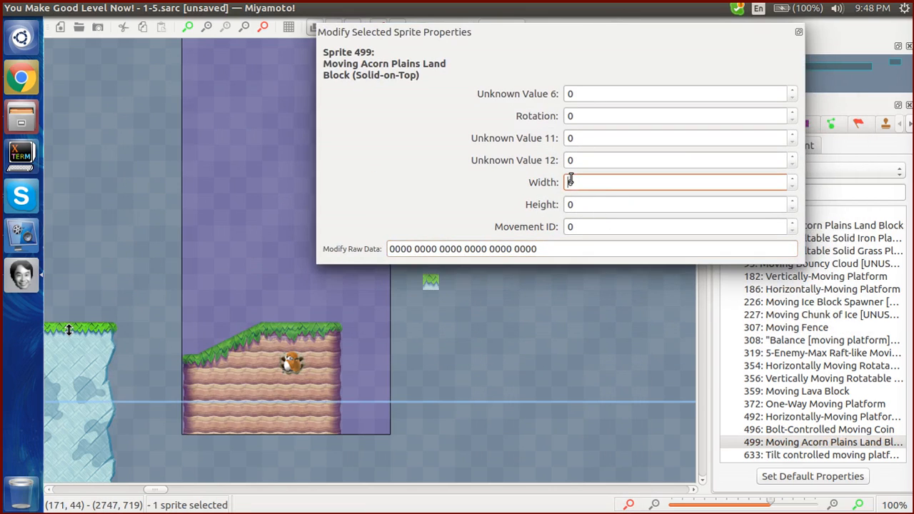
pyautogui.scroll(4, 607, 190)
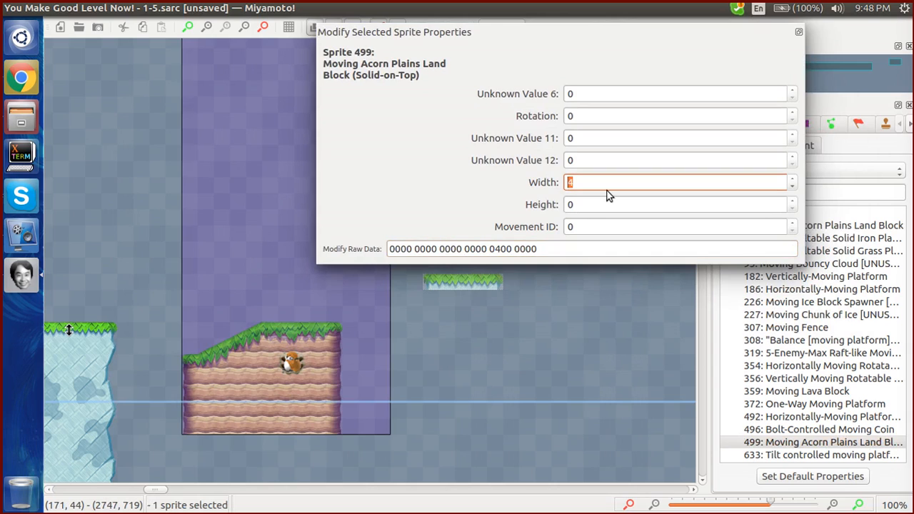
pyautogui.scroll(3, 607, 195)
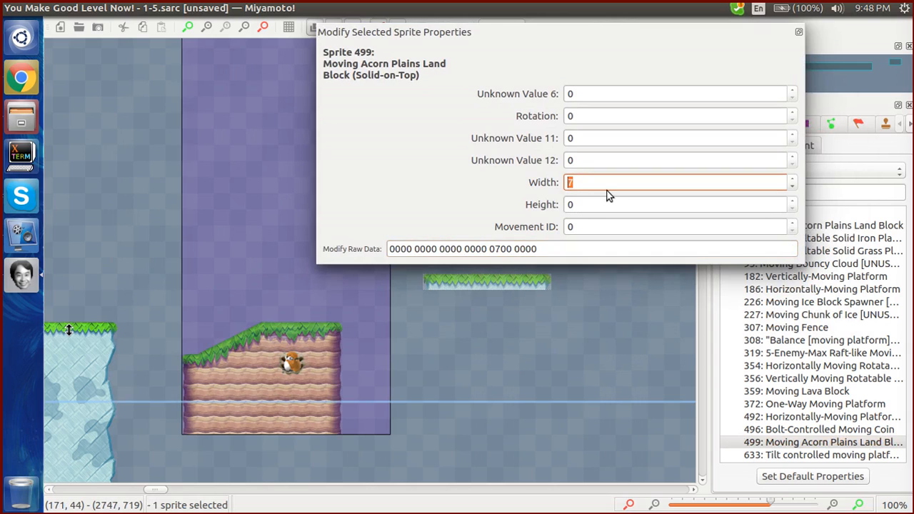
pyautogui.click(612, 203)
pyautogui.scroll(4, 613, 203)
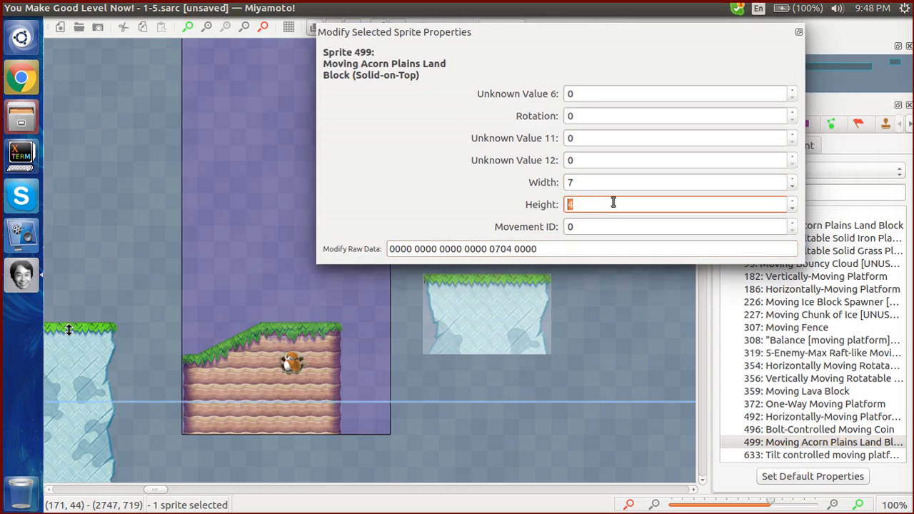
pyautogui.scroll(6, 613, 202)
# Move the land block to X 2728, Y 640 and set its height to 11
pyautogui.click(556, 363)
pyautogui.moveTo(547, 353); pyautogui.dragTo(511, 279)
pyautogui.click(564, 337)
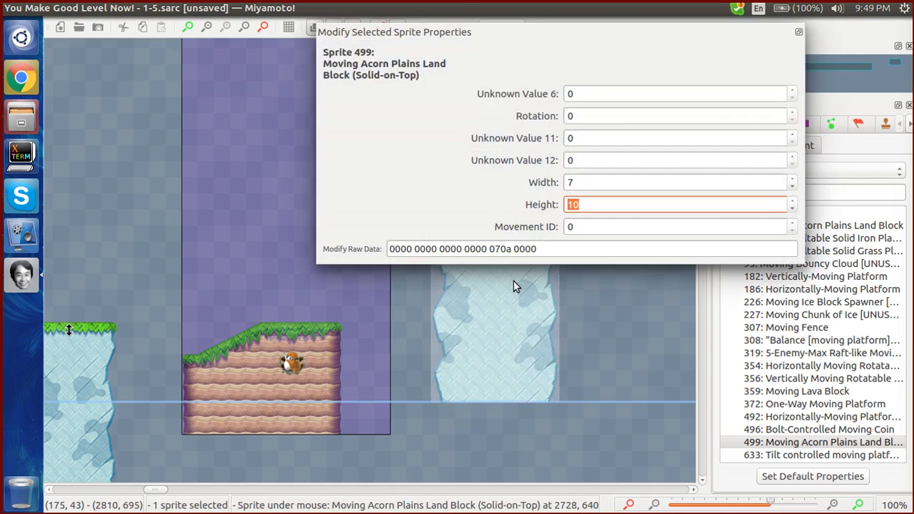
pyautogui.press('Up')
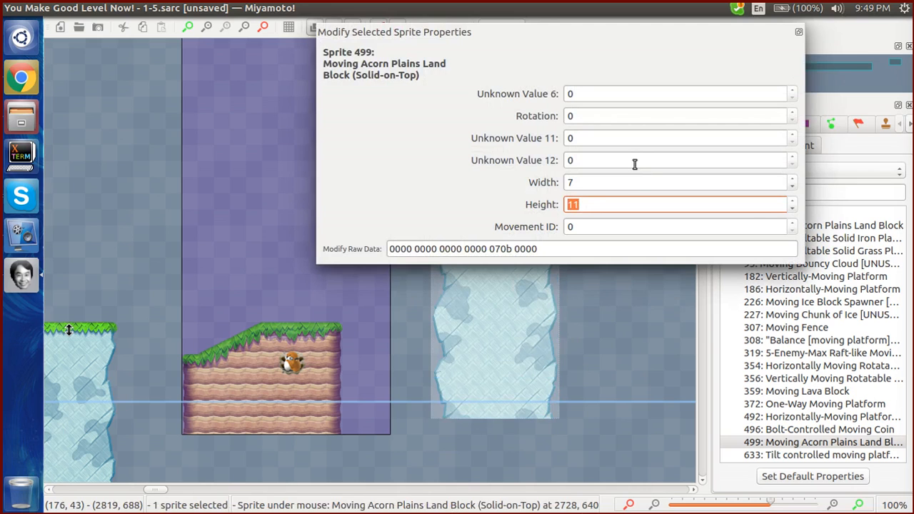
pyautogui.click(614, 357)
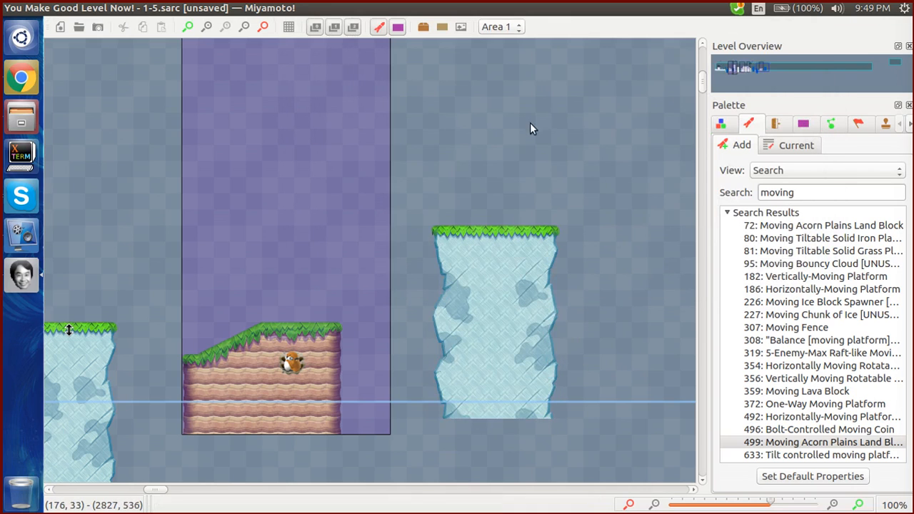
# Search the sprites for "movement contr" and place a Movement Controller - Two-Way near the top centre of the new block
pyautogui.click(786, 193)
pyautogui.doubleClick(767, 194)
pyautogui.moveTo(768, 194); pyautogui.dragTo(781, 195)
pyautogui.write('ement')
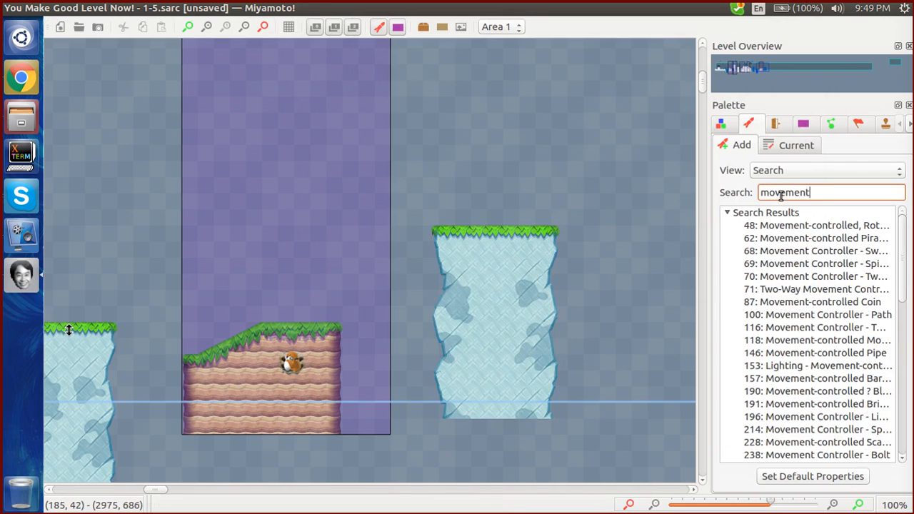
pyautogui.write(' contr')
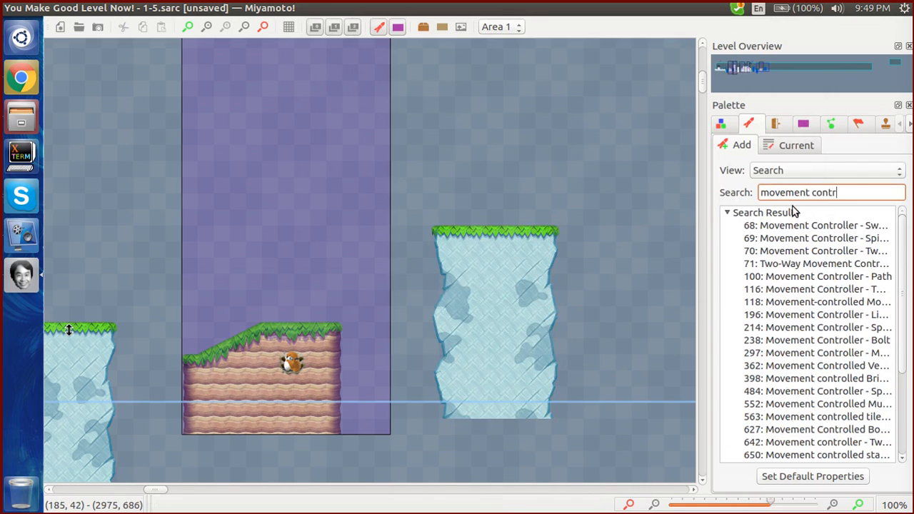
pyautogui.click(818, 252)
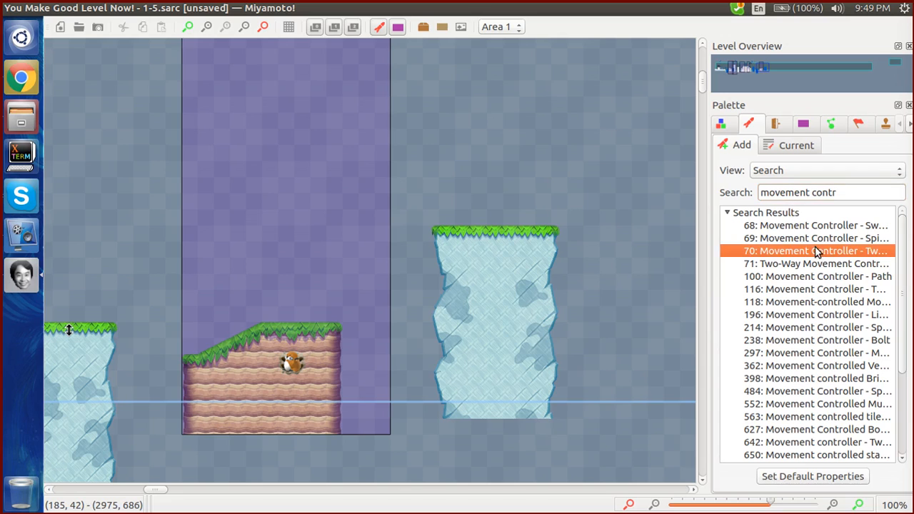
pyautogui.click(619, 218)
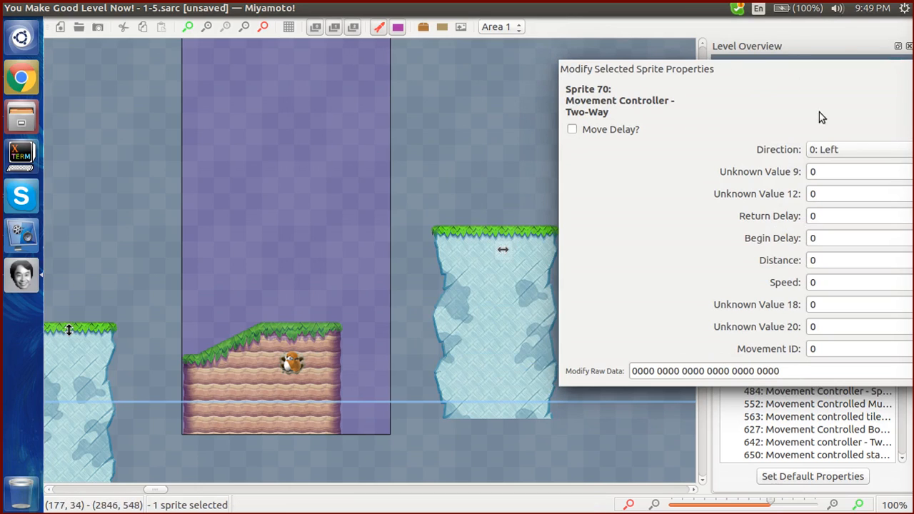
# Set the new two-way controller's direction to Down, its distance to 4 and its speed to 2
pyautogui.click(822, 145)
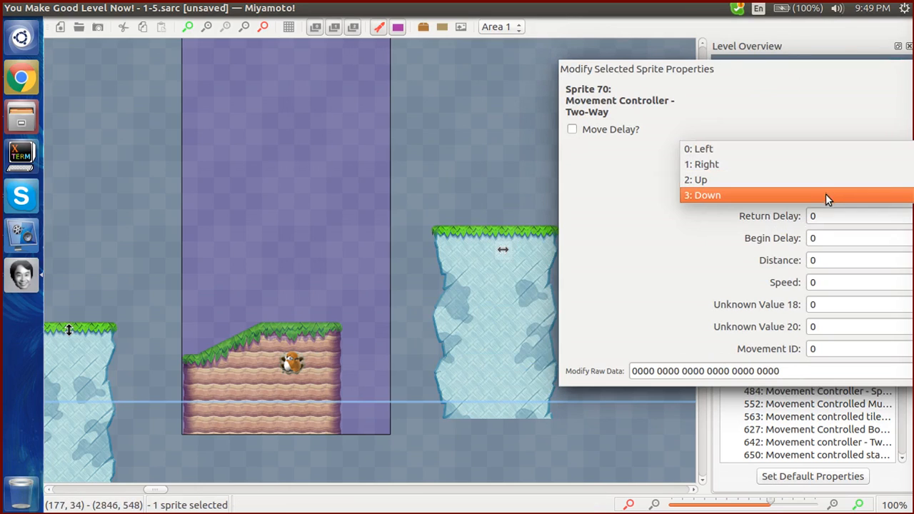
pyautogui.click(825, 195)
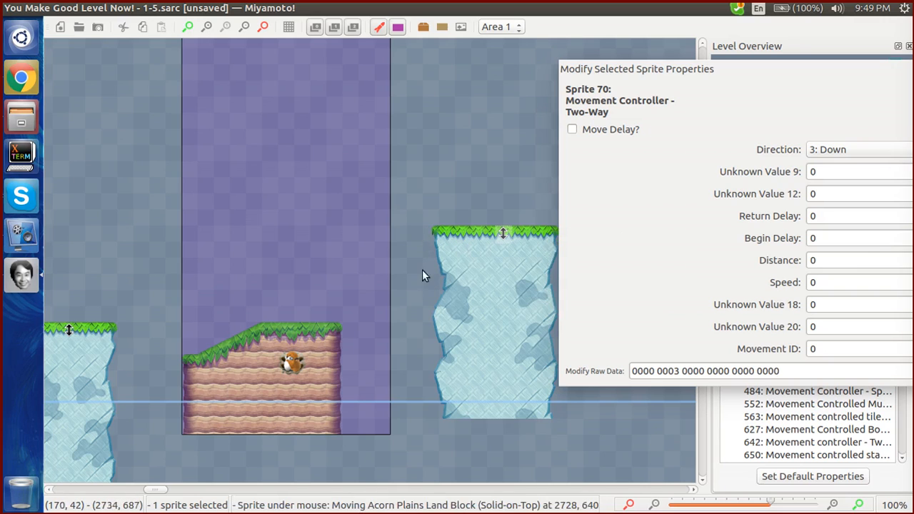
pyautogui.click(835, 264)
pyautogui.scroll(1, 835, 264)
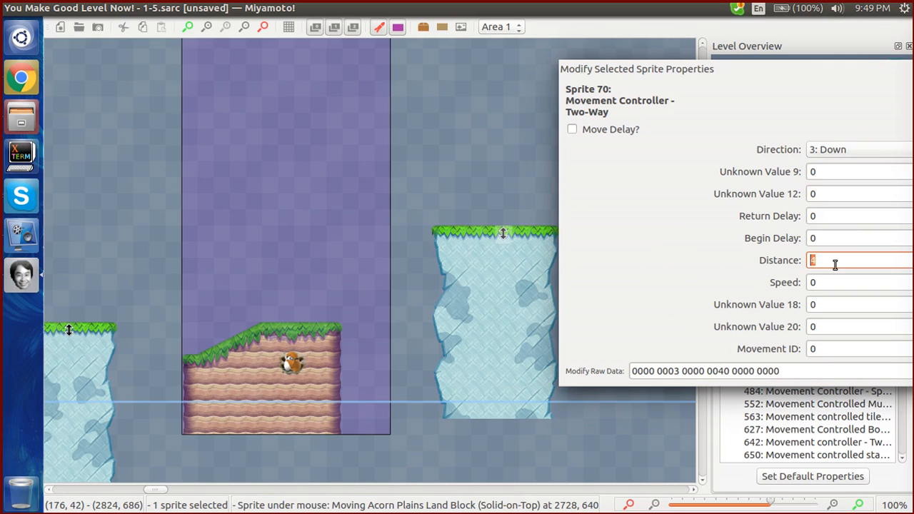
pyautogui.click(831, 280)
pyautogui.scroll(1, 831, 280)
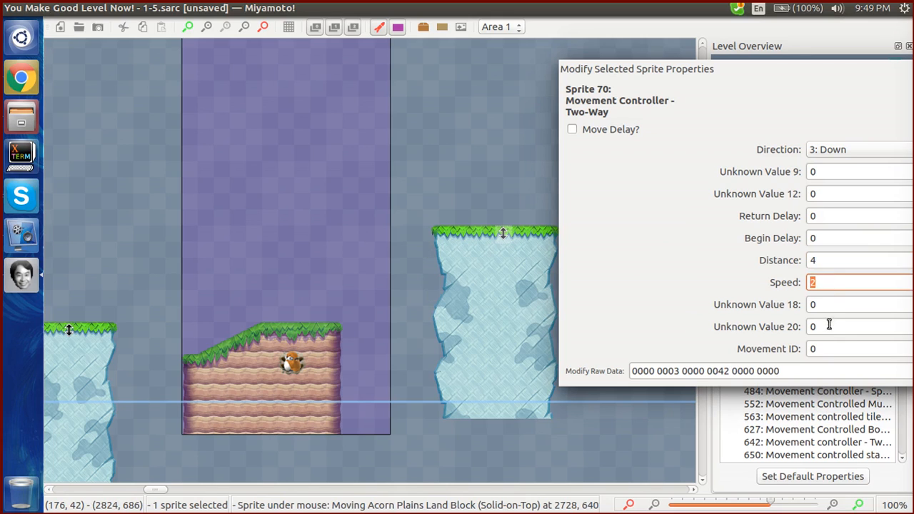
# Assign Movement ID 8 to both the new two-way controller and its land block
pyautogui.click(823, 348)
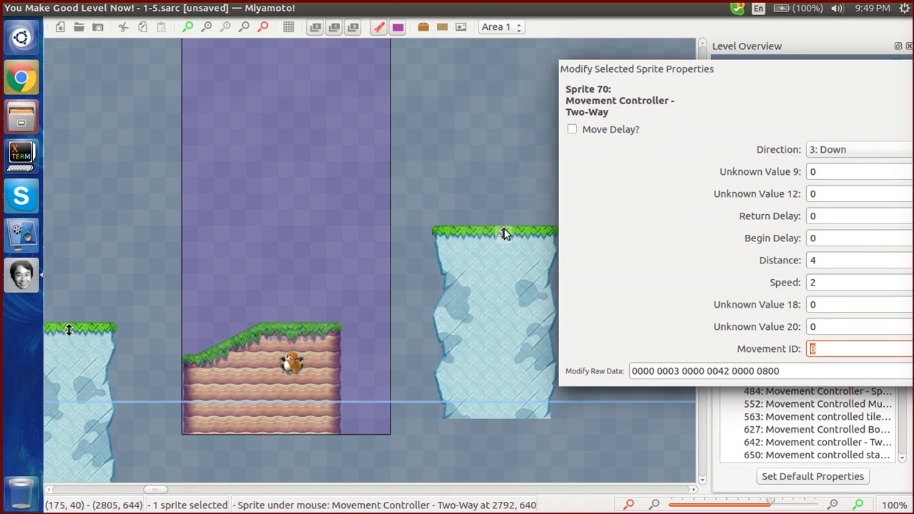
pyautogui.click(513, 260)
pyautogui.click(836, 258)
pyautogui.scroll(1, 835, 258)
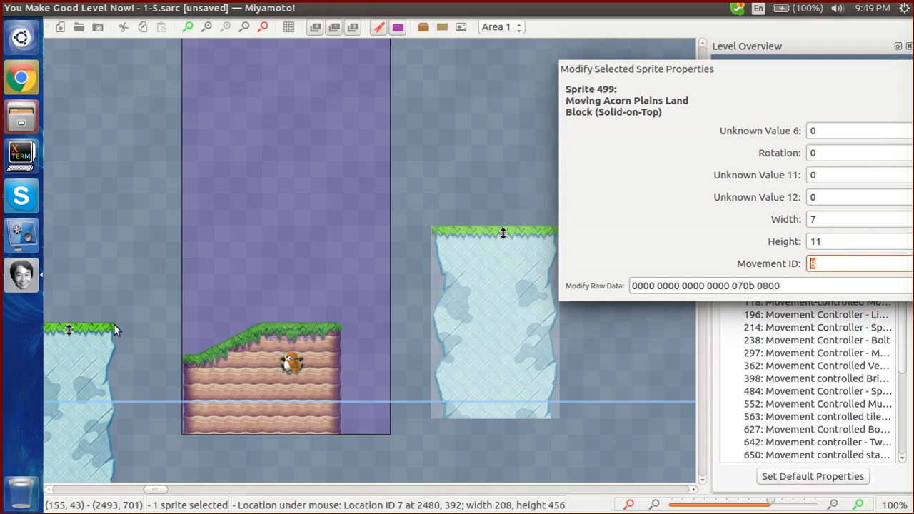
# Check the Movement ID of the previous pillar's controller and set Movement ID 6 on both the new controller and its land block
pyautogui.click(67, 333)
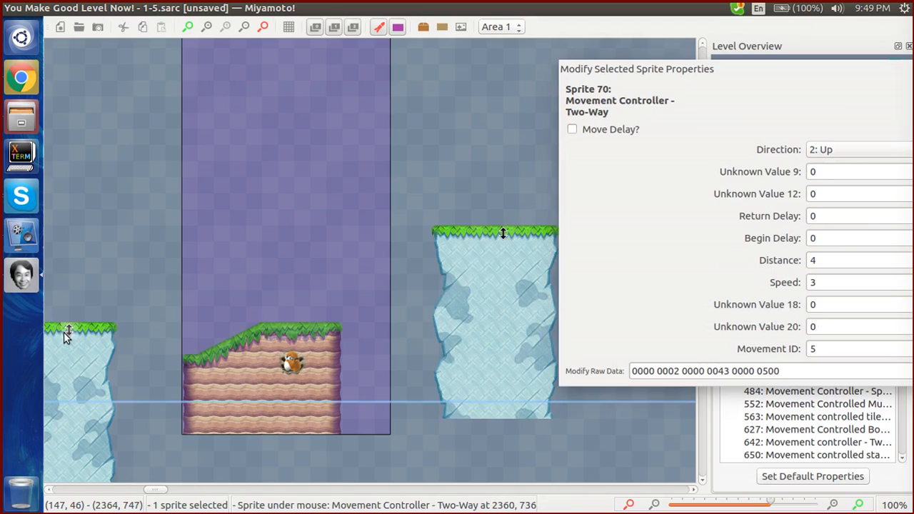
pyautogui.click(503, 235)
pyautogui.click(829, 348)
pyautogui.scroll(-1, 829, 348)
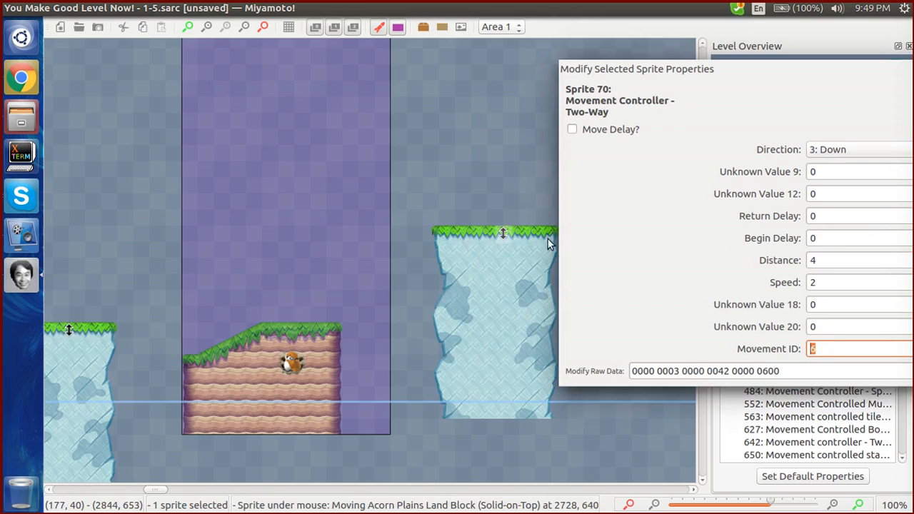
pyautogui.click(529, 253)
pyautogui.click(843, 266)
pyautogui.scroll(-3, 843, 266)
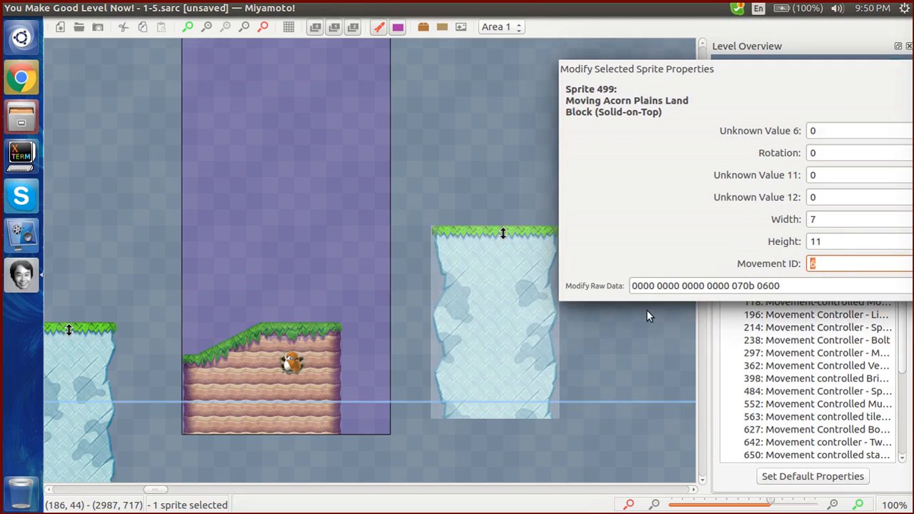
pyautogui.click(614, 344)
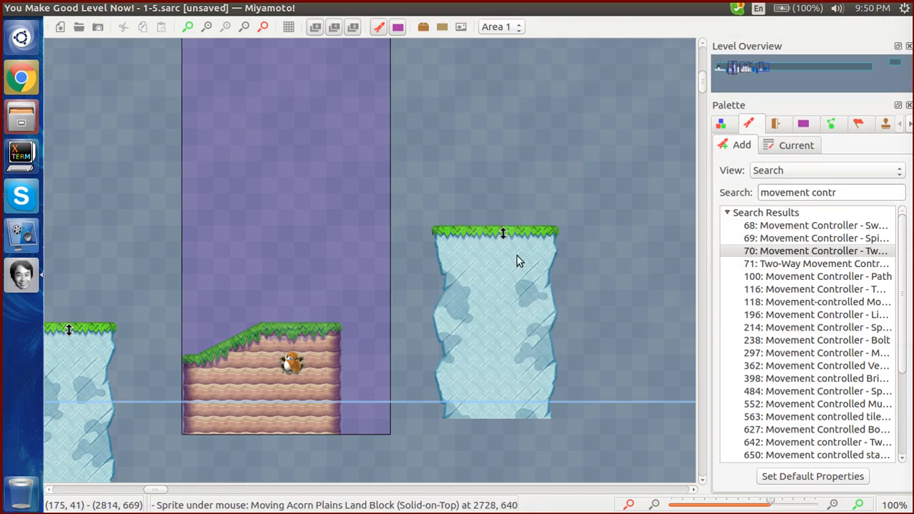
# Nudge the new controller half a tile left and set its begin delay to 3 and return delay to 5
pyautogui.click(495, 235)
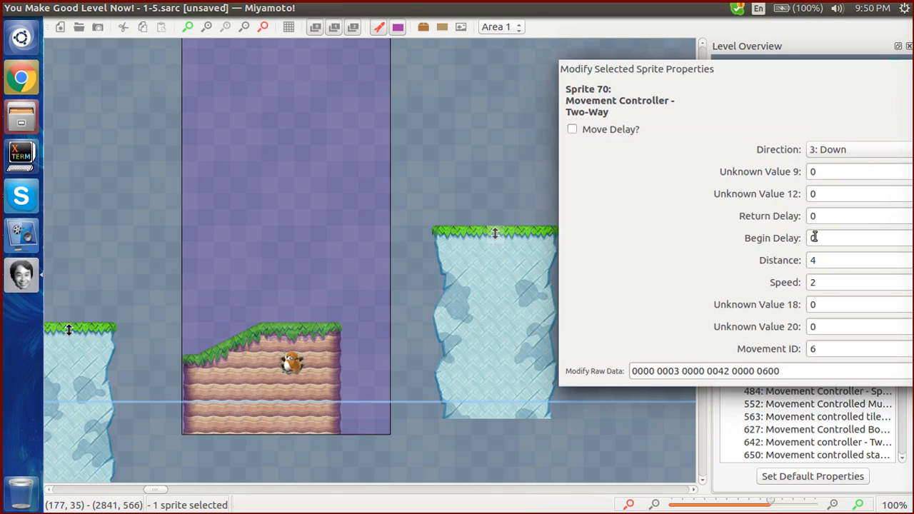
pyautogui.moveTo(816, 238)
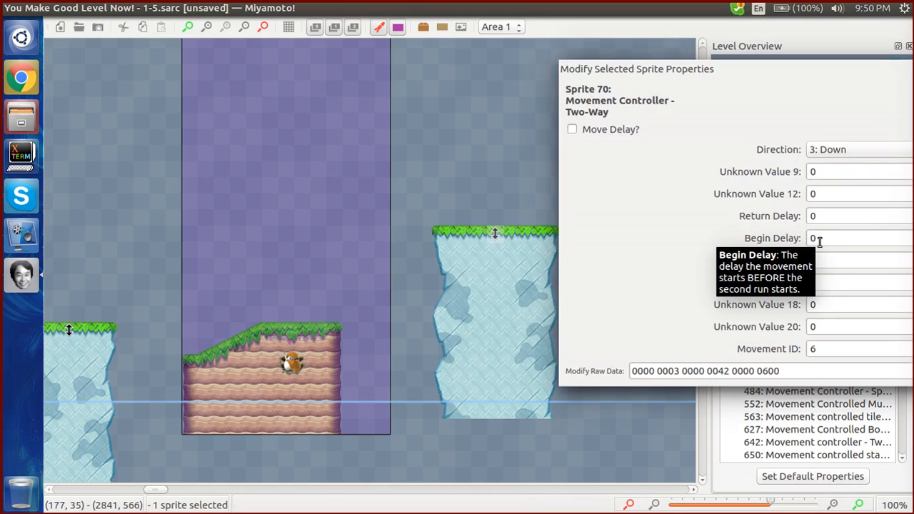
pyautogui.click(819, 241)
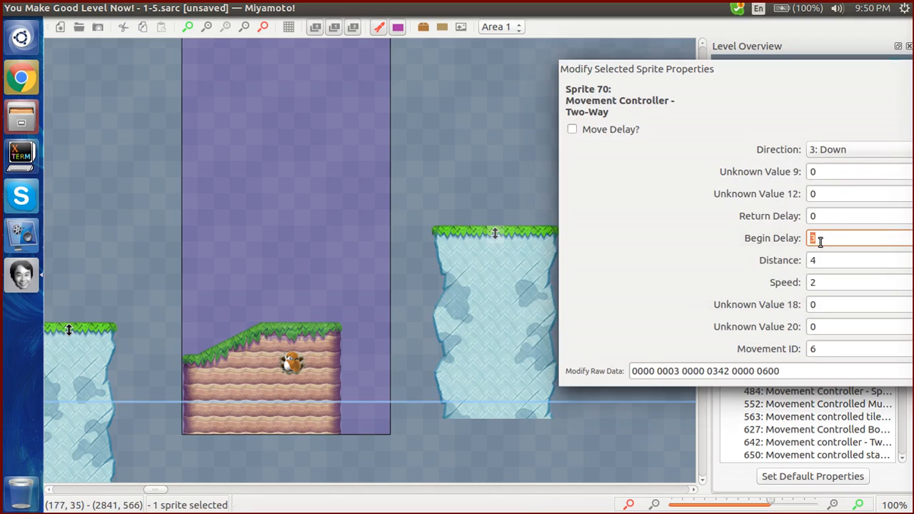
pyautogui.click(829, 216)
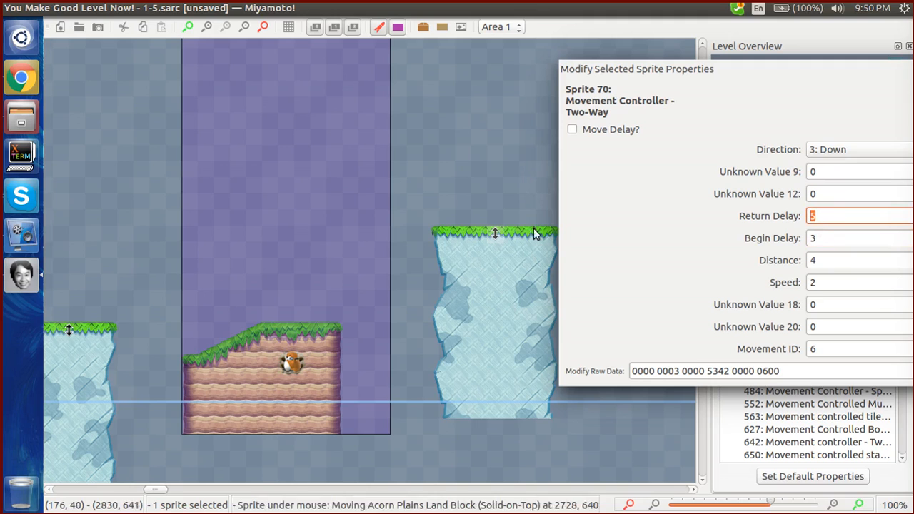
pyautogui.moveTo(491, 257)
pyautogui.mouseDown()
pyautogui.moveTo(431, 56)
pyautogui.moveTo(429, 97)
pyautogui.moveTo(497, 278)
pyautogui.moveTo(497, 260)
pyautogui.mouseUp()
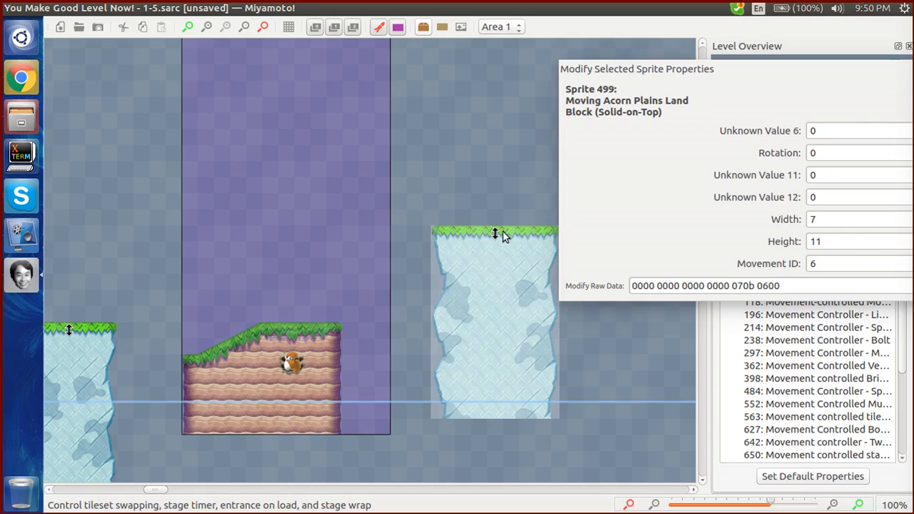
pyautogui.click(500, 208)
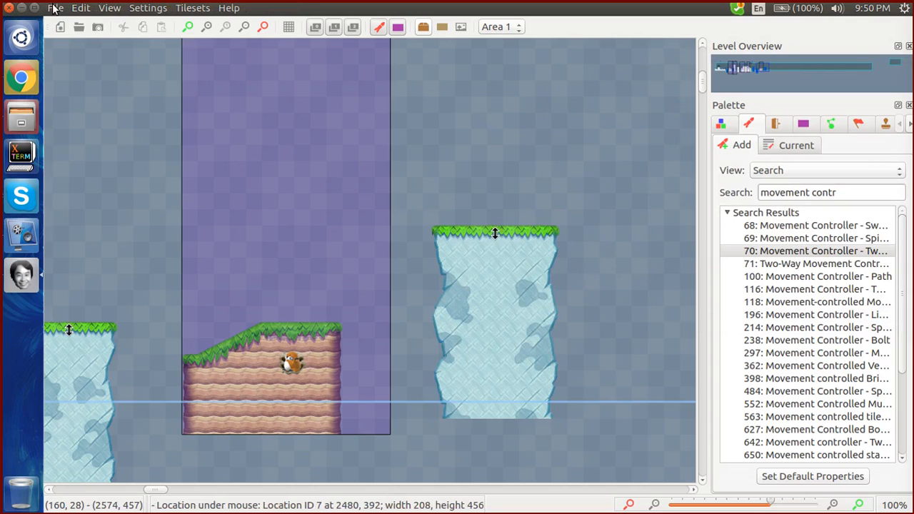
# Save the level under the file name 1-5
pyautogui.click(55, 7)
pyautogui.click(102, 76)
pyautogui.write('1-5')
pyautogui.press('Return')
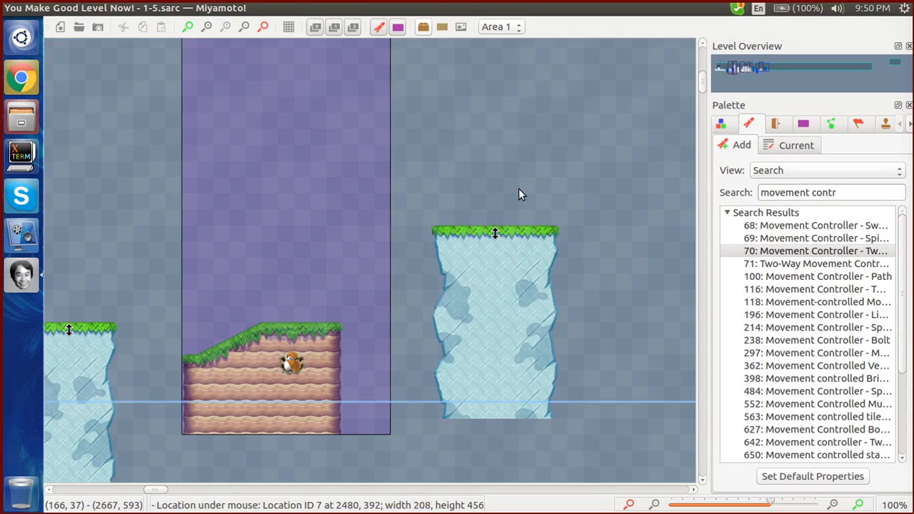
# Paint a strip of grassy ground from tileset 2 on layer 1, beyond the last moving land block
pyautogui.hscroll(3, 518, 189)
pyautogui.hscroll(-4, 518, 189)
pyautogui.scroll(-1, 519, 188)
pyautogui.hscroll(1, 518, 188)
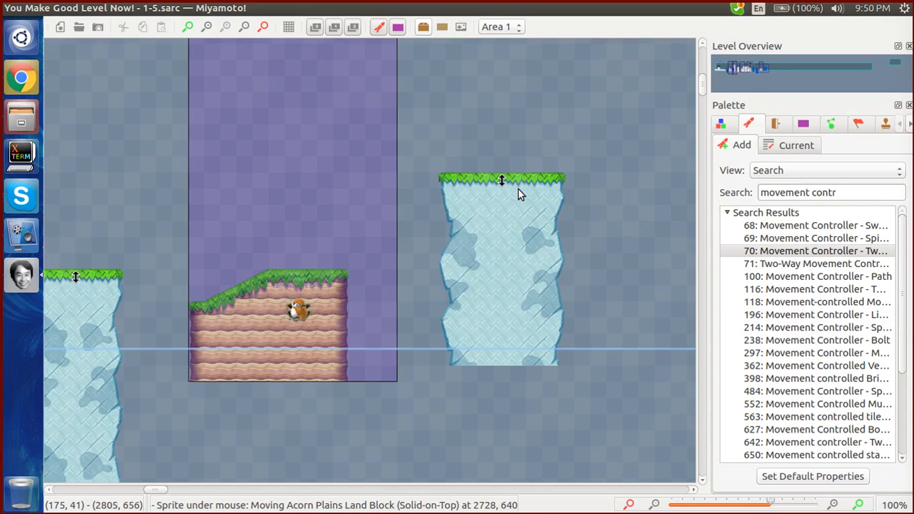
pyautogui.hscroll(4, 518, 189)
pyautogui.scroll(1, 517, 188)
pyautogui.hscroll(-2, 517, 188)
pyautogui.tripleClick(792, 192)
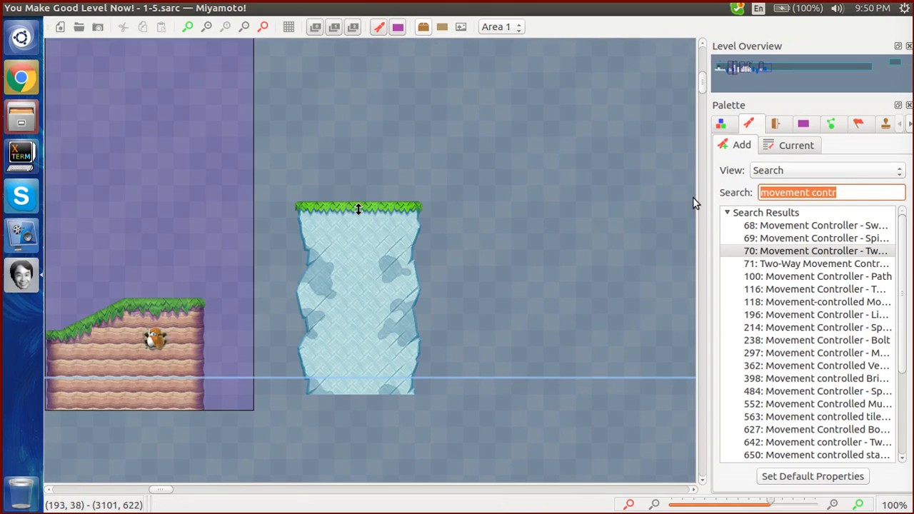
pyautogui.click(722, 125)
pyautogui.hscroll(3, 552, 275)
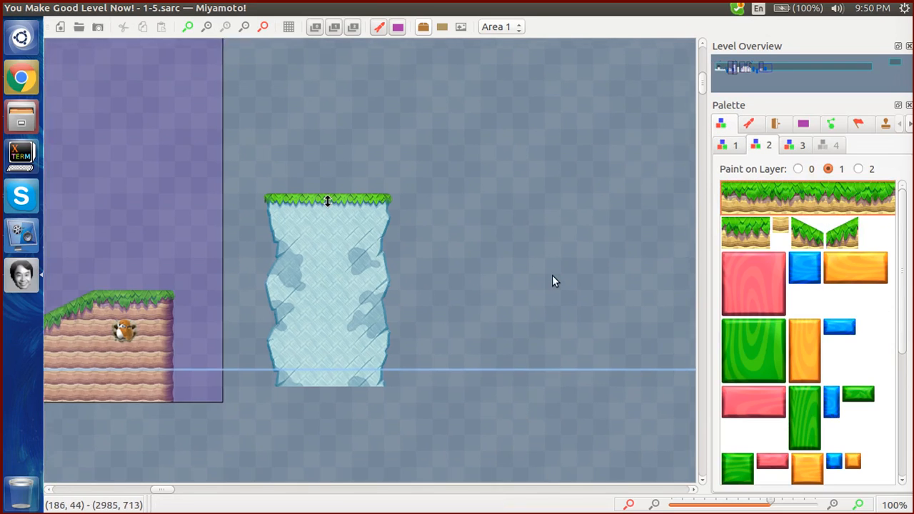
pyautogui.moveTo(415, 272); pyautogui.dragTo(701, 296)
# Resize the new grassy ground strip to 25x2 tiles
pyautogui.hscroll(3, 550, 310)
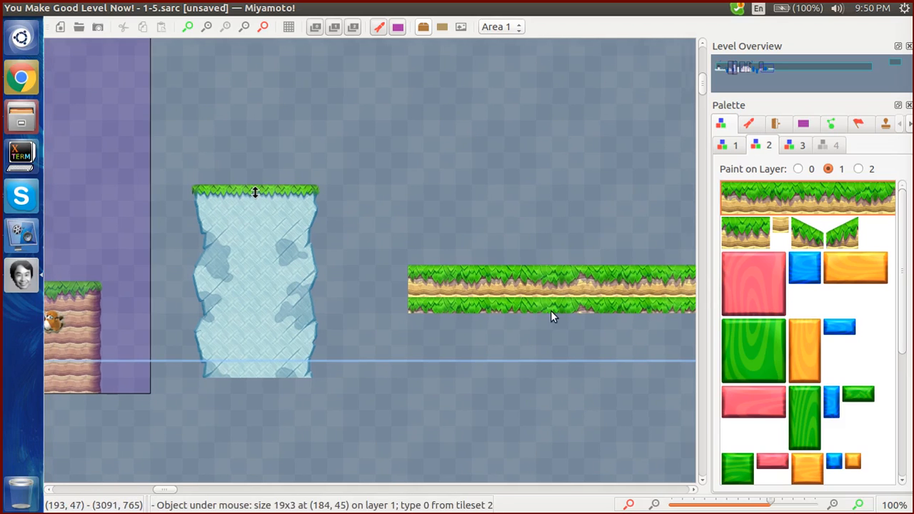
pyautogui.click(575, 310)
pyautogui.moveTo(602, 326); pyautogui.dragTo(693, 299)
pyautogui.hscroll(1, 515, 329)
pyautogui.click(515, 330)
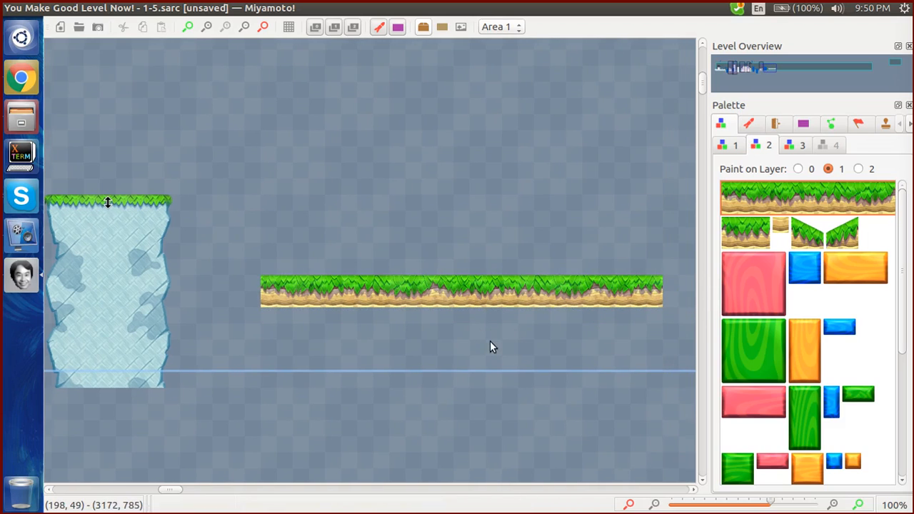
# Move the grassy ground strip to tile position (185, 47)
pyautogui.moveTo(384, 304); pyautogui.dragTo(403, 318)
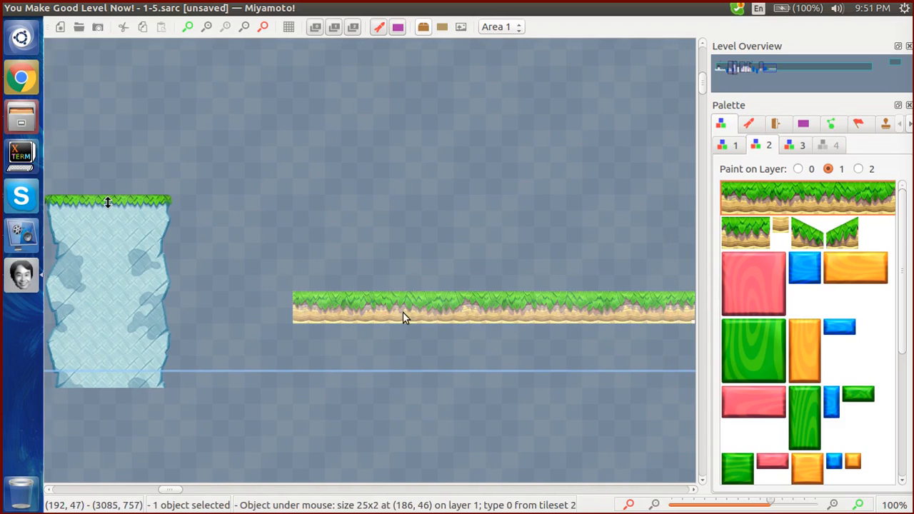
pyautogui.click(733, 146)
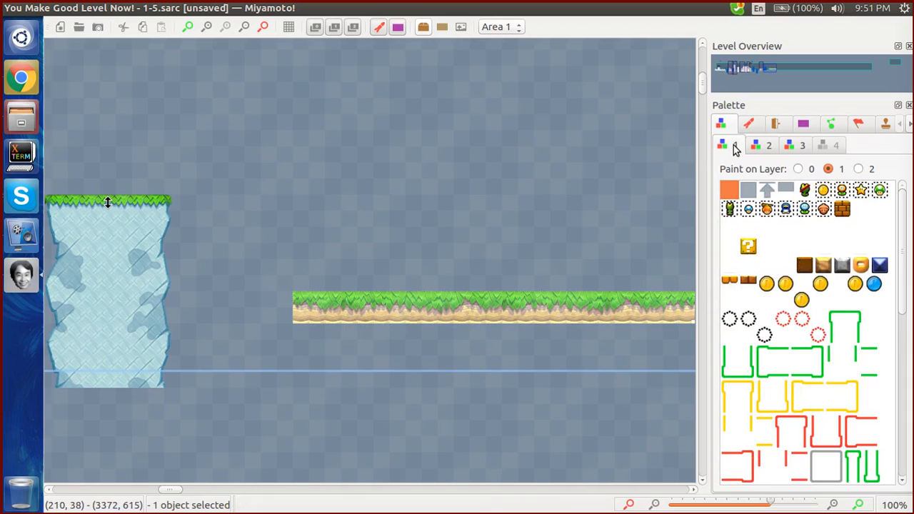
pyautogui.moveTo(427, 296); pyautogui.dragTo(410, 306)
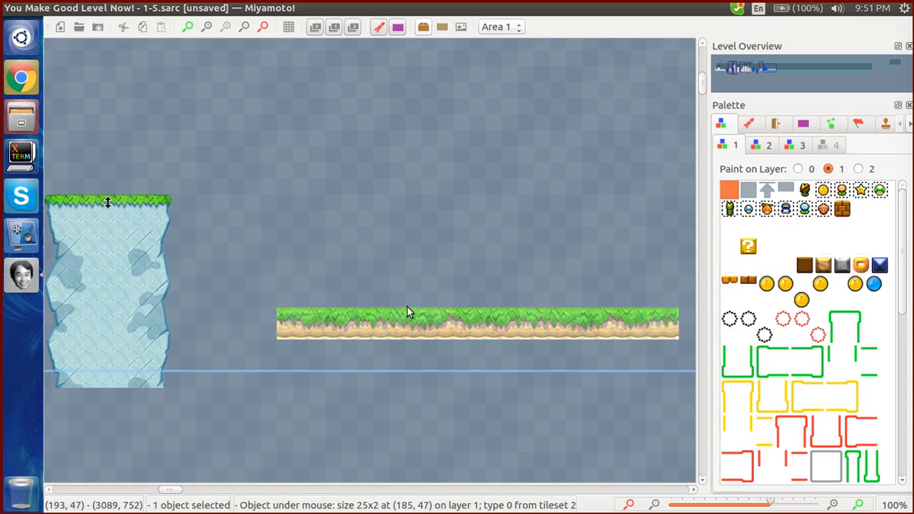
# Cap the strip's left end with a grass corner piece and a dirt edge column about five tiles tall beneath it
pyautogui.click(758, 146)
pyautogui.click(723, 148)
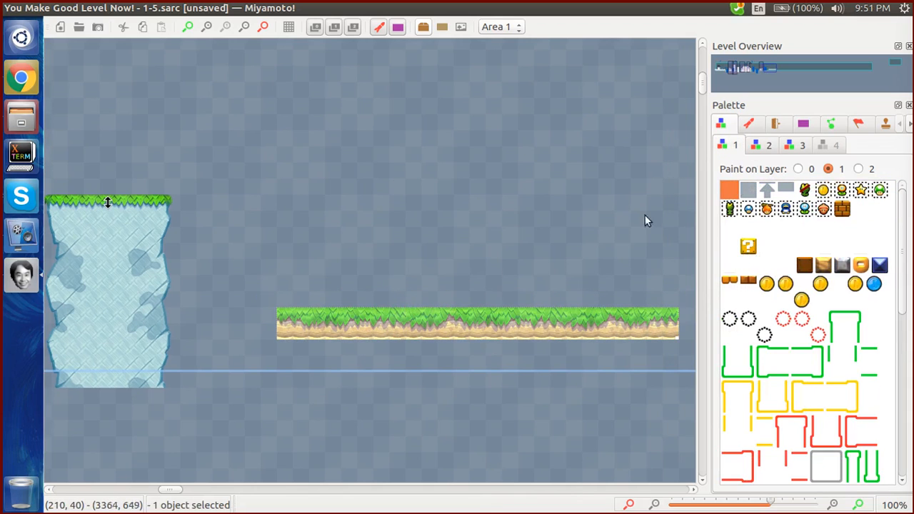
pyautogui.click(761, 145)
pyautogui.scroll(-5, 789, 254)
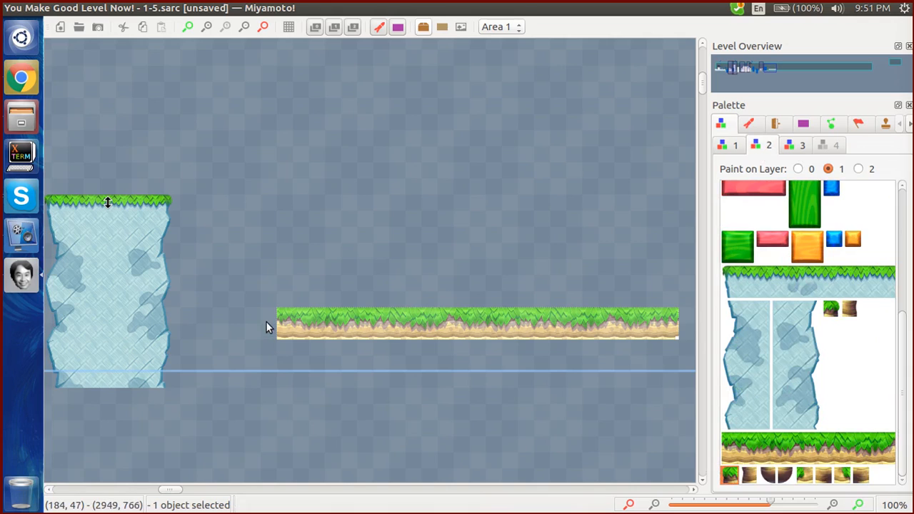
pyautogui.click(748, 474)
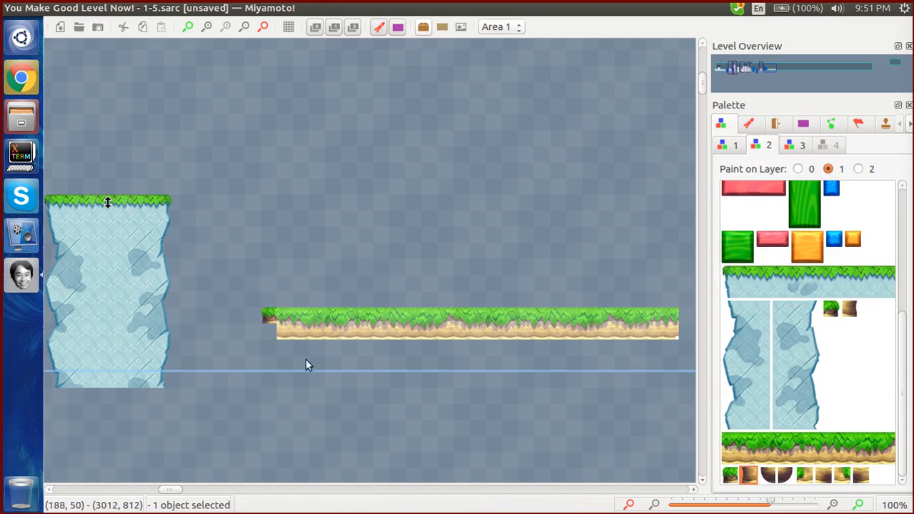
pyautogui.moveTo(264, 331); pyautogui.dragTo(263, 407)
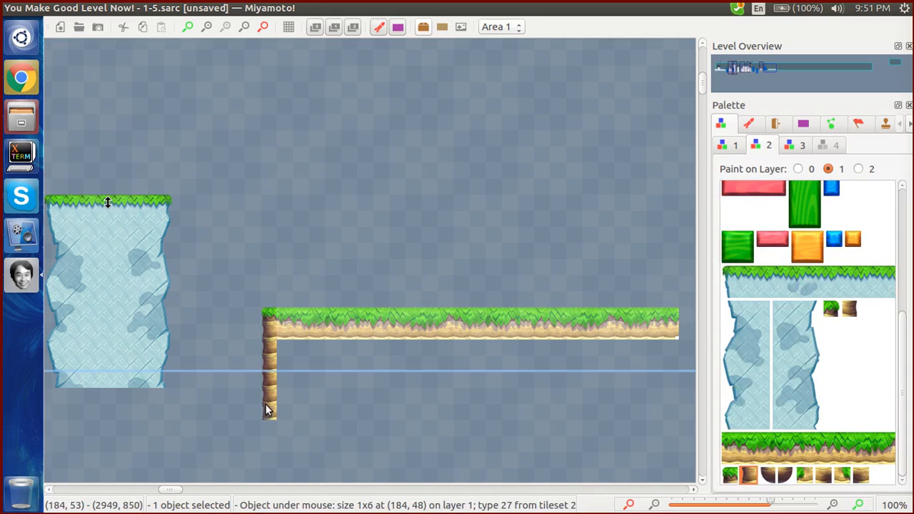
# Fill the area under the grassy strip with a 25x4 block of plain dirt on layer 1
pyautogui.scroll(5, 781, 426)
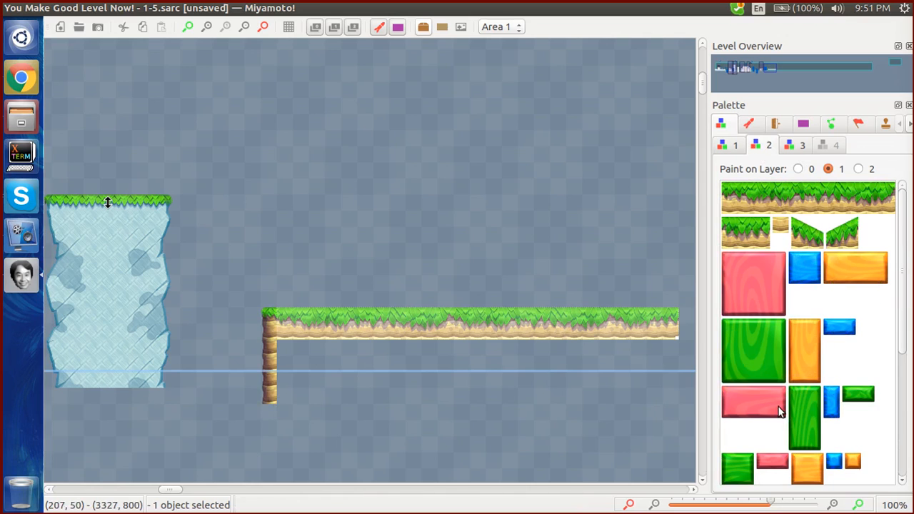
pyautogui.click(781, 224)
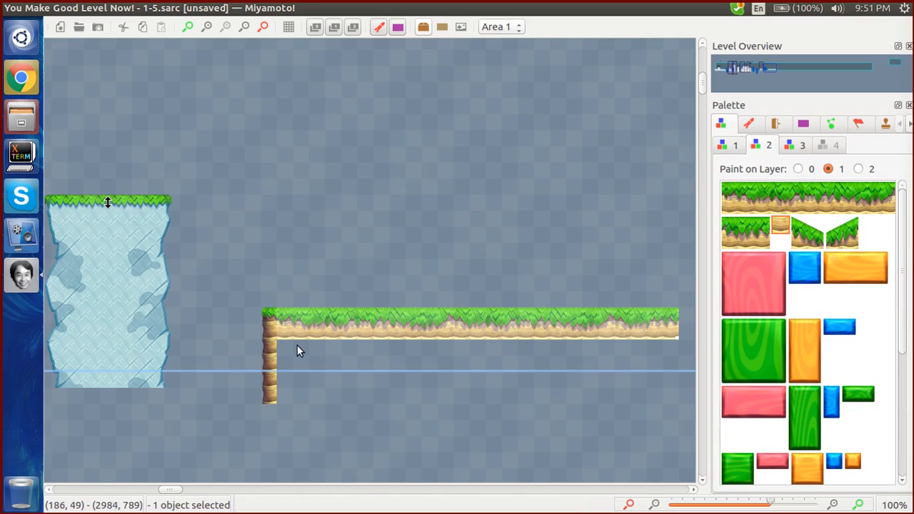
pyautogui.moveTo(291, 345); pyautogui.dragTo(671, 393)
# Find the far right end of the main zone and pull its lower right corner slightly left to shorten the zone
pyautogui.hscroll(10, 549, 406)
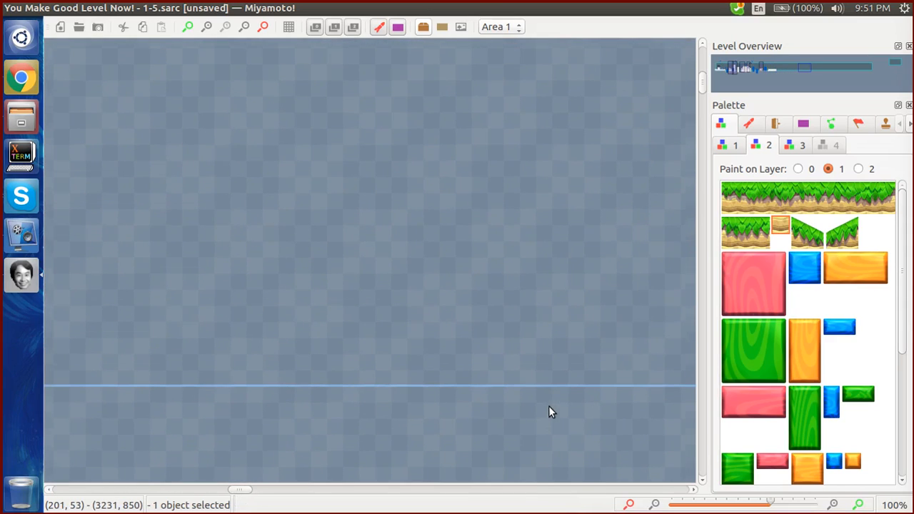
pyautogui.click(244, 27)
pyautogui.click(244, 27)
pyautogui.click(244, 27)
pyautogui.click(244, 27)
pyautogui.click(244, 27)
pyautogui.click(244, 27)
pyautogui.hscroll(8, 516, 204)
pyautogui.scroll(2, 516, 205)
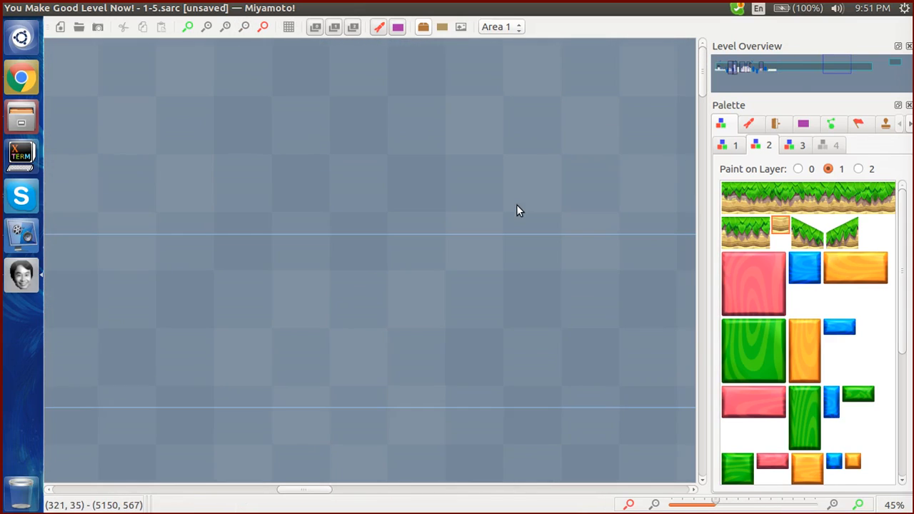
pyautogui.scroll(-2, 517, 206)
pyautogui.hscroll(5, 517, 207)
pyautogui.hscroll(-1, 472, 314)
pyautogui.moveTo(485, 339); pyautogui.dragTo(461, 339)
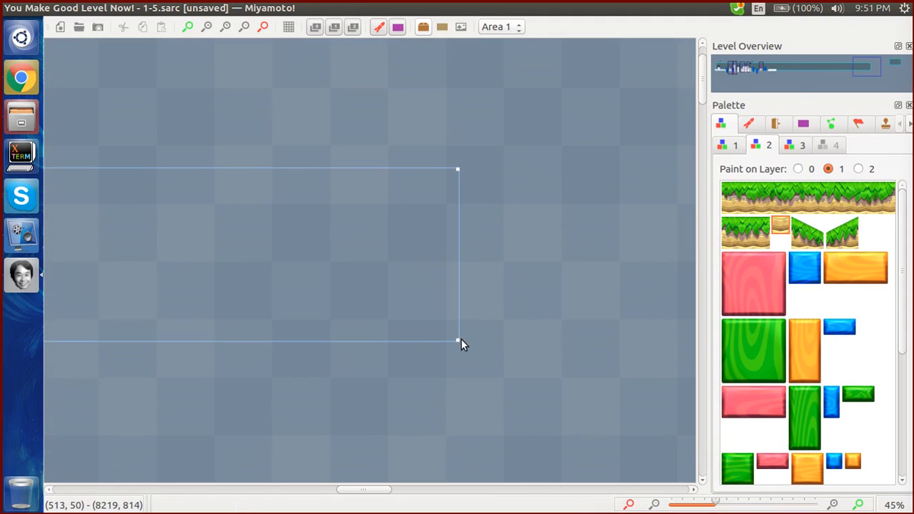
# Return to the new ground platform at 100% zoom and bring up the list of sprites that can be added
pyautogui.click(225, 26)
pyautogui.hscroll(-20, 388, 303)
pyautogui.scroll(2, 387, 303)
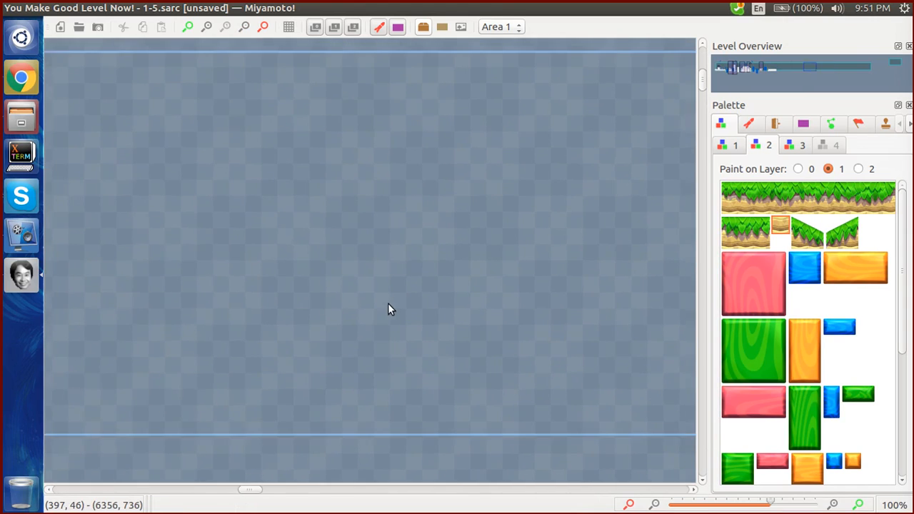
pyautogui.scroll(-8, 387, 303)
pyautogui.scroll(5, 387, 309)
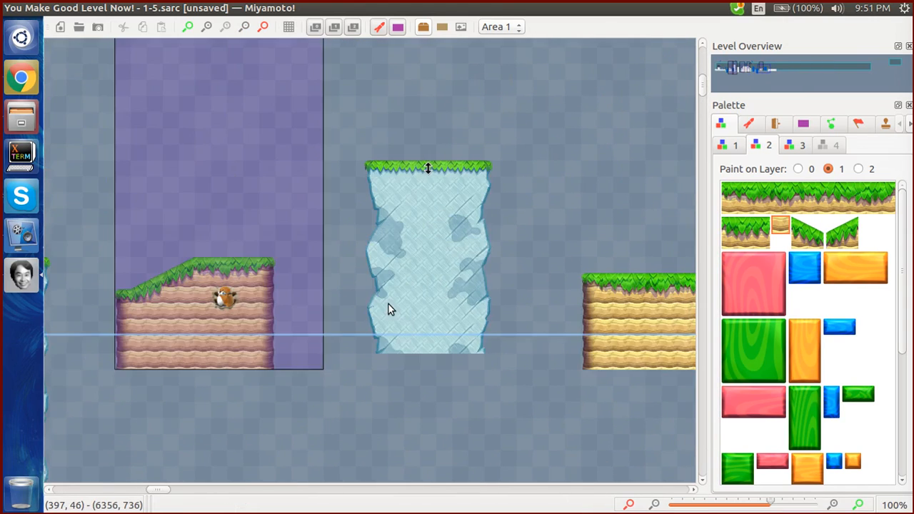
pyautogui.hscroll(-15, 387, 308)
pyautogui.scroll(-3, 388, 308)
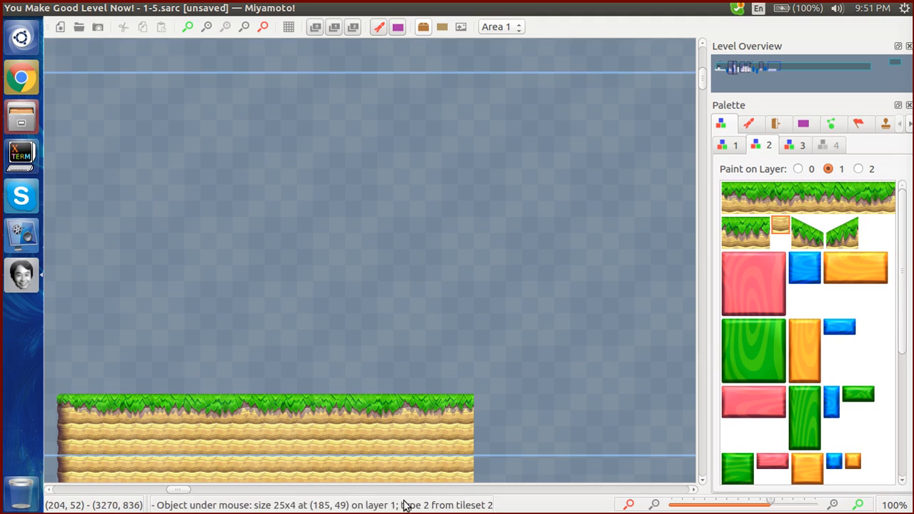
pyautogui.hscroll(-1, 544, 323)
pyautogui.hscroll(-3, 545, 322)
pyautogui.scroll(-2, 545, 322)
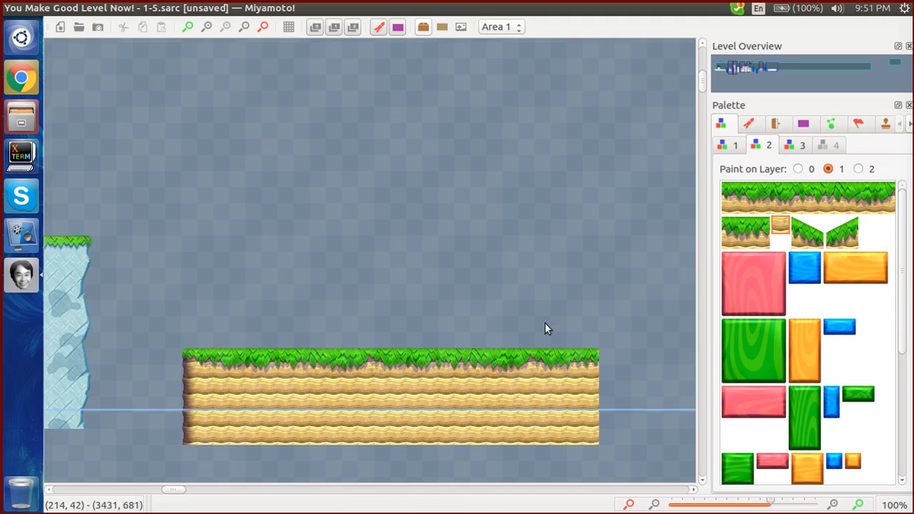
pyautogui.click(753, 130)
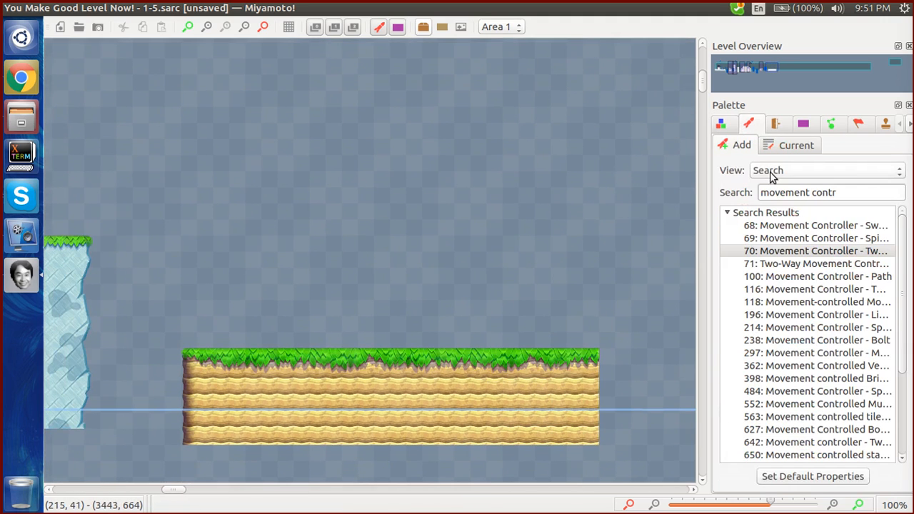
pyautogui.moveTo(865, 192); pyautogui.dragTo(710, 192)
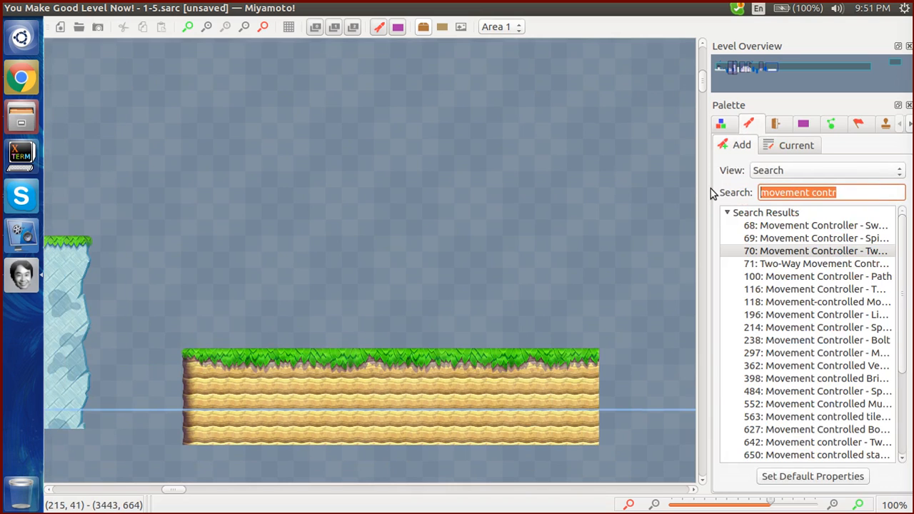
pyautogui.write('floa')
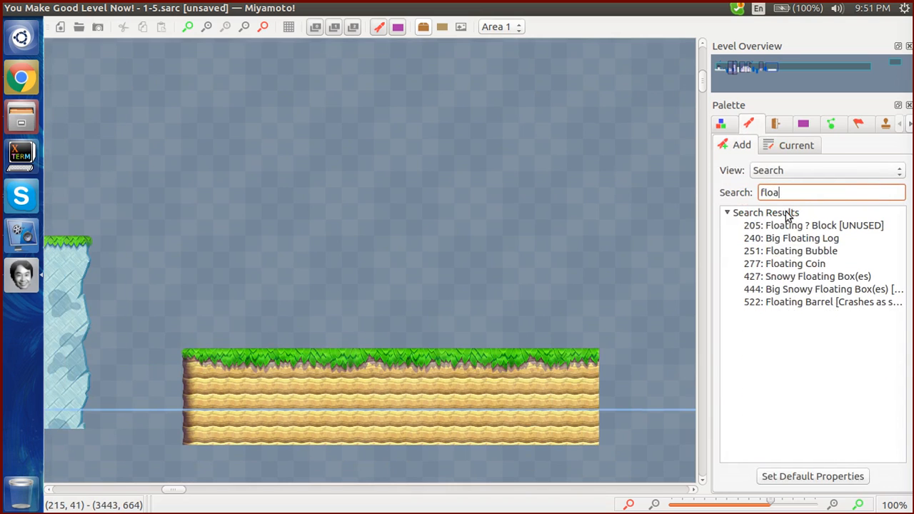
pyautogui.press('BackSpace')
pyautogui.press('BackSpace')
pyautogui.write('a')
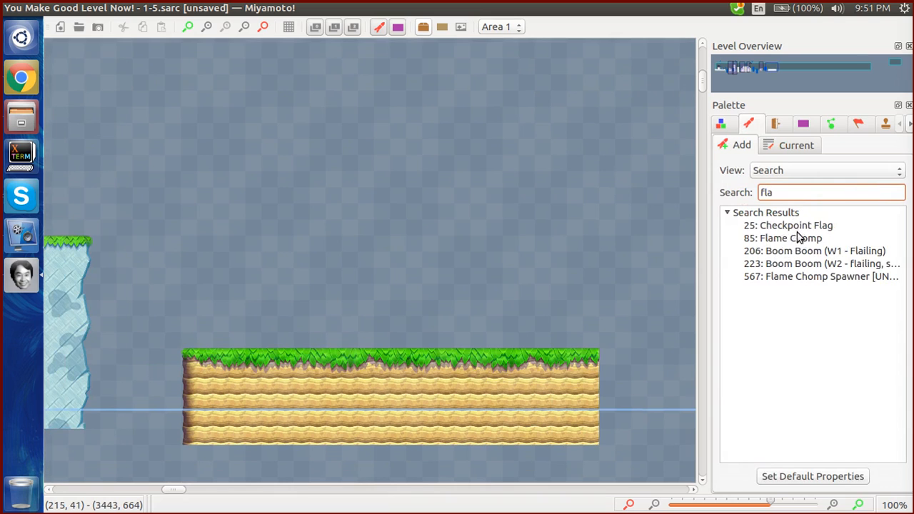
pyautogui.click(800, 239)
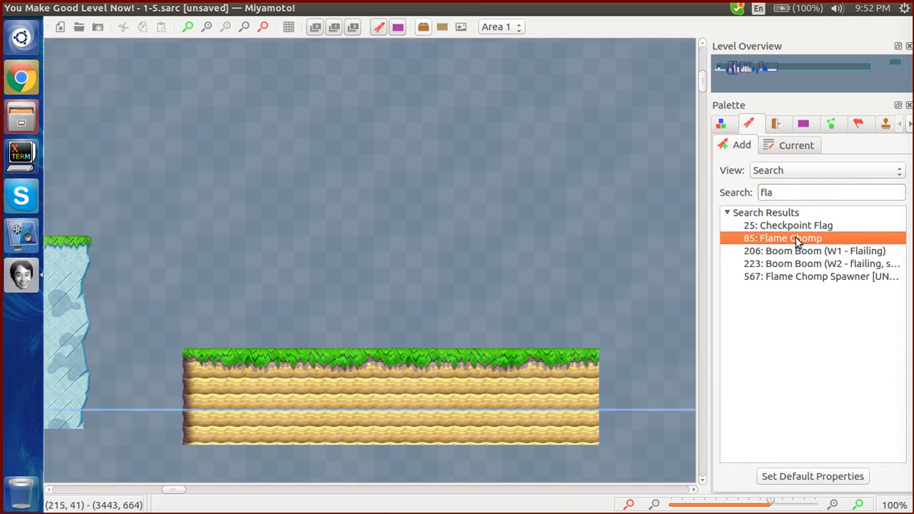
# Search the sprites for "goal" and place a Goal Pole at the left end of the new ground platform
pyautogui.doubleClick(766, 193)
pyautogui.write('go')
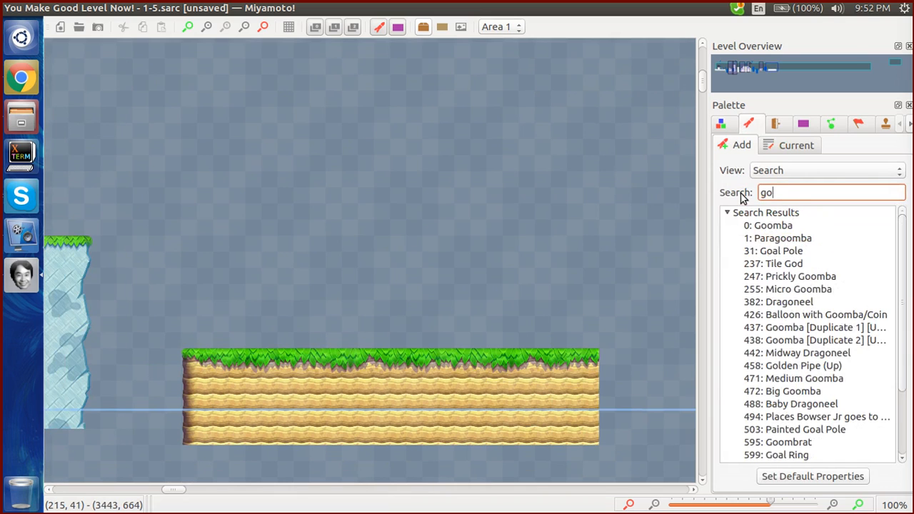
pyautogui.write('al')
pyautogui.click(771, 225)
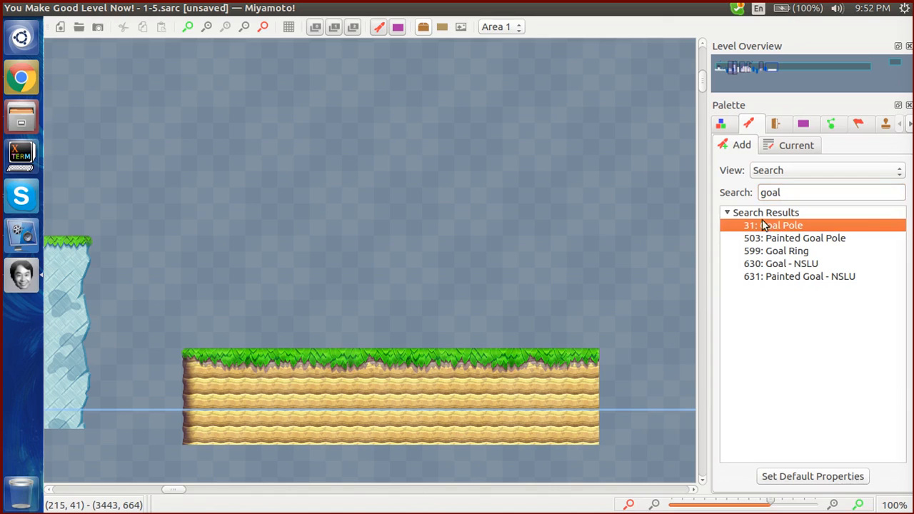
pyautogui.click(370, 262)
pyautogui.moveTo(370, 262); pyautogui.dragTo(226, 334)
pyautogui.click(181, 312)
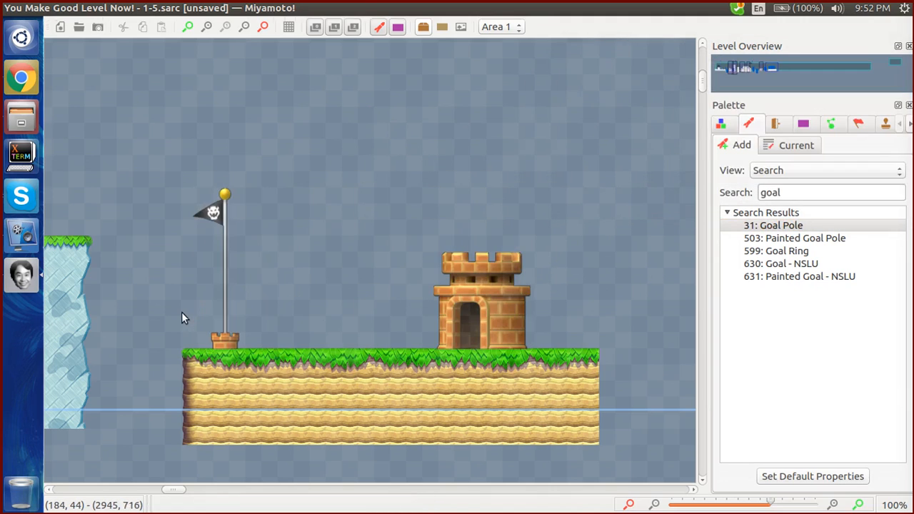
# Search the sprites for "coin" and place five Coins rising from the last land block toward the goal pole and levelling off
pyautogui.click(730, 122)
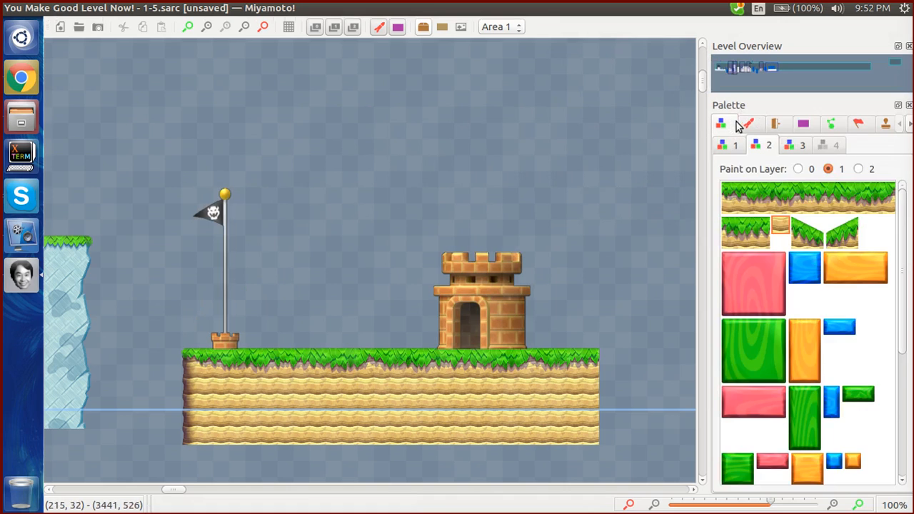
pyautogui.click(748, 125)
pyautogui.doubleClick(747, 191)
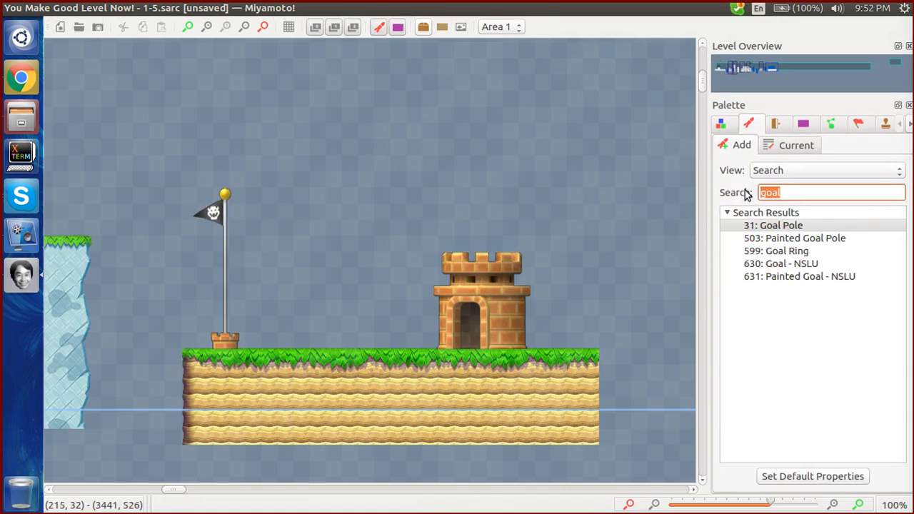
pyautogui.write('coin')
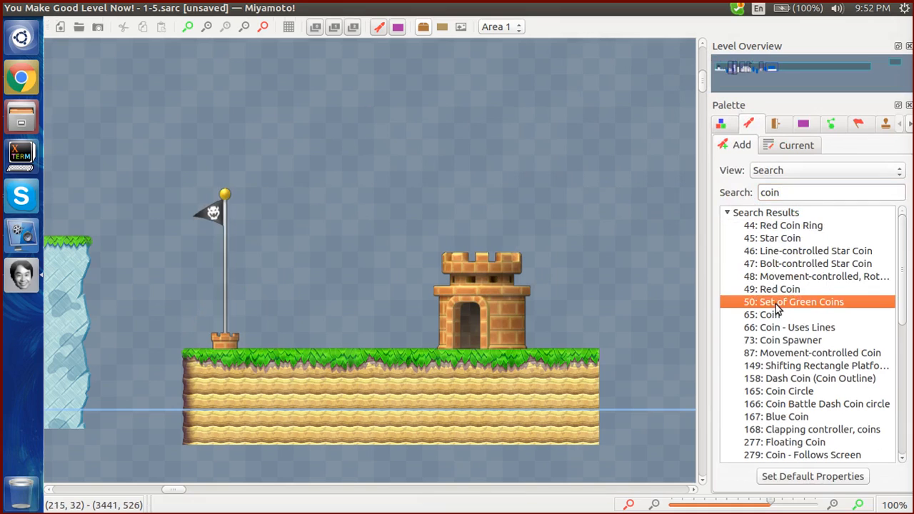
pyautogui.click(777, 314)
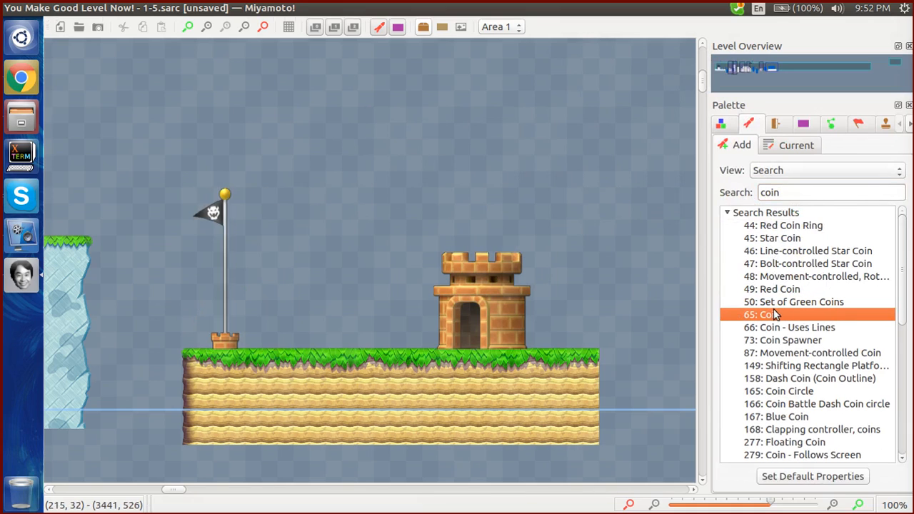
pyautogui.rightClick(109, 166)
pyautogui.rightClick(127, 148)
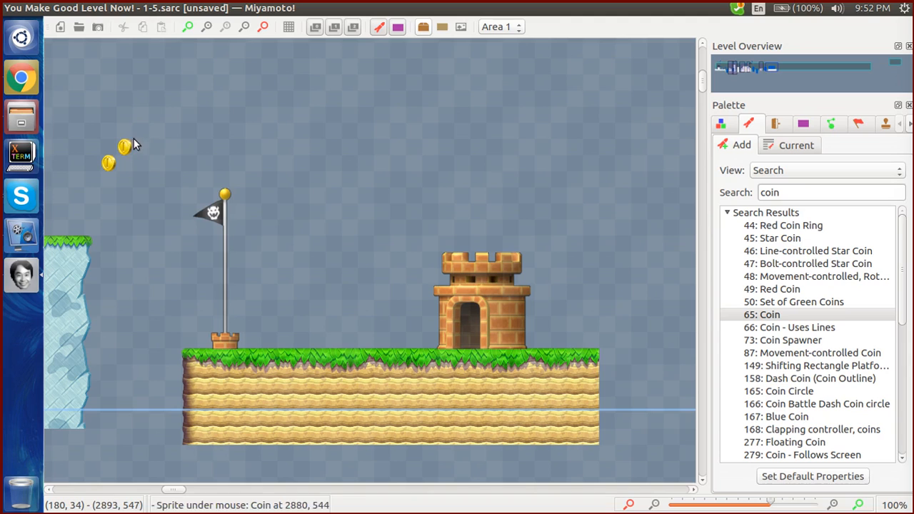
pyautogui.rightClick(174, 138)
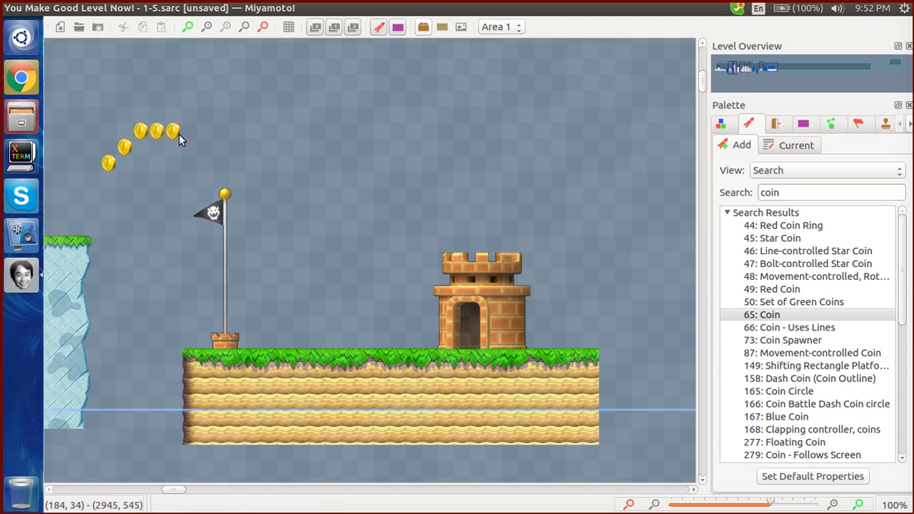
# Add a sixth Coin at the pole end and reposition the coins into a rough arch that rises and falls
pyautogui.click(175, 135)
pyautogui.moveTo(175, 143); pyautogui.dragTo(175, 144)
pyautogui.rightClick(184, 144)
pyautogui.click(190, 145)
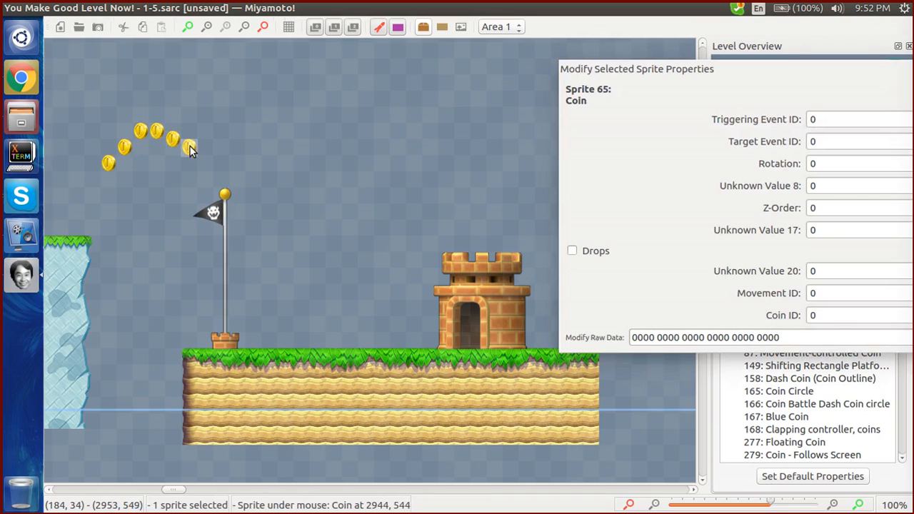
pyautogui.click(124, 145)
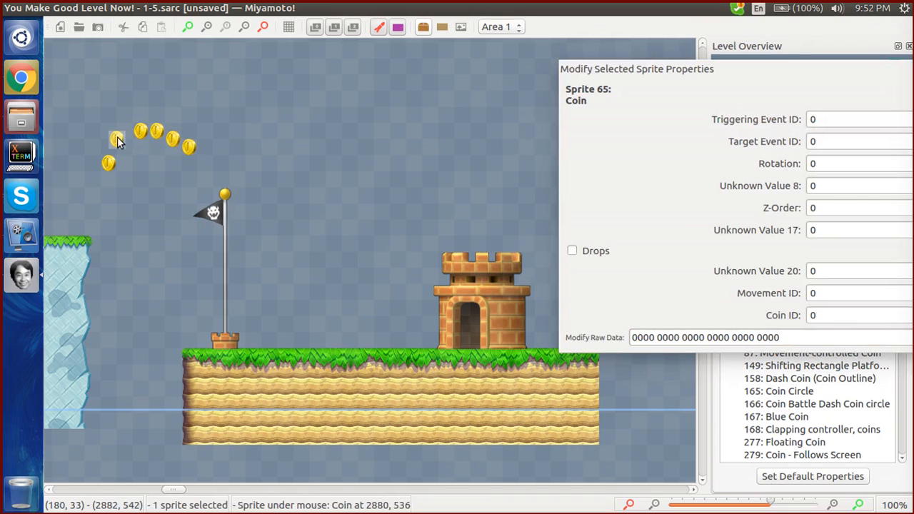
pyautogui.moveTo(120, 141); pyautogui.dragTo(187, 139)
pyautogui.click(156, 132)
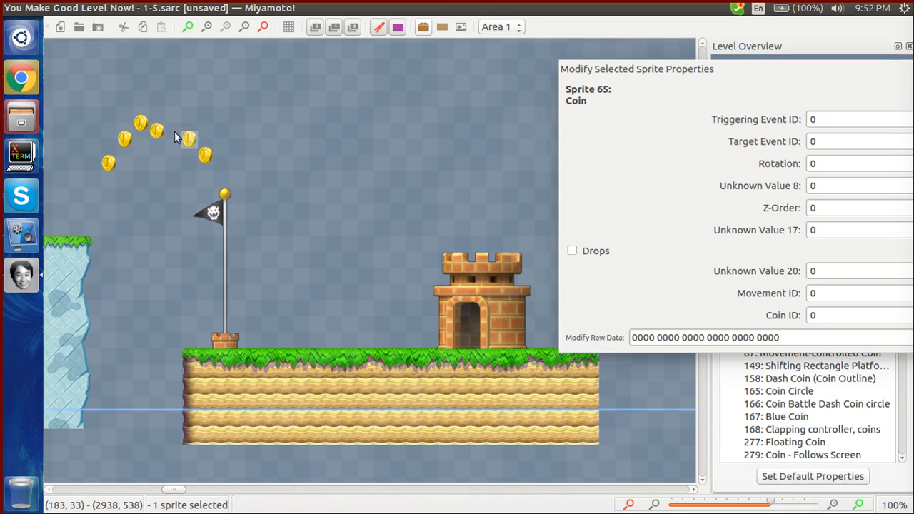
pyautogui.click(167, 132)
# Shift individual coins sideways and vertically so that all six form an evenly spaced arch between the last land block and the goal pole
pyautogui.hscroll(-3, 116, 167)
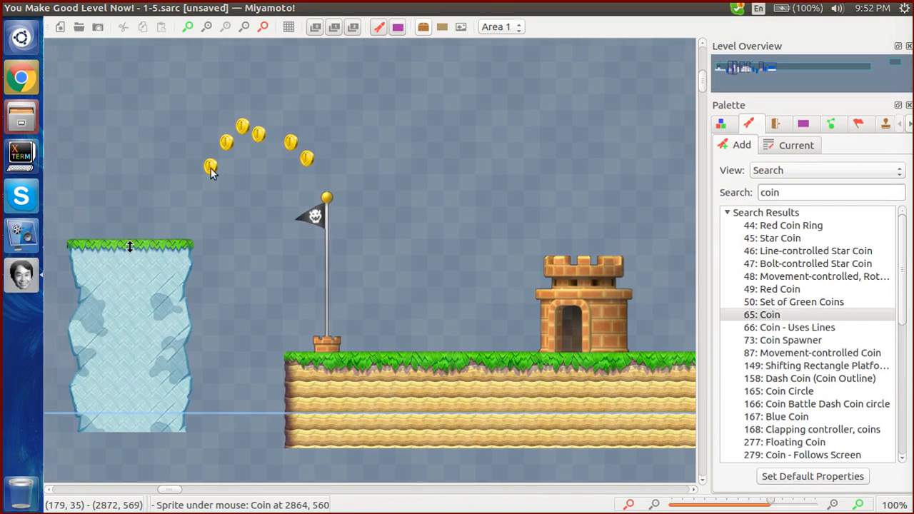
pyautogui.click(208, 169)
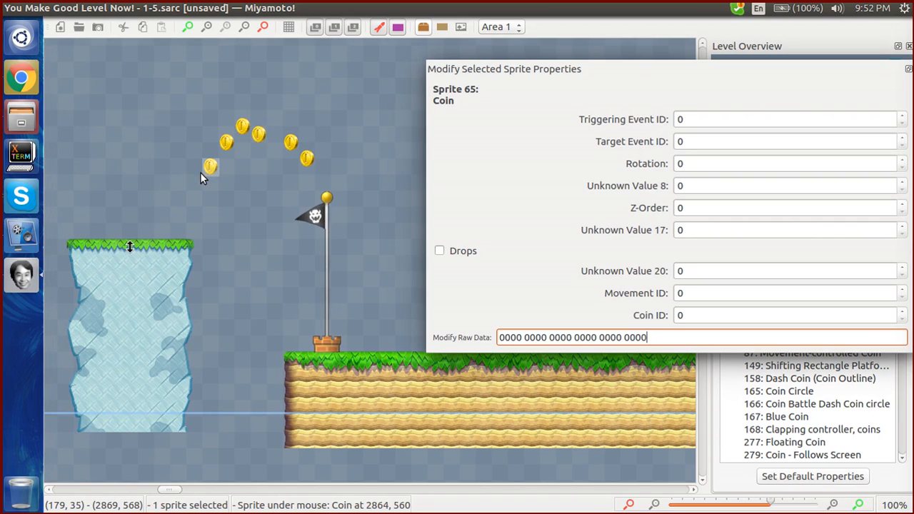
pyautogui.moveTo(207, 175)
pyautogui.mouseDown()
pyautogui.moveTo(226, 149)
pyautogui.moveTo(196, 176)
pyautogui.mouseUp()
pyautogui.moveTo(227, 143); pyautogui.dragTo(263, 125)
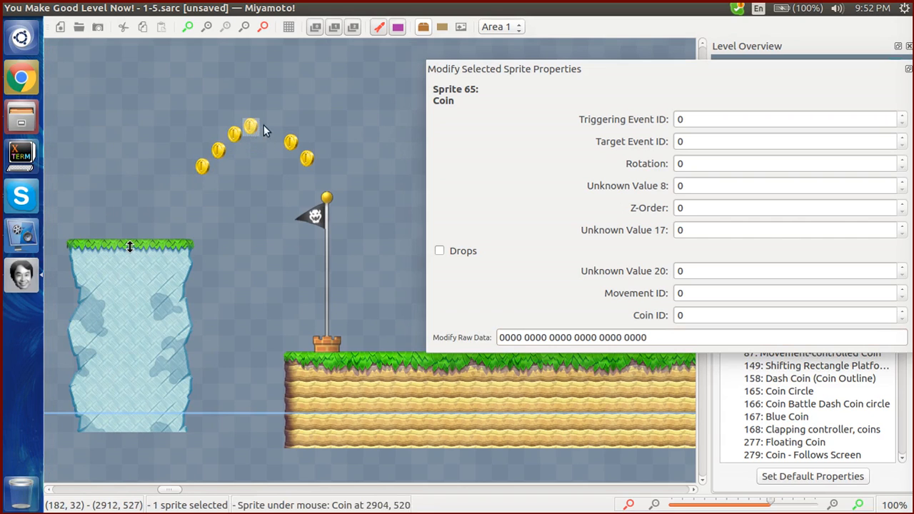
pyautogui.moveTo(291, 142)
pyautogui.mouseDown()
pyautogui.moveTo(273, 133)
pyautogui.moveTo(287, 153)
pyautogui.moveTo(282, 143)
pyautogui.mouseUp()
pyautogui.click(313, 139)
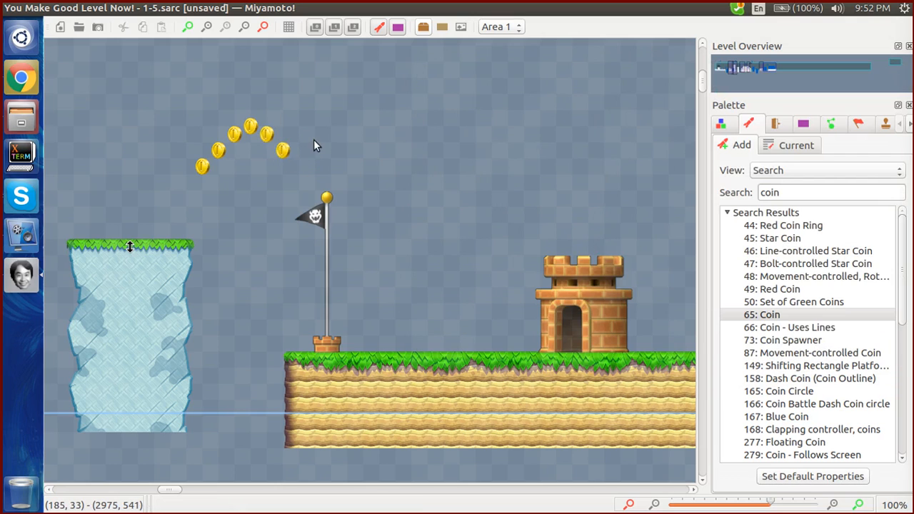
# Try moving the ending platform with its goal pole and castle two tiles closer to the last land block
pyautogui.moveTo(253, 172); pyautogui.dragTo(488, 431)
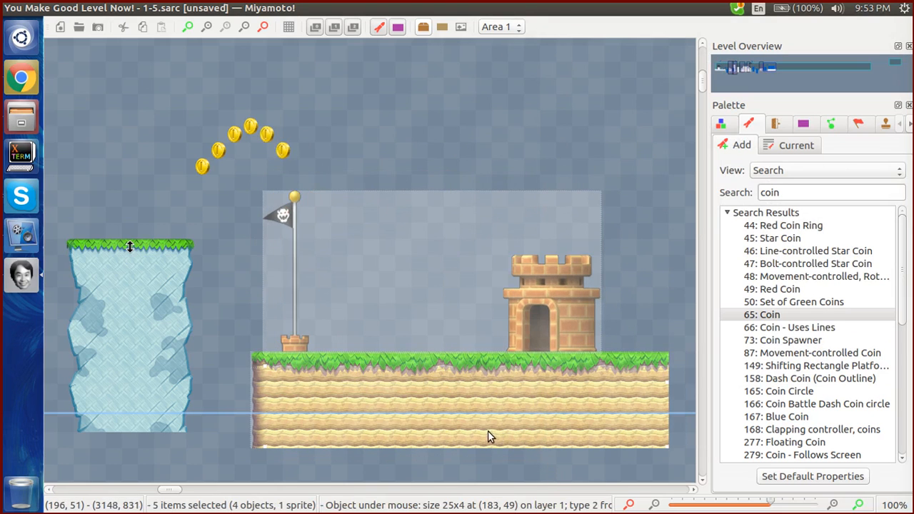
pyautogui.click(436, 141)
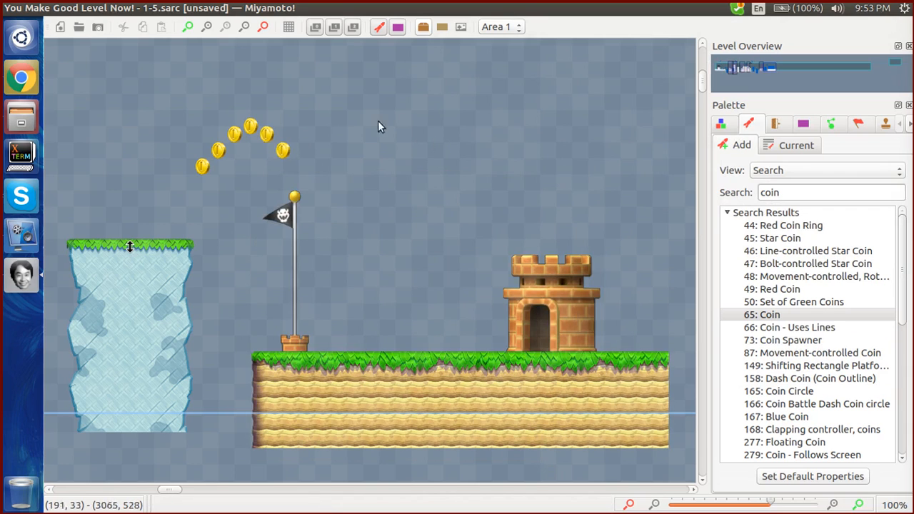
pyautogui.moveTo(228, 184); pyautogui.dragTo(501, 396)
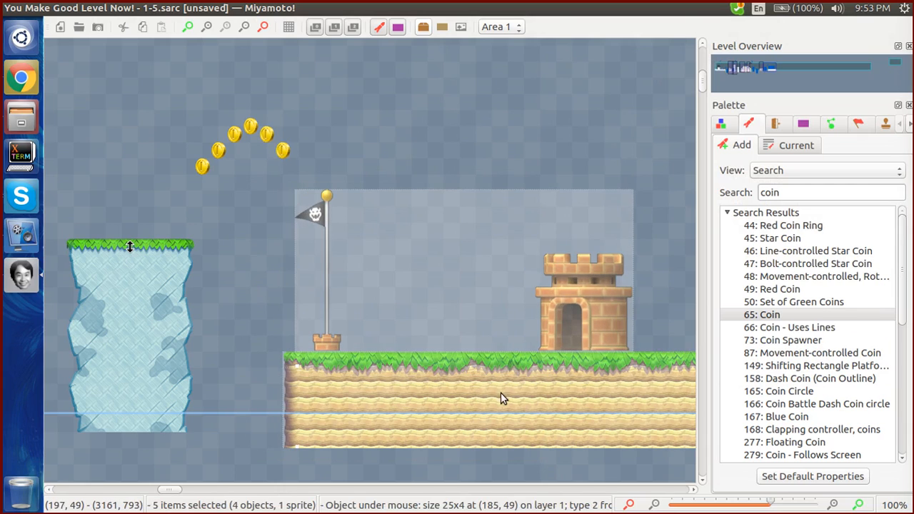
pyautogui.click(343, 147)
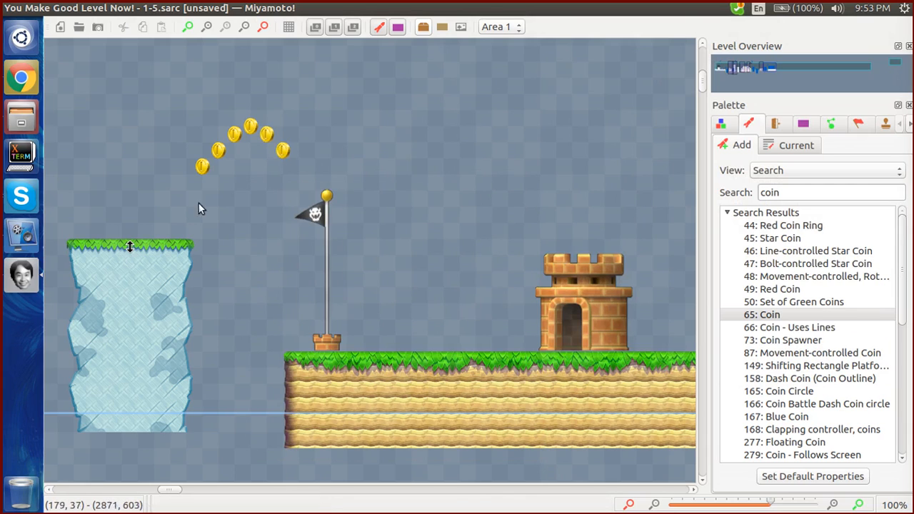
# Check the last land block's movement settings and move the six-coin arch about three and a half tiles up and one and a half tiles right
pyautogui.click(131, 244)
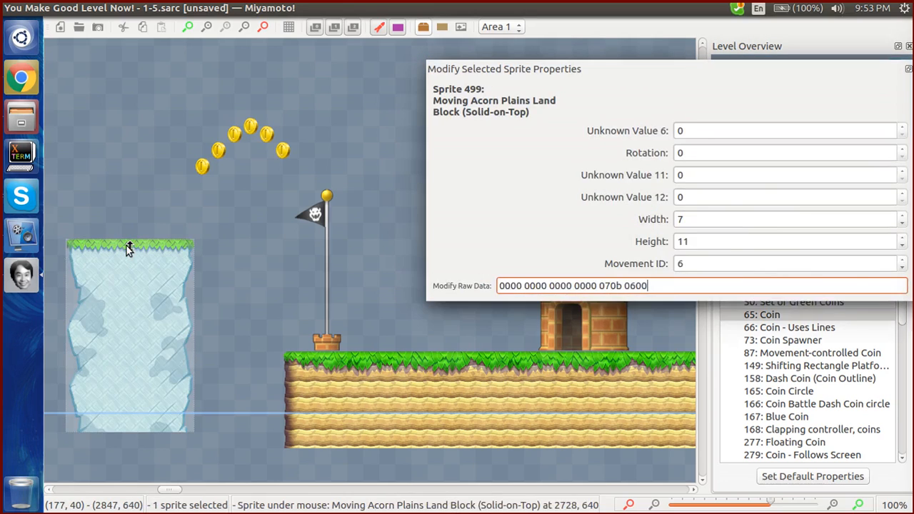
pyautogui.click(126, 245)
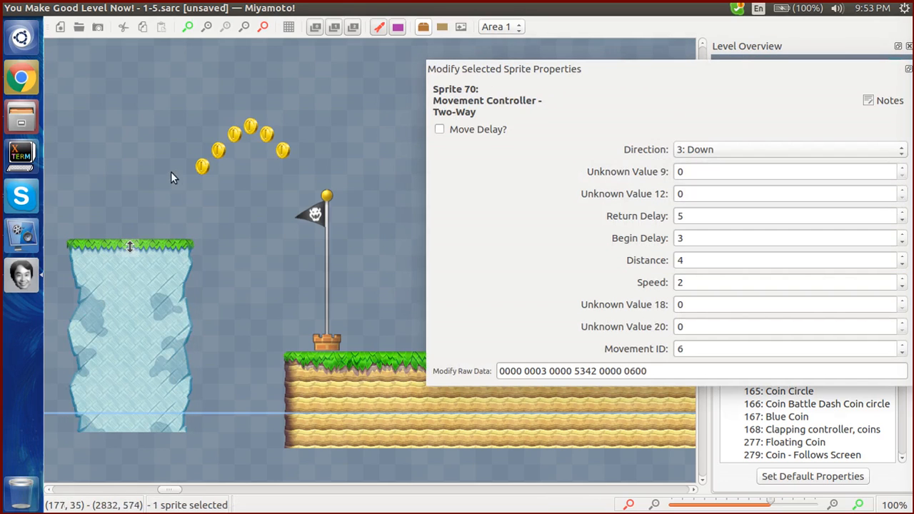
pyautogui.moveTo(160, 136); pyautogui.dragTo(332, 107)
pyautogui.moveTo(329, 173); pyautogui.dragTo(329, 174)
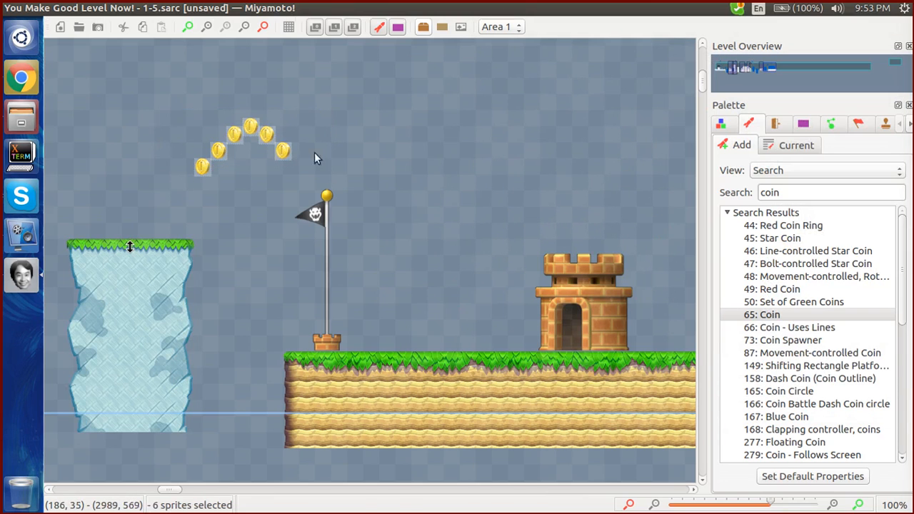
pyautogui.moveTo(282, 150); pyautogui.dragTo(280, 133)
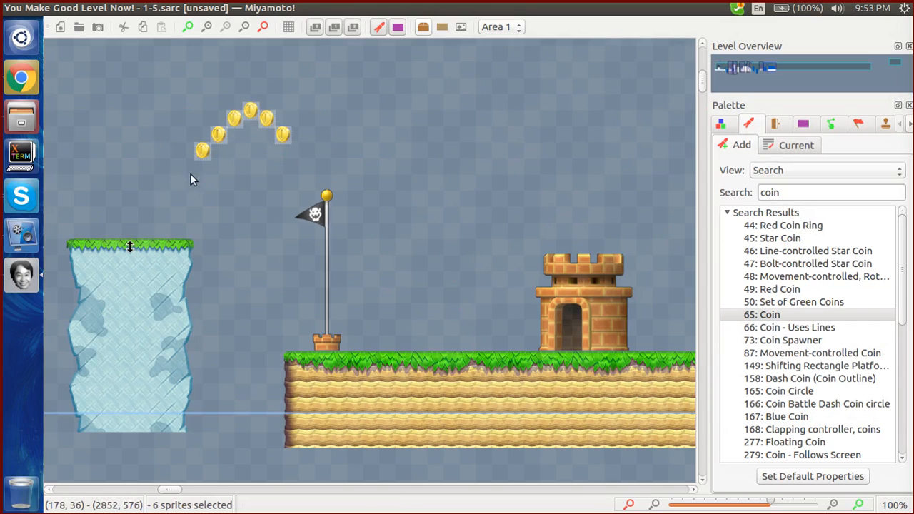
pyautogui.moveTo(201, 153); pyautogui.dragTo(221, 115)
pyautogui.click(268, 123)
pyautogui.moveTo(336, 117); pyautogui.dragTo(247, 87)
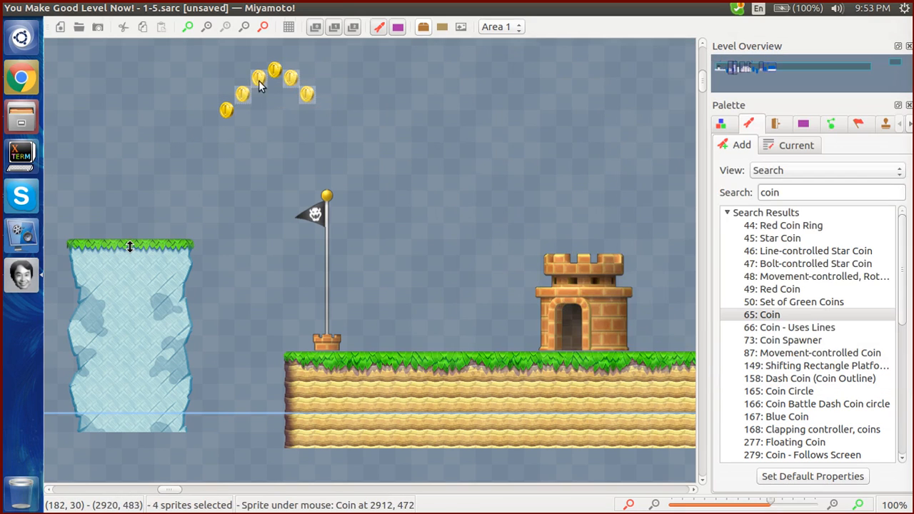
pyautogui.click(281, 94)
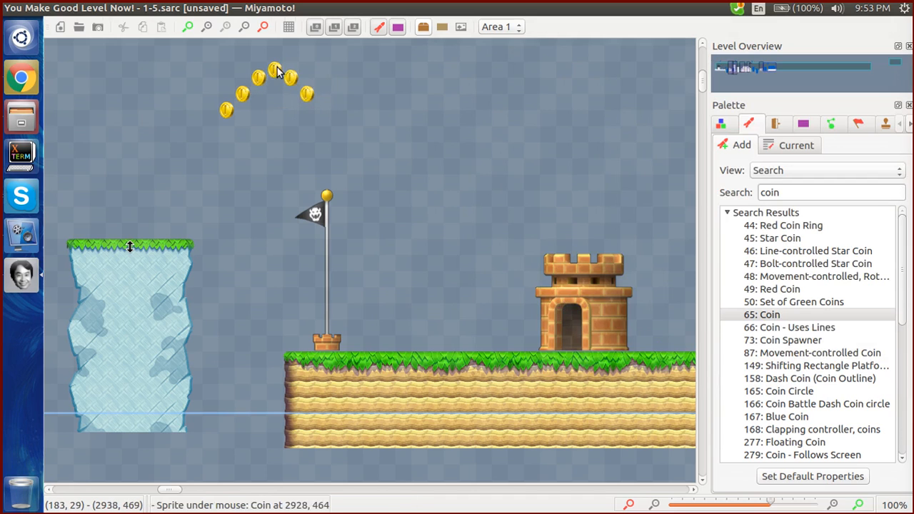
# Lower the fifth coin of the arch by half a tile and delete the sixth coin nearest the goal pole
pyautogui.click(290, 77)
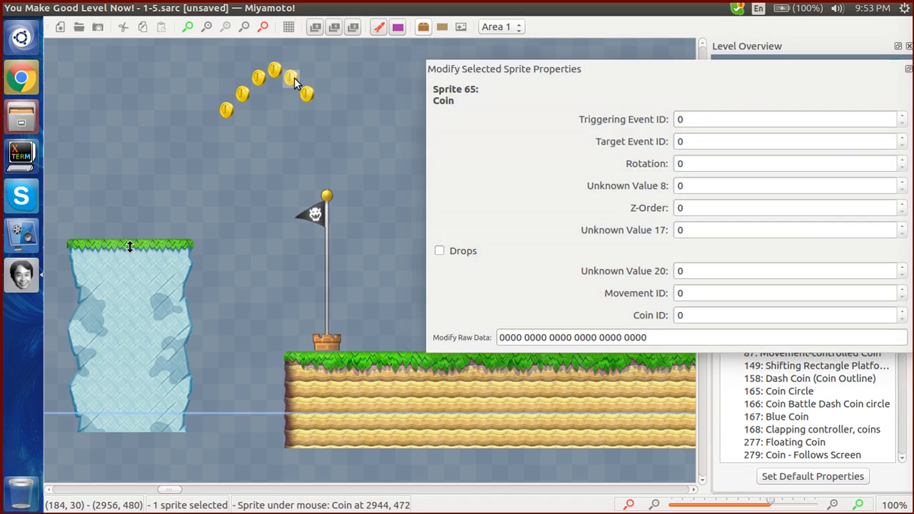
pyautogui.click(317, 93)
pyautogui.click(311, 99)
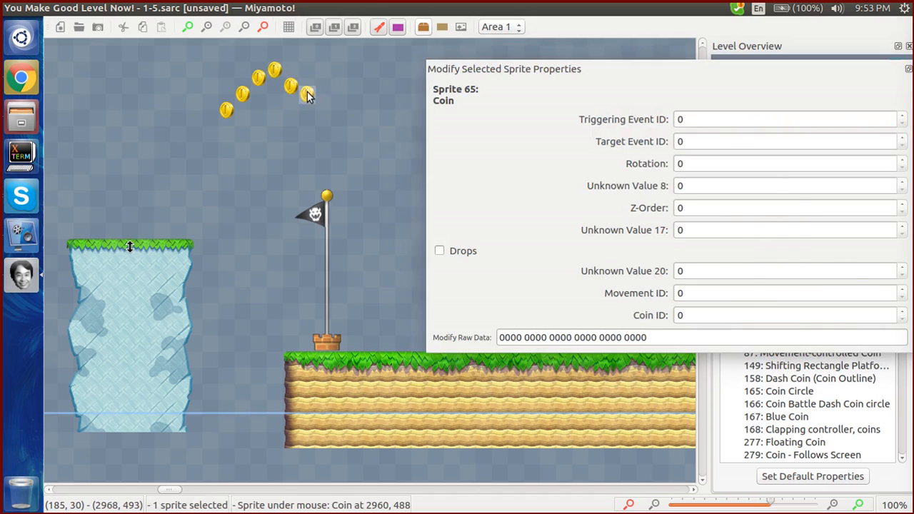
pyautogui.press('Delete')
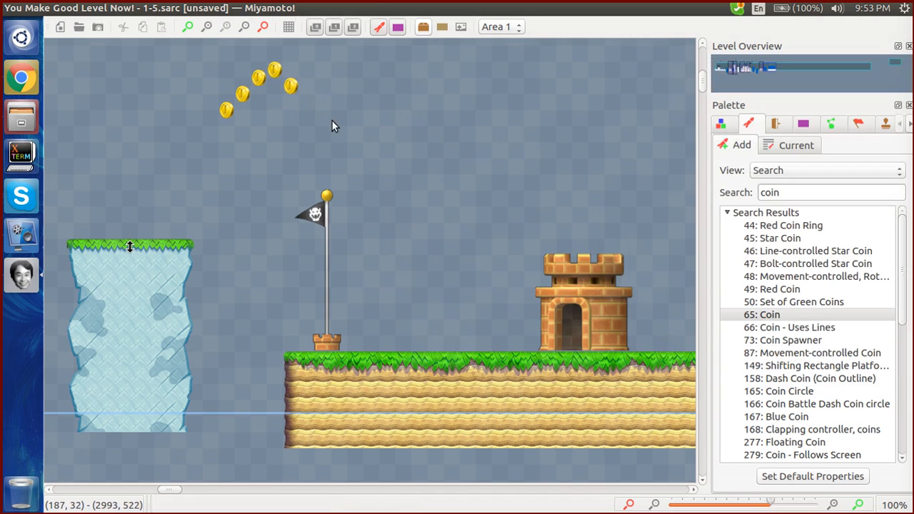
# Raise the whole ending platform together with its goal pole by one tile, keeping its horizontal position
pyautogui.moveTo(287, 145); pyautogui.dragTo(490, 422)
pyautogui.press('Left')
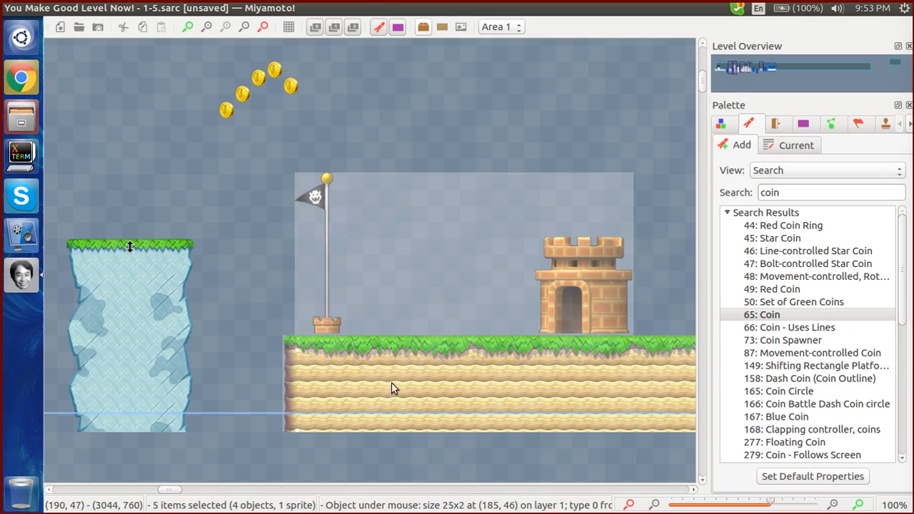
pyautogui.press('Right')
pyautogui.click(351, 105)
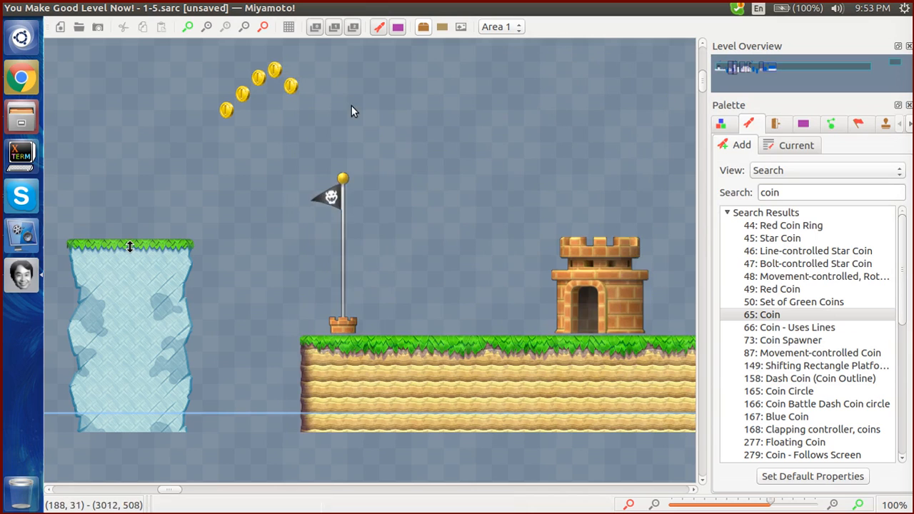
pyautogui.moveTo(227, 166); pyautogui.dragTo(417, 405)
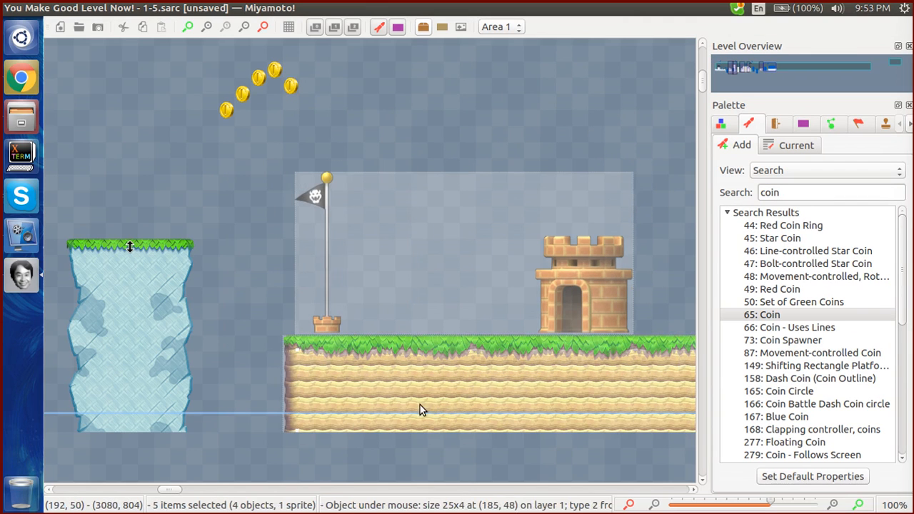
pyautogui.click(325, 123)
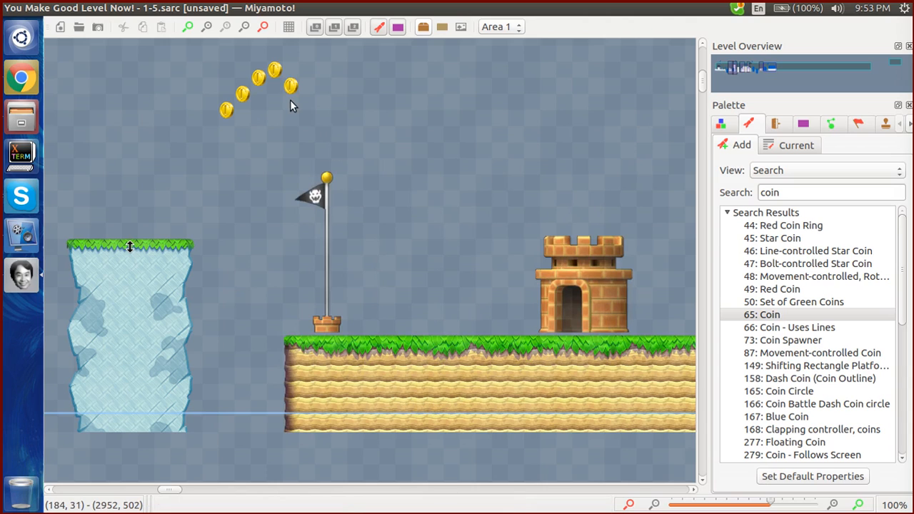
# Nudge the Goal Pole slightly down onto the grass of the ending platform and half a tile left
pyautogui.moveTo(307, 180); pyautogui.dragTo(315, 202)
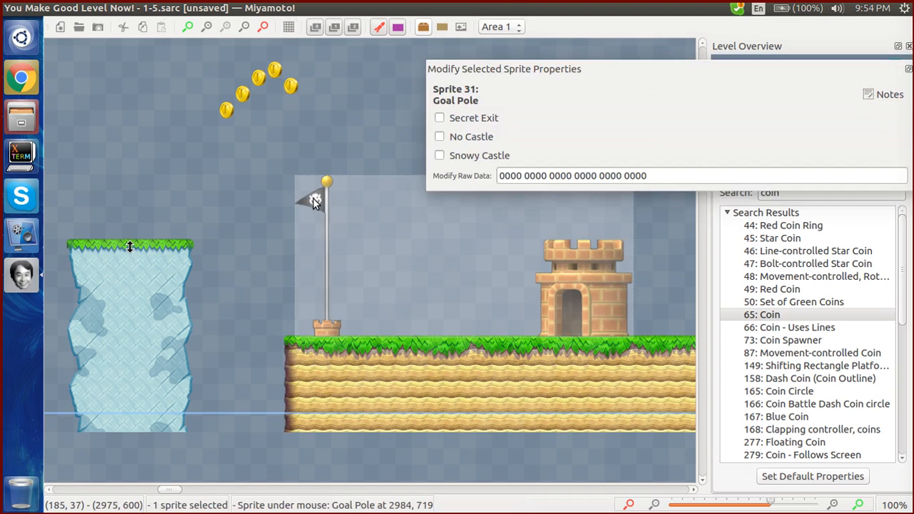
pyautogui.click(259, 224)
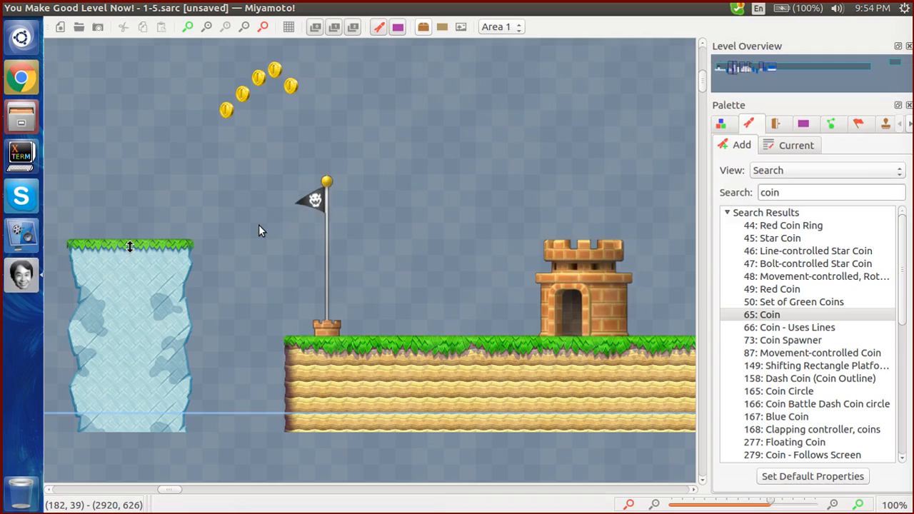
pyautogui.moveTo(315, 256); pyautogui.dragTo(305, 256)
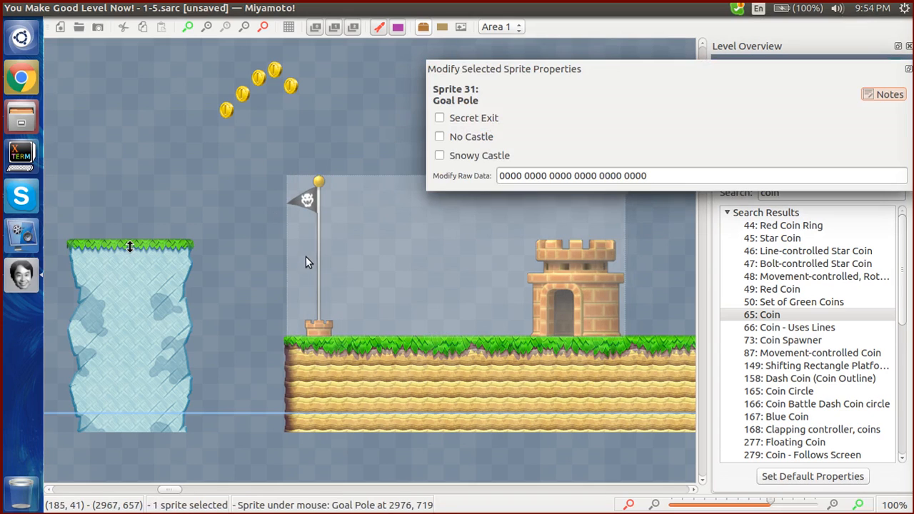
pyautogui.click(190, 230)
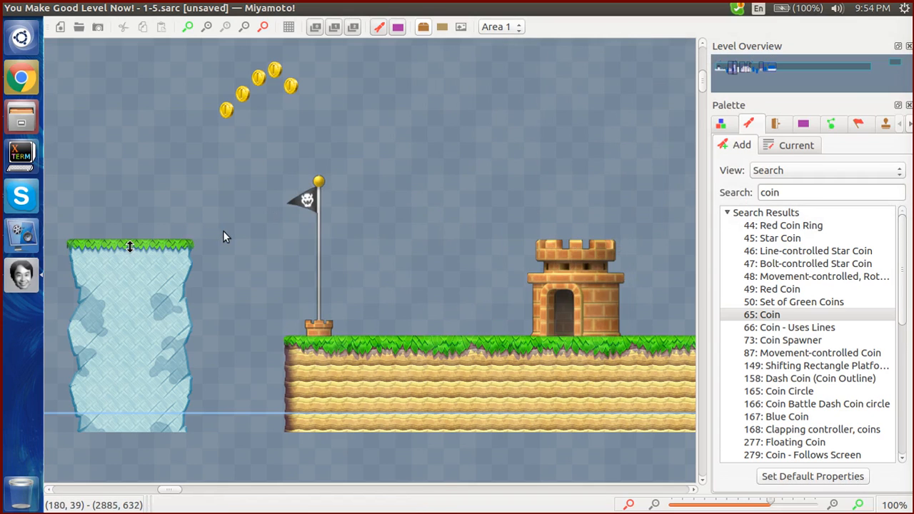
# Search the sprite list for "midwa" to find a midway checkpoint for the hilltop brick row
pyautogui.hscroll(-10, 223, 236)
pyautogui.hscroll(-10, 222, 235)
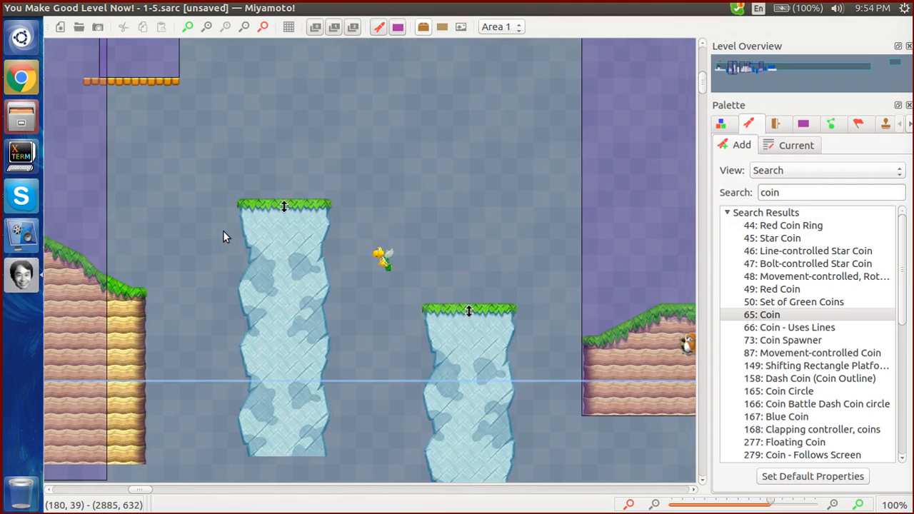
pyautogui.hscroll(-10, 223, 237)
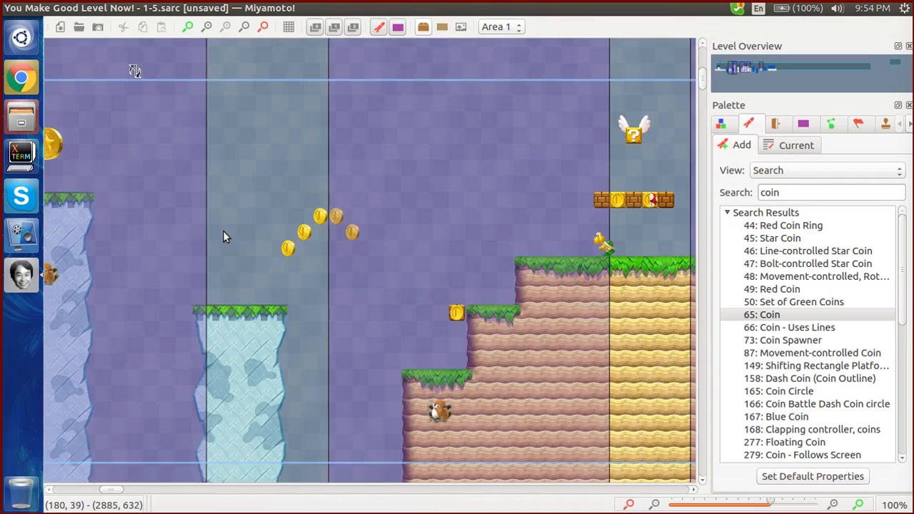
pyautogui.hscroll(10, 226, 236)
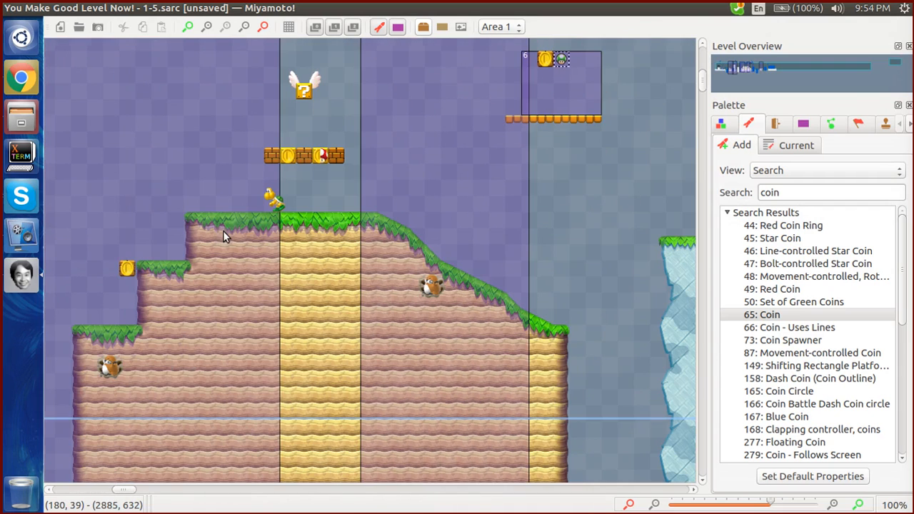
pyautogui.hscroll(-1, 339, 204)
pyautogui.scroll(1, 337, 198)
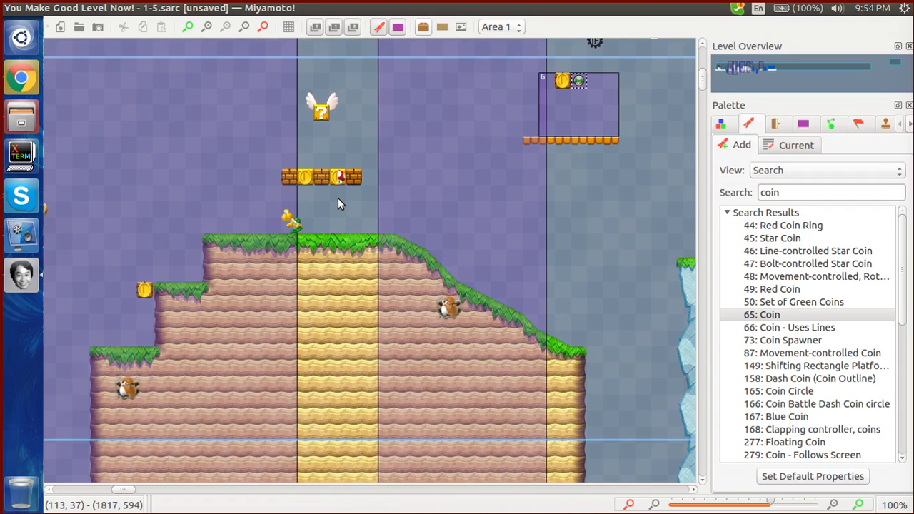
pyautogui.doubleClick(767, 192)
pyautogui.write('midwa')
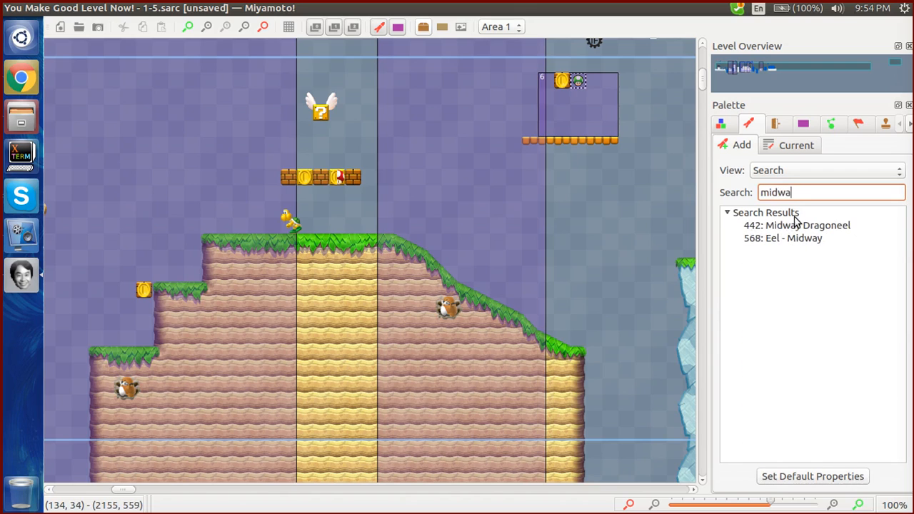
# Search the sprites for "flag" and place a Checkpoint Flag on the brick row below the winged question block
pyautogui.press('BackSpace')
pyautogui.press('BackSpace')
pyautogui.press('BackSpace')
pyautogui.press('BackSpace')
pyautogui.press('BackSpace')
pyautogui.write('flag')
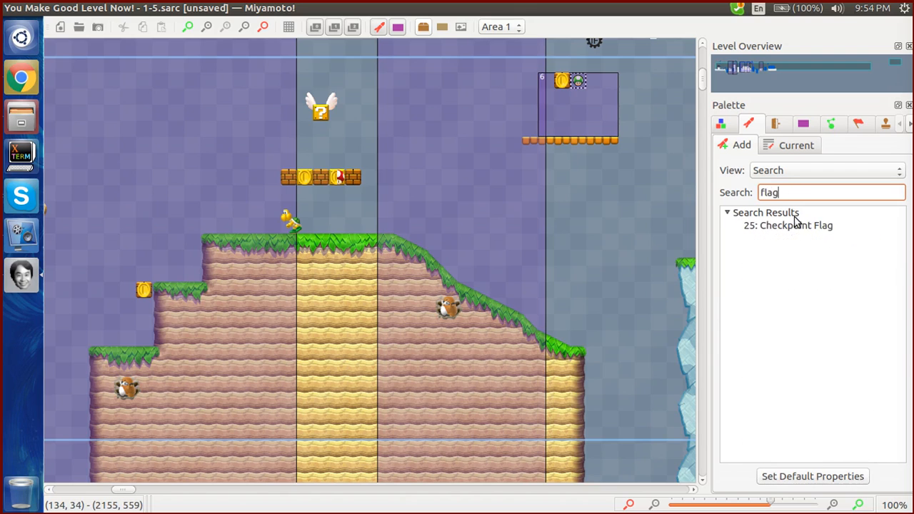
pyautogui.click(801, 226)
pyautogui.moveTo(336, 209); pyautogui.dragTo(342, 167)
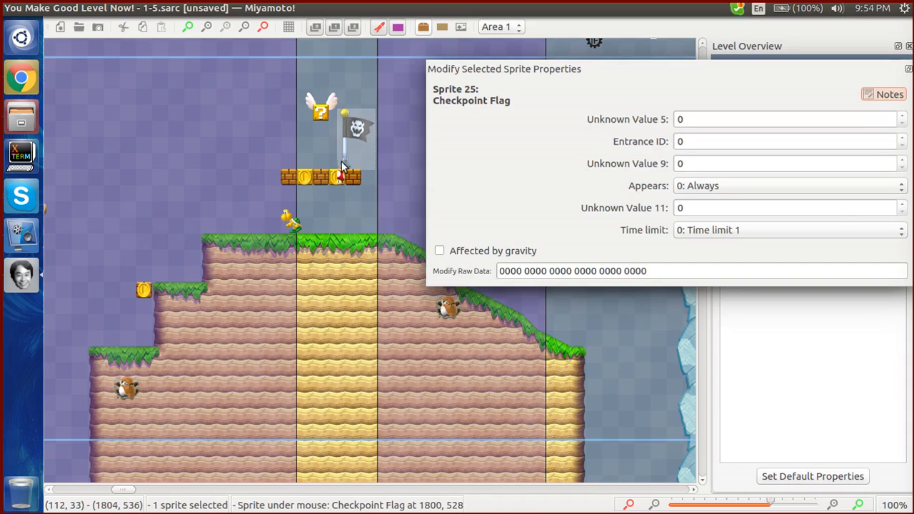
# Review the Checkpoint Flag's appearance options and set its Entrance ID to 3
pyautogui.click(729, 184)
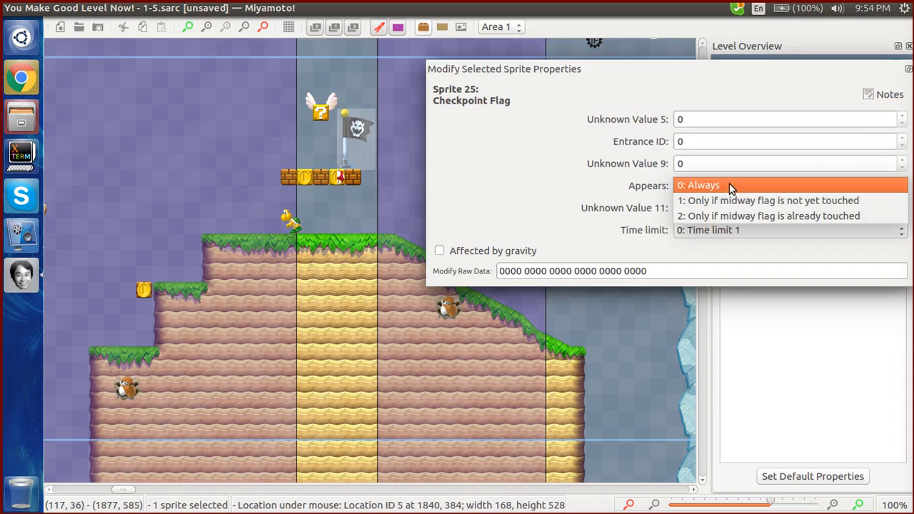
pyautogui.click(729, 183)
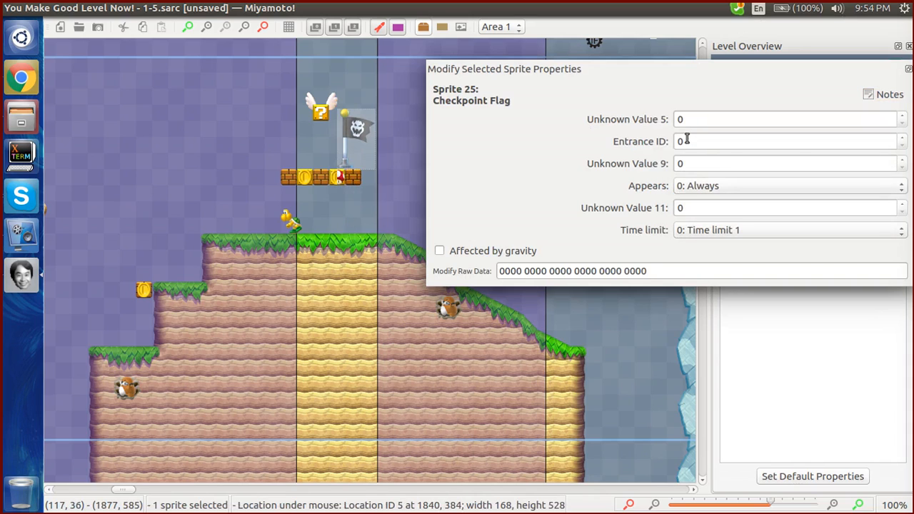
pyautogui.click(685, 140)
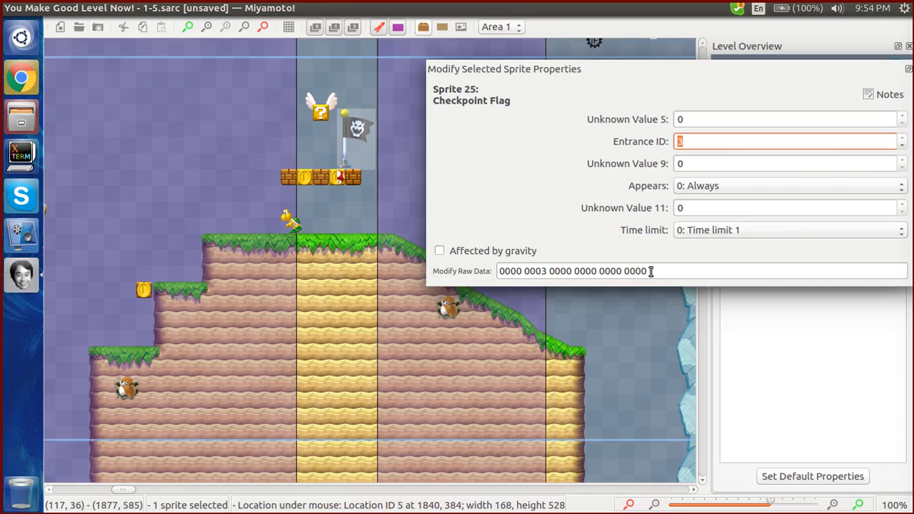
pyautogui.click(645, 341)
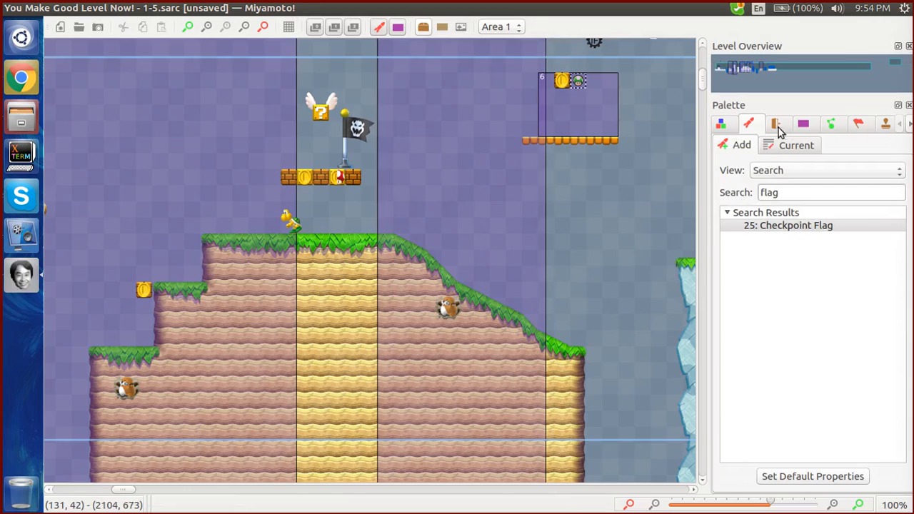
# Check the entrances present in the area and set the Checkpoint Flag's Entrance ID to 1
pyautogui.click(777, 126)
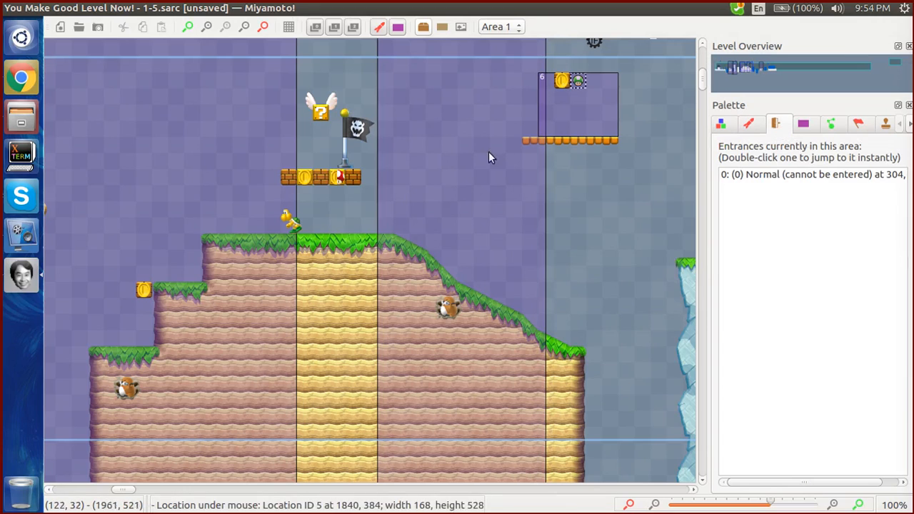
pyautogui.click(350, 139)
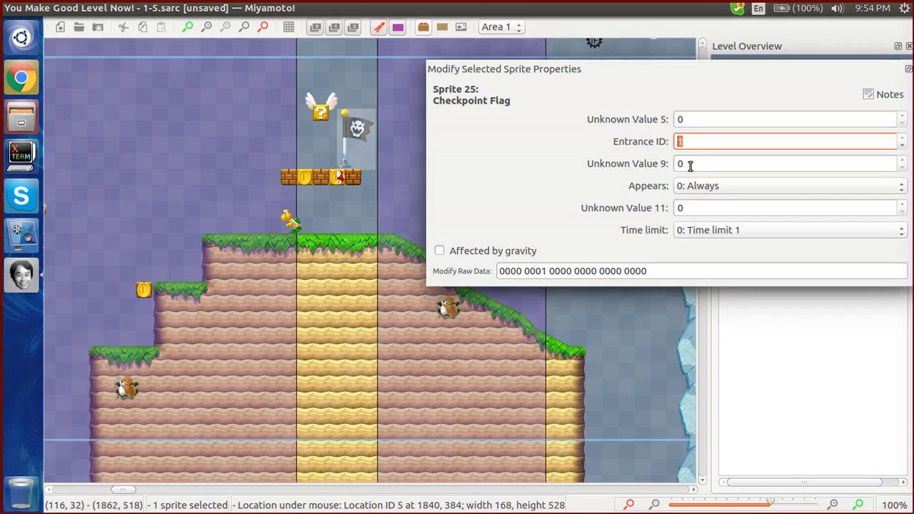
pyautogui.click(320, 213)
# Add an entrance on the brick row beside the Checkpoint Flag and set its type to (1) Normal?
pyautogui.rightClick(315, 158)
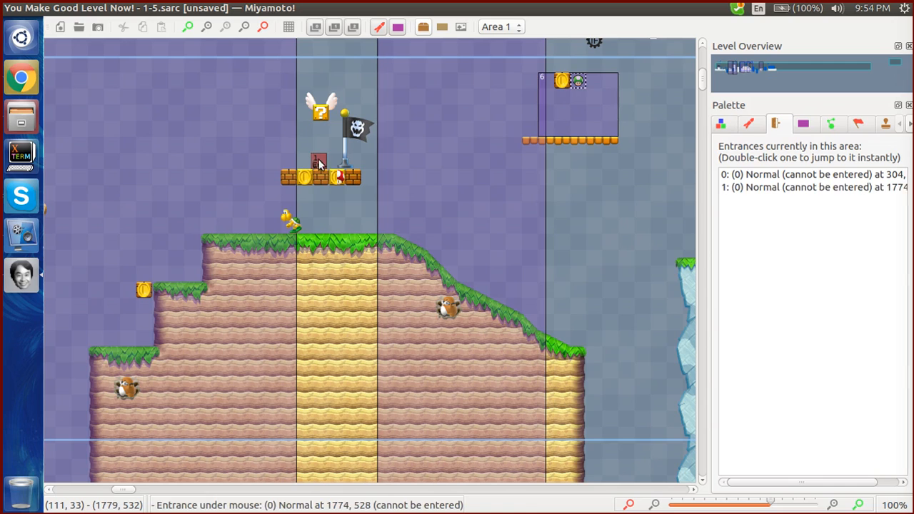
pyautogui.moveTo(319, 163); pyautogui.dragTo(314, 164)
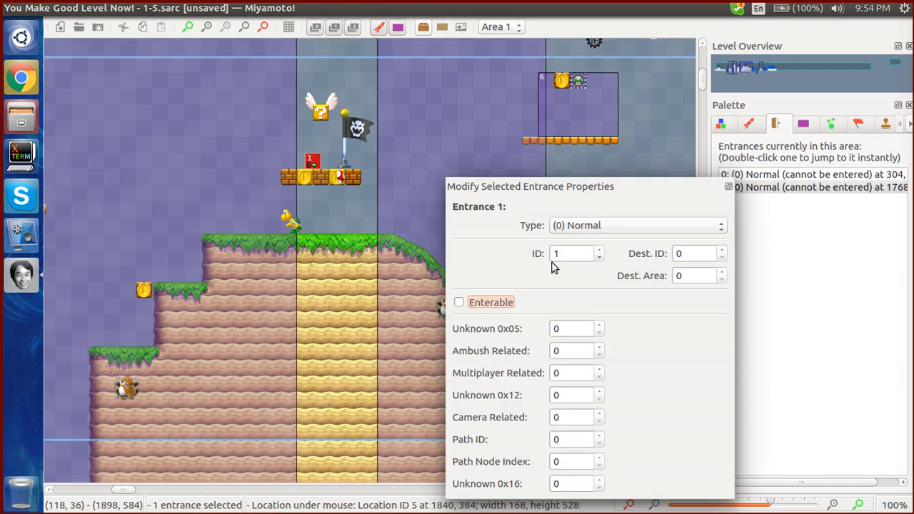
pyautogui.click(571, 227)
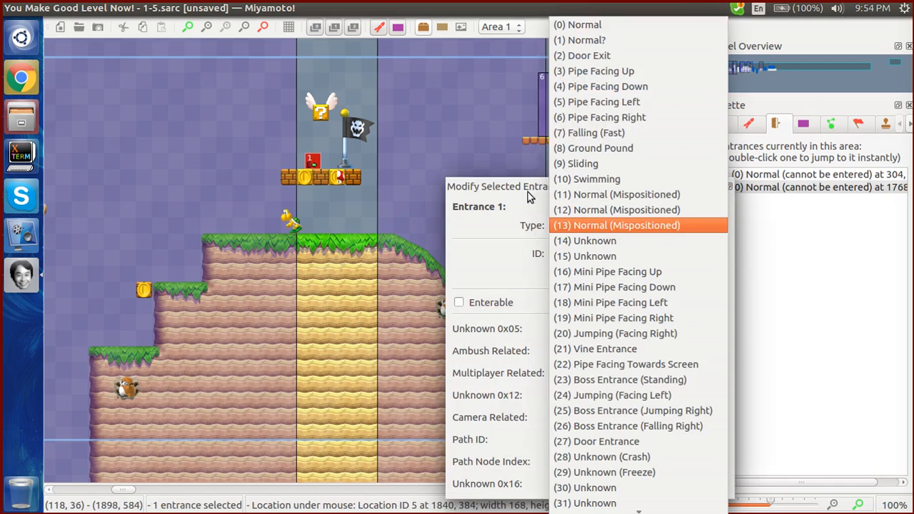
pyautogui.click(566, 41)
pyautogui.click(582, 225)
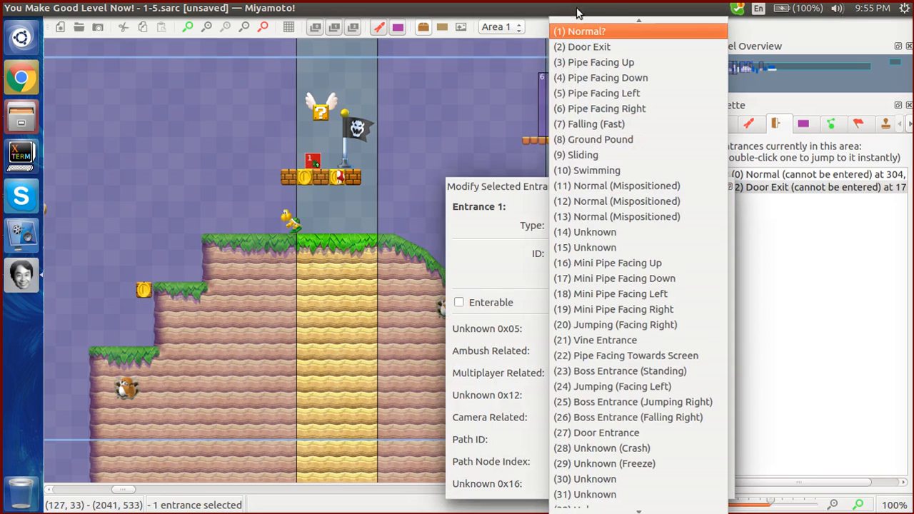
pyautogui.click(600, 10)
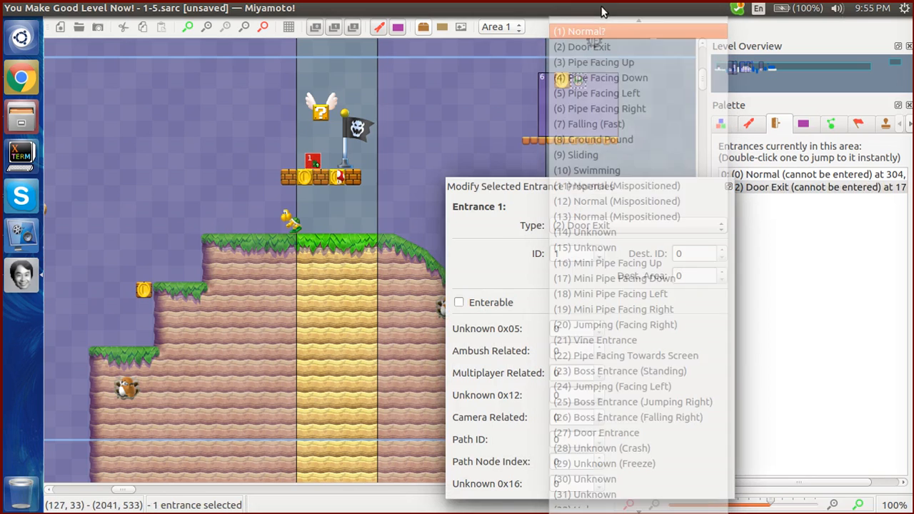
pyautogui.scroll(1, 602, 226)
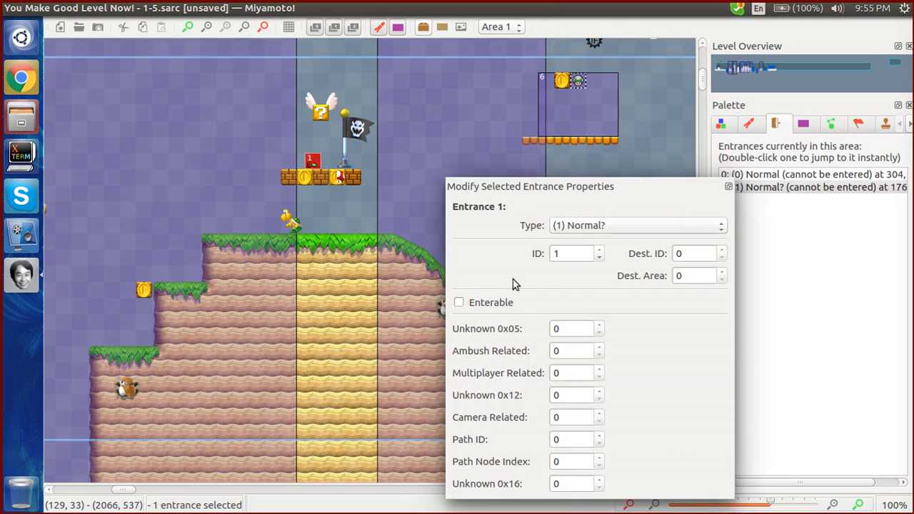
pyautogui.scroll(1, 592, 232)
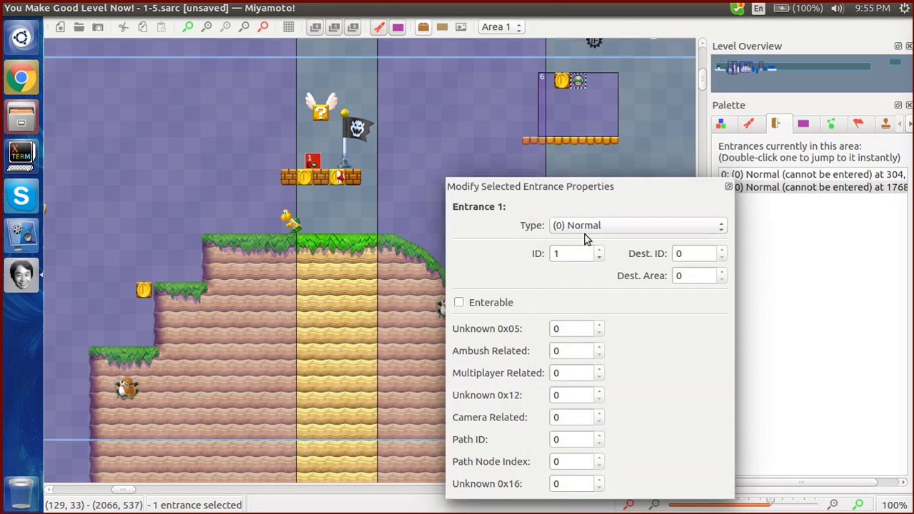
pyautogui.scroll(-20, 585, 225)
pyautogui.scroll(20, 587, 228)
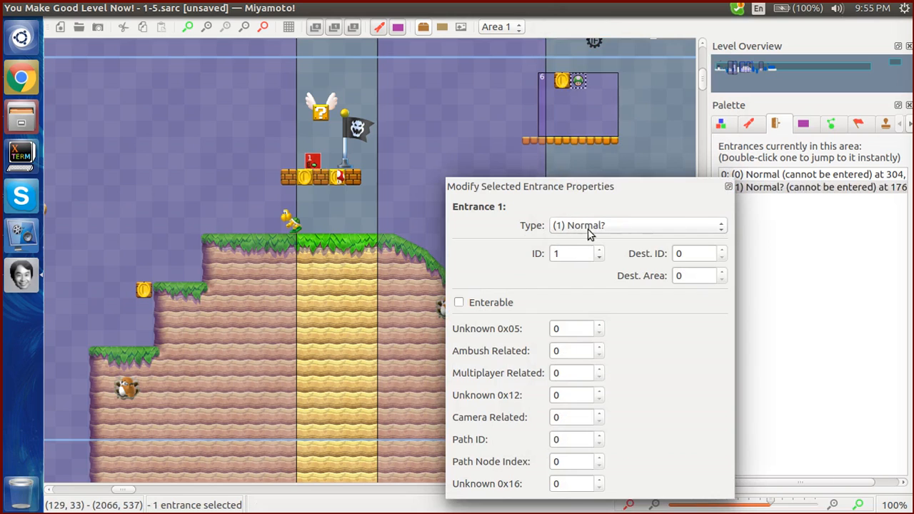
# Make the new entrance enterable and move it down onto the grassy hilltop at 1696, 592, before the Koopa
pyautogui.click(474, 303)
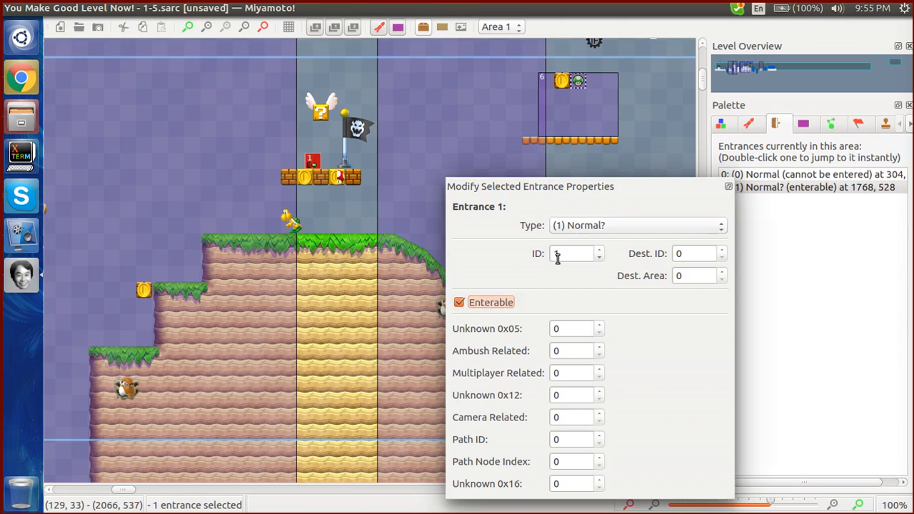
pyautogui.moveTo(313, 166)
pyautogui.mouseDown()
pyautogui.moveTo(275, 222)
pyautogui.moveTo(239, 228)
pyautogui.mouseUp()
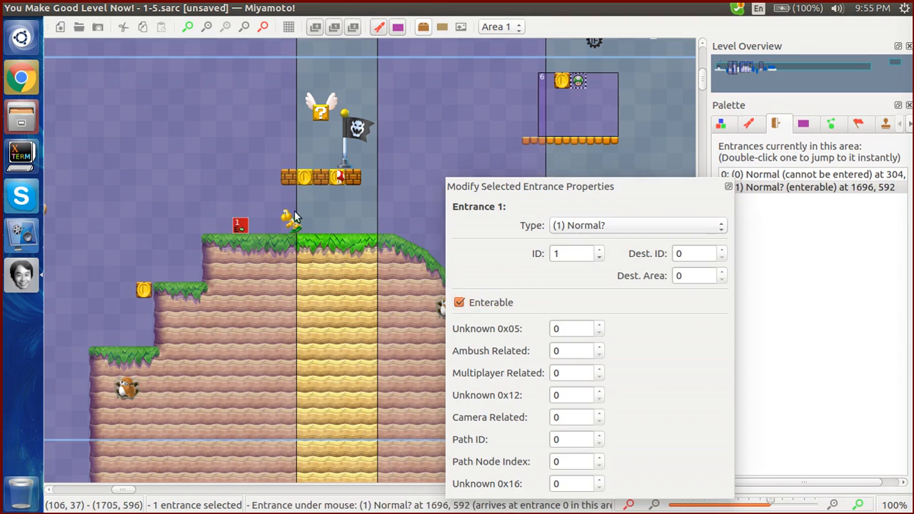
pyautogui.click(342, 203)
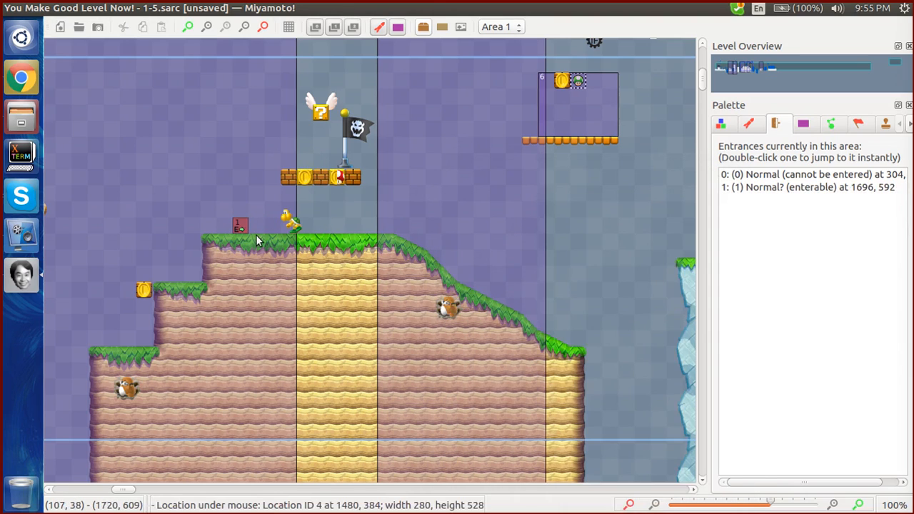
# Set the Checkpoint Flag's Appears option to "1: Only if midway flag is not yet touched"
pyautogui.click(341, 152)
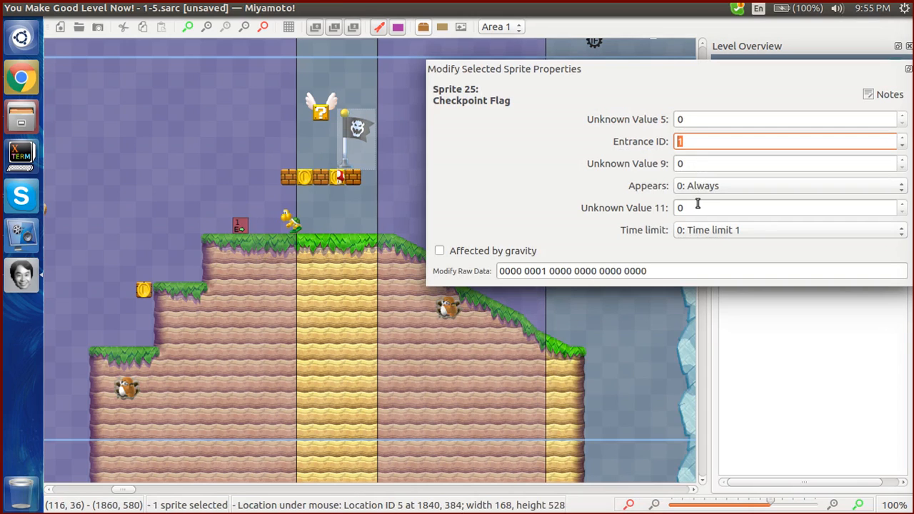
pyautogui.click(338, 218)
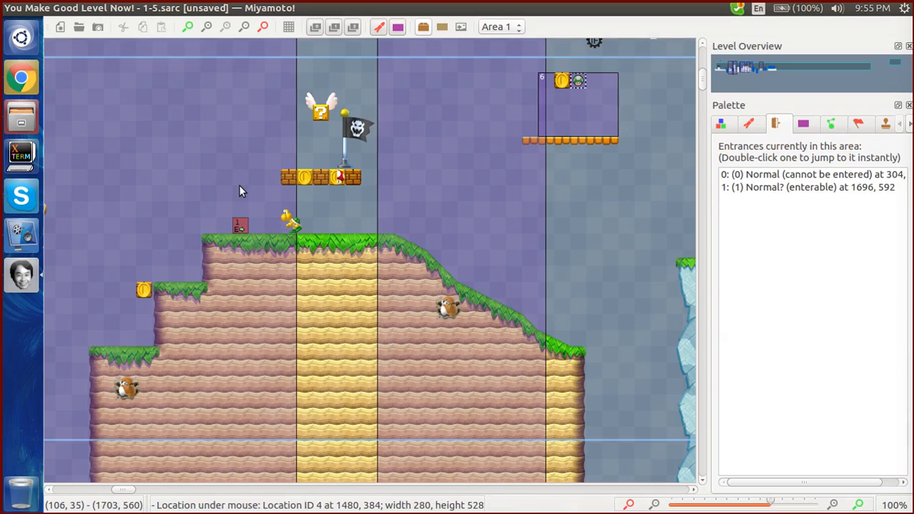
pyautogui.doubleClick(344, 151)
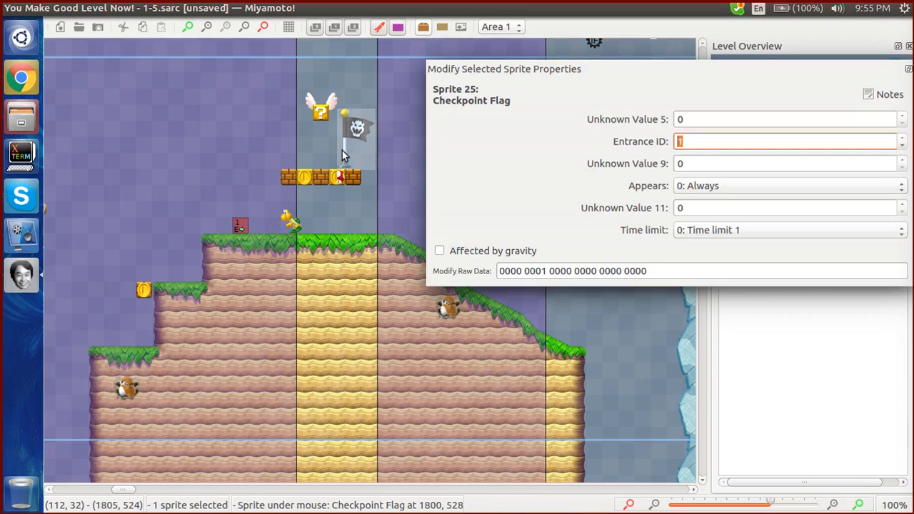
pyautogui.click(692, 187)
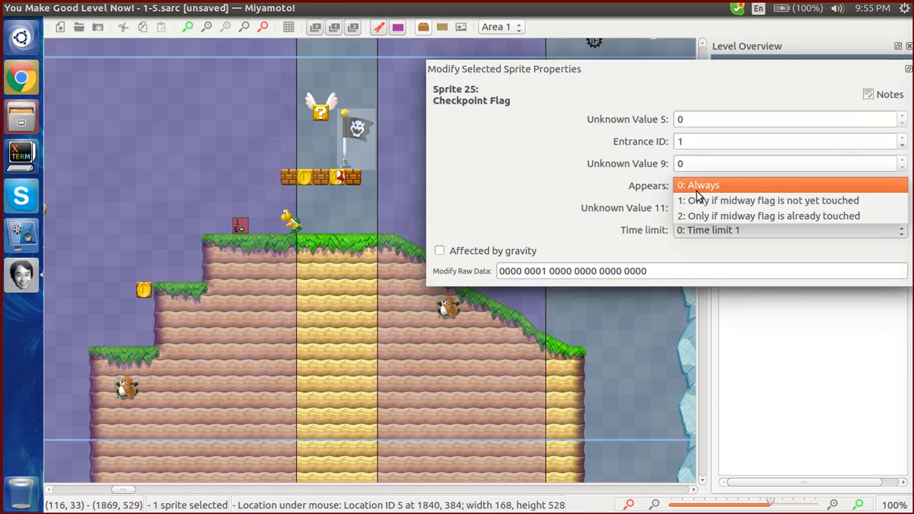
pyautogui.click(701, 202)
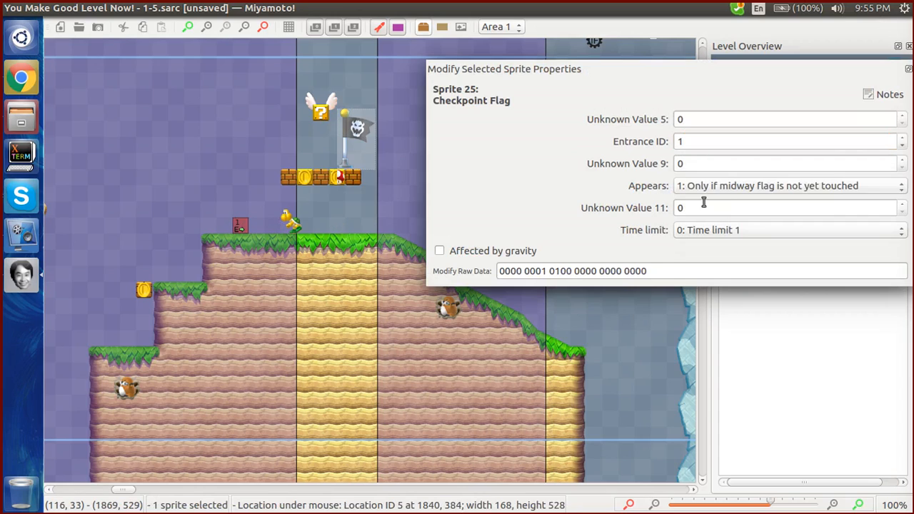
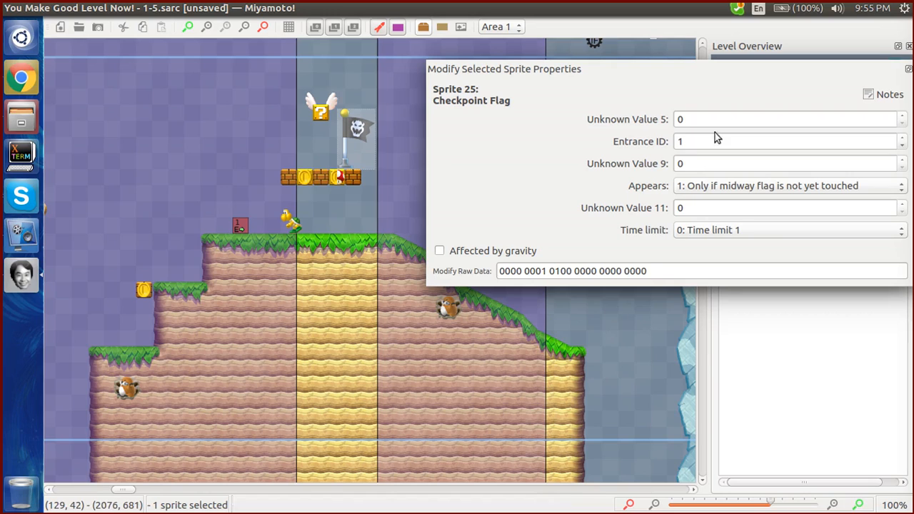
pyautogui.click(708, 187)
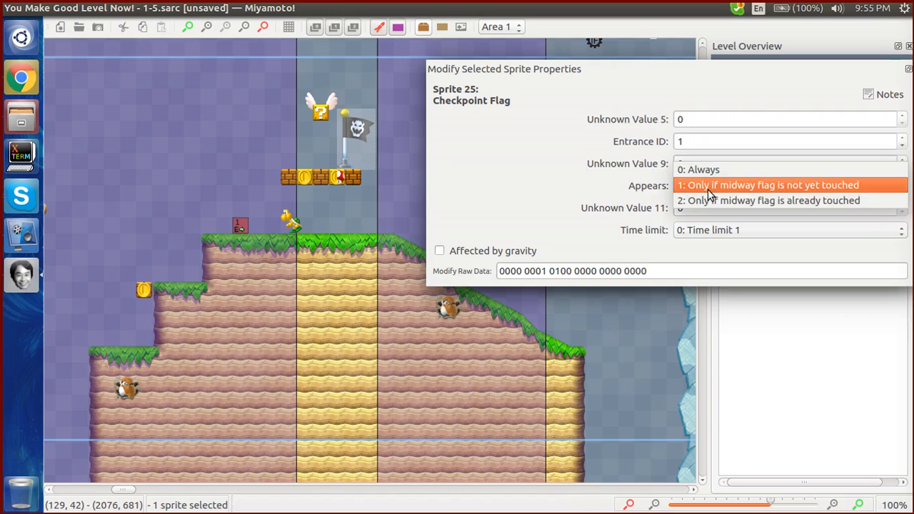
pyautogui.click(619, 190)
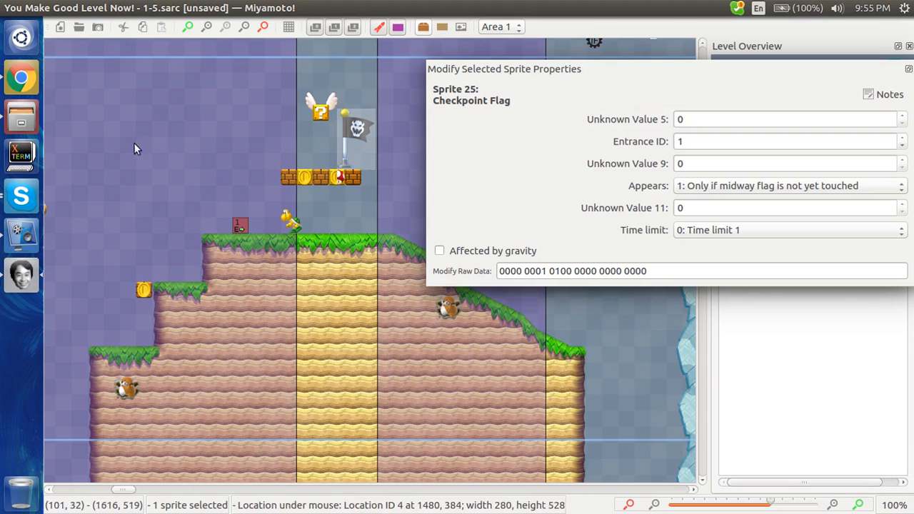
pyautogui.click(20, 196)
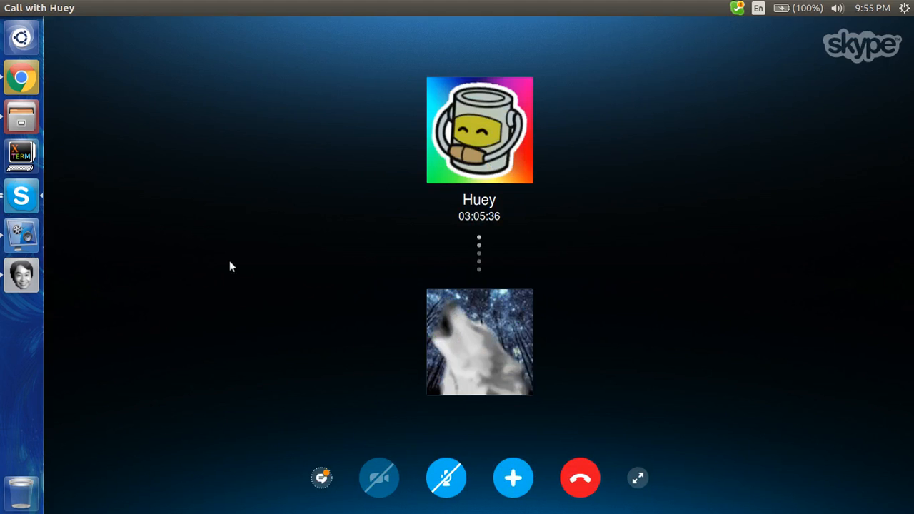
pyautogui.click(22, 272)
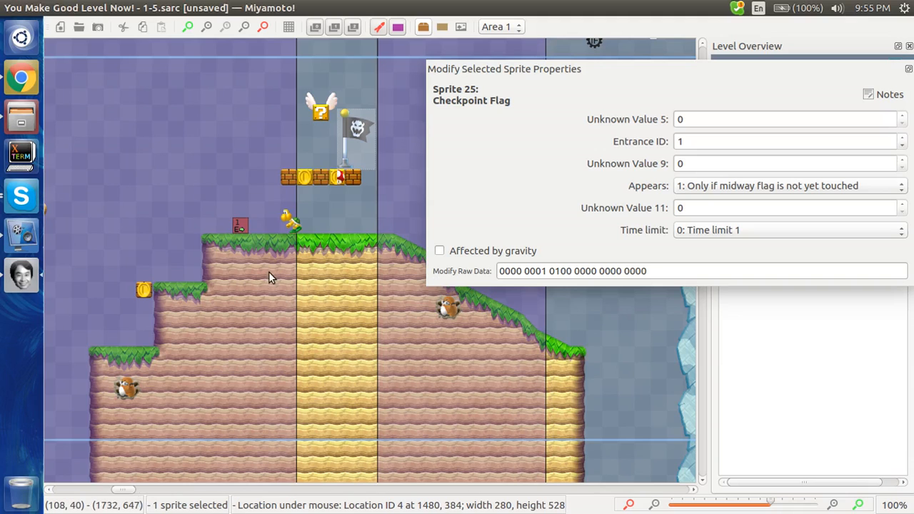
pyautogui.click(350, 211)
pyautogui.hscroll(2, 349, 211)
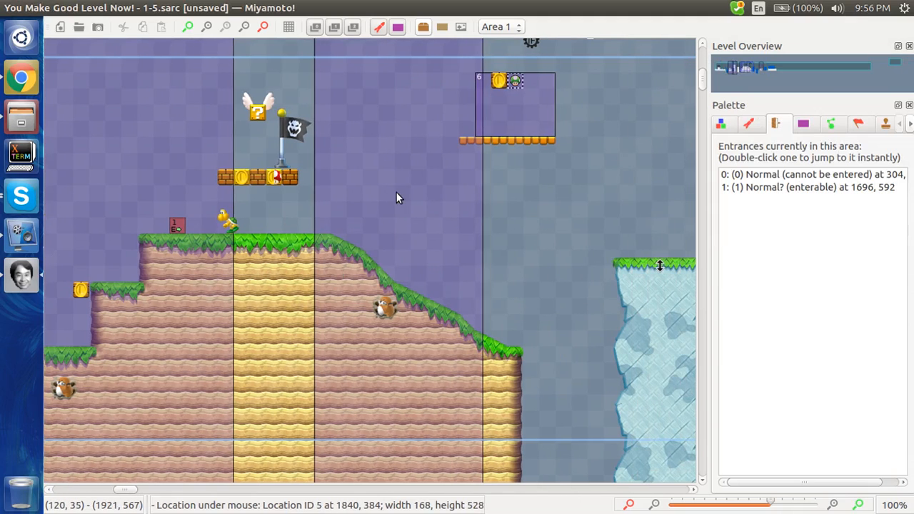
# Look over the level's layout from the checkpoint hill to the goal castle and back to the starting area
pyautogui.hscroll(1, 398, 198)
pyautogui.scroll(1, 398, 198)
pyautogui.hscroll(10, 397, 198)
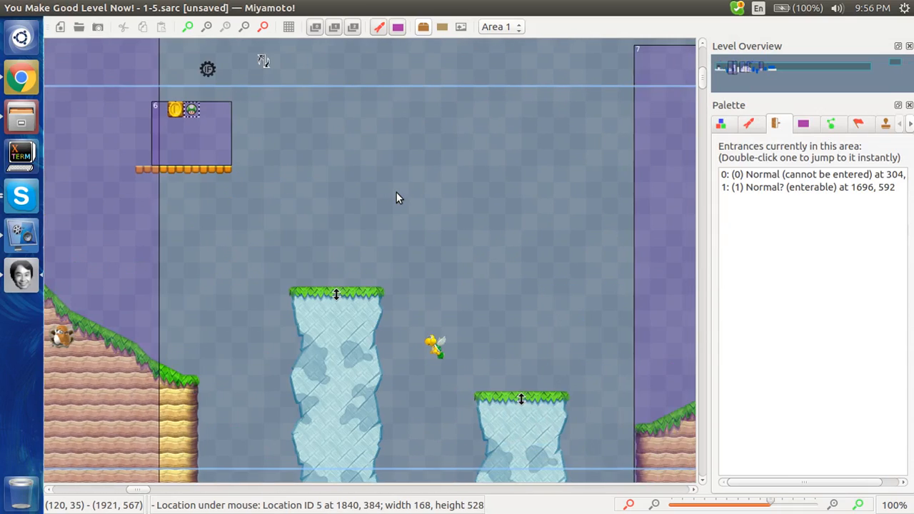
pyautogui.hscroll(12, 397, 198)
pyautogui.scroll(2, 398, 198)
pyautogui.scroll(-2, 398, 197)
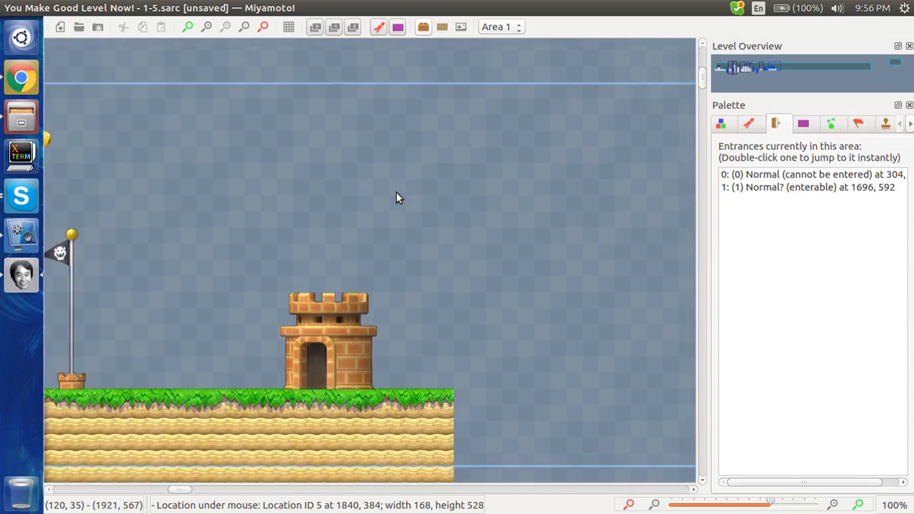
pyautogui.hscroll(-20, 398, 198)
pyautogui.hscroll(-20, 396, 193)
pyautogui.hscroll(4, 396, 194)
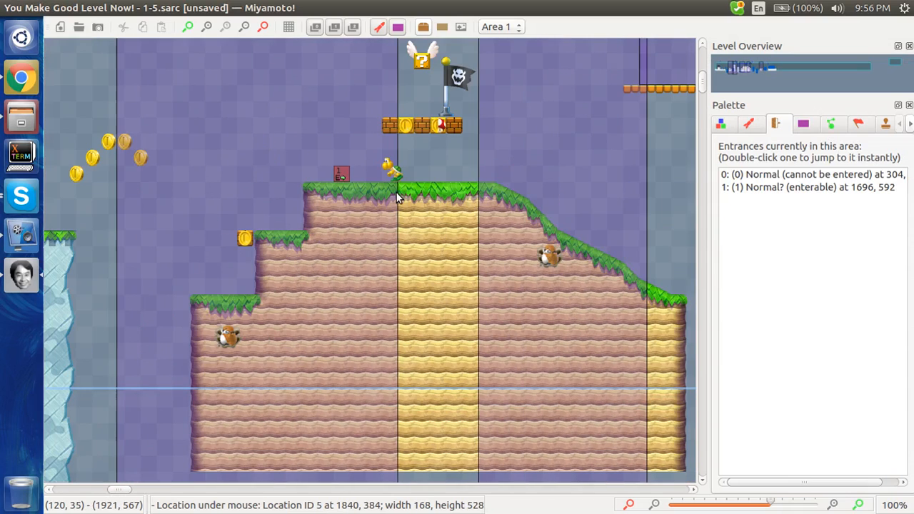
pyautogui.scroll(2, 396, 193)
pyautogui.hscroll(3, 395, 192)
pyautogui.scroll(-1, 395, 192)
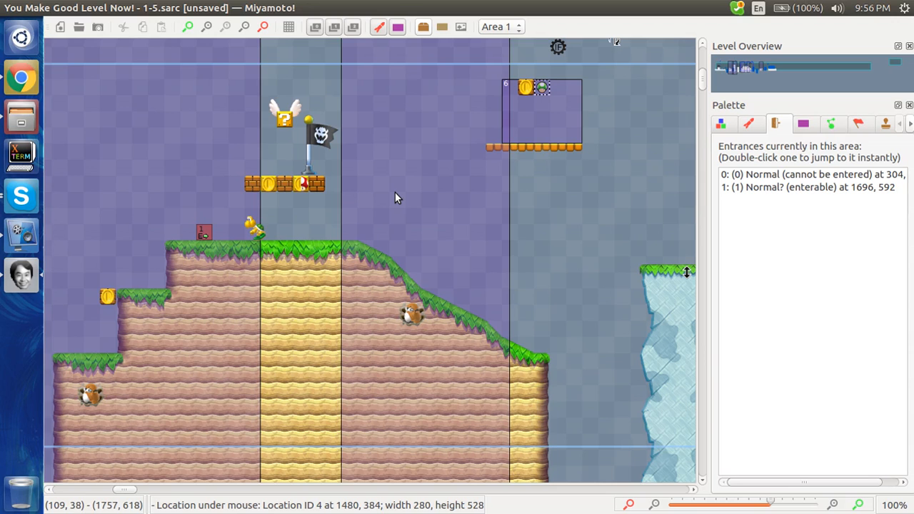
pyautogui.hscroll(-20, 260, 186)
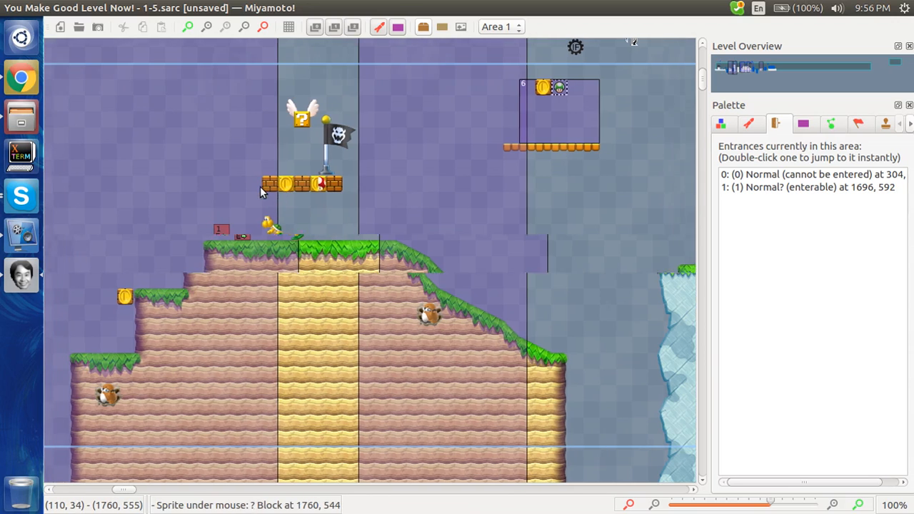
pyautogui.hscroll(-8, 260, 186)
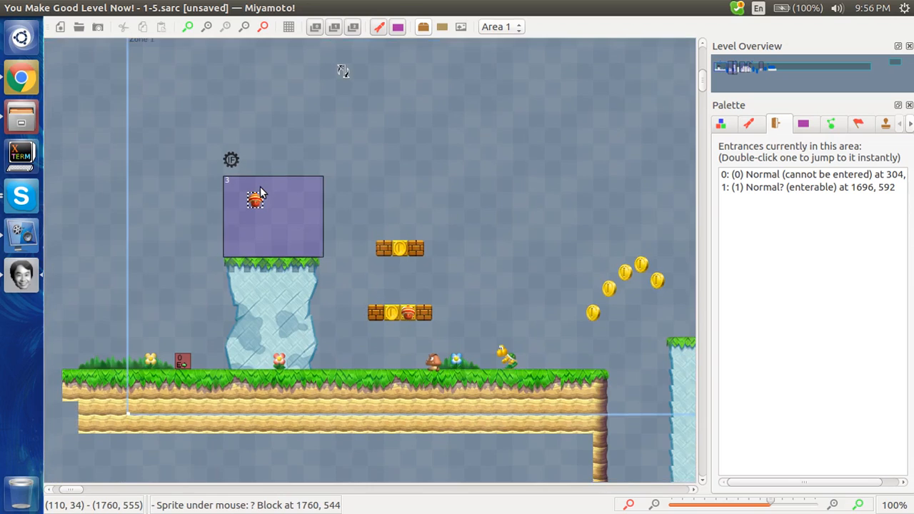
pyautogui.hscroll(5, 260, 187)
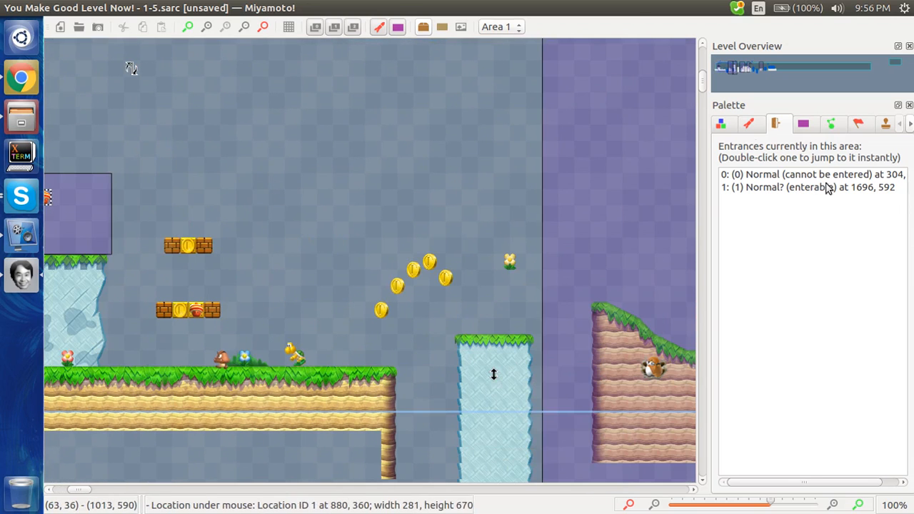
# Paint a 2x2 green upright pipe object from tileset 1 on the ground just past the first Koopa, at (41, 46)
pyautogui.click(725, 125)
pyautogui.click(738, 147)
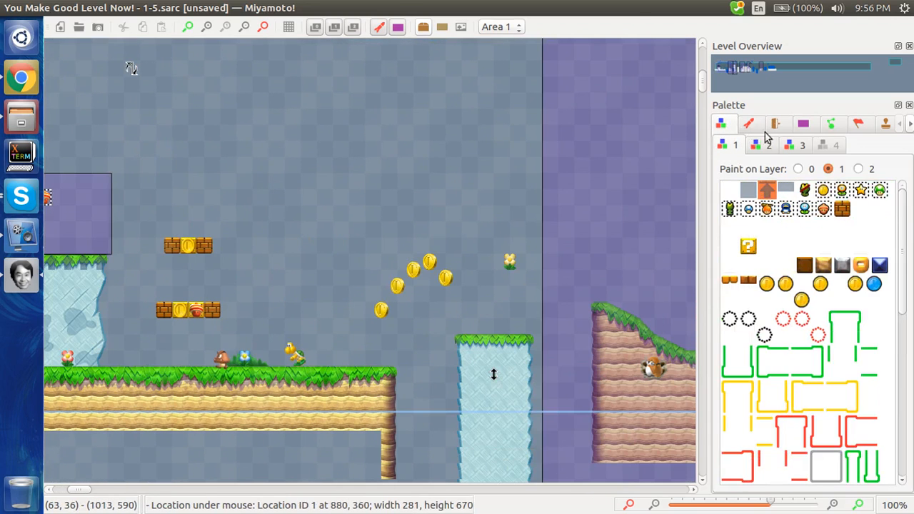
pyautogui.click(843, 329)
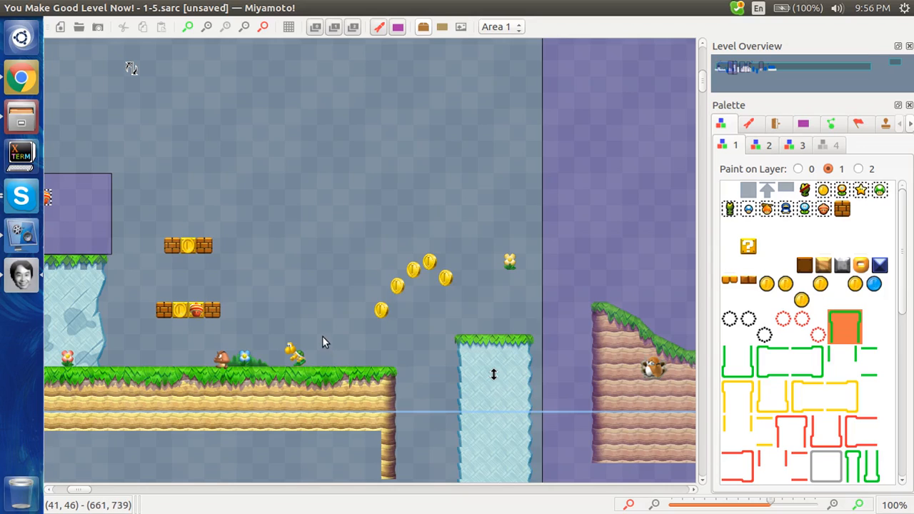
pyautogui.rightClick(323, 341)
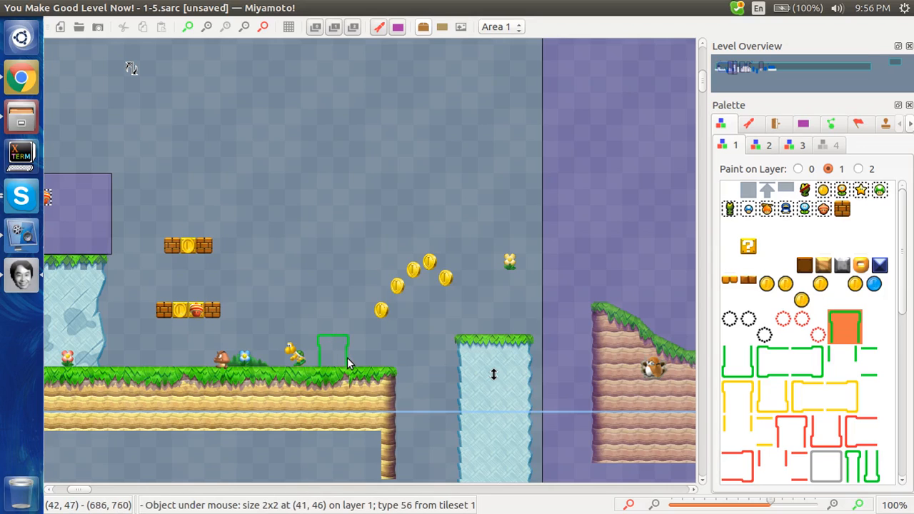
pyautogui.click(330, 349)
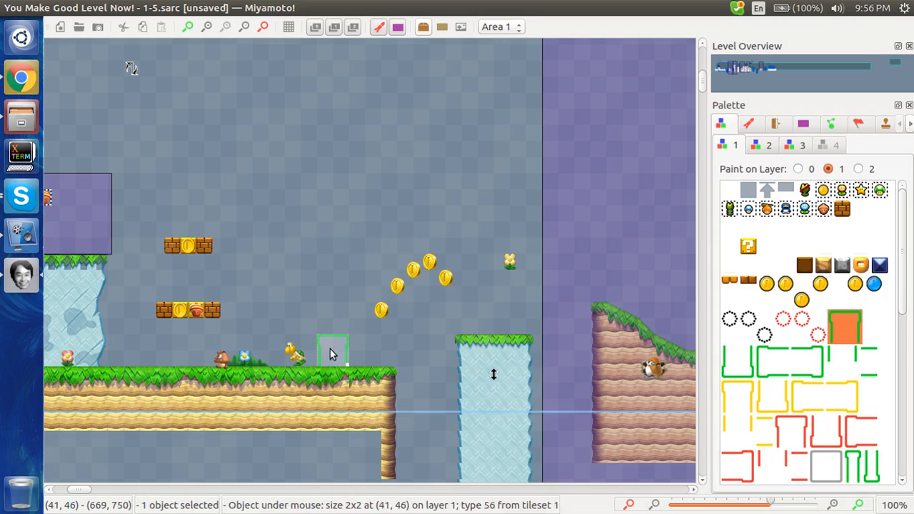
pyautogui.click(320, 277)
# Try out a green pipe with a horizontal arm, a corner piece and a vertical arm above the ground, and delete it
pyautogui.click(778, 364)
pyautogui.moveTo(242, 226); pyautogui.dragTo(360, 241)
pyautogui.click(818, 462)
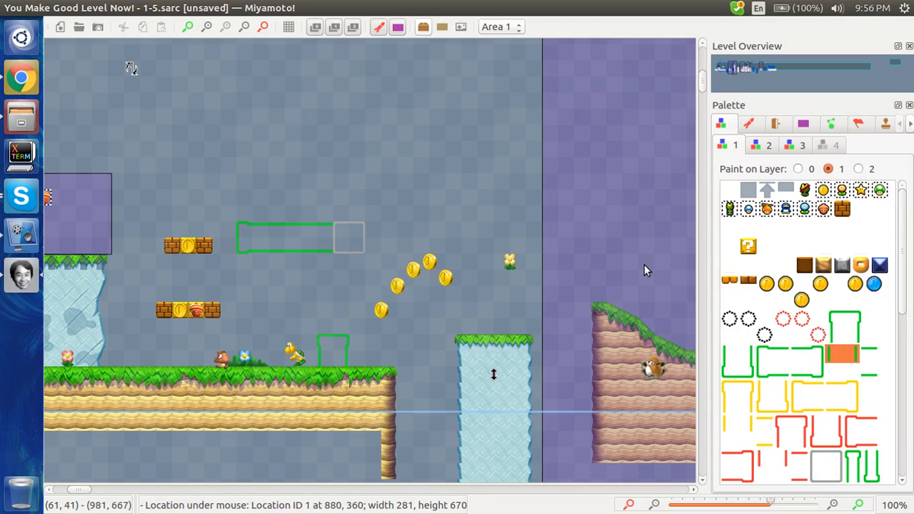
pyautogui.click(847, 326)
pyautogui.moveTo(355, 215); pyautogui.dragTo(321, 89)
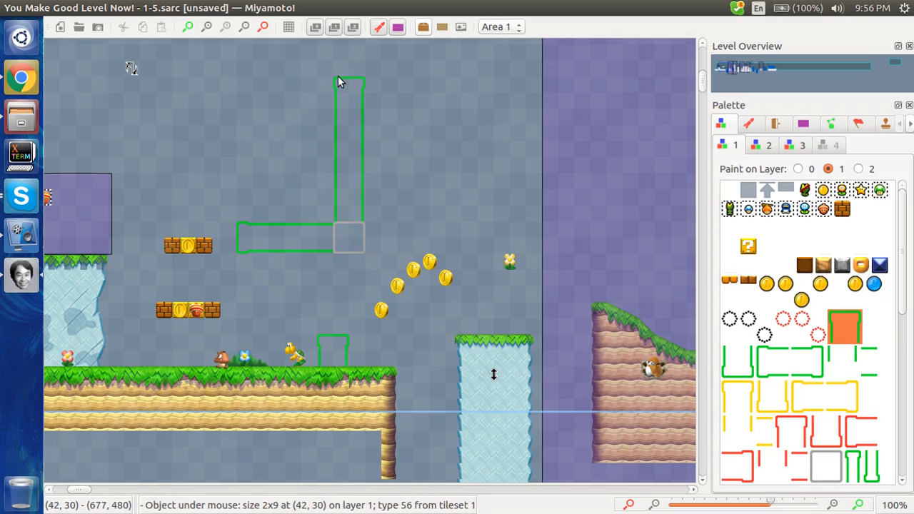
pyautogui.moveTo(400, 236); pyautogui.dragTo(262, 130)
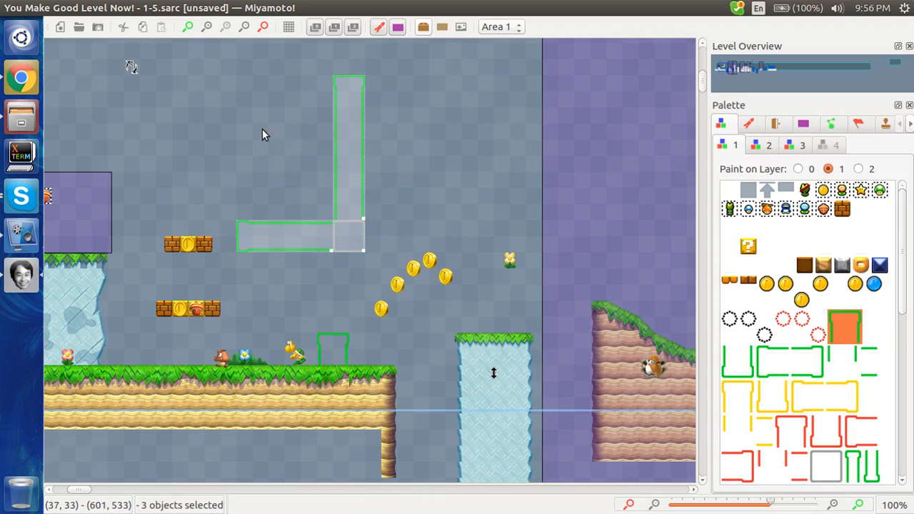
pyautogui.press('Delete')
# Search the sprites for "pipe" and place a Pipe - Up sprite exactly over the 2x2 pipe object on the ground
pyautogui.click(749, 126)
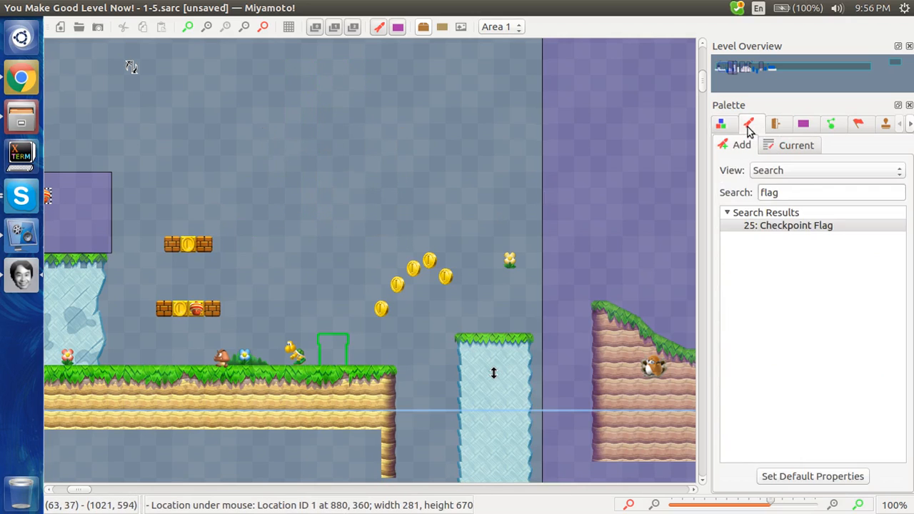
pyautogui.moveTo(793, 190); pyautogui.dragTo(738, 200)
pyautogui.write('pip')
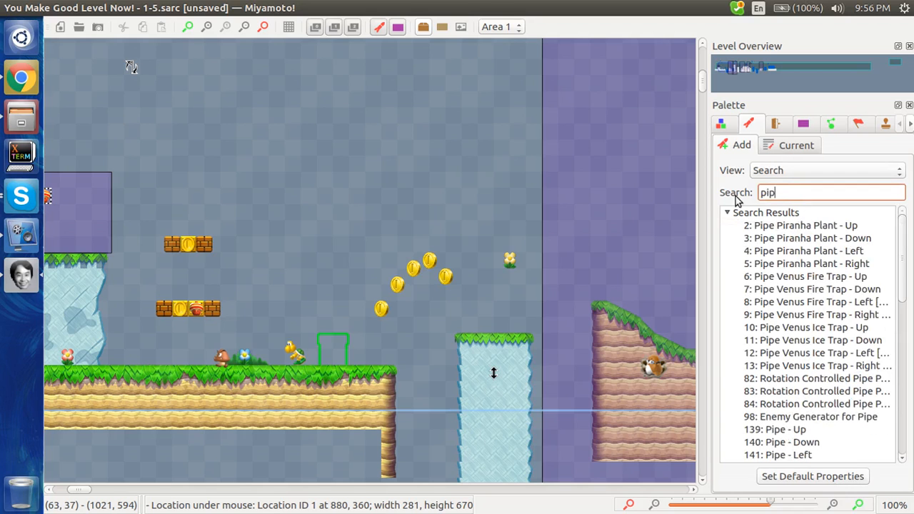
pyautogui.write('e')
pyautogui.click(785, 429)
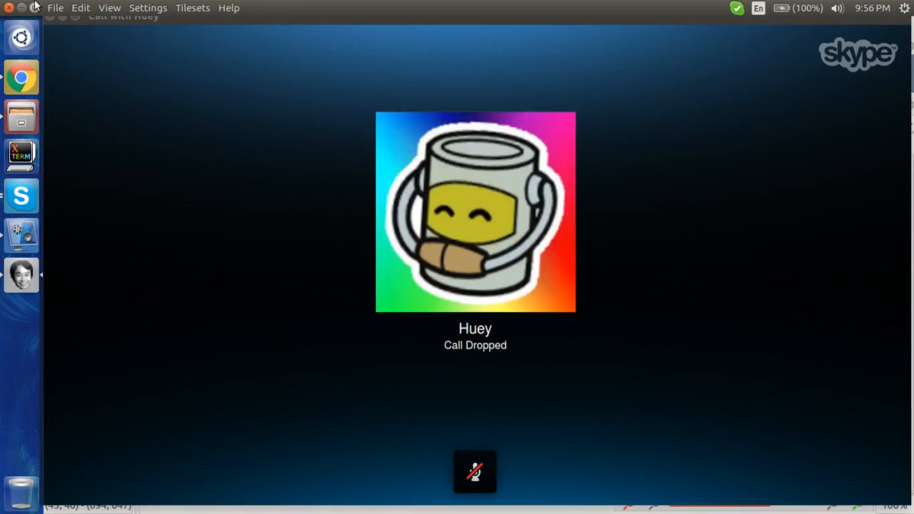
pyautogui.click(21, 8)
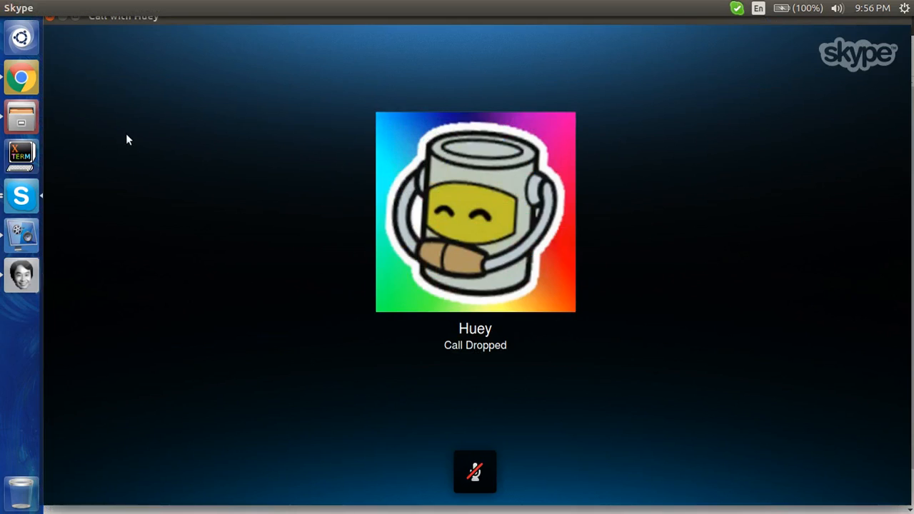
pyautogui.click(22, 233)
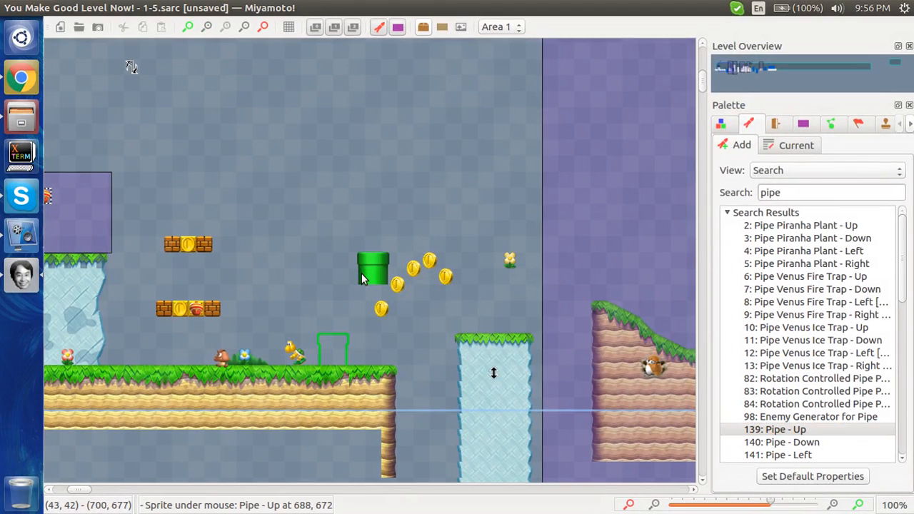
pyautogui.moveTo(361, 273); pyautogui.dragTo(322, 359)
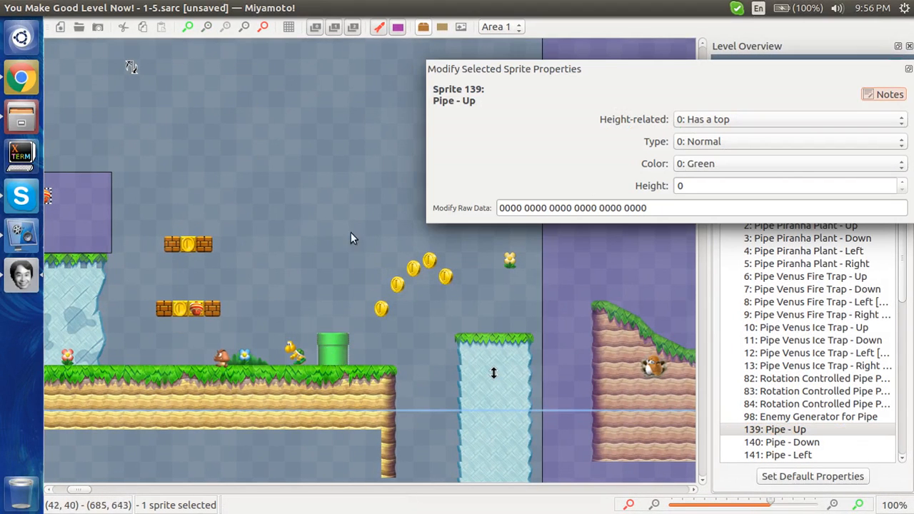
# Try the pipe's Height-related option "1: Has a top*" and set it back to "0: Has a top"
pyautogui.click(782, 120)
pyautogui.click(774, 134)
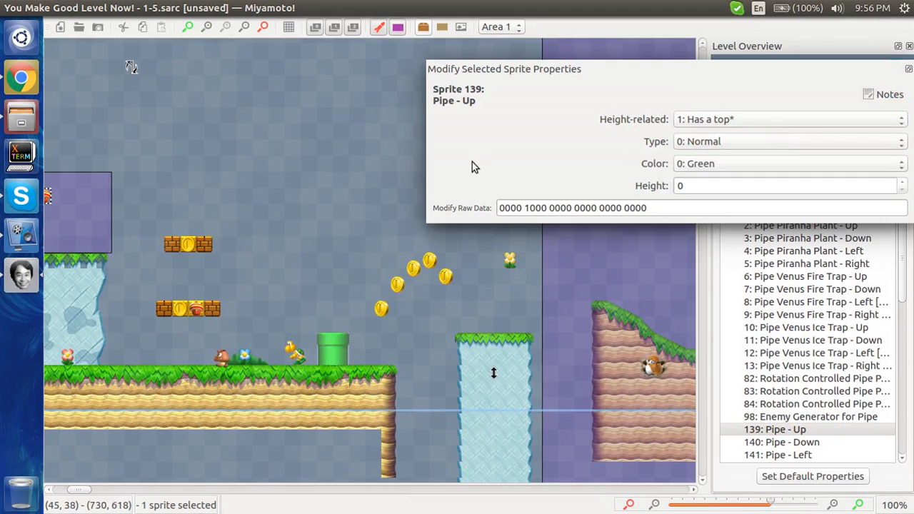
pyautogui.click(709, 121)
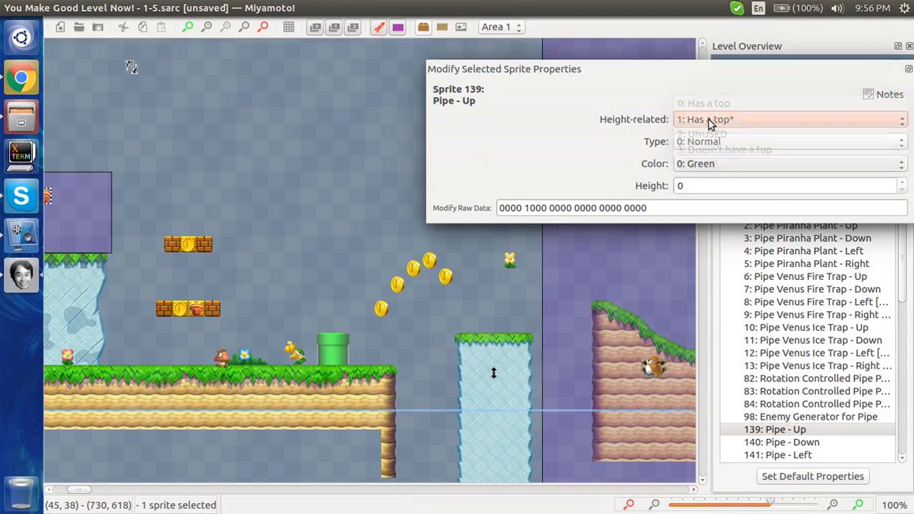
pyautogui.click(696, 99)
# Try the Painted and Big types on the pipe sprite and set its type back to "0: Normal"
pyautogui.click(700, 141)
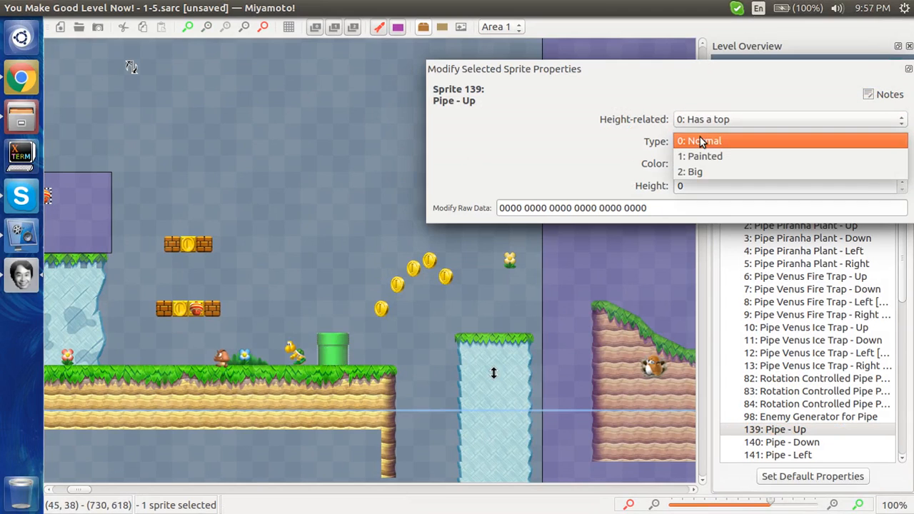
pyautogui.click(687, 143)
pyautogui.click(682, 162)
pyautogui.click(682, 162)
pyautogui.click(678, 143)
pyautogui.click(684, 155)
pyautogui.click(710, 148)
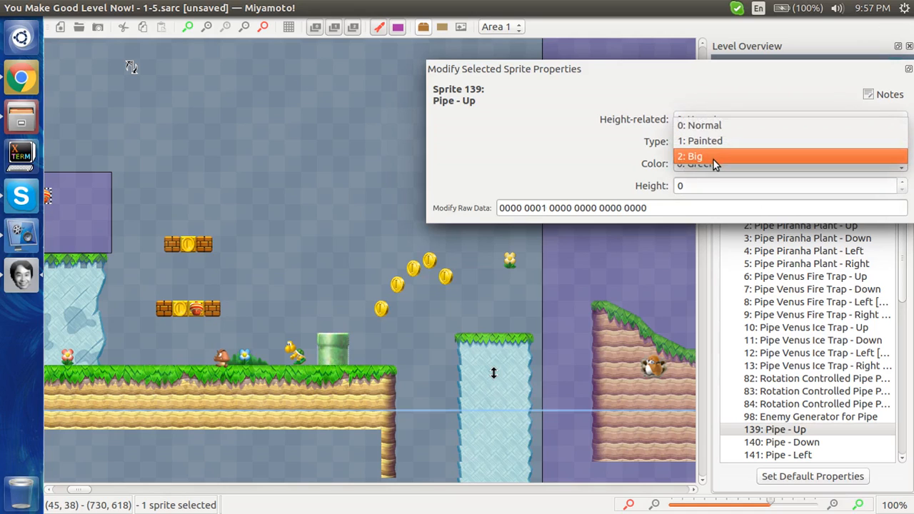
pyautogui.click(713, 157)
pyautogui.click(716, 147)
pyautogui.click(694, 113)
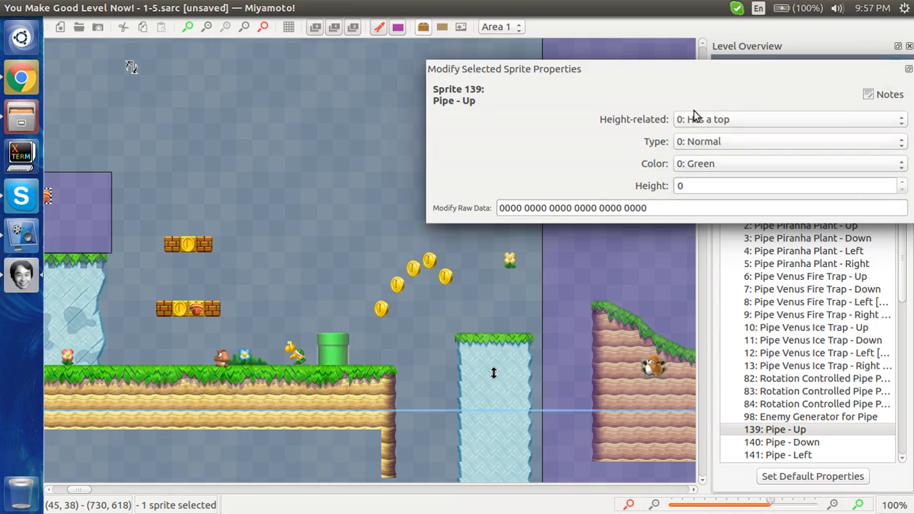
# Try another color on the pipe sprite and set it back to "0: Green"
pyautogui.click(701, 164)
pyautogui.click(706, 178)
pyautogui.click(703, 170)
pyautogui.click(690, 146)
pyautogui.click(316, 230)
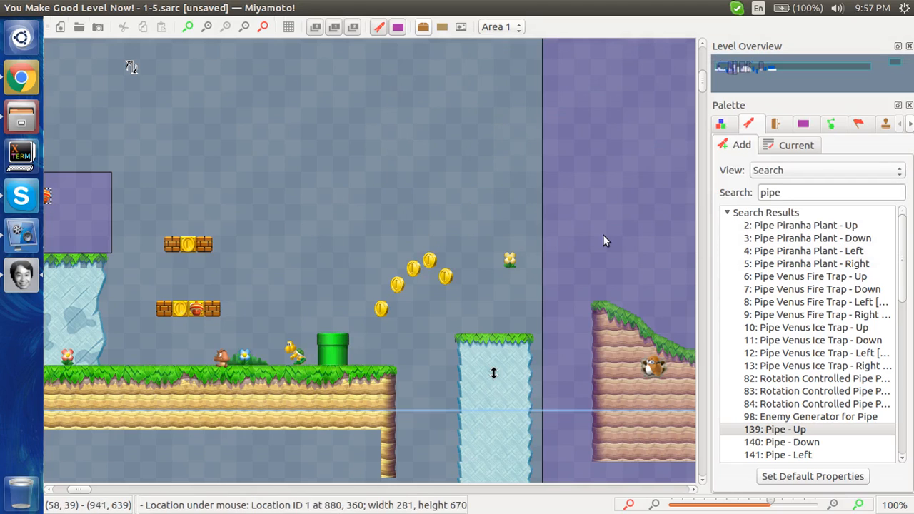
# Place a Pipe Piranha Plant - Up sprite on top of the green pipe
pyautogui.click(788, 226)
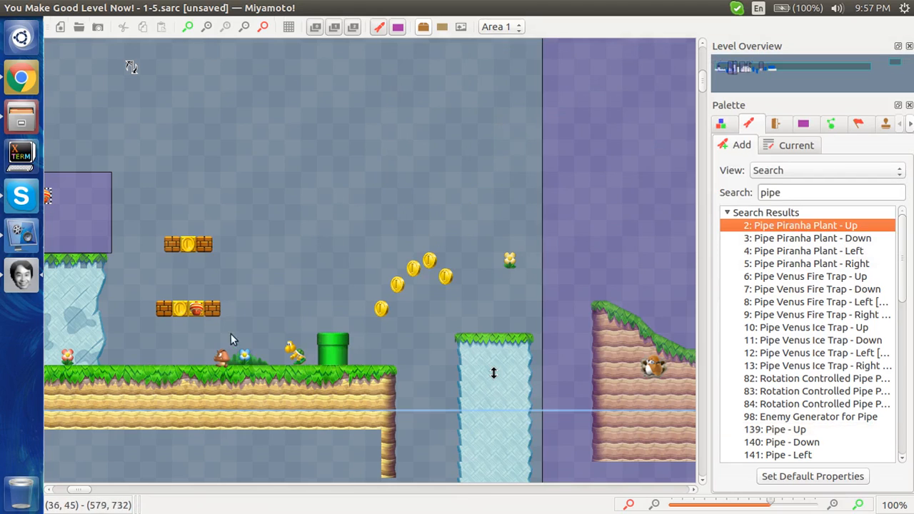
pyautogui.click(328, 340)
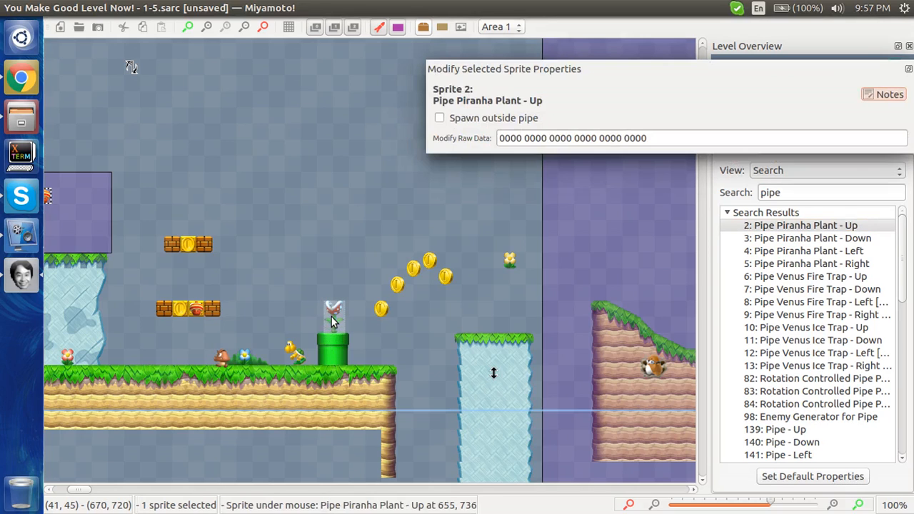
pyautogui.click(337, 283)
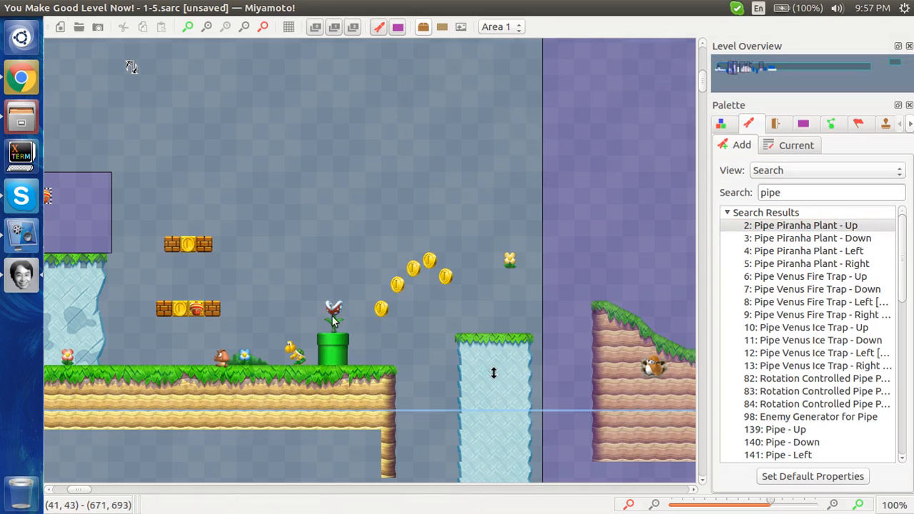
# Add a new entrance and move it onto the green pipe's mouth at 656, 736
pyautogui.click(723, 126)
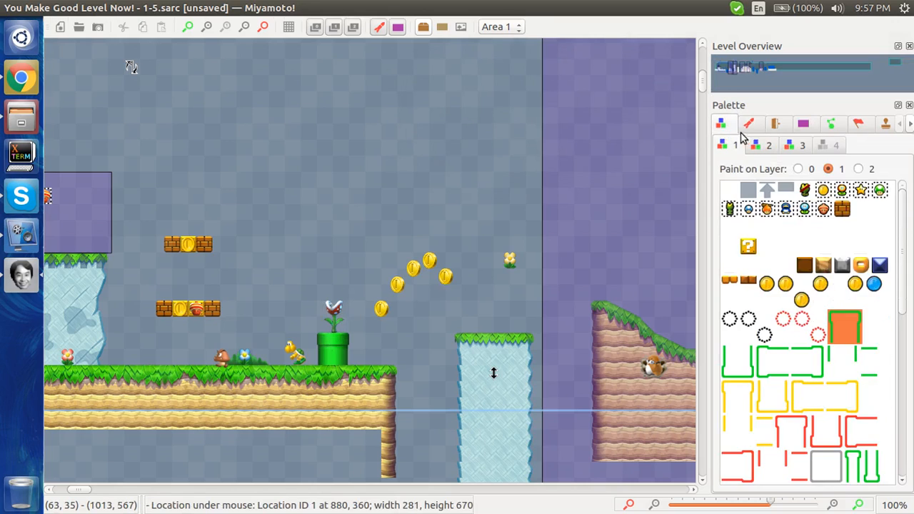
pyautogui.click(749, 126)
pyautogui.click(776, 124)
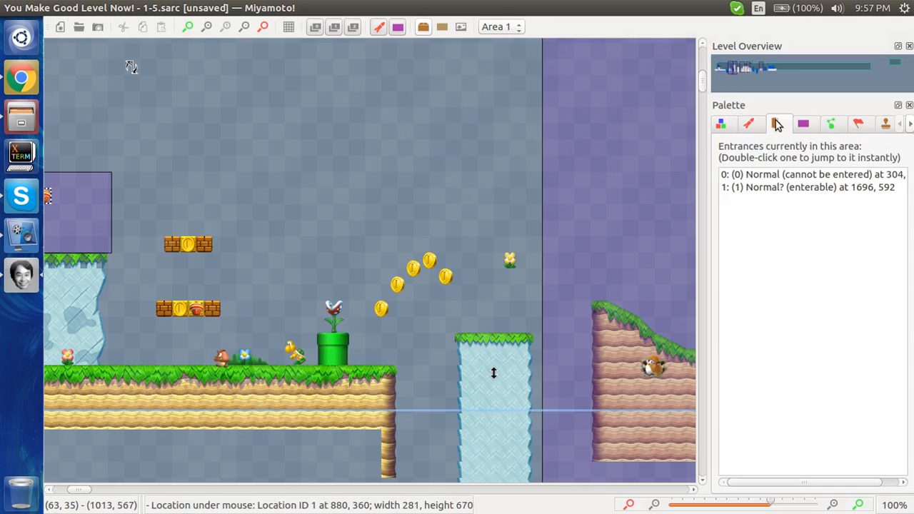
pyautogui.rightClick(359, 257)
pyautogui.moveTo(359, 258); pyautogui.dragTo(321, 338)
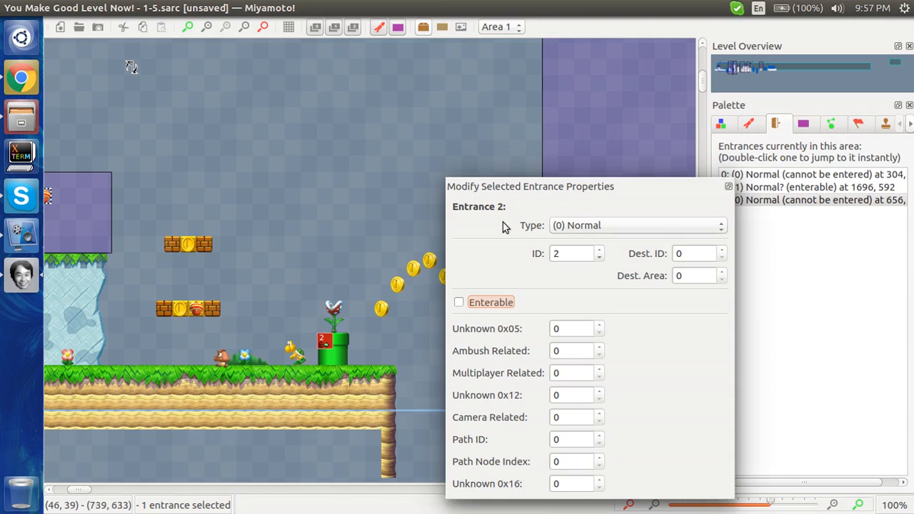
# Set the pipe entrance's type to (3) Pipe Facing Up and make it enterable
pyautogui.click(566, 226)
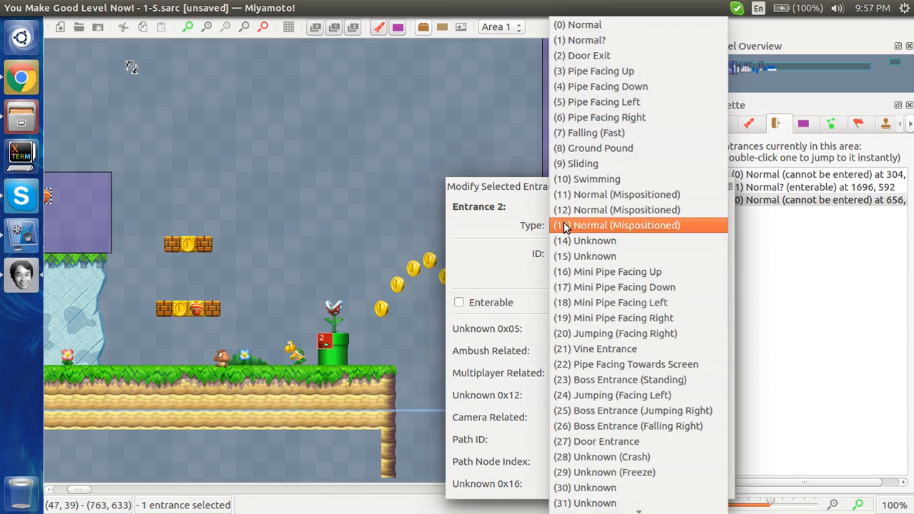
pyautogui.click(643, 71)
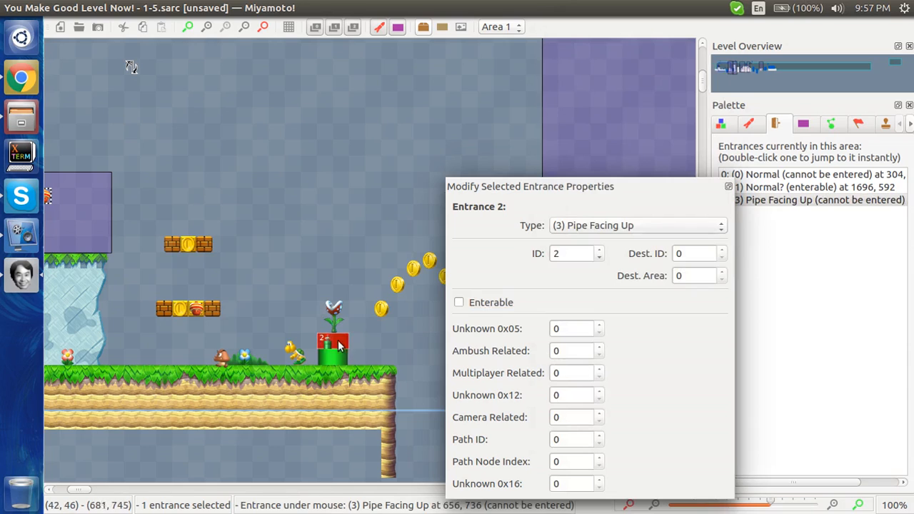
pyautogui.click(508, 303)
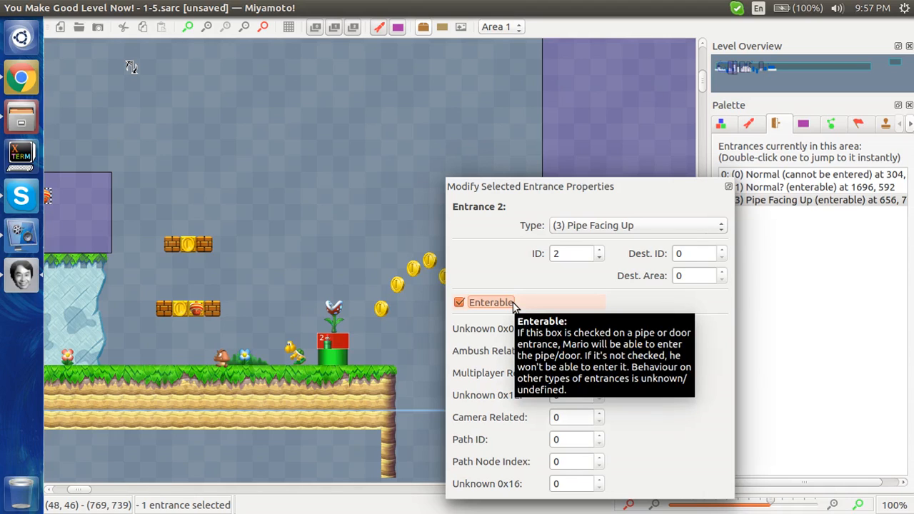
# Point the pipe entrance on the green pipe to destination ID 3 in destination area 1
pyautogui.click(682, 255)
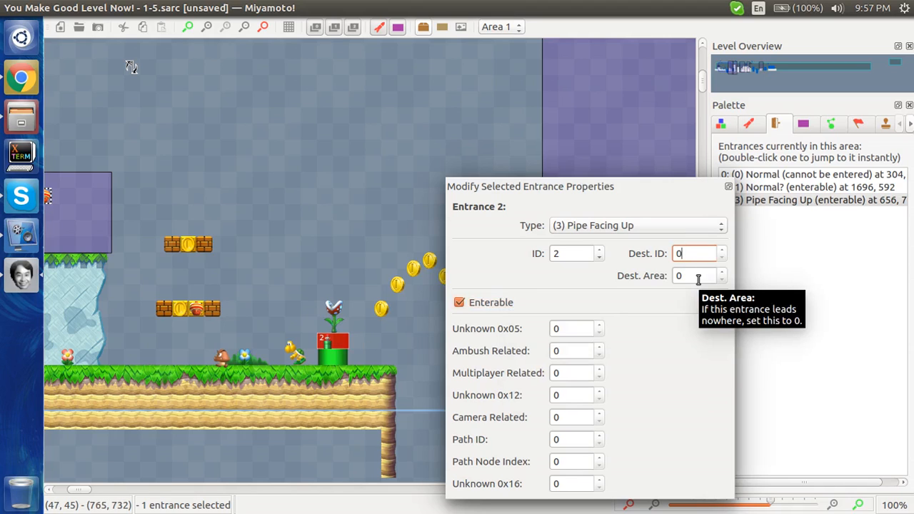
pyautogui.click(699, 278)
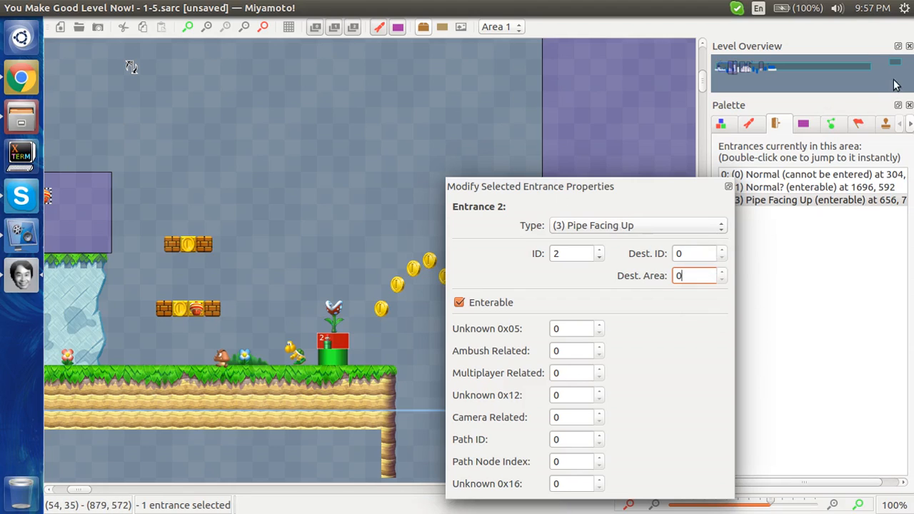
pyautogui.press('Up')
pyautogui.click(691, 255)
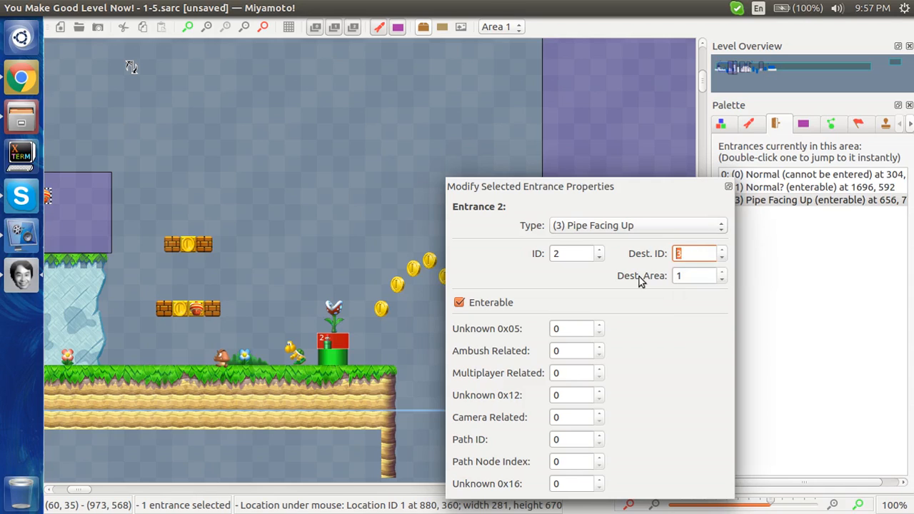
pyautogui.click(374, 182)
# Place the 2x2 grey pipe-joint tile object from tileset 1 on layer 1 inside Zone 2, at tile 576, 30
pyautogui.hscroll(15, 374, 181)
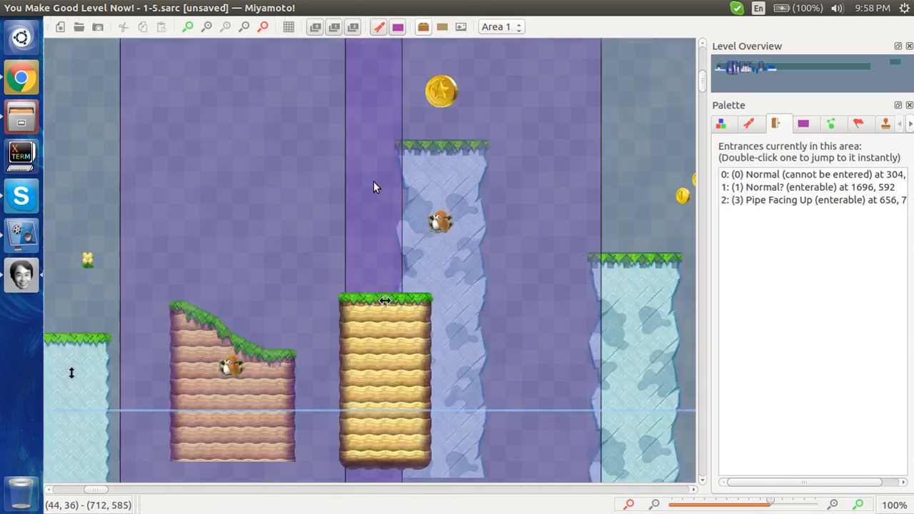
pyautogui.hscroll(15, 373, 187)
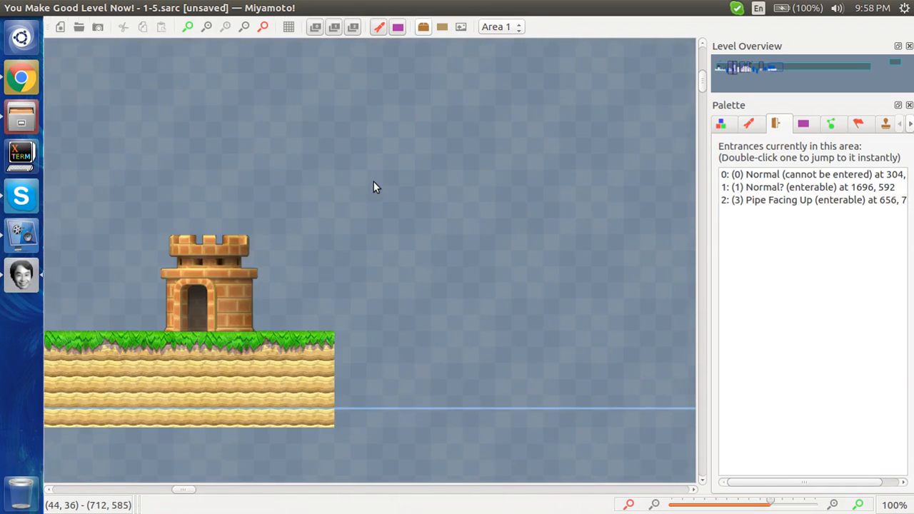
pyautogui.hscroll(15, 373, 187)
pyautogui.scroll(3, 374, 187)
pyautogui.hscroll(10, 373, 187)
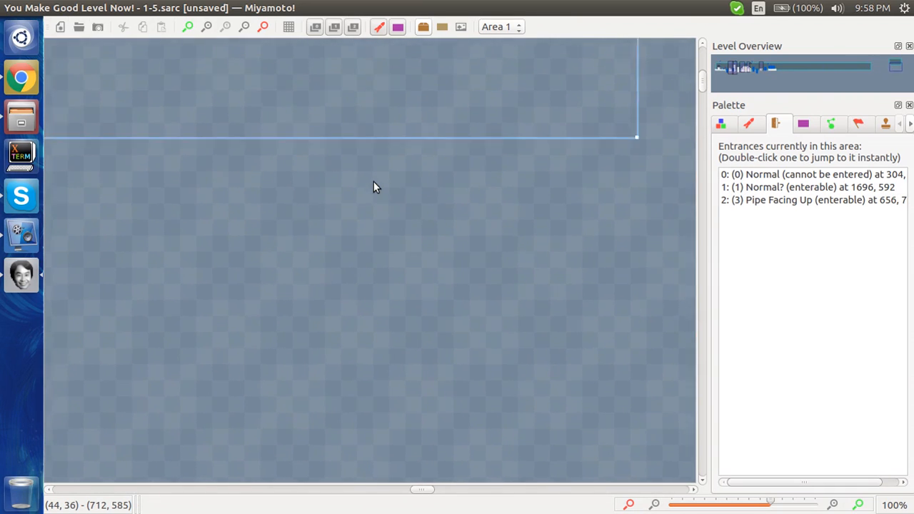
pyautogui.hscroll(-3, 374, 182)
pyautogui.scroll(2, 373, 181)
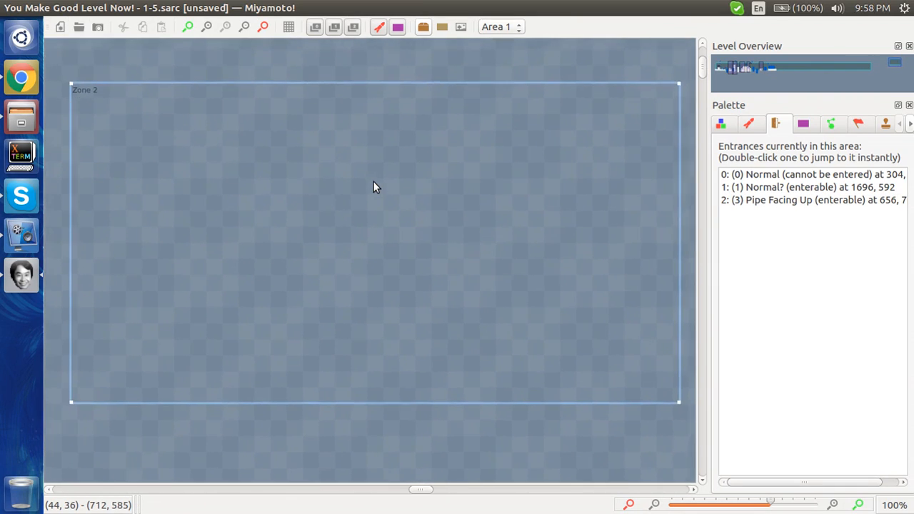
pyautogui.click(750, 124)
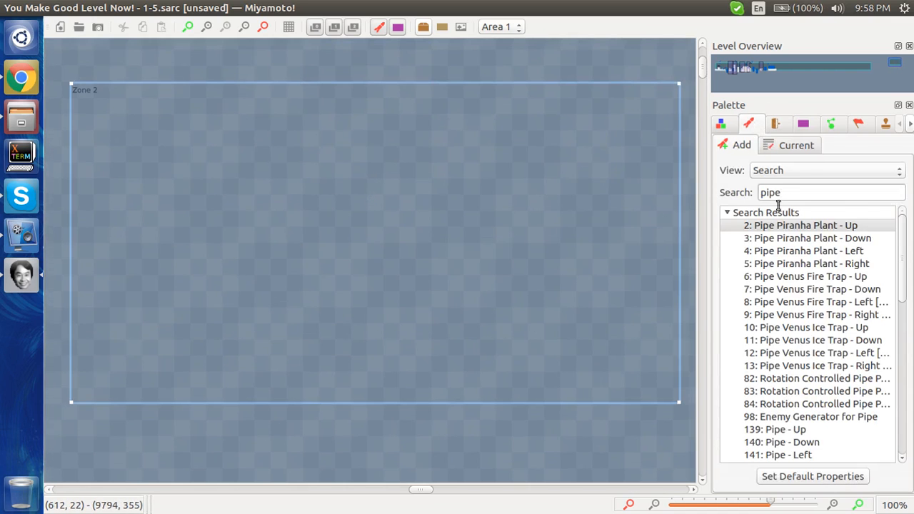
pyautogui.click(723, 124)
pyautogui.click(826, 465)
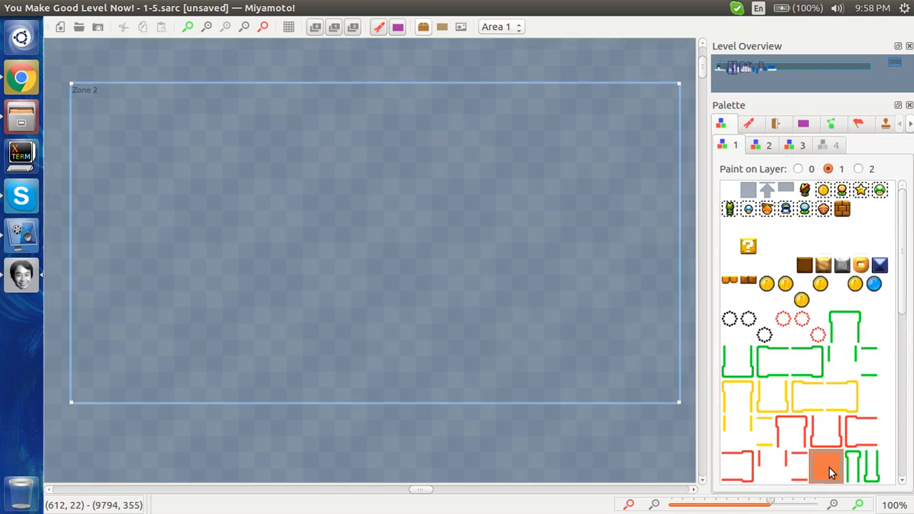
pyautogui.rightClick(134, 132)
pyautogui.hscroll(1, 144, 153)
pyautogui.hscroll(-2, 128, 153)
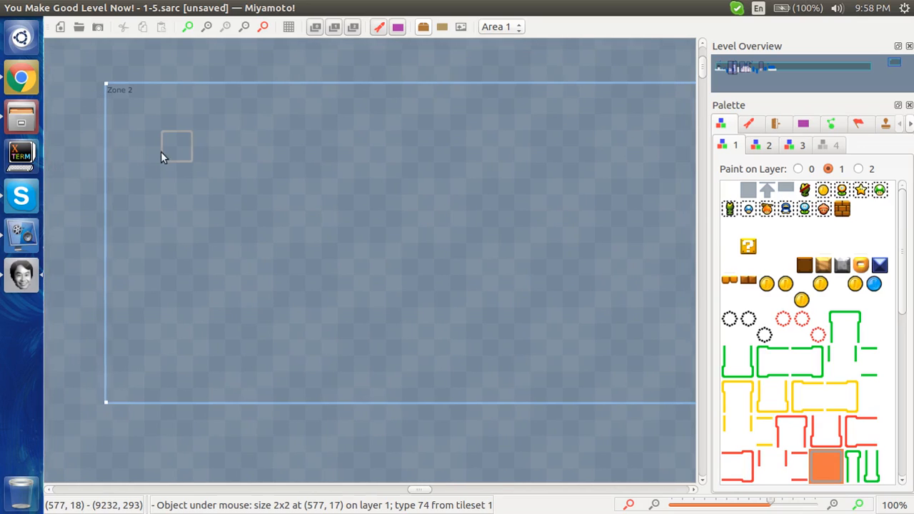
pyautogui.moveTo(175, 154); pyautogui.dragTo(152, 366)
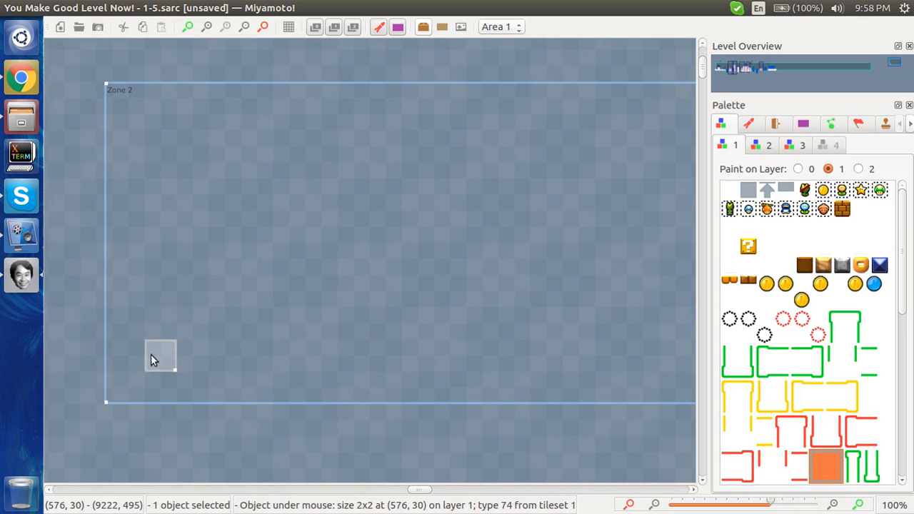
# Paint an upward green pipe tile object, 2x17 tiles, from the grey joint block to just above Zone 2's upper edge
pyautogui.click(849, 328)
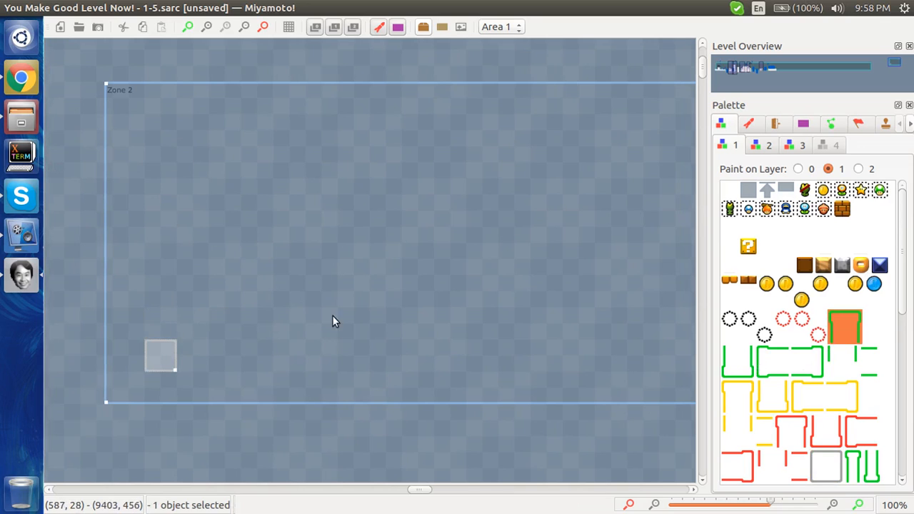
pyautogui.moveTo(173, 336)
pyautogui.mouseDown()
pyautogui.moveTo(127, 159)
pyautogui.moveTo(153, 88)
pyautogui.mouseUp()
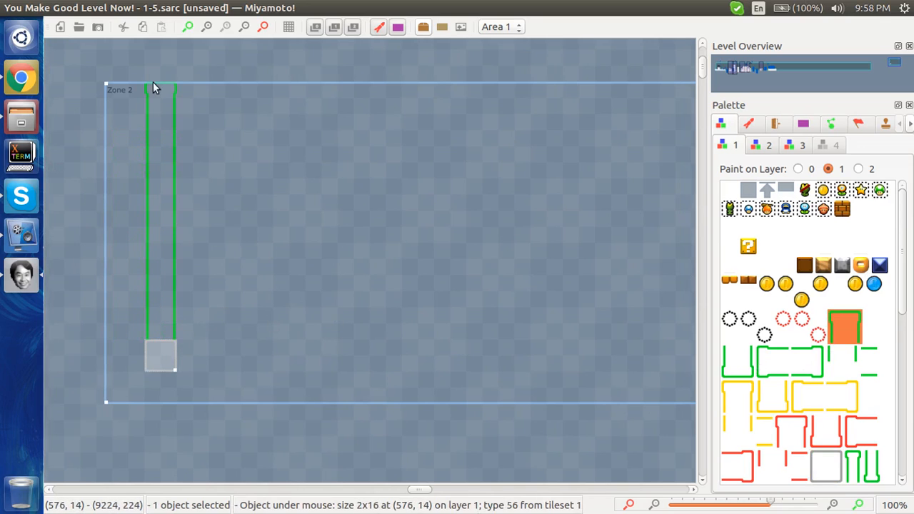
pyautogui.click(349, 220)
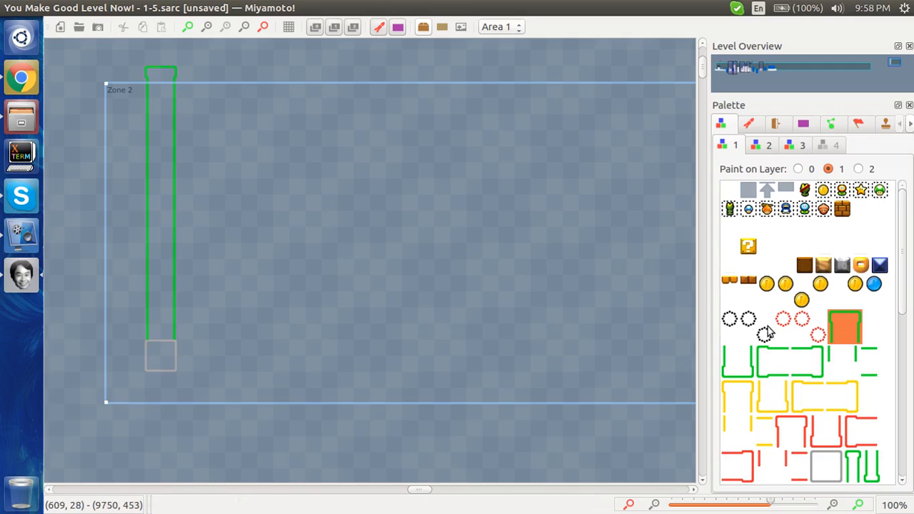
# Paint a right-facing green pipe tile object about 4 tiles long, starting at the right side of the grey joint block
pyautogui.click(782, 364)
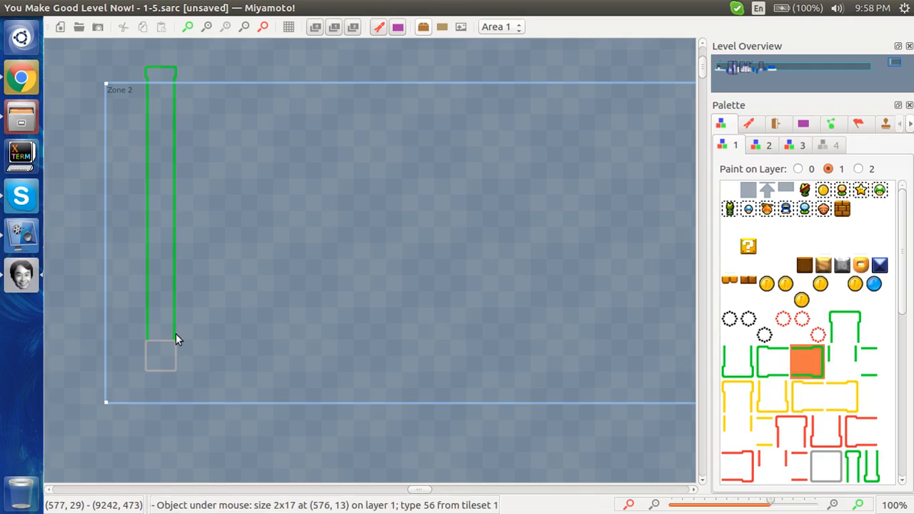
pyautogui.moveTo(185, 338); pyautogui.dragTo(210, 352)
pyautogui.moveTo(310, 352); pyautogui.dragTo(230, 357)
pyautogui.click(297, 306)
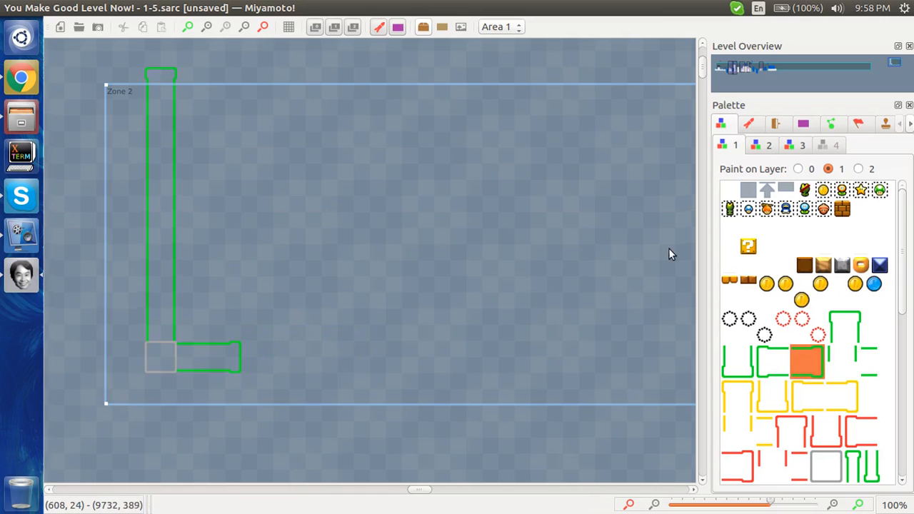
# Place a Pipe - Up sprite on the joint block and increase its height to cover the whole vertical pipe outline
pyautogui.click(770, 130)
pyautogui.click(754, 127)
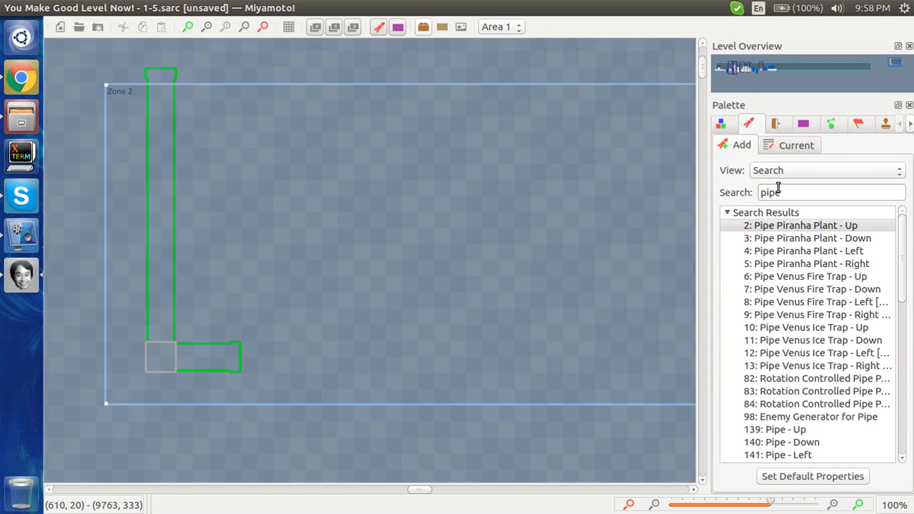
pyautogui.scroll(-2, 801, 321)
pyautogui.click(798, 366)
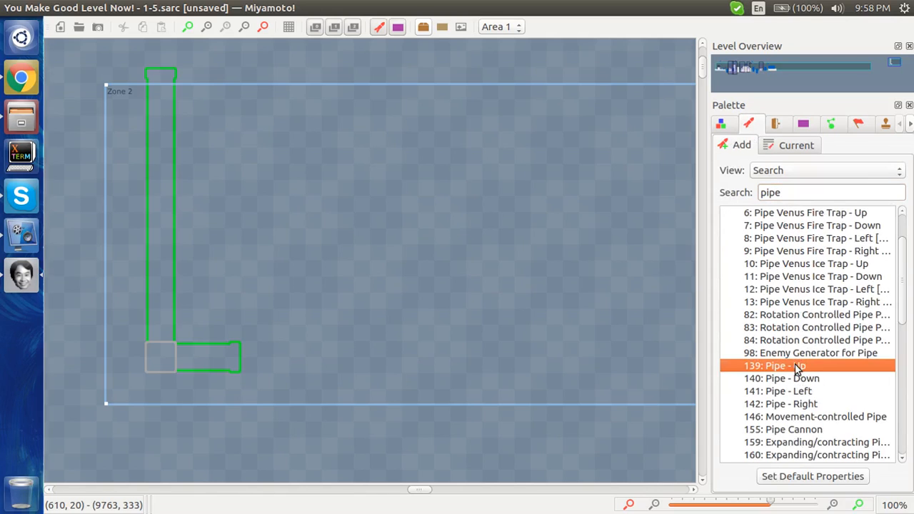
pyautogui.rightClick(254, 271)
pyautogui.moveTo(254, 271); pyautogui.dragTo(160, 344)
pyautogui.click(715, 185)
pyautogui.scroll(15, 715, 185)
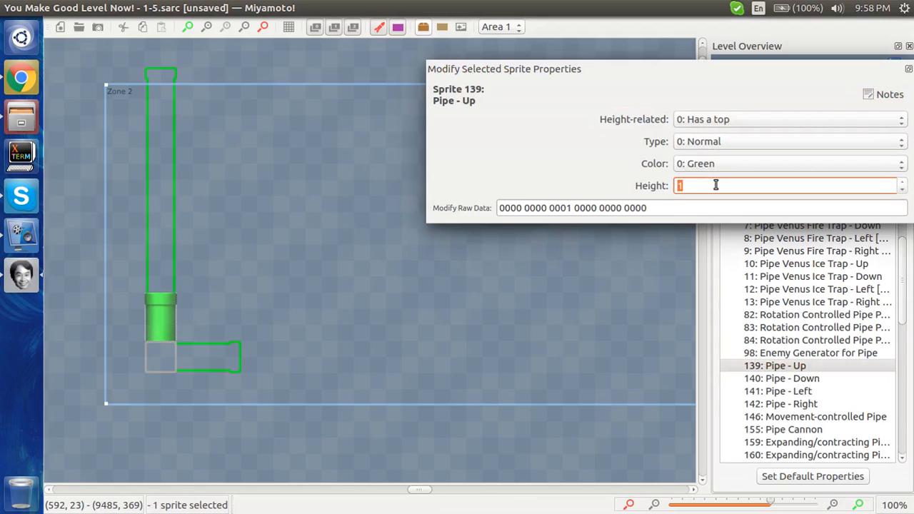
pyautogui.click(240, 319)
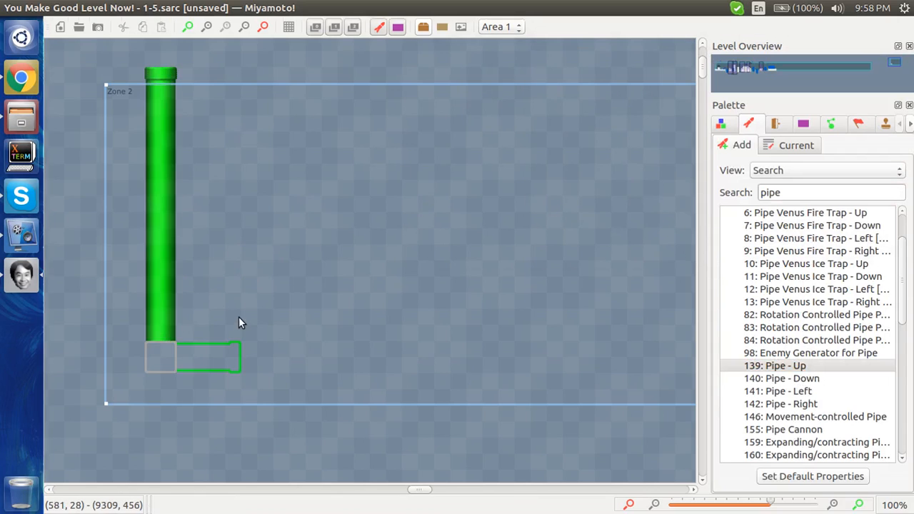
# Search the sprites for "pipe j" and place a Pipe Joint sprite over the grey joint block
pyautogui.click(166, 354)
pyautogui.click(652, 234)
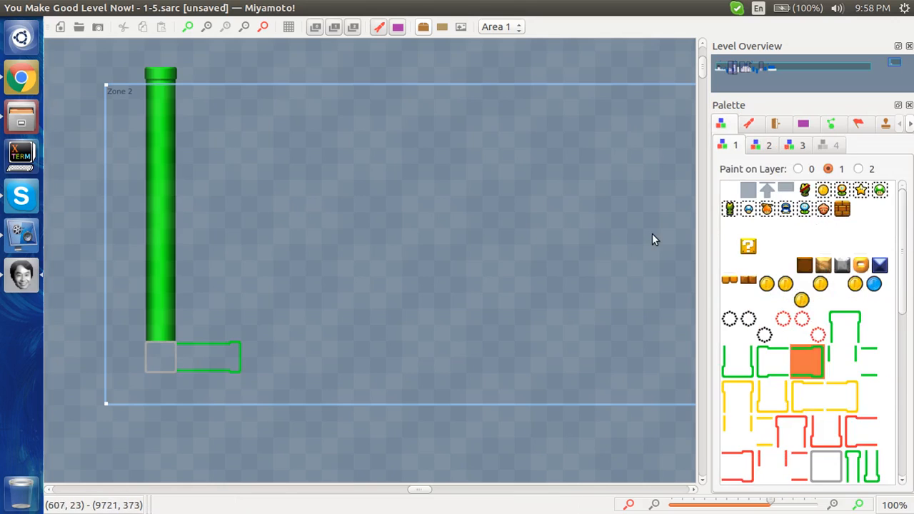
pyautogui.click(749, 123)
pyautogui.click(778, 192)
pyautogui.write('m')
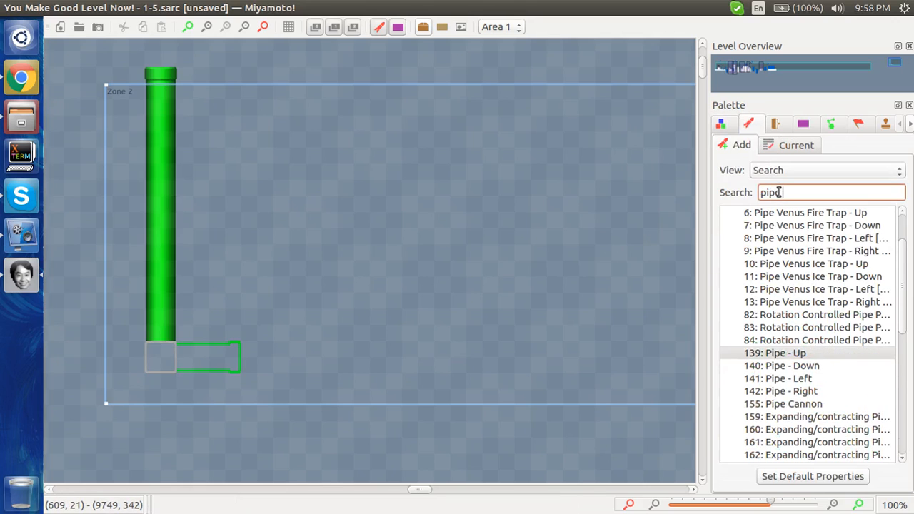
pyautogui.press('BackSpace')
pyautogui.write('j')
pyautogui.click(777, 225)
pyautogui.rightClick(473, 270)
pyautogui.moveTo(471, 273); pyautogui.dragTo(155, 357)
pyautogui.click(264, 315)
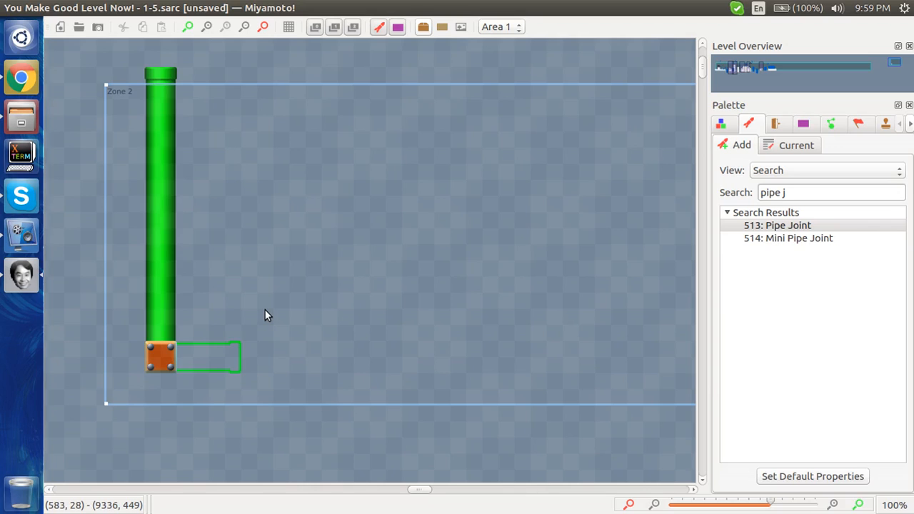
# Place a Pipe - Right sprite beside the pipe joint and lengthen it to cover the horizontal pipe outline
pyautogui.click(814, 187)
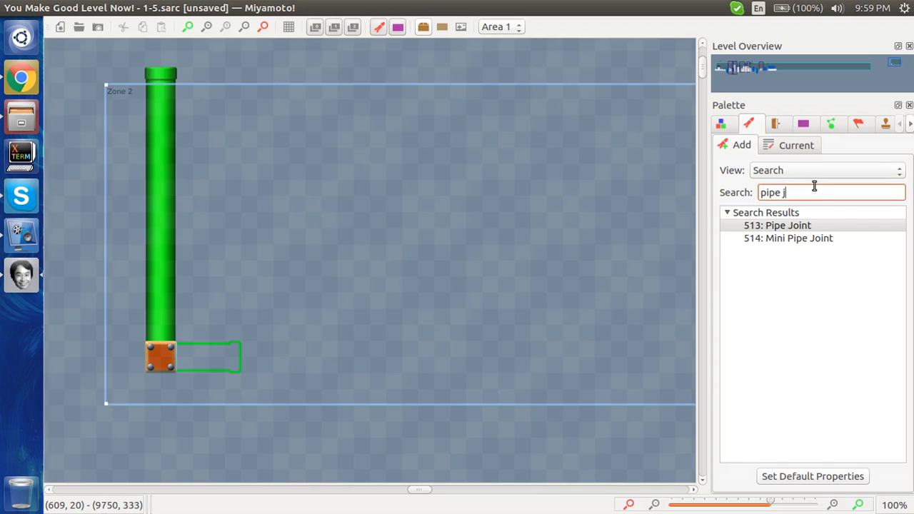
pyautogui.press('BackSpace')
pyautogui.press('BackSpace')
pyautogui.scroll(-1, 800, 422)
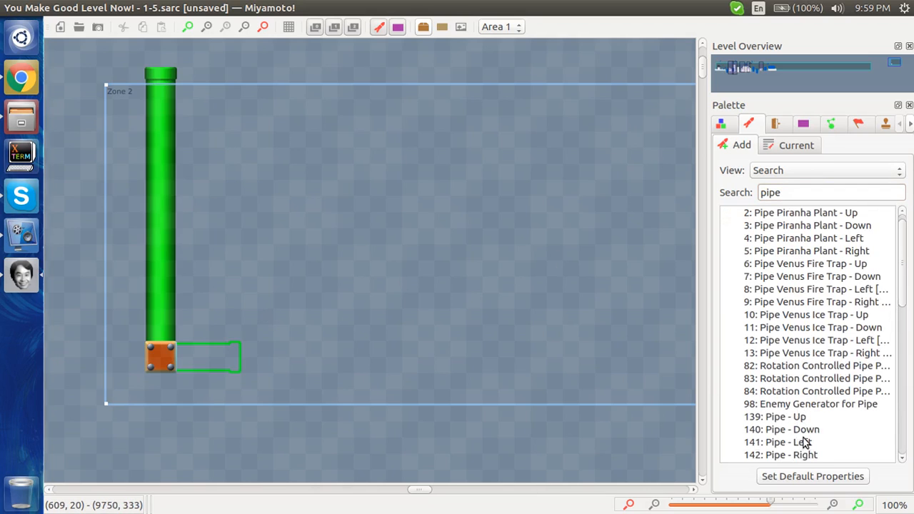
pyautogui.click(786, 455)
pyautogui.click(437, 361)
pyautogui.moveTo(437, 362); pyautogui.dragTo(231, 359)
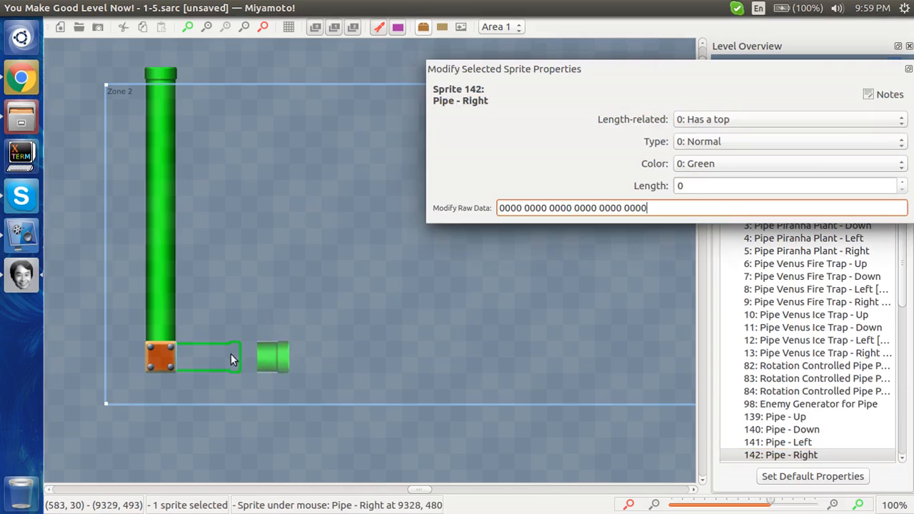
pyautogui.click(764, 185)
pyautogui.scroll(1, 765, 185)
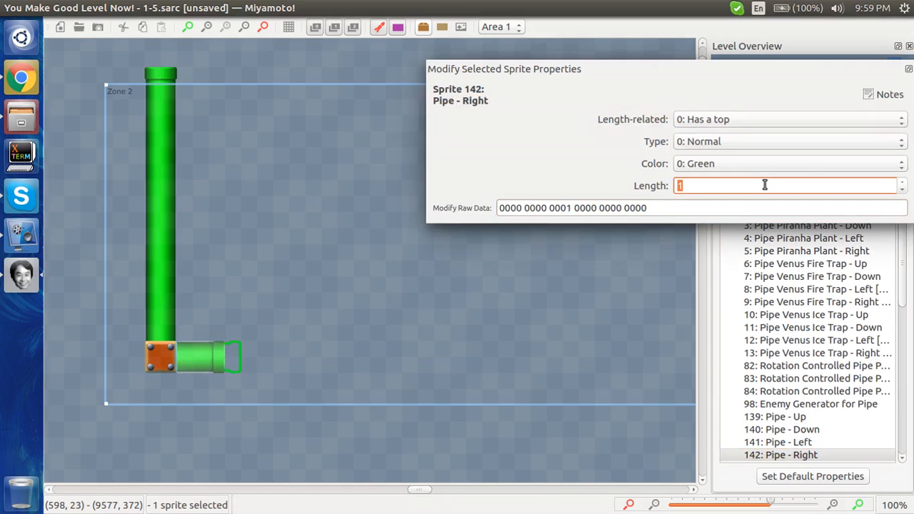
pyautogui.click(325, 325)
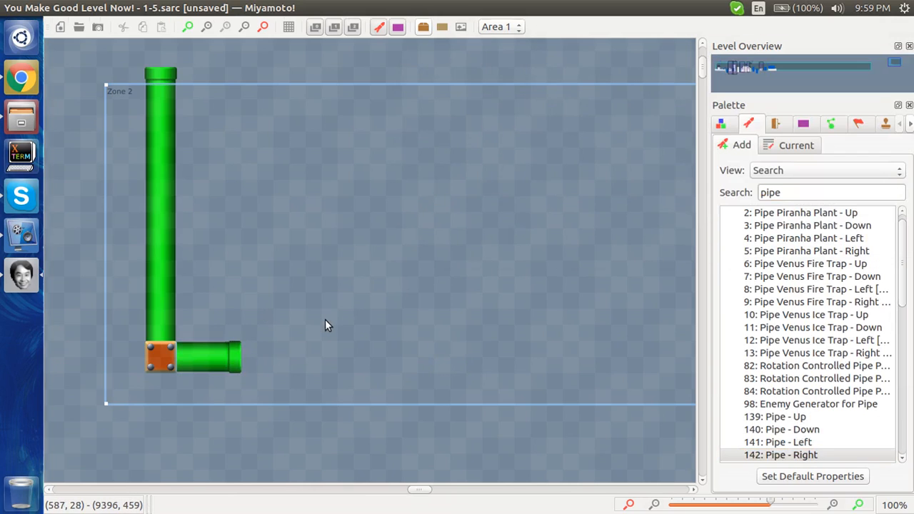
# Add an entrance at the mouth of the right-facing pipe and set its type to (6) Pipe Facing Right
pyautogui.click(774, 129)
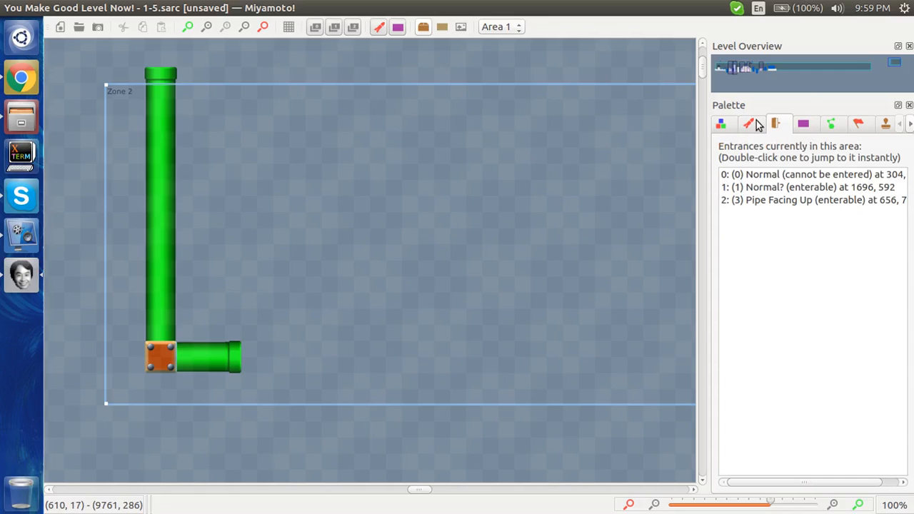
pyautogui.click(335, 308)
pyautogui.moveTo(336, 309); pyautogui.dragTo(228, 348)
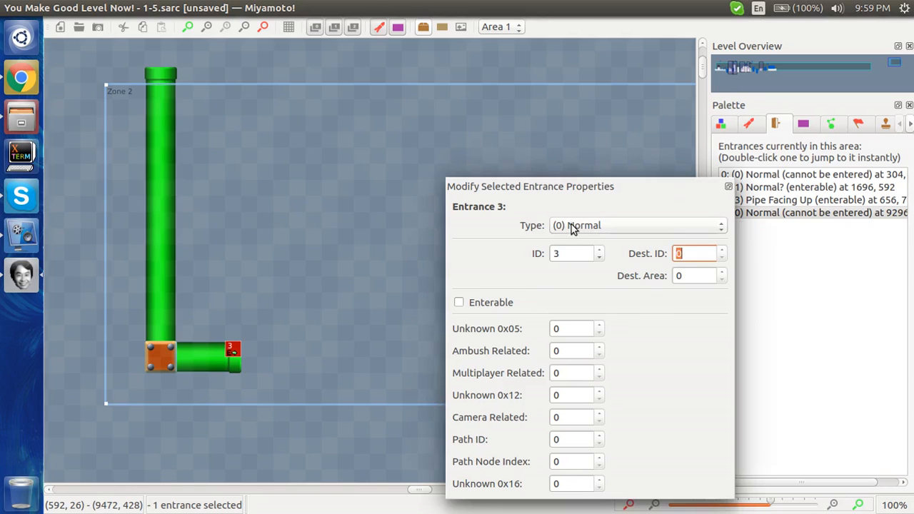
pyautogui.click(575, 227)
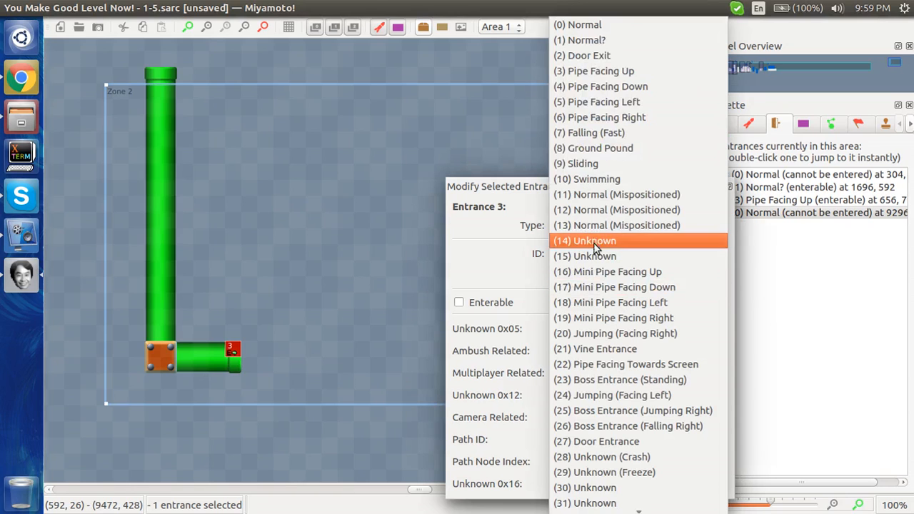
pyautogui.click(601, 117)
pyautogui.click(331, 229)
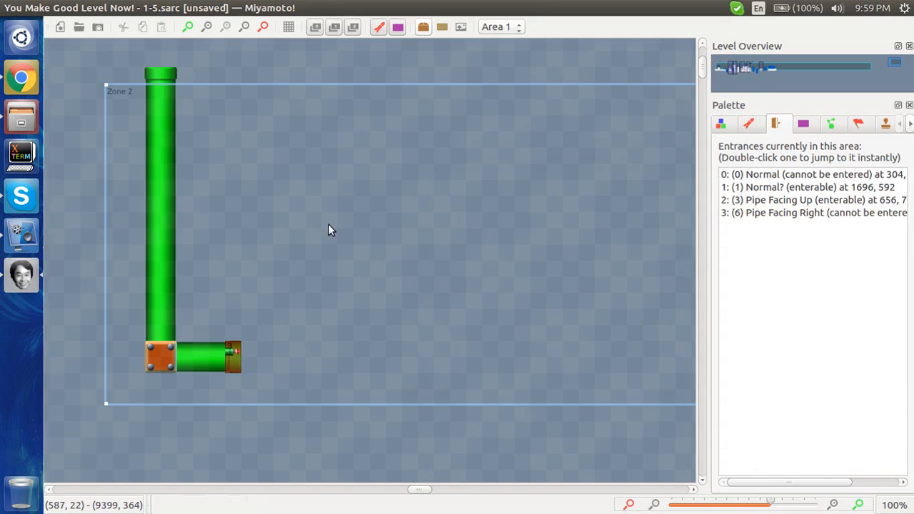
# Paint a 42-tile-wide strip of grass ground along the bottom of Zone 2, under the pipe and past both zone edges
pyautogui.hscroll(-3, 184, 244)
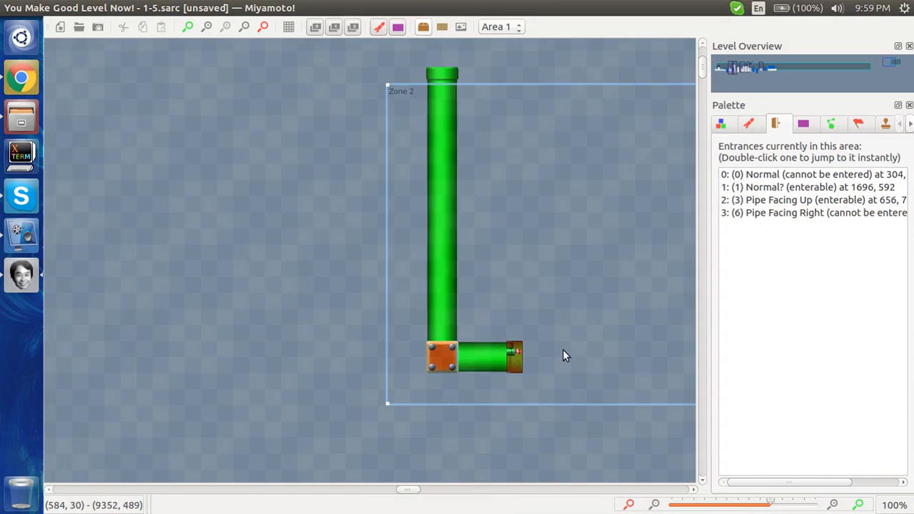
pyautogui.hscroll(1, 565, 353)
pyautogui.click(730, 129)
pyautogui.scroll(-10, 784, 254)
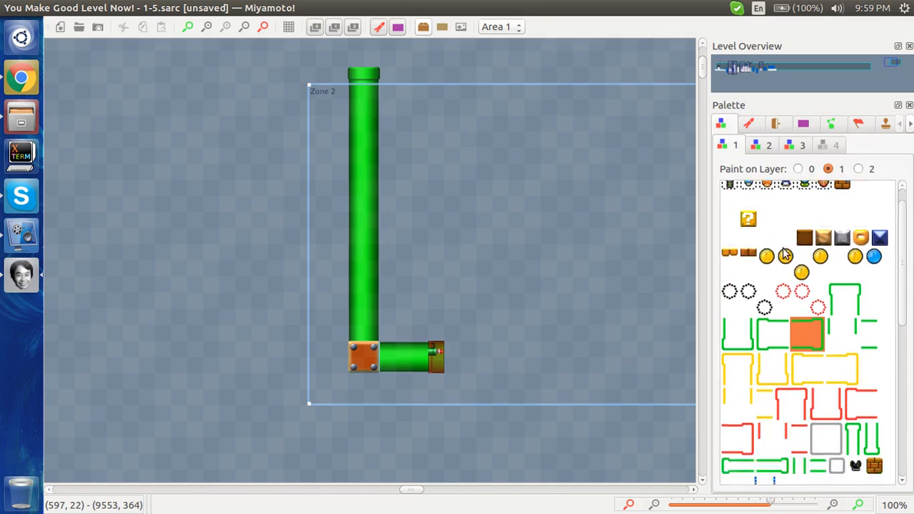
pyautogui.scroll(10, 784, 254)
pyautogui.click(764, 145)
pyautogui.click(815, 194)
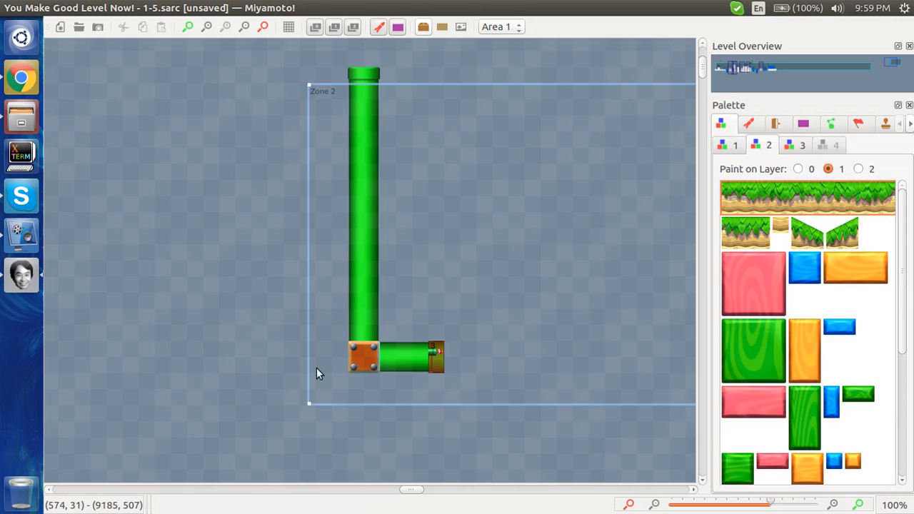
pyautogui.click(269, 380)
pyautogui.moveTo(268, 379); pyautogui.dragTo(294, 379)
pyautogui.scroll(-3, 381, 336)
pyautogui.moveTo(331, 318); pyautogui.dragTo(704, 332)
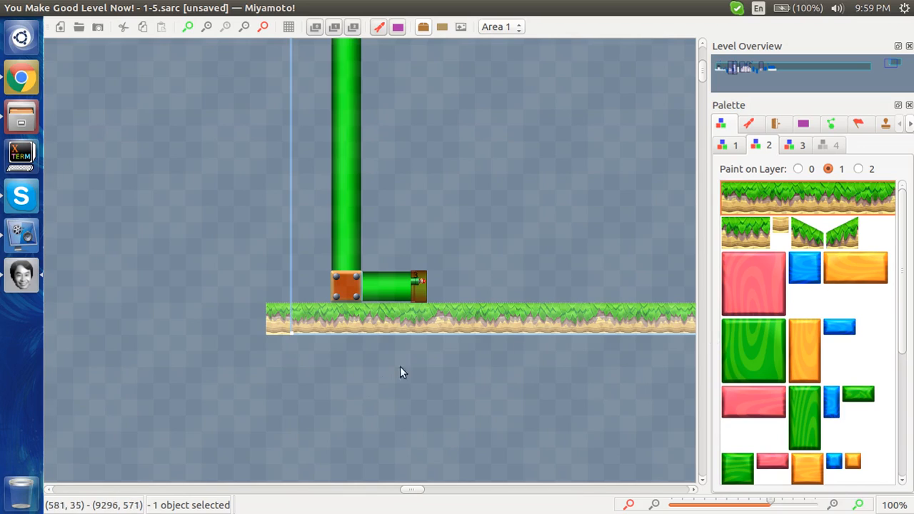
pyautogui.hscroll(15, 400, 372)
pyautogui.moveTo(133, 340); pyautogui.dragTo(372, 372)
pyautogui.hscroll(-12, 372, 372)
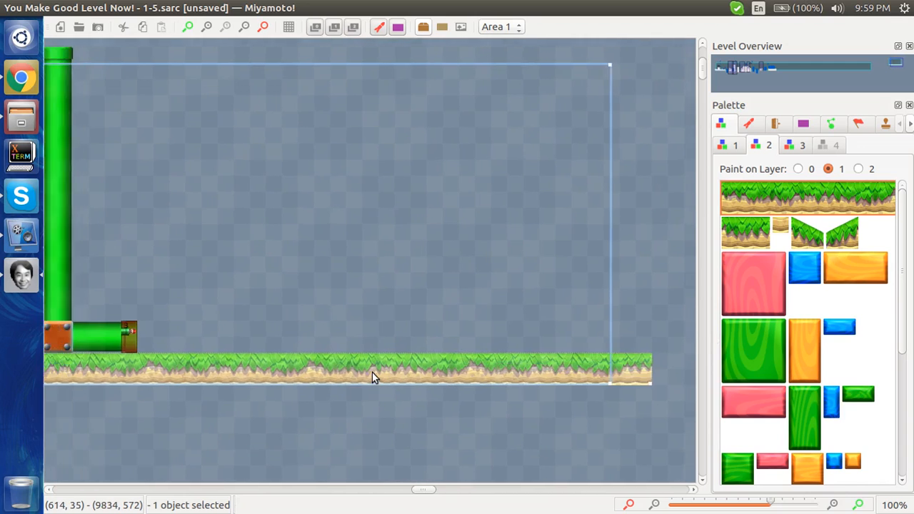
# Paint an orange platform about 8 tiles wide above the ground, some distance beyond the mouth of the right-facing pipe
pyautogui.click(736, 146)
pyautogui.moveTo(409, 295); pyautogui.dragTo(487, 288)
pyautogui.click(503, 298)
pyautogui.click(486, 303)
pyautogui.click(461, 243)
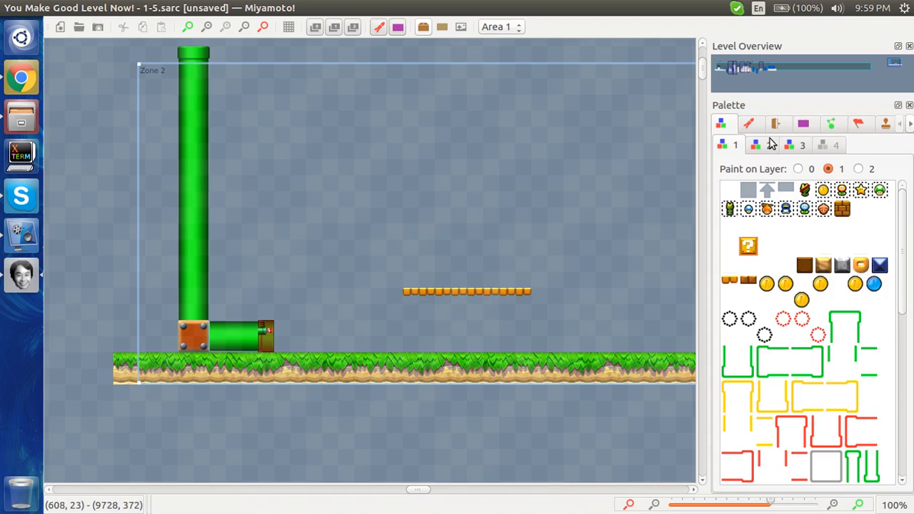
# Search the sprites for "roul" and place a Roulette Block centred above the orange platform
pyautogui.click(748, 125)
pyautogui.moveTo(786, 189); pyautogui.dragTo(727, 189)
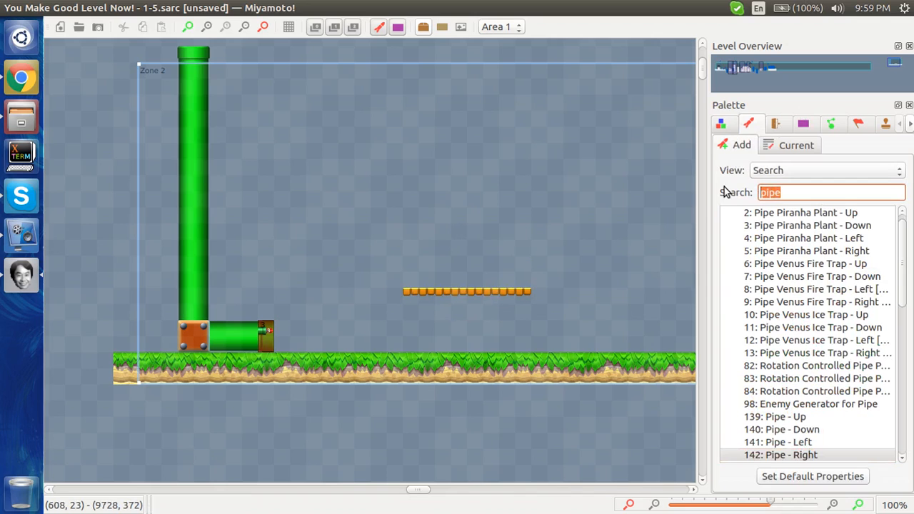
pyautogui.write('on')
pyautogui.press('BackSpace')
pyautogui.press('BackSpace')
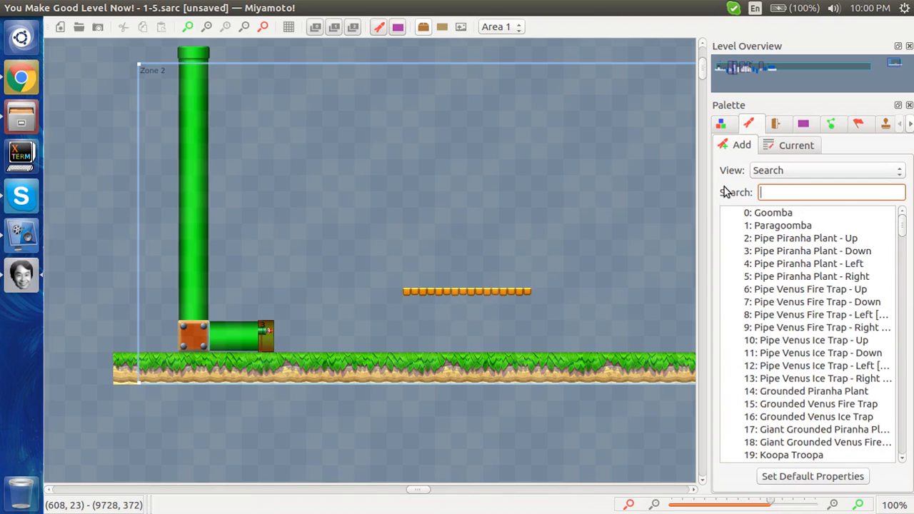
pyautogui.write('?')
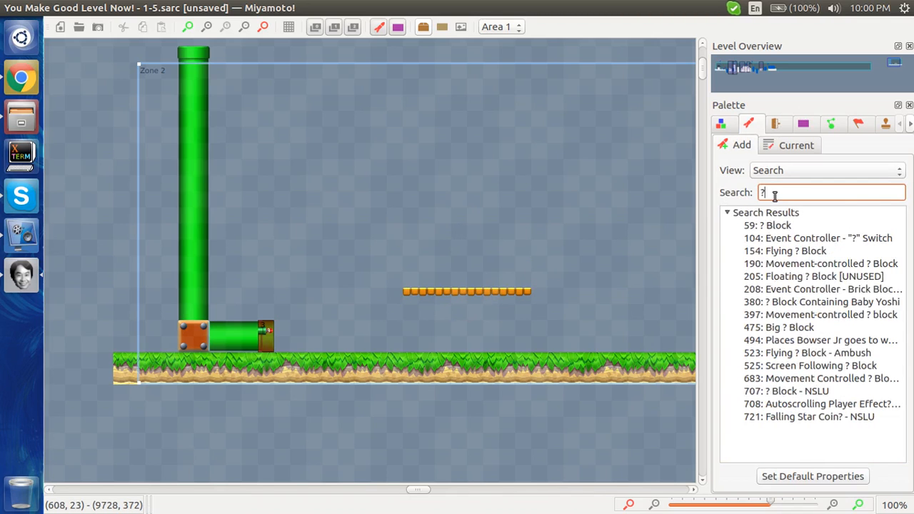
pyautogui.press('BackSpace')
pyautogui.write('roul')
pyautogui.click(787, 225)
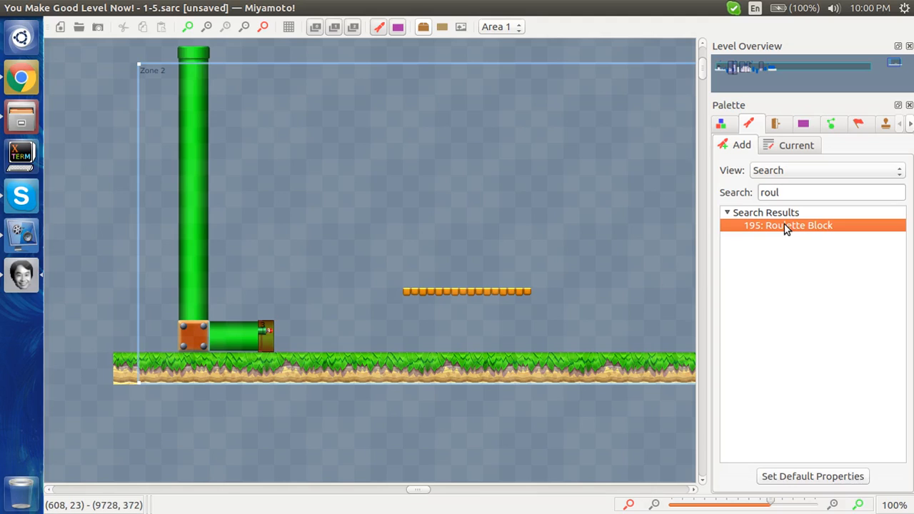
pyautogui.click(430, 219)
pyautogui.moveTo(431, 219); pyautogui.dragTo(464, 220)
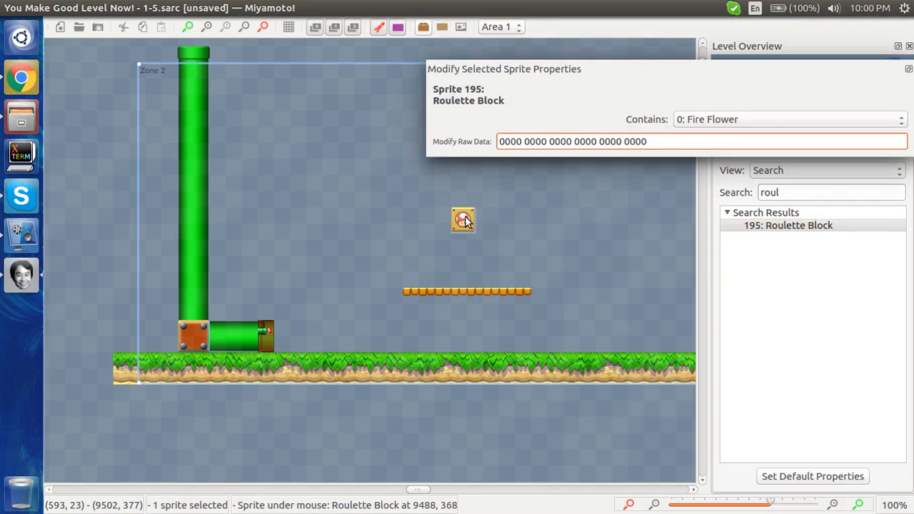
# Set the Roulette Block's contents to 4: Acorn mushroom
pyautogui.click(478, 229)
pyautogui.click(470, 210)
pyautogui.click(702, 122)
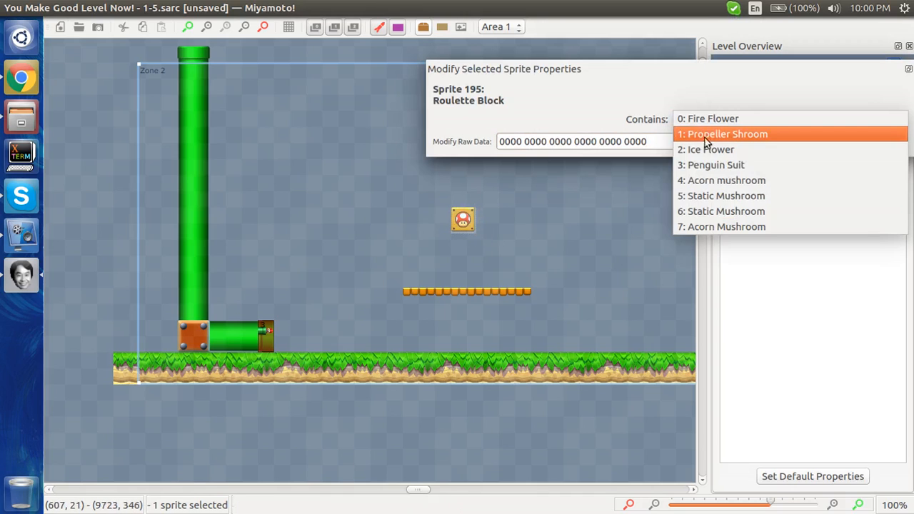
pyautogui.click(722, 181)
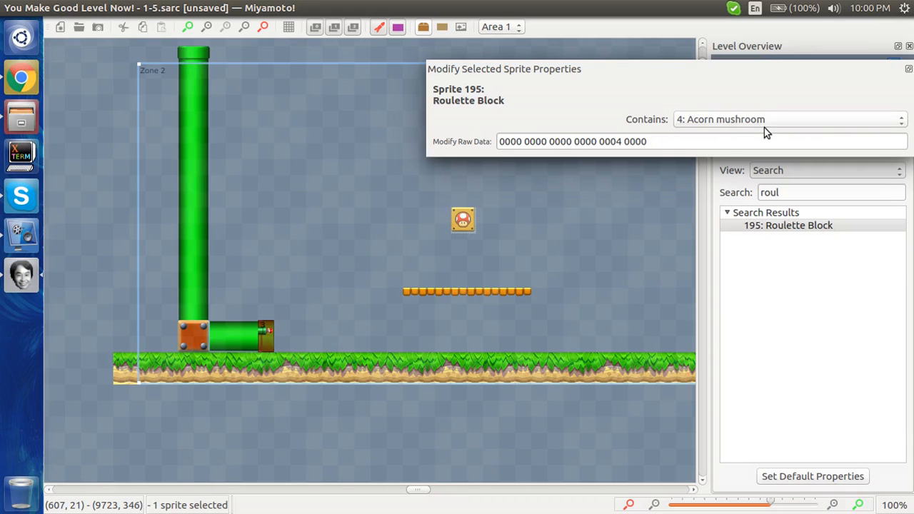
pyautogui.click(651, 220)
pyautogui.hscroll(2, 558, 242)
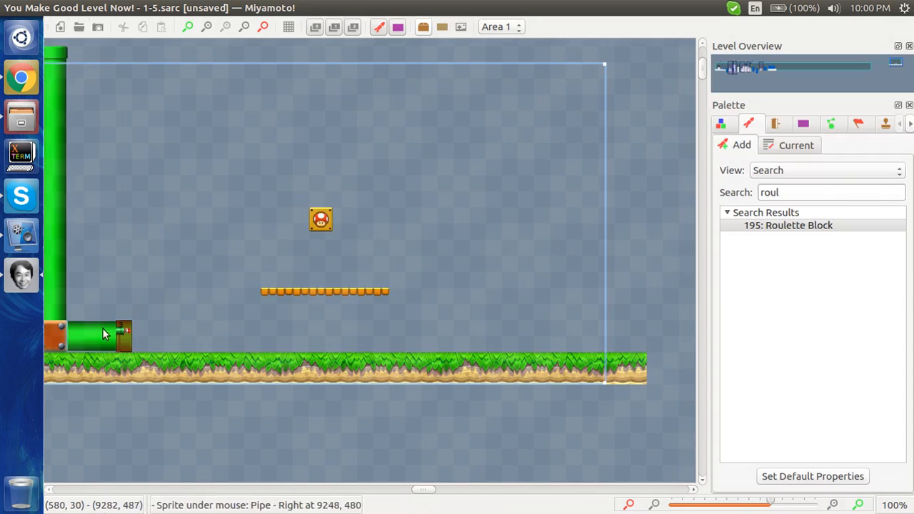
pyautogui.click(122, 333)
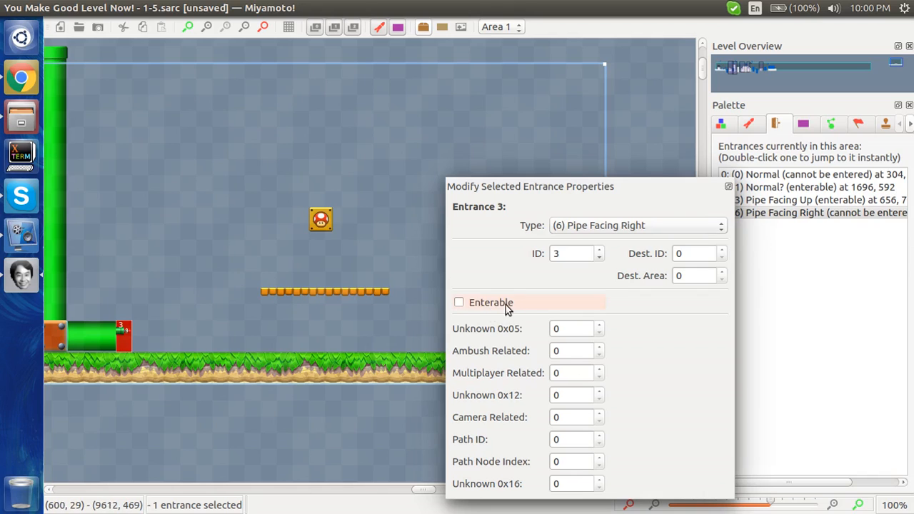
pyautogui.click(385, 319)
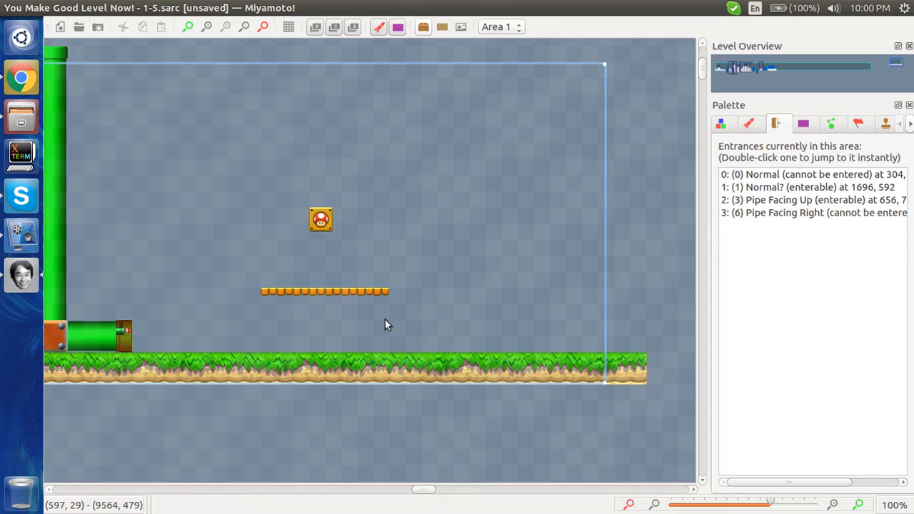
pyautogui.click(749, 125)
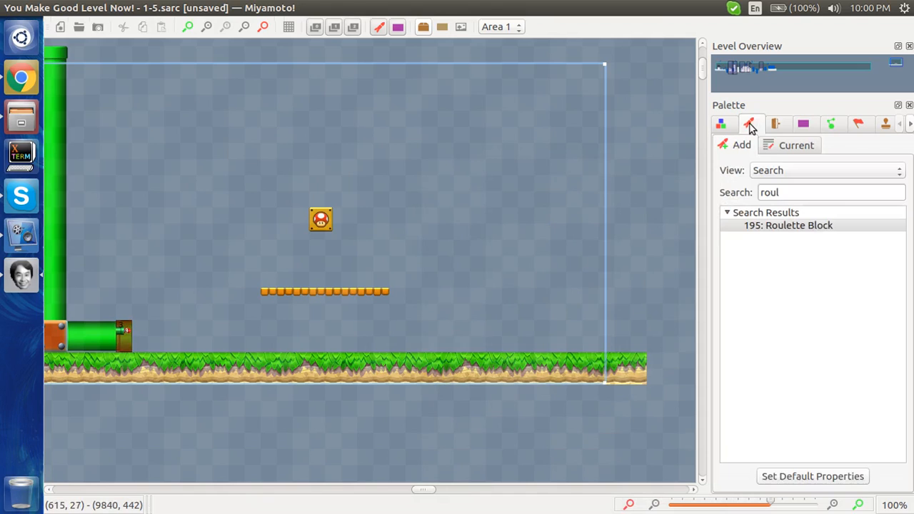
# Place a grey joint block on the ground near the zone's right edge and paint a green upright pipe outline 17 tiles high above it
pyautogui.click(736, 129)
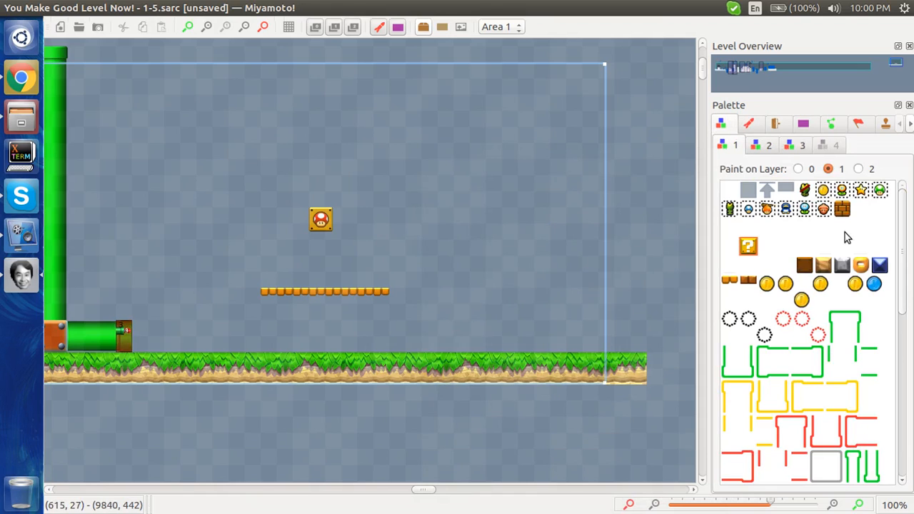
pyautogui.rightClick(523, 336)
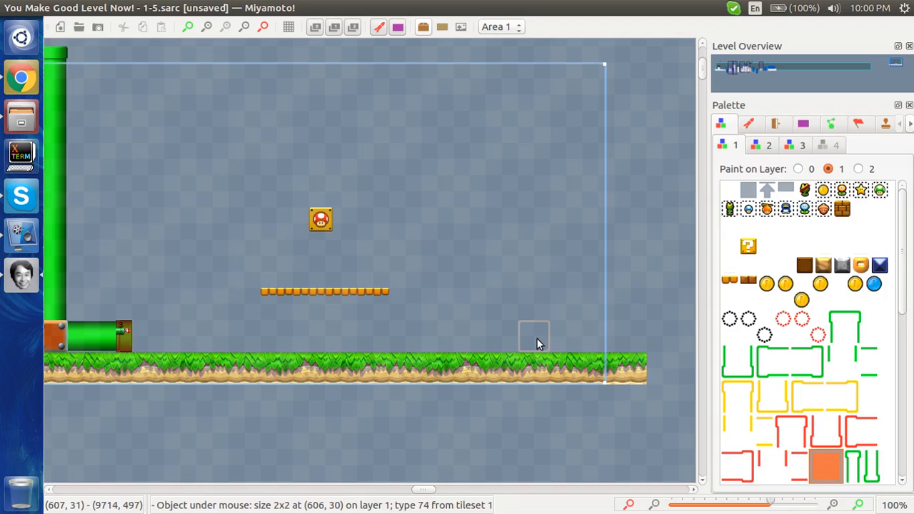
pyautogui.click(837, 335)
pyautogui.moveTo(541, 315); pyautogui.dragTo(522, 65)
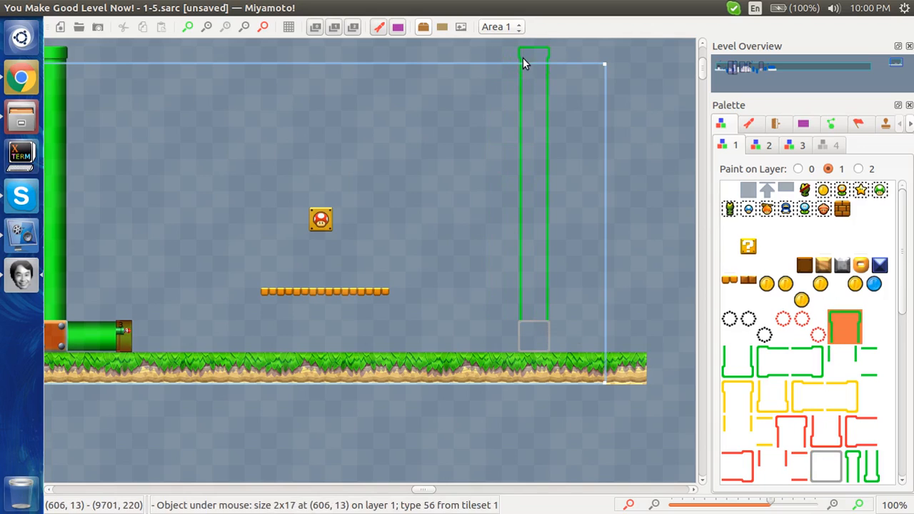
# Paint a left-facing green pipe outline beside the joint block and move the whole pipe outline two tiles right
pyautogui.click(771, 360)
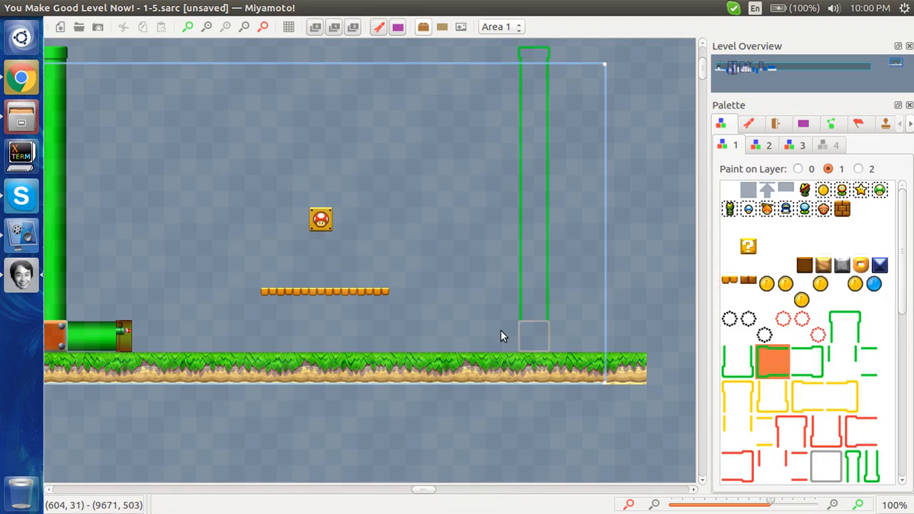
pyautogui.moveTo(507, 334); pyautogui.dragTo(478, 336)
pyautogui.hscroll(1, 476, 340)
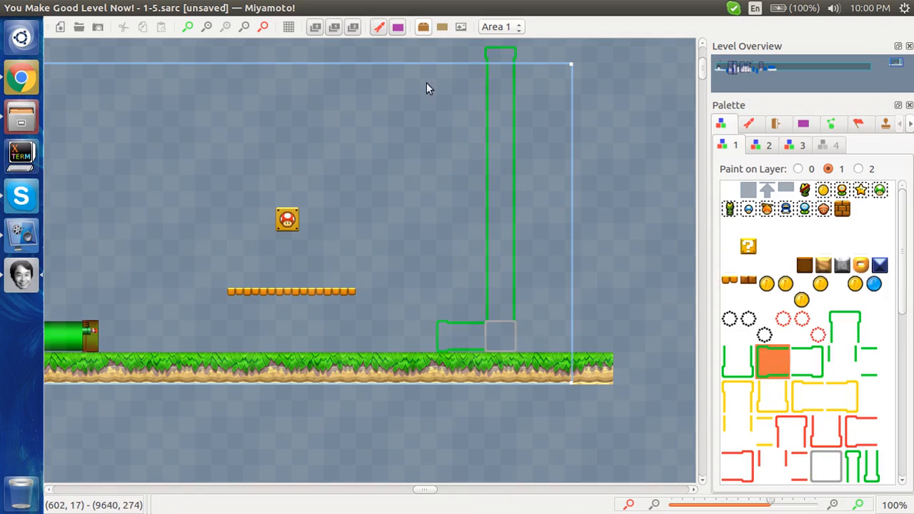
pyautogui.moveTo(430, 99); pyautogui.dragTo(540, 331)
pyautogui.click(594, 305)
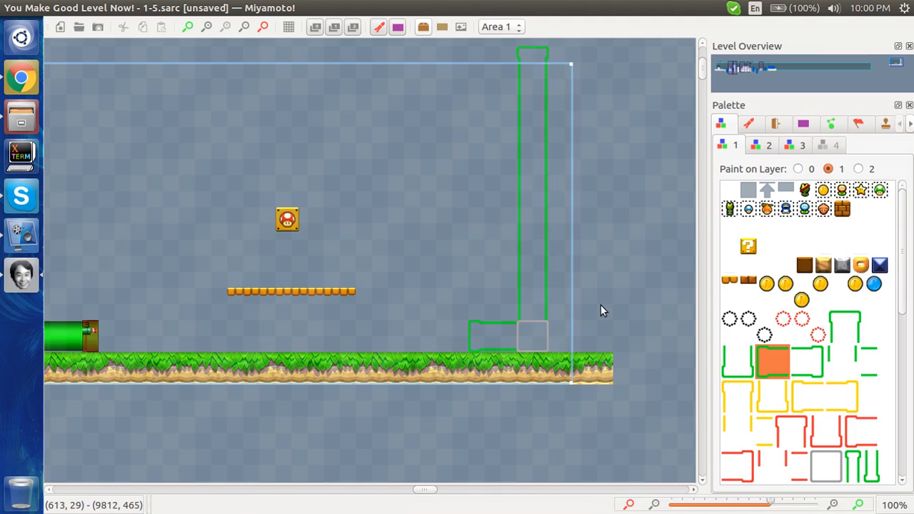
# Search the sprites for "pipe j" and place a Pipe Joint sprite over the new grey joint block
pyautogui.click(748, 124)
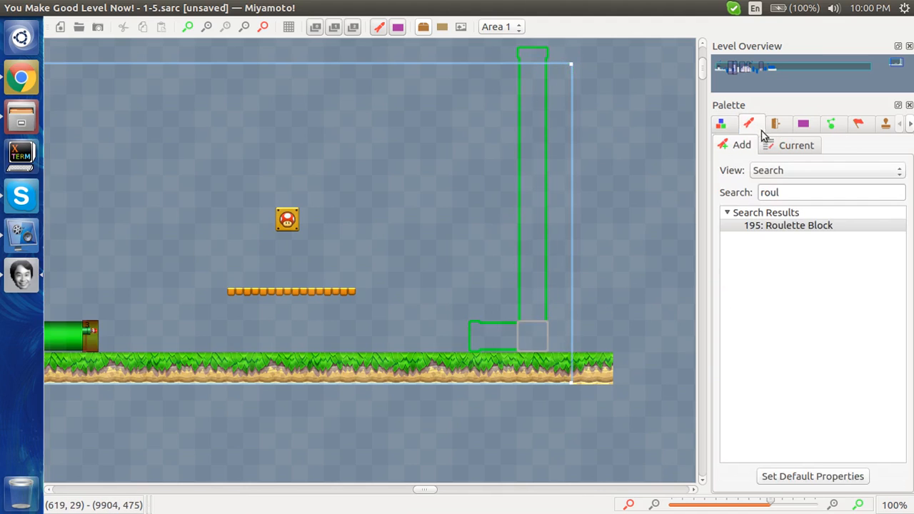
pyautogui.doubleClick(789, 193)
pyautogui.write('pipe ')
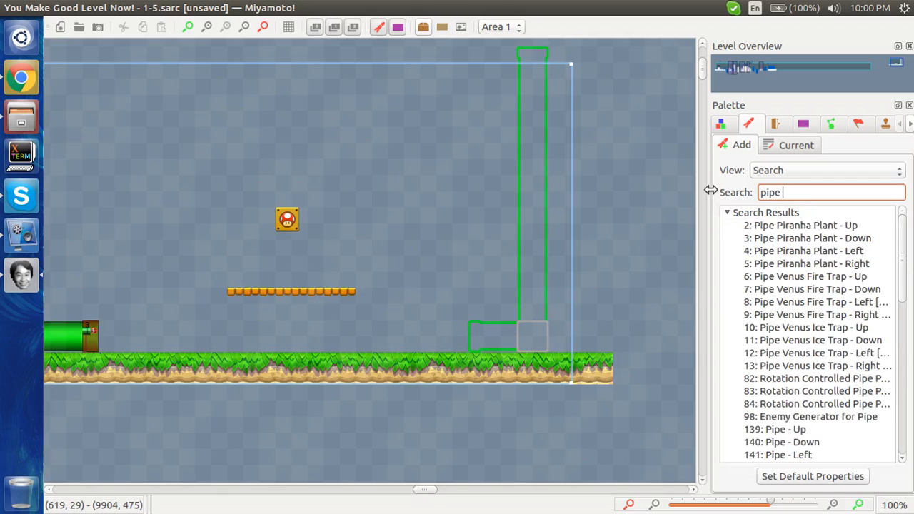
pyautogui.write('j')
pyautogui.click(765, 236)
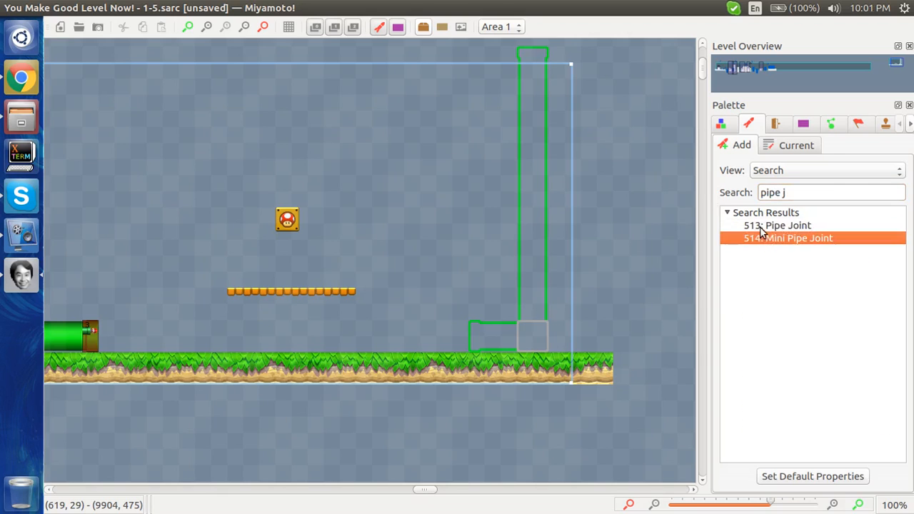
pyautogui.click(760, 226)
pyautogui.click(527, 328)
# Place a Pipe - Up sprite on top of the new pipe joint and set its height to 15
pyautogui.click(794, 192)
pyautogui.press('BackSpace')
pyautogui.write('u')
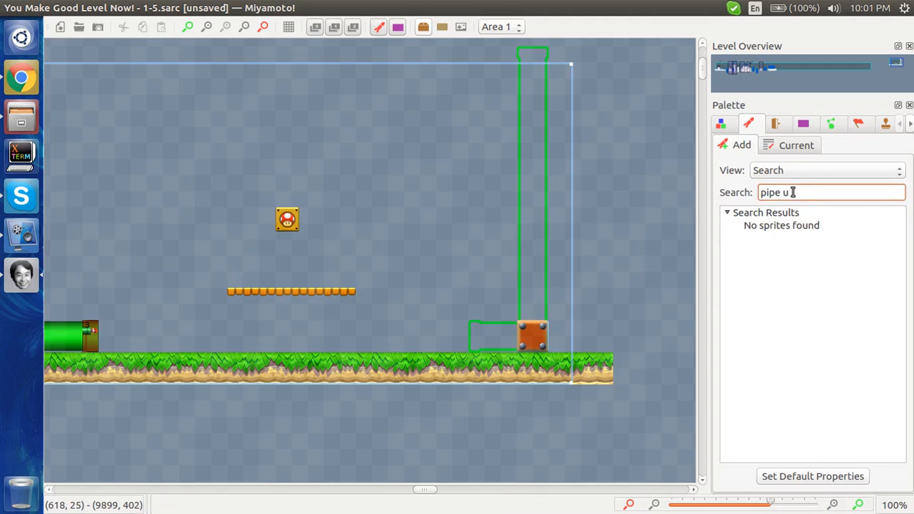
pyautogui.press('BackSpace')
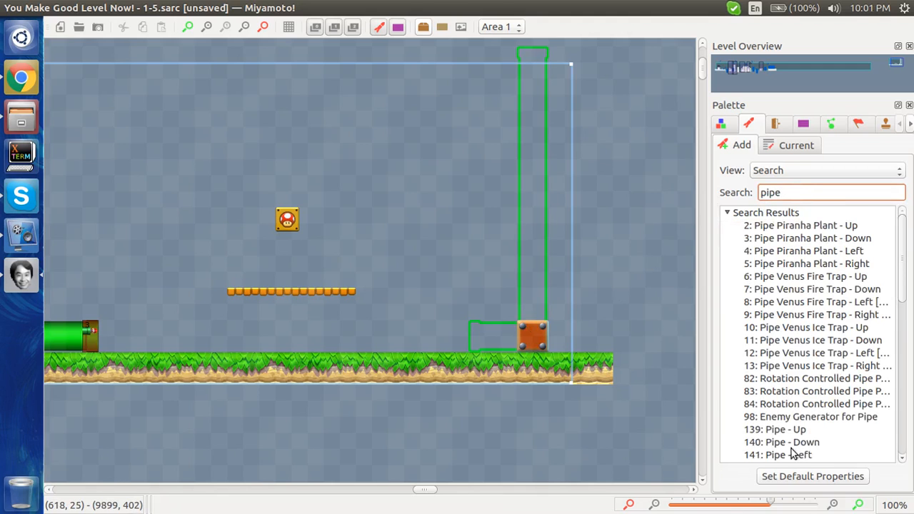
pyautogui.click(787, 431)
pyautogui.rightClick(528, 308)
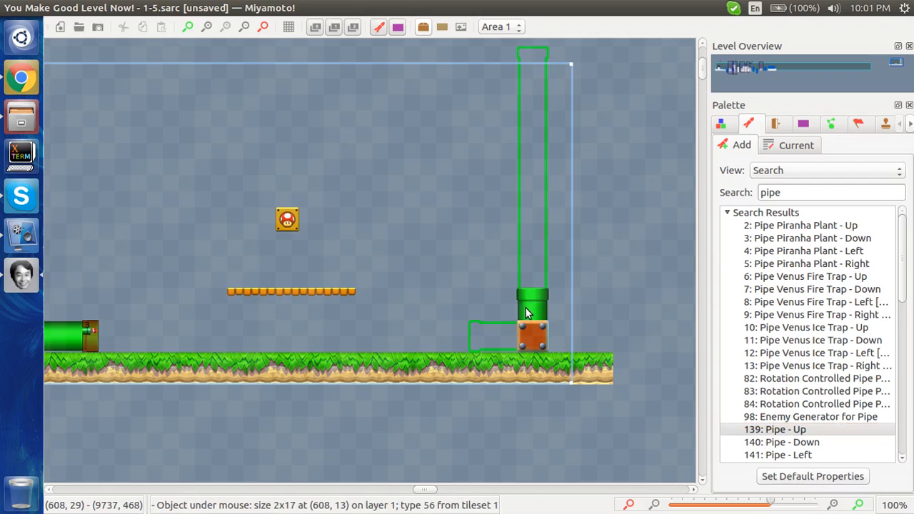
pyautogui.scroll(14, 723, 186)
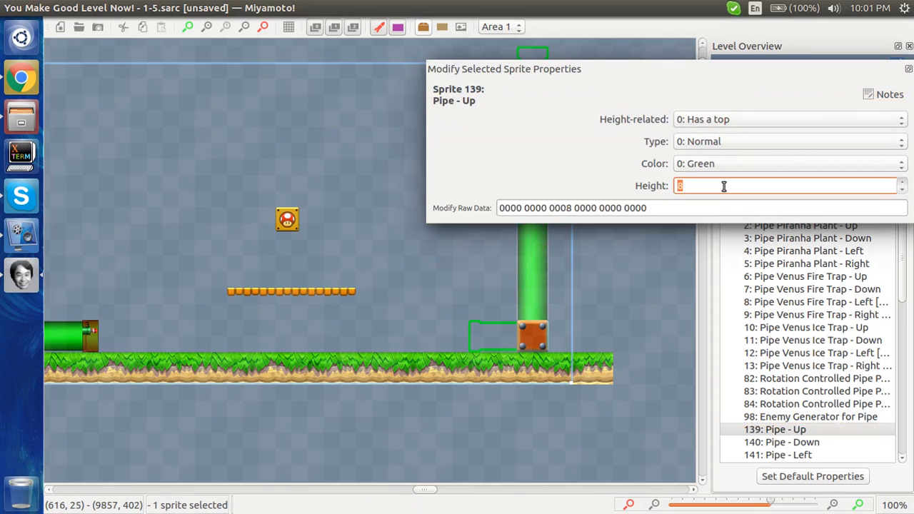
pyautogui.scroll(-1, 723, 186)
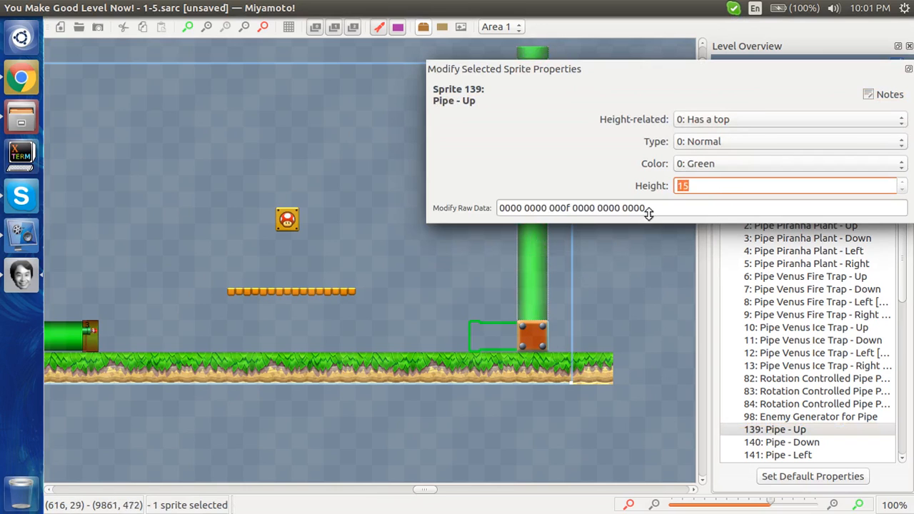
pyautogui.click(679, 319)
# Place a Pipe - Left sprite beside the new pipe joint and lengthen it to cover the horizontal outline
pyautogui.click(787, 456)
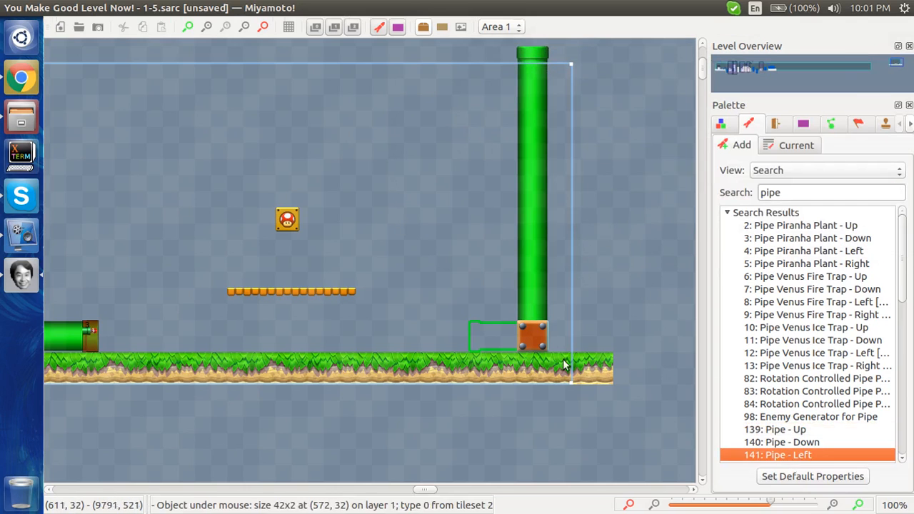
pyautogui.rightClick(513, 328)
pyautogui.click(512, 341)
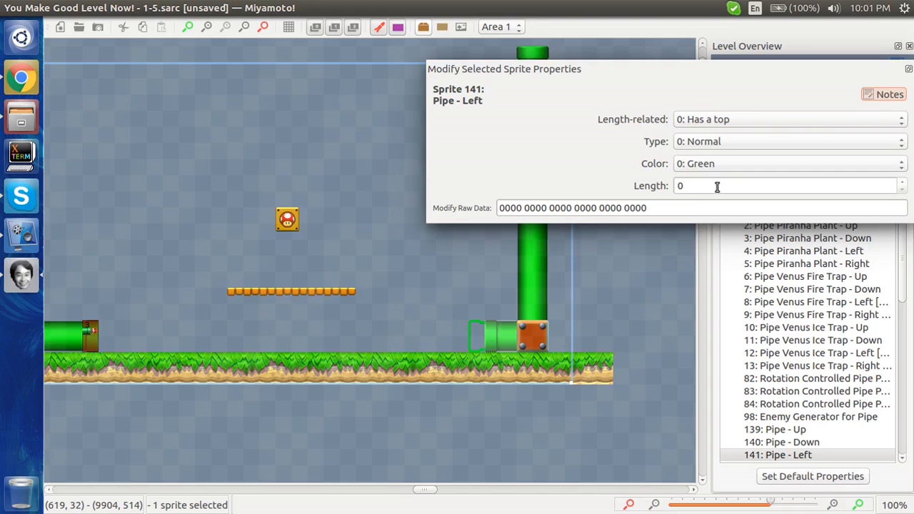
pyautogui.scroll(1, 674, 187)
pyautogui.click(626, 216)
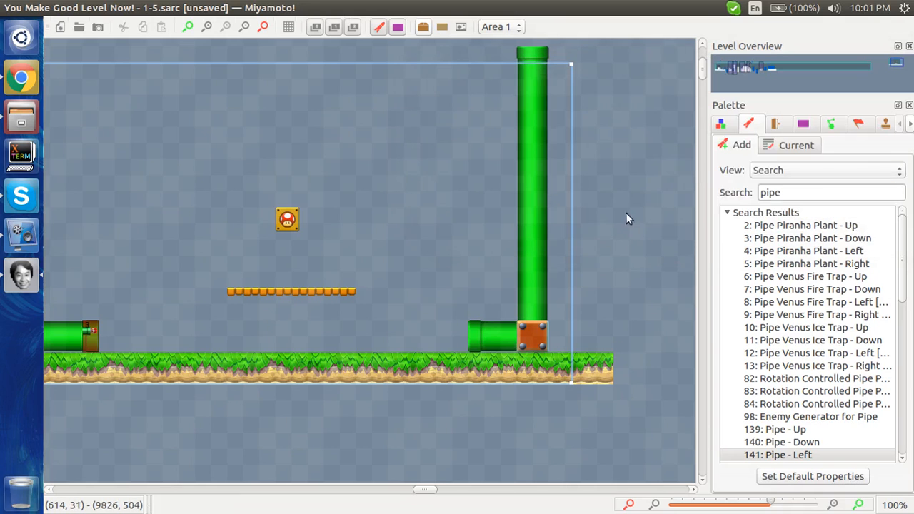
# Place a new entrance in the Zone 2 bonus room, make it enterable and set its type to Pipe Facing Left
pyautogui.click(775, 125)
pyautogui.rightClick(471, 263)
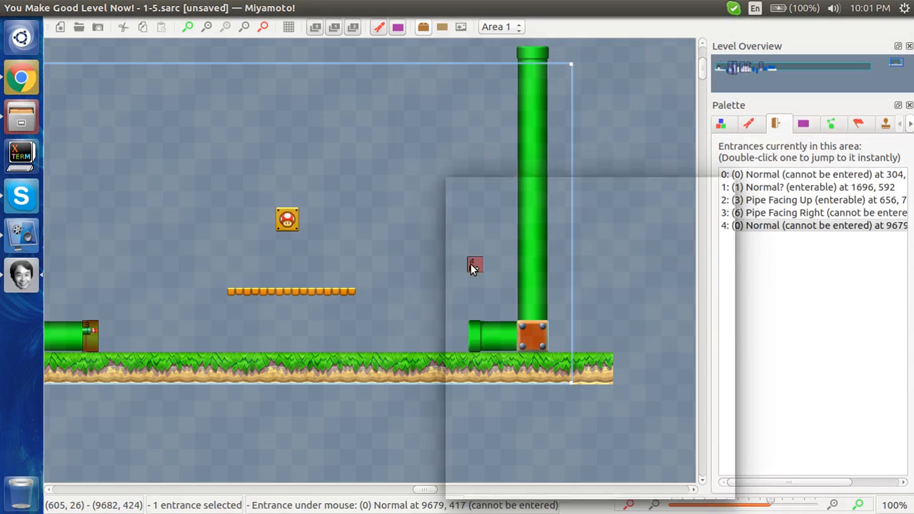
pyautogui.moveTo(472, 264); pyautogui.dragTo(397, 282)
pyautogui.click(459, 302)
pyautogui.click(600, 225)
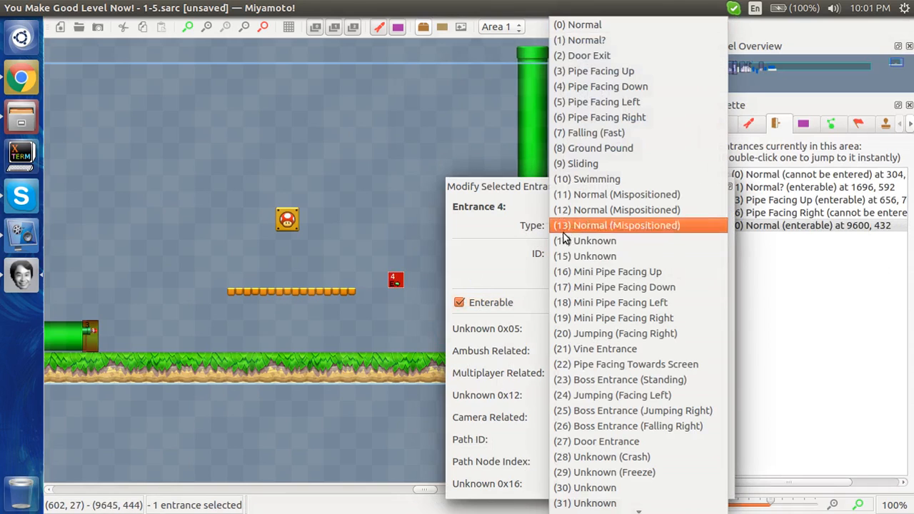
pyautogui.click(600, 102)
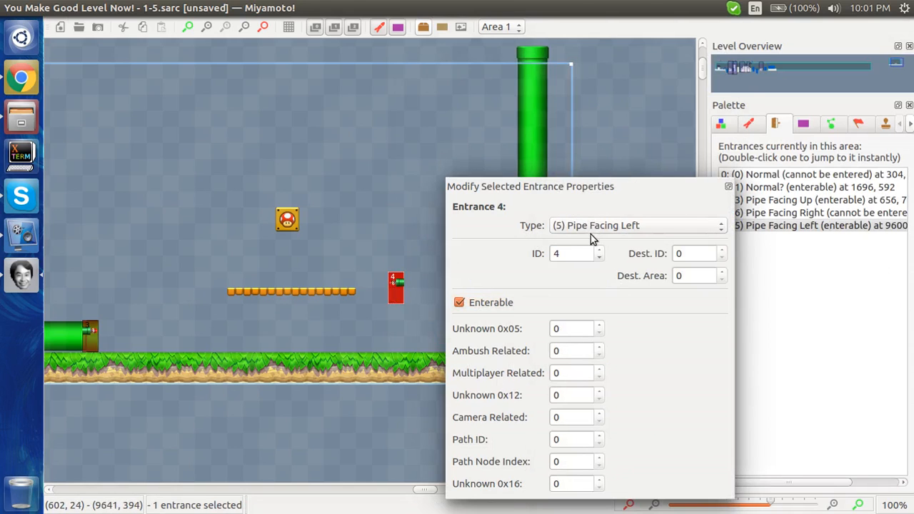
pyautogui.click(325, 217)
# Check the properties of the entrance on the green pipe near the start of Zone 1
pyautogui.hscroll(-20, 327, 217)
pyautogui.scroll(-5, 326, 217)
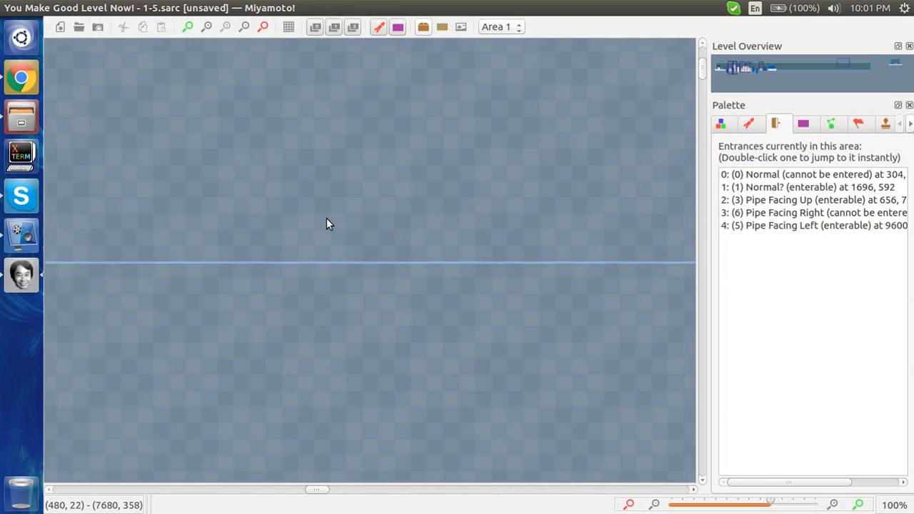
pyautogui.scroll(-5, 326, 222)
pyautogui.hscroll(-5, 327, 222)
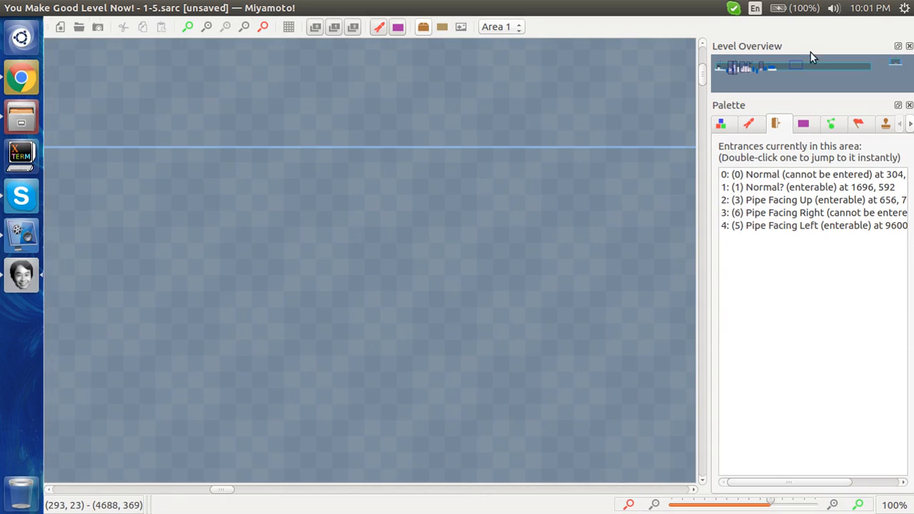
pyautogui.moveTo(729, 67); pyautogui.dragTo(719, 69)
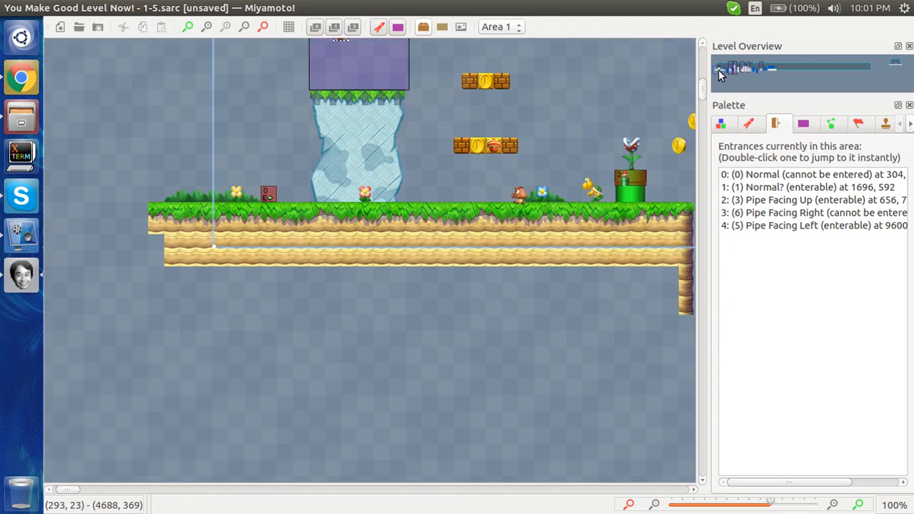
pyautogui.doubleClick(629, 177)
pyautogui.click(373, 360)
pyautogui.click(819, 68)
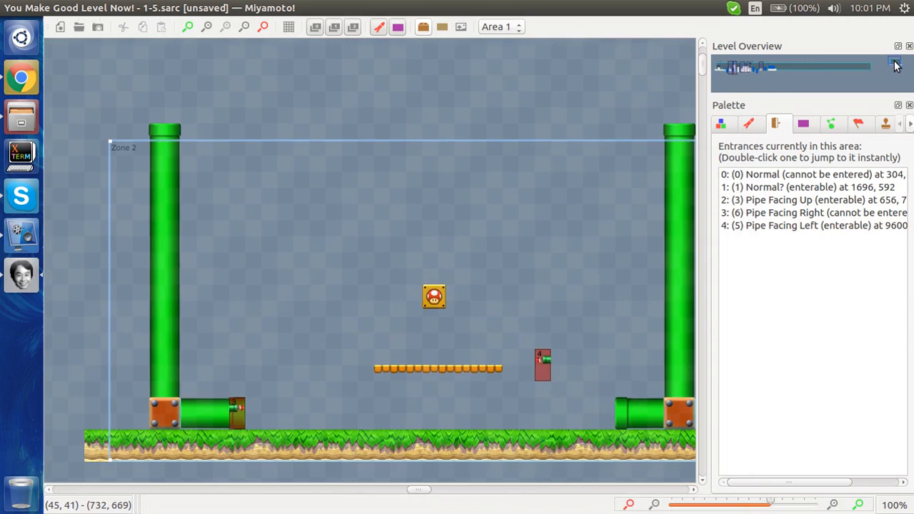
# Set the bonus room's Pipe Facing Left entrance to destination ID 2 in destination area 1
pyautogui.click(545, 377)
pyautogui.doubleClick(546, 378)
pyautogui.click(697, 252)
pyautogui.write('2')
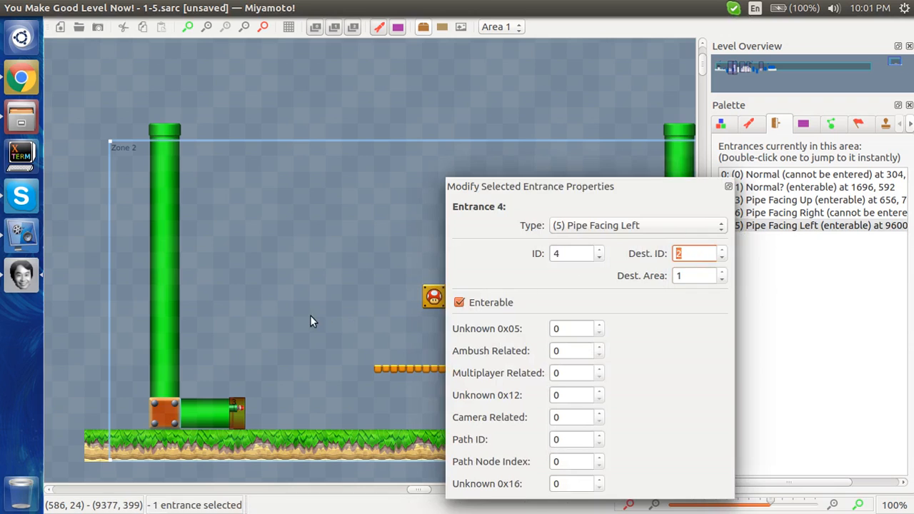
pyautogui.click(310, 315)
# Move the Pipe Facing Left entrance onto the left-facing pipe's mouth and check the properties of the right-facing pipe's entrance
pyautogui.moveTo(540, 370); pyautogui.dragTo(613, 417)
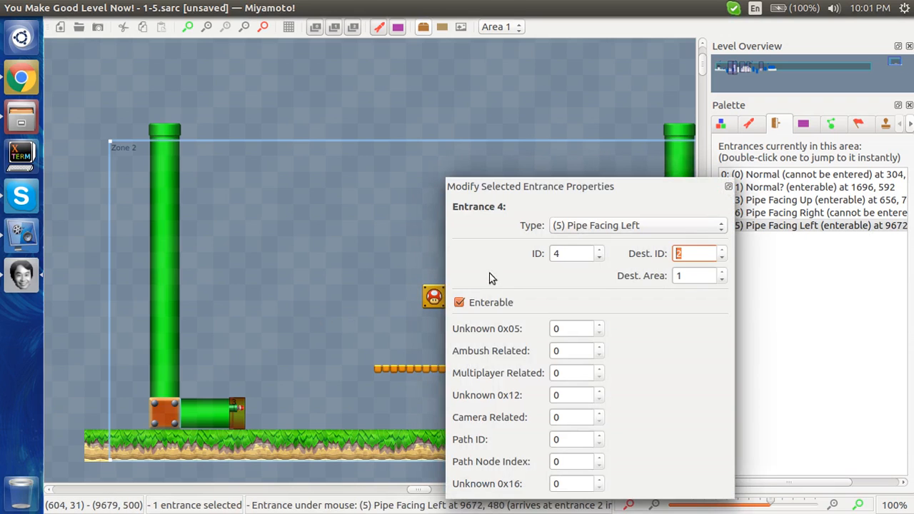
pyautogui.moveTo(530, 193); pyautogui.dragTo(299, 86)
pyautogui.moveTo(625, 410); pyautogui.dragTo(631, 412)
pyautogui.click(603, 375)
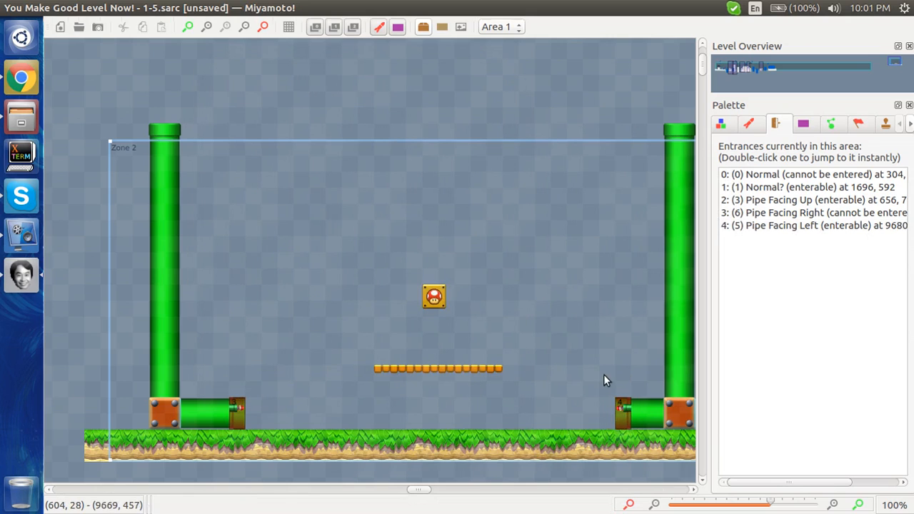
pyautogui.click(232, 422)
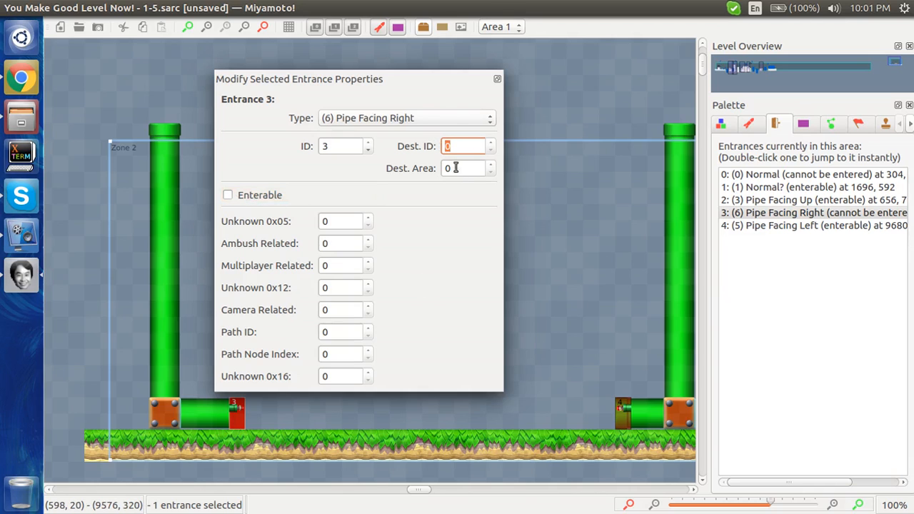
pyautogui.click(552, 217)
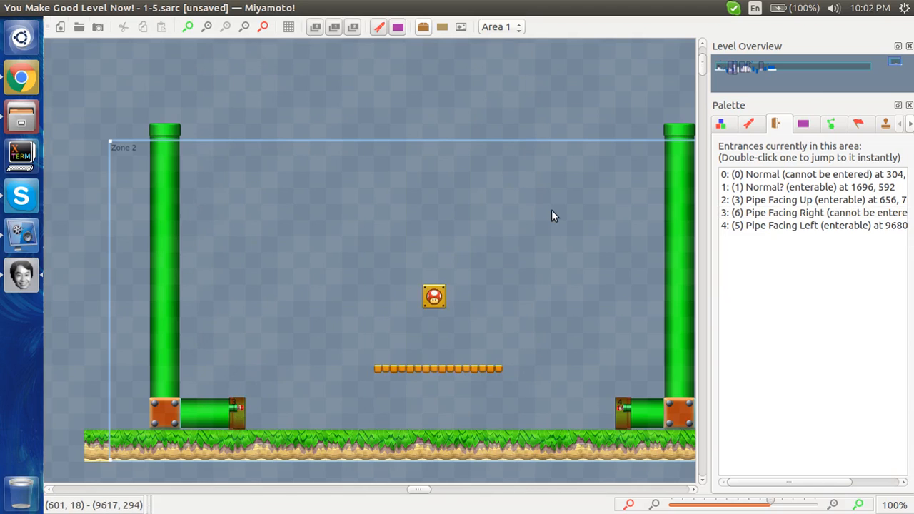
# Search the sprites for "star" and place a Star Coin near the bonus room's exit pipe, numbered as the first star coin
pyautogui.click(760, 126)
pyautogui.doubleClick(785, 193)
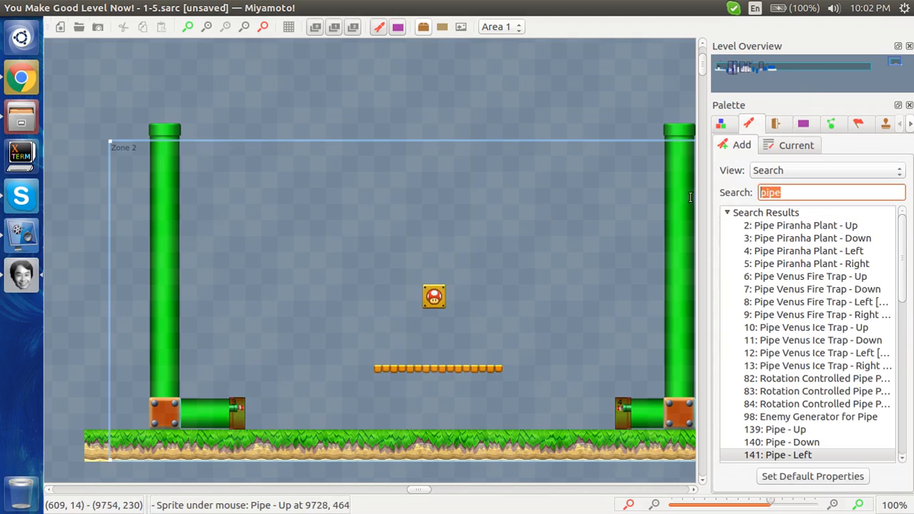
pyautogui.write('star')
pyautogui.click(764, 225)
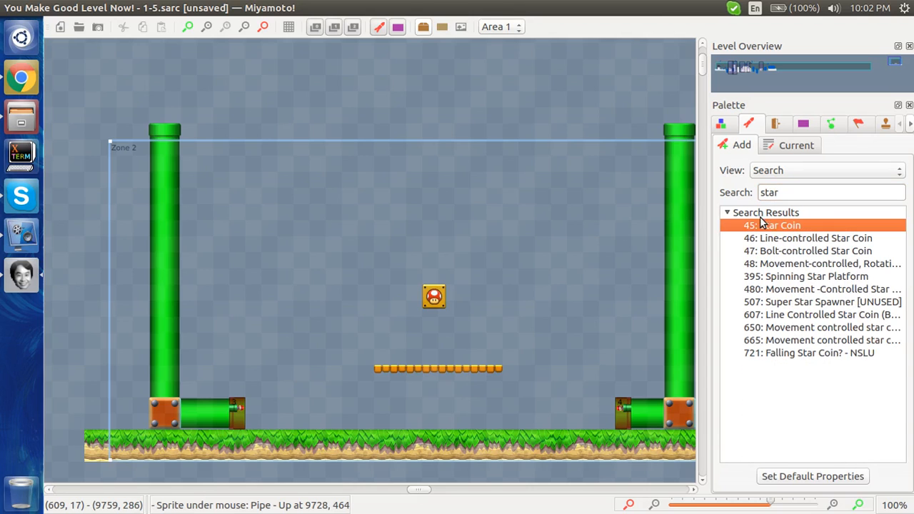
pyautogui.moveTo(529, 303); pyautogui.dragTo(551, 387)
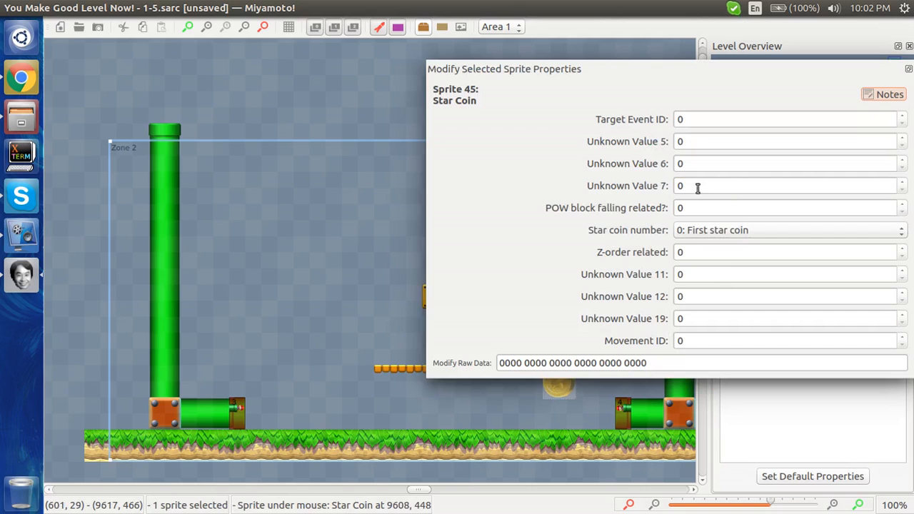
pyautogui.moveTo(643, 76); pyautogui.dragTo(546, 49)
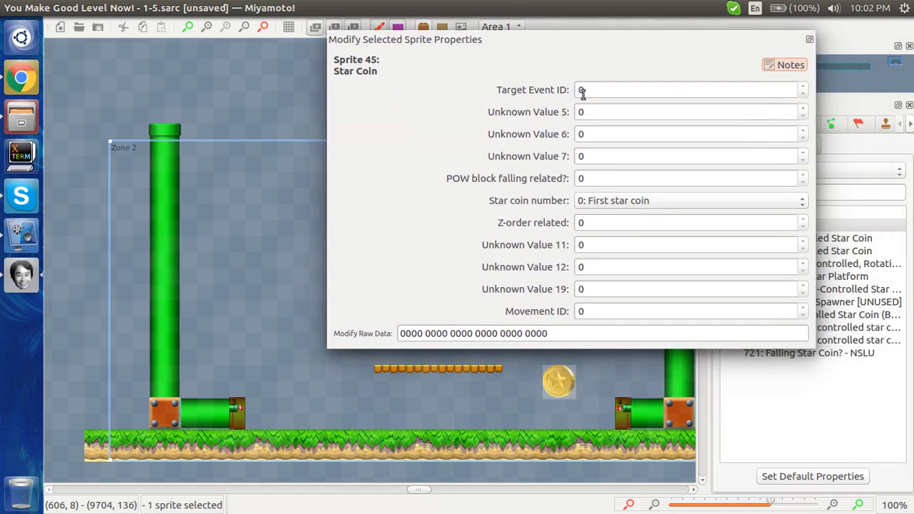
pyautogui.click(610, 206)
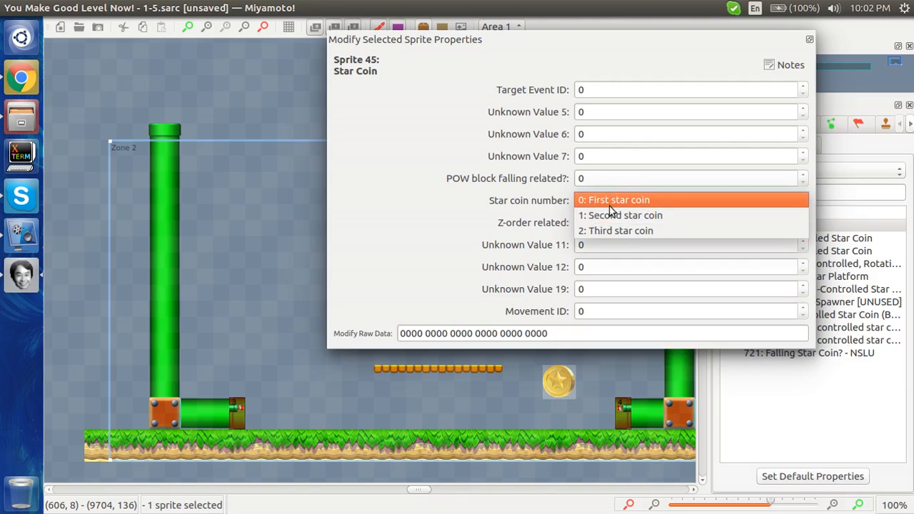
pyautogui.click(607, 202)
pyautogui.click(488, 405)
# Move the Star Coin into the space above the bonus room's power-up block
pyautogui.moveTo(568, 384); pyautogui.dragTo(359, 107)
pyautogui.click(480, 399)
pyautogui.click(297, 236)
pyautogui.moveTo(439, 44); pyautogui.dragTo(607, 127)
pyautogui.moveTo(357, 107); pyautogui.dragTo(432, 97)
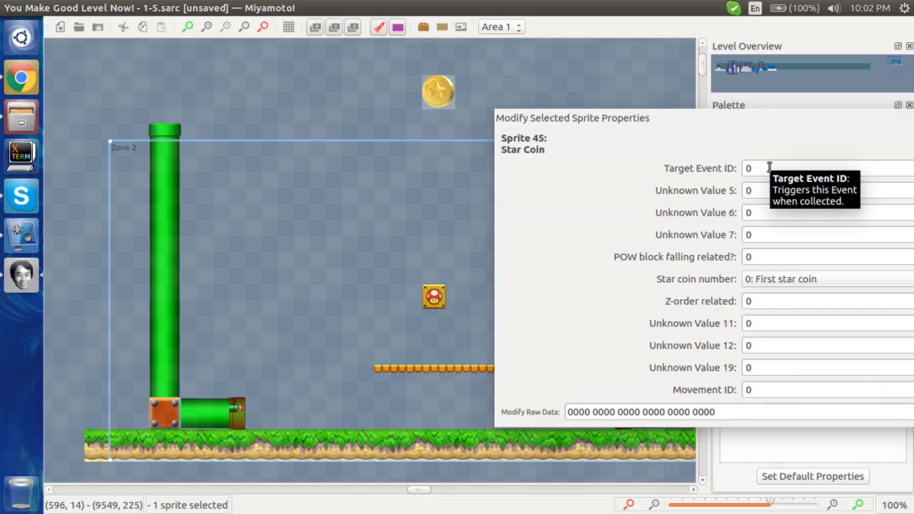
pyautogui.click(769, 257)
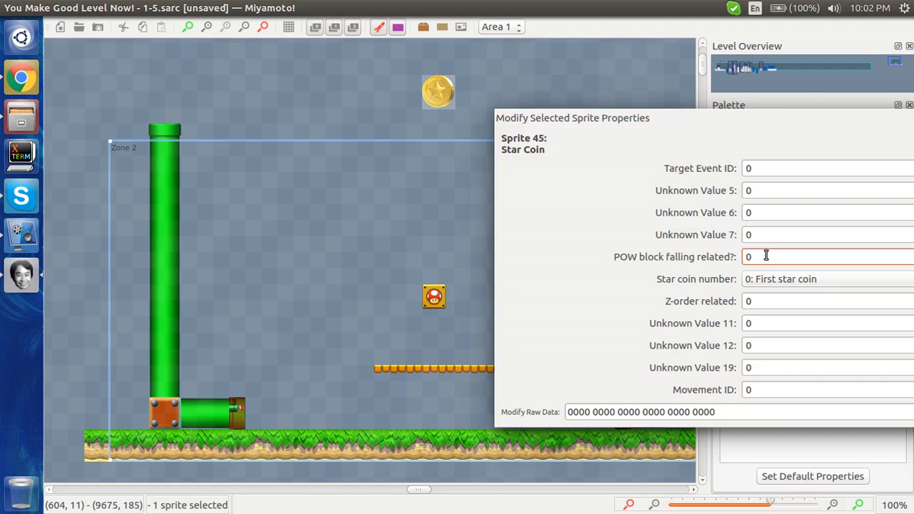
pyautogui.moveTo(430, 98); pyautogui.dragTo(434, 213)
pyautogui.click(366, 257)
# Shift the Star Coin about half a tile left above the power-up block and recheck its properties
pyautogui.hscroll(2, 367, 260)
pyautogui.scroll(-1, 367, 260)
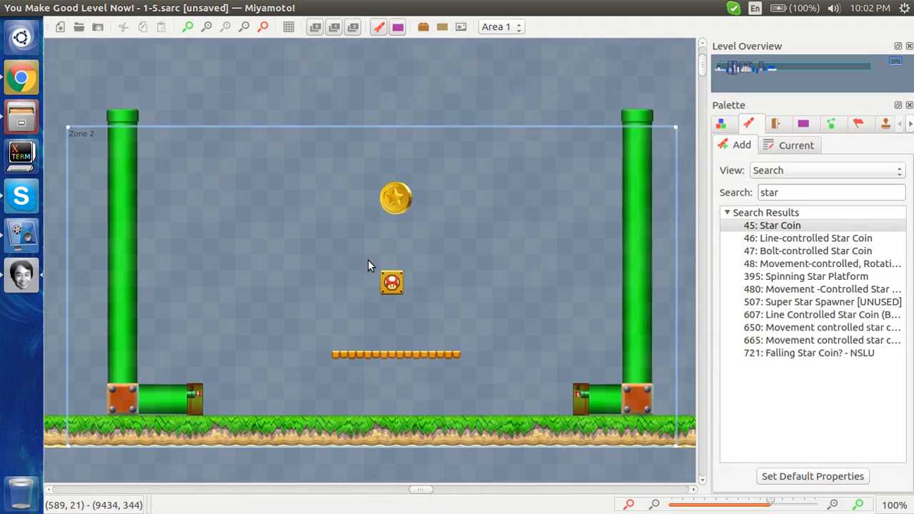
pyautogui.moveTo(338, 189); pyautogui.dragTo(330, 188)
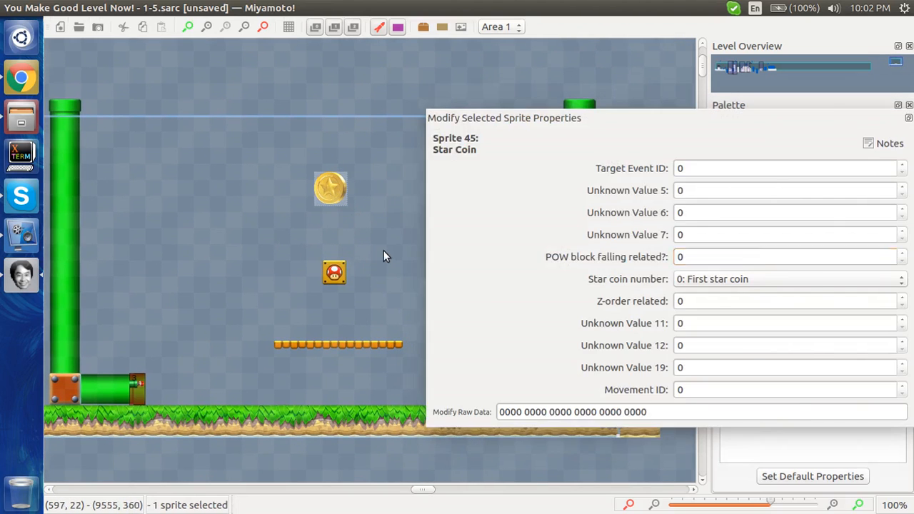
pyautogui.click(384, 251)
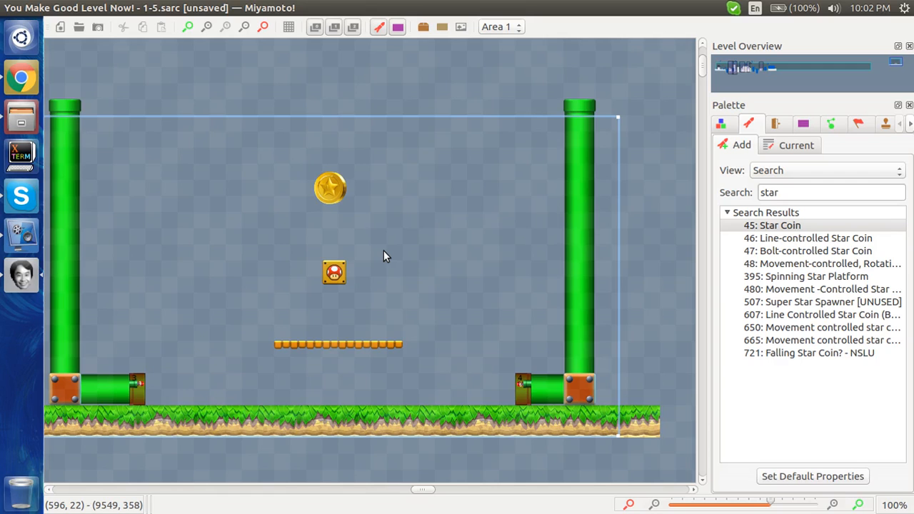
pyautogui.click(335, 201)
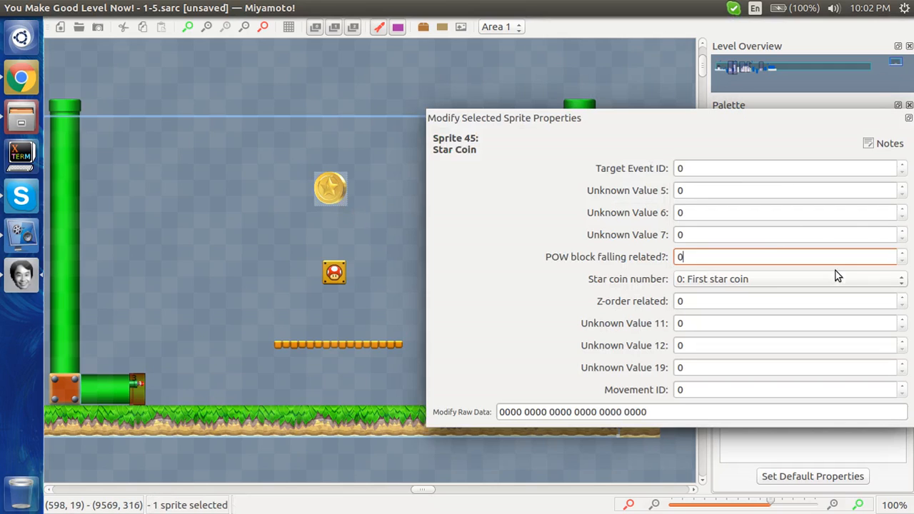
pyautogui.click(257, 293)
# Look over the bonus room and back through the Zone 1 terrain towards the moving land blocks
pyautogui.scroll(2, 258, 292)
pyautogui.hscroll(4, 257, 293)
pyautogui.hscroll(-2, 257, 293)
pyautogui.hscroll(-7, 258, 293)
pyautogui.scroll(-2, 258, 293)
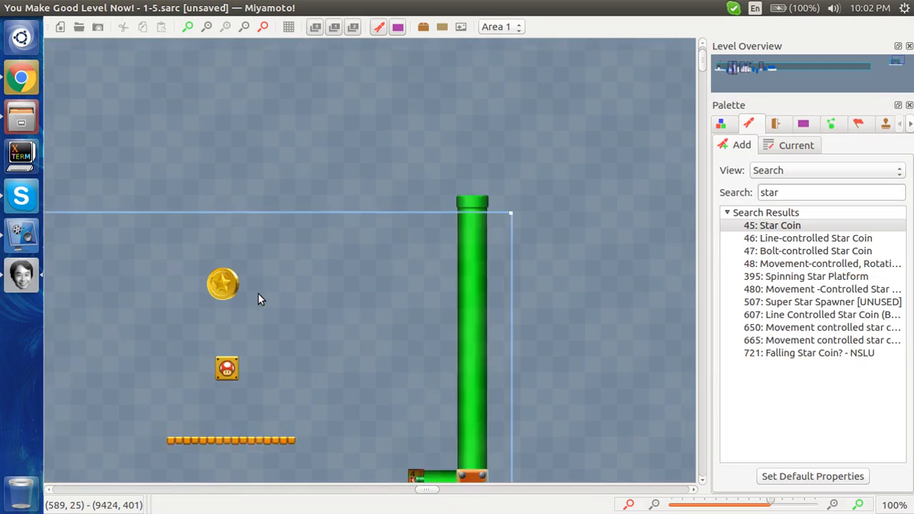
pyautogui.scroll(2, 257, 293)
pyautogui.hscroll(8, 257, 293)
pyautogui.hscroll(-20, 258, 292)
pyautogui.scroll(-8, 257, 293)
pyautogui.hscroll(-4, 258, 292)
pyautogui.scroll(-1, 257, 293)
pyautogui.hscroll(-20, 257, 293)
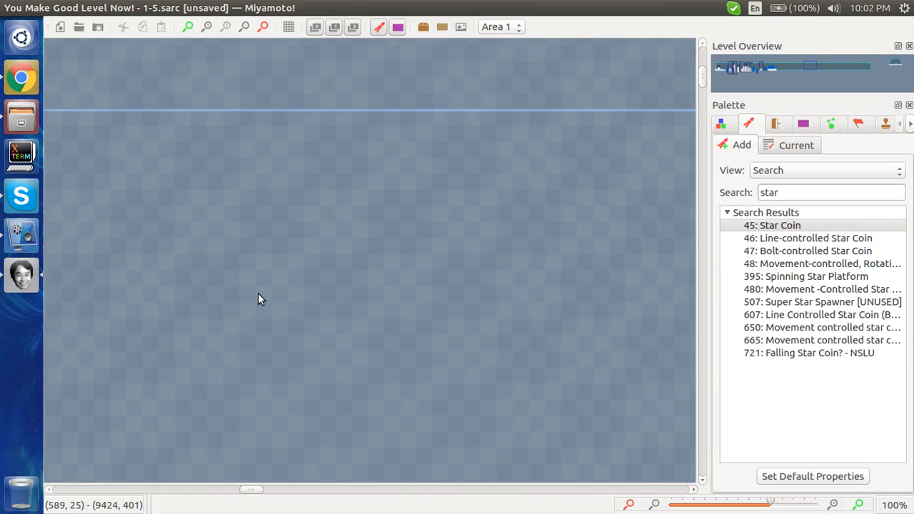
pyautogui.scroll(-2, 258, 293)
pyautogui.scroll(5, 258, 293)
pyautogui.hscroll(12, 257, 292)
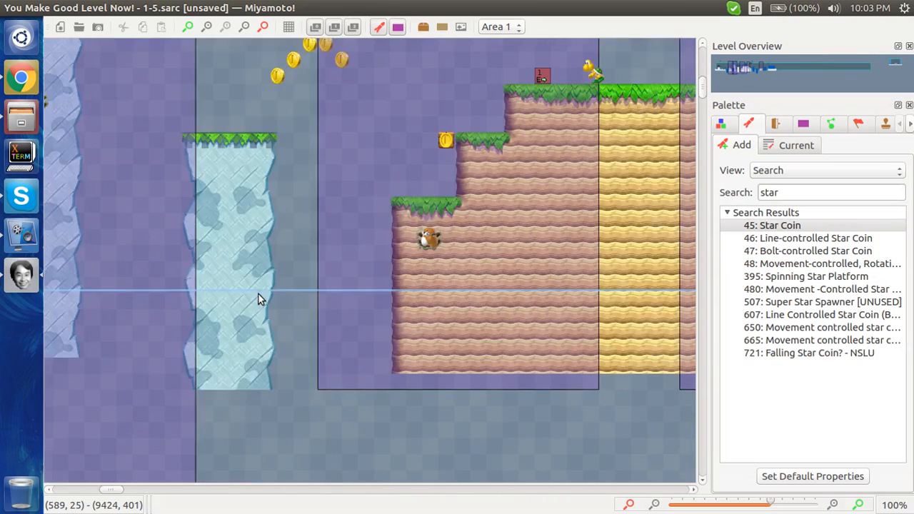
pyautogui.scroll(6, 258, 293)
pyautogui.hscroll(-20, 258, 293)
# Inspect the properties of the Moving Acorn Plains Land Block below the Zone 1 star coin
pyautogui.click(209, 289)
pyautogui.moveTo(210, 293); pyautogui.dragTo(271, 300)
pyautogui.click(288, 300)
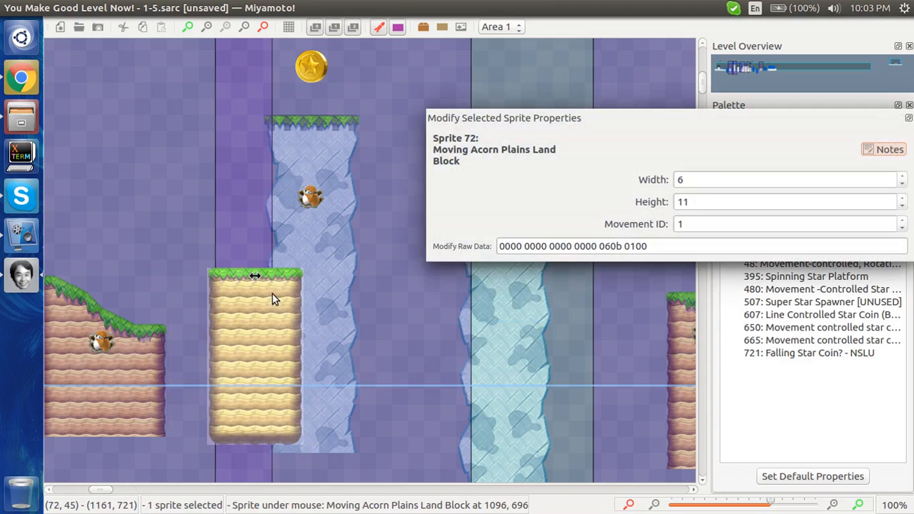
pyautogui.click(563, 348)
# Review the Zone 1 layout from the starting area through to the goal pole
pyautogui.scroll(3, 559, 342)
pyautogui.hscroll(-6, 559, 342)
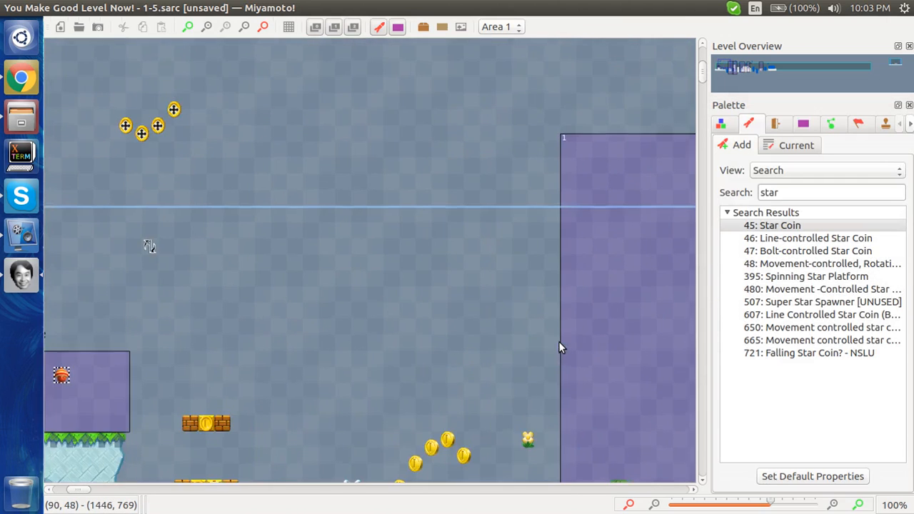
pyautogui.hscroll(-6, 559, 348)
pyautogui.scroll(-2, 559, 348)
pyautogui.scroll(-1, 559, 343)
pyautogui.hscroll(10, 559, 342)
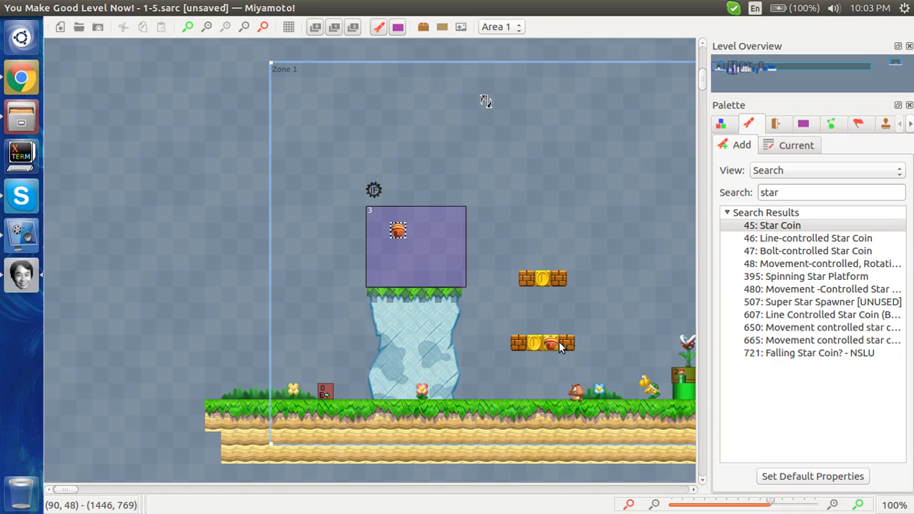
pyautogui.hscroll(20, 558, 341)
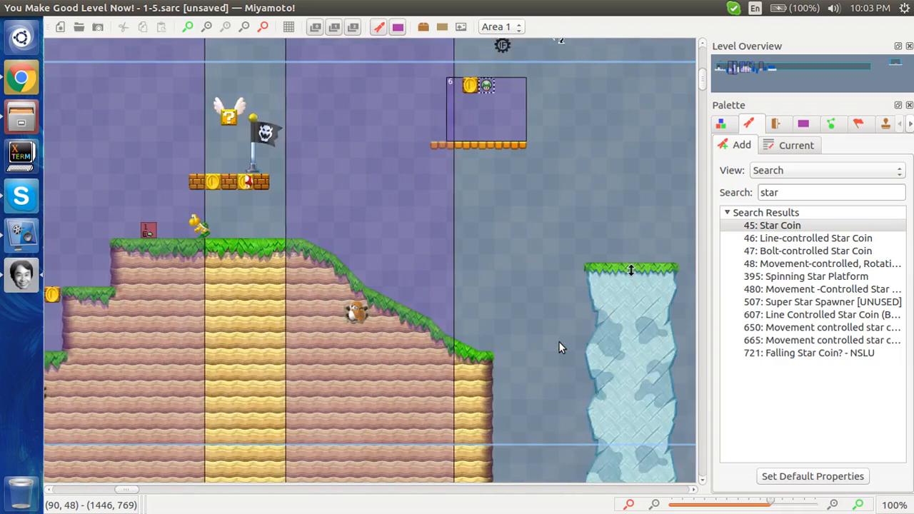
pyautogui.hscroll(20, 559, 341)
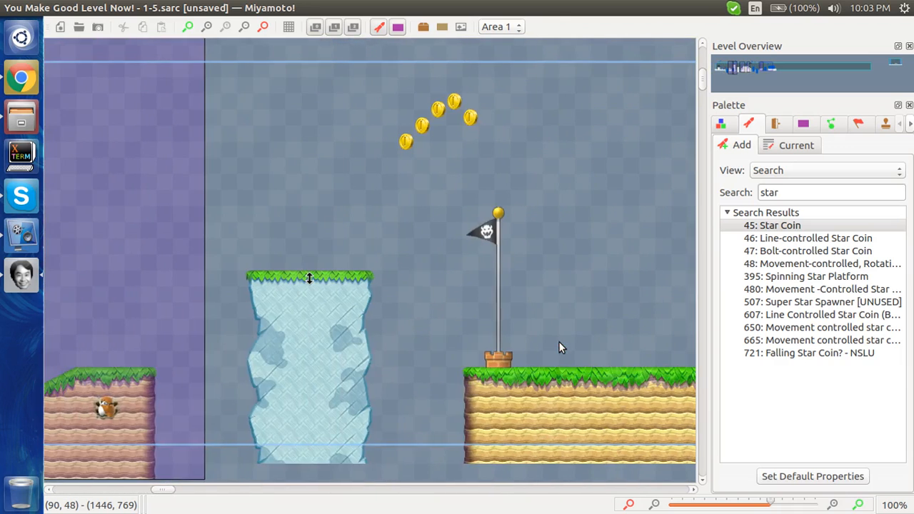
pyautogui.hscroll(20, 558, 342)
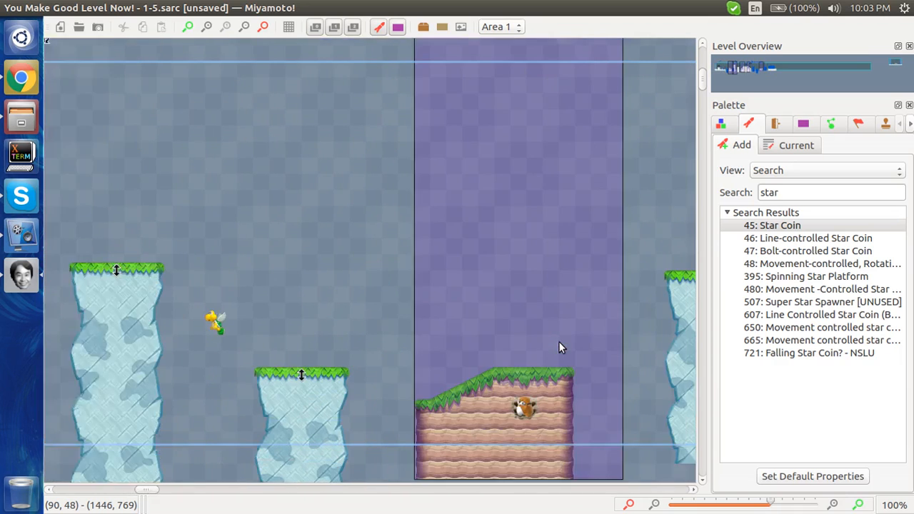
# Try out the Goal Pole's Secret Exit, No Castle and Snowy Castle options, switching each back off
pyautogui.click(511, 332)
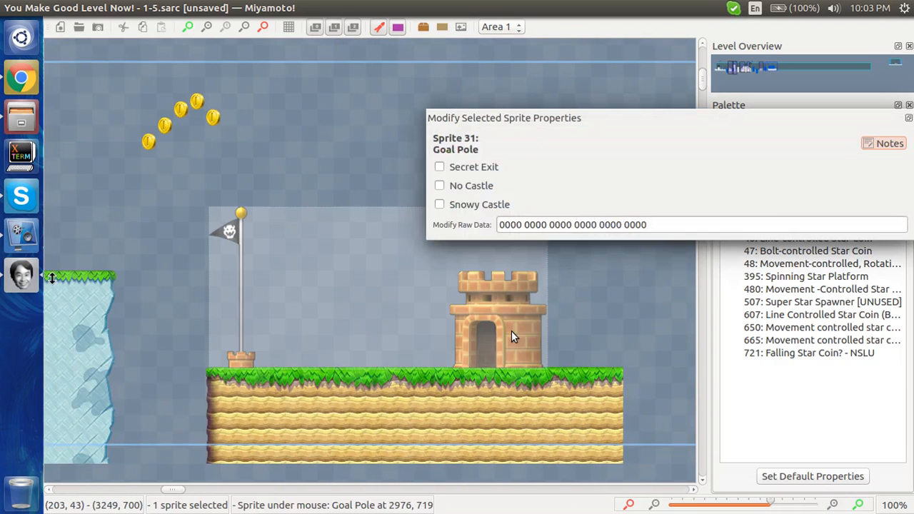
pyautogui.click(331, 178)
pyautogui.click(332, 240)
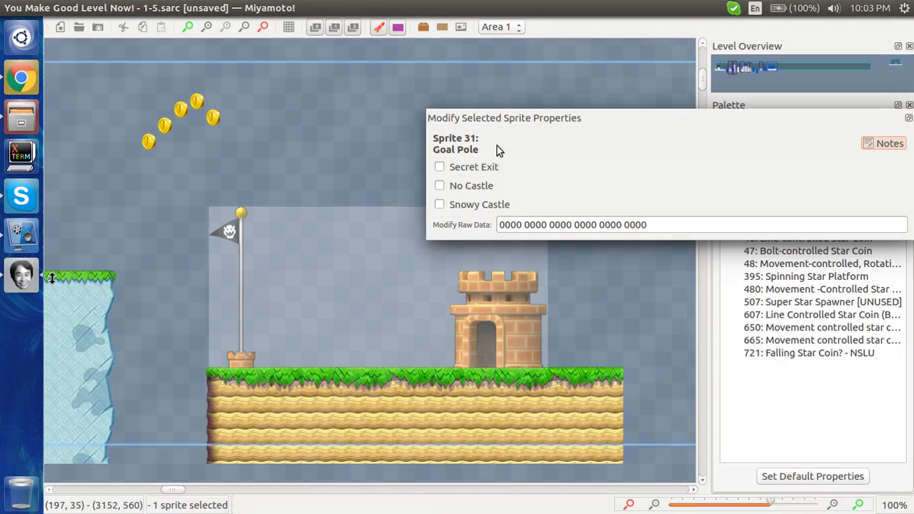
pyautogui.click(493, 171)
pyautogui.click(492, 168)
pyautogui.click(490, 187)
pyautogui.click(488, 187)
pyautogui.click(490, 204)
pyautogui.click(487, 203)
pyautogui.click(468, 169)
pyautogui.click(469, 186)
pyautogui.click(470, 205)
pyautogui.click(462, 187)
pyautogui.click(450, 169)
pyautogui.click(460, 204)
pyautogui.click(456, 168)
pyautogui.click(457, 168)
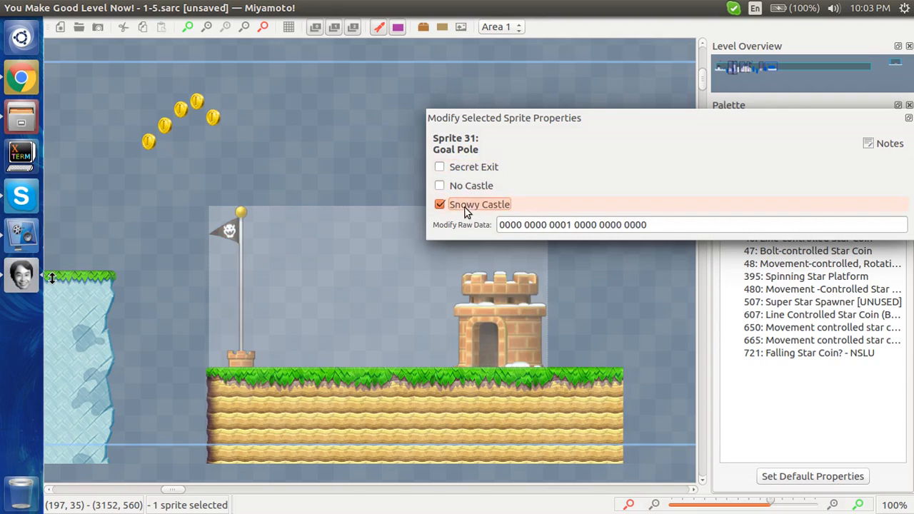
pyautogui.click(465, 206)
pyautogui.click(299, 138)
# Review the Zone 1 layout from the goal pole back to the starting area and forward again past the hills
pyautogui.scroll(3, 299, 138)
pyautogui.hscroll(-12, 299, 138)
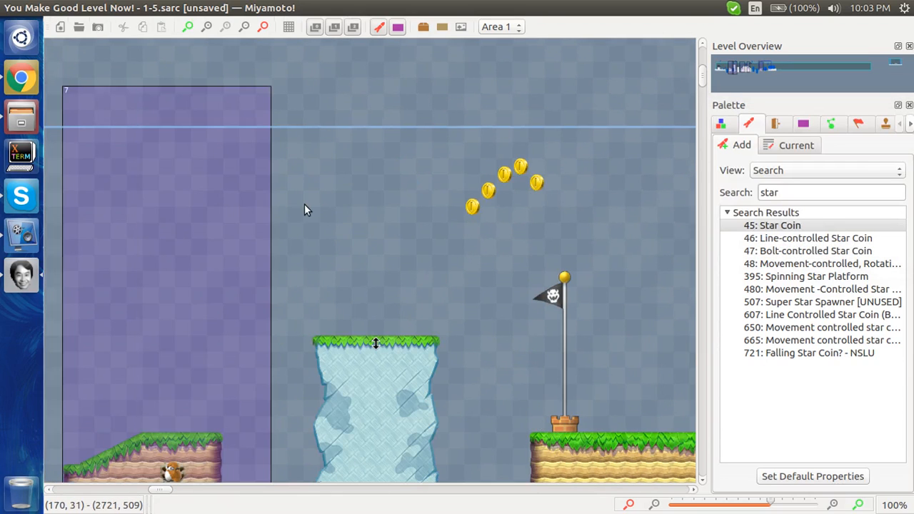
pyautogui.hscroll(-5, 304, 203)
pyautogui.scroll(-3, 90, 476)
pyautogui.hscroll(-1, 90, 477)
pyautogui.hscroll(-15, 91, 480)
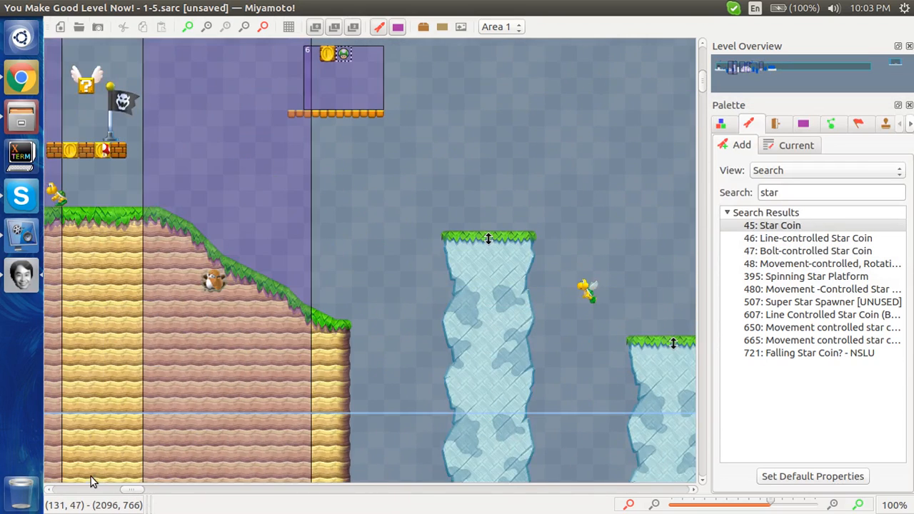
pyautogui.scroll(1, 91, 480)
pyautogui.hscroll(-15, 85, 483)
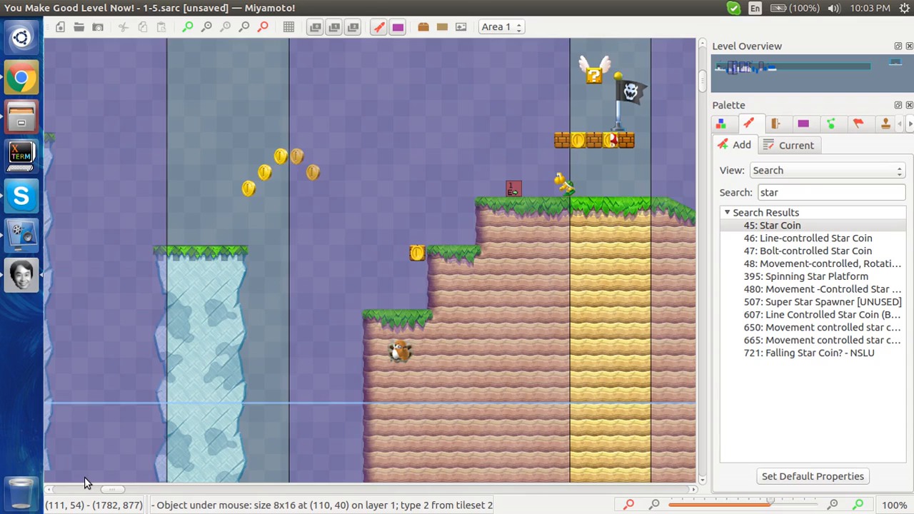
pyautogui.scroll(-3, 84, 483)
pyautogui.hscroll(-15, 84, 483)
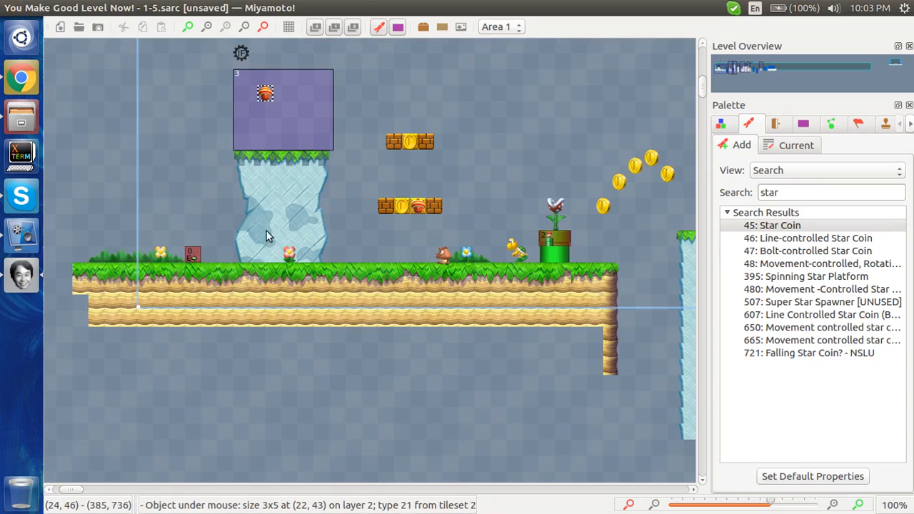
pyautogui.hscroll(10, 528, 163)
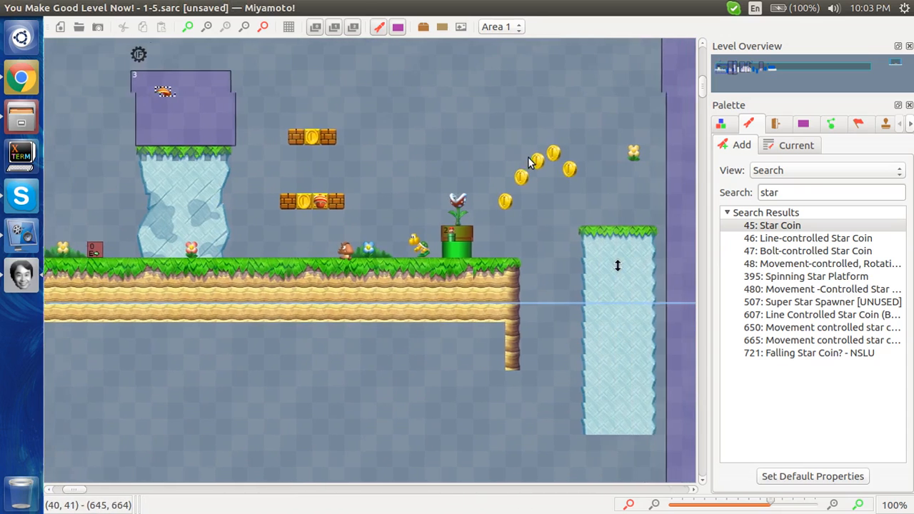
pyautogui.scroll(1, 528, 162)
pyautogui.hscroll(10, 528, 163)
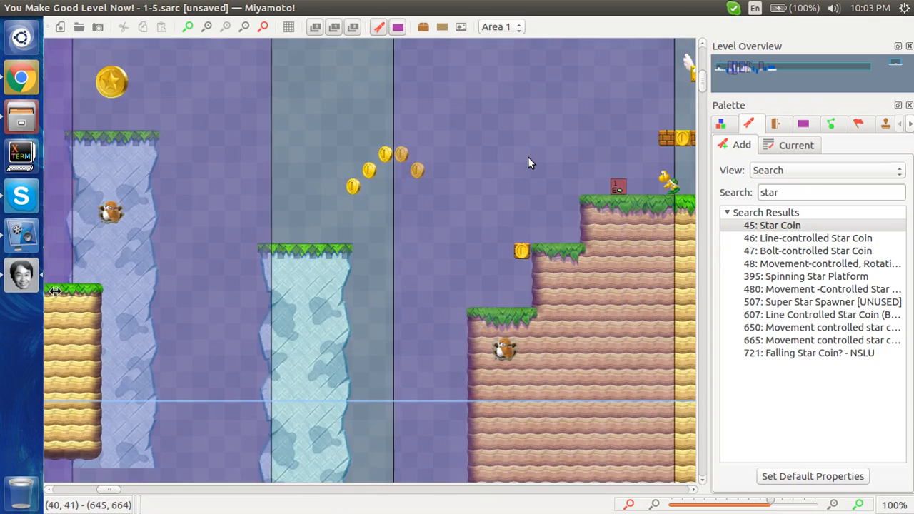
pyautogui.scroll(-1, 527, 163)
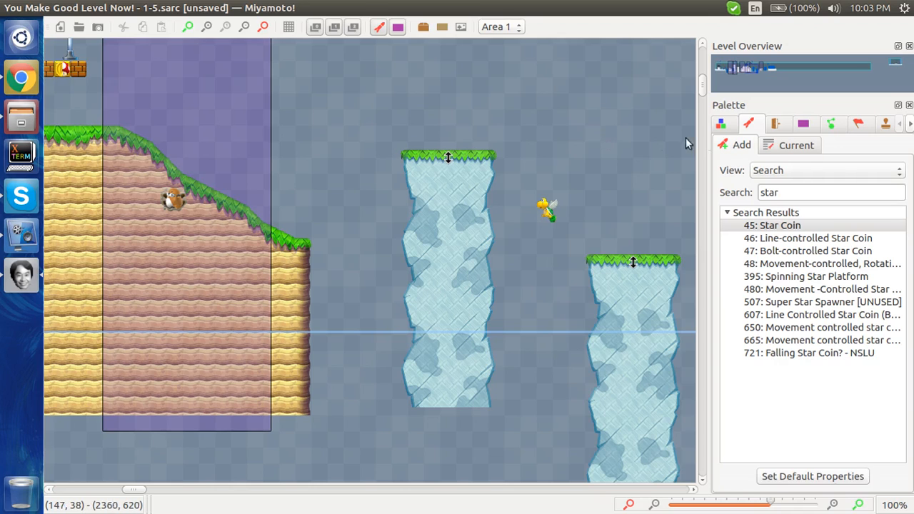
# Try placing a 4x4 pink block from tileset 2 beside the cliff edge after the downhill slope, and delete it
pyautogui.click(723, 125)
pyautogui.click(768, 145)
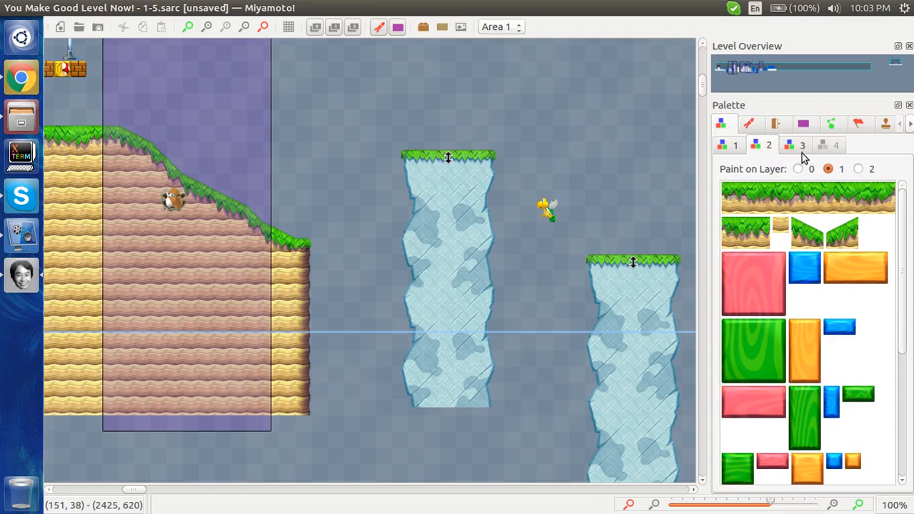
pyautogui.click(799, 148)
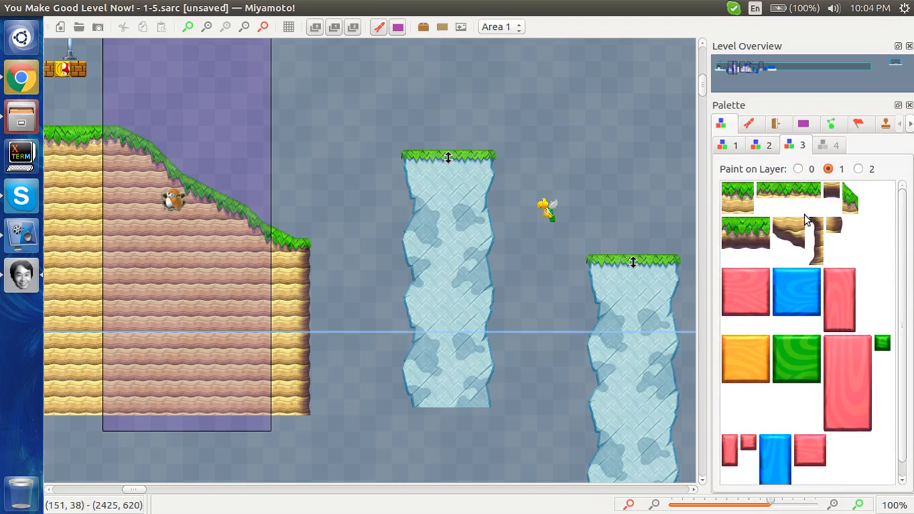
pyautogui.click(761, 150)
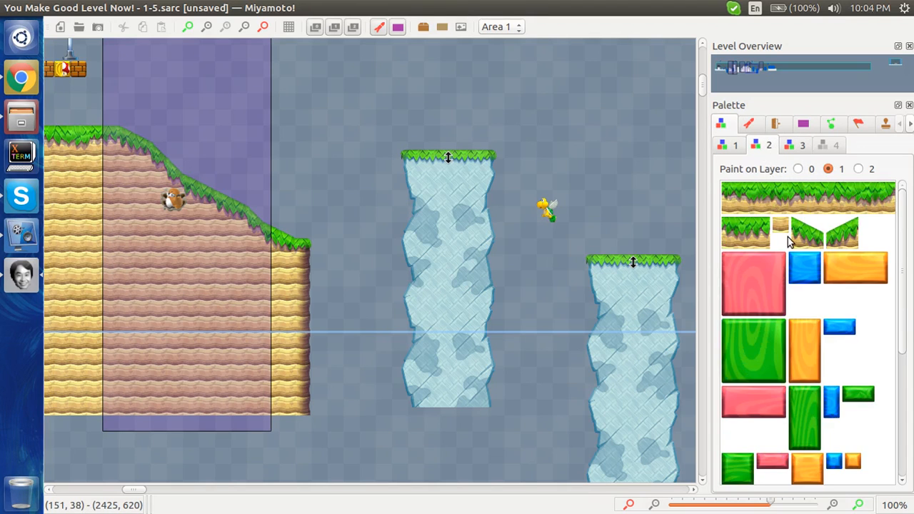
pyautogui.click(757, 259)
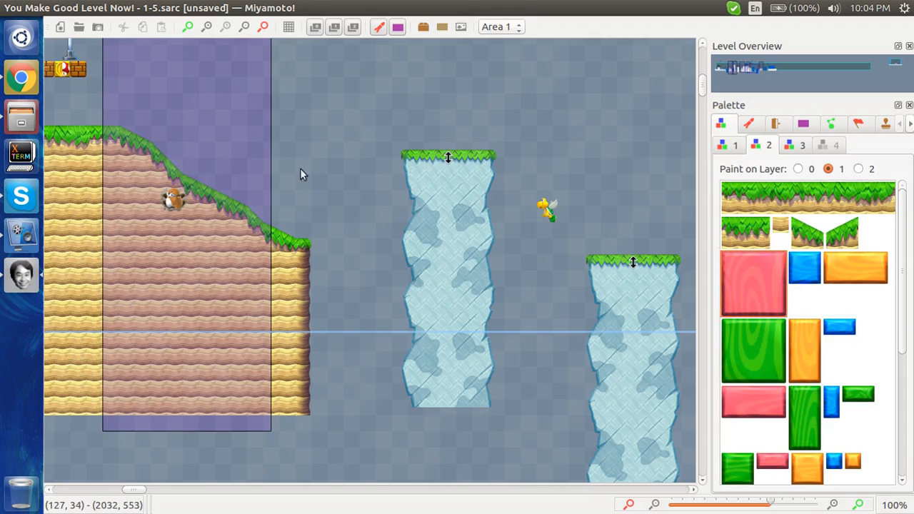
pyautogui.moveTo(297, 197); pyautogui.dragTo(346, 305)
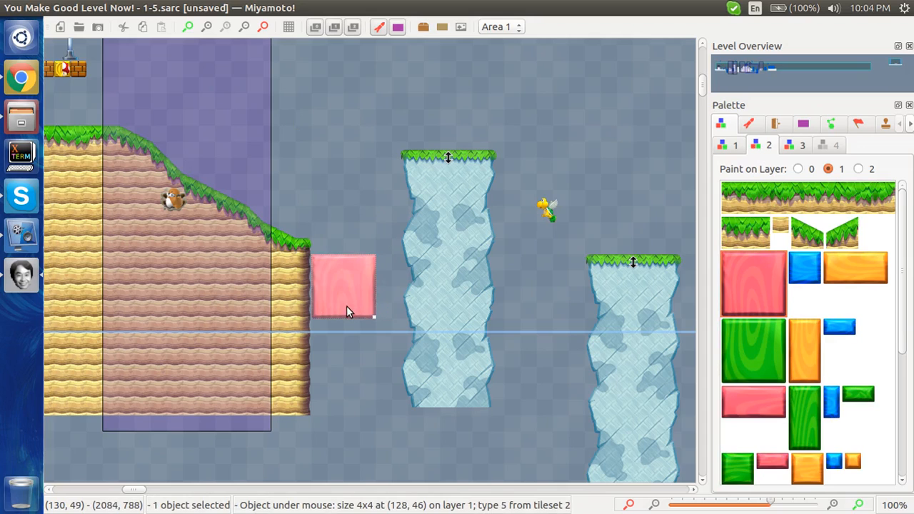
pyautogui.click(331, 231)
pyautogui.click(337, 263)
pyautogui.press('Delete')
pyautogui.moveTo(336, 256); pyautogui.dragTo(309, 147)
pyautogui.click(309, 148)
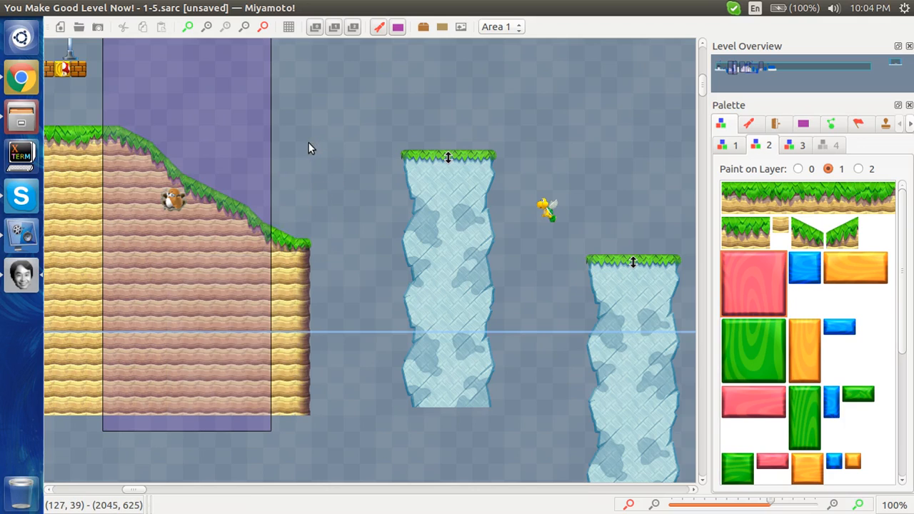
# Export the level to the Course folder as tut.szs with the internal name 1-5
pyautogui.hscroll(-14, 308, 148)
pyautogui.scroll(1, 308, 147)
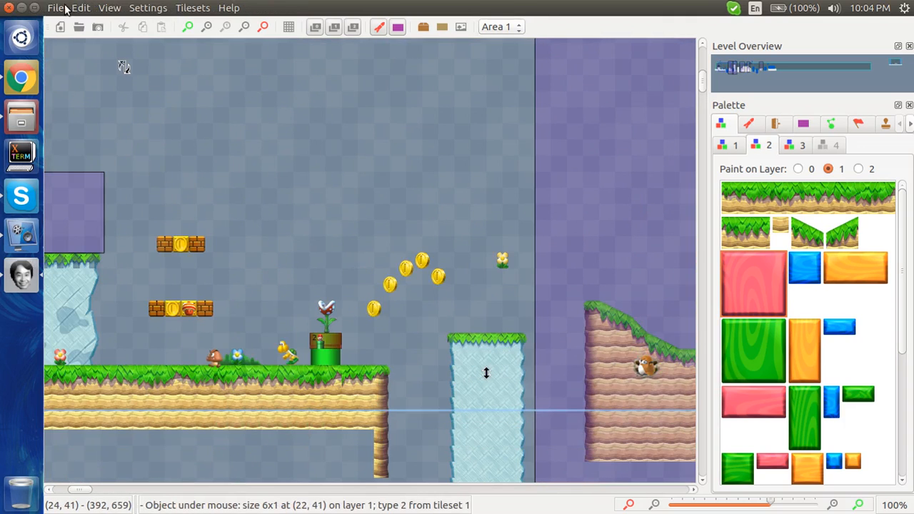
pyautogui.click(57, 8)
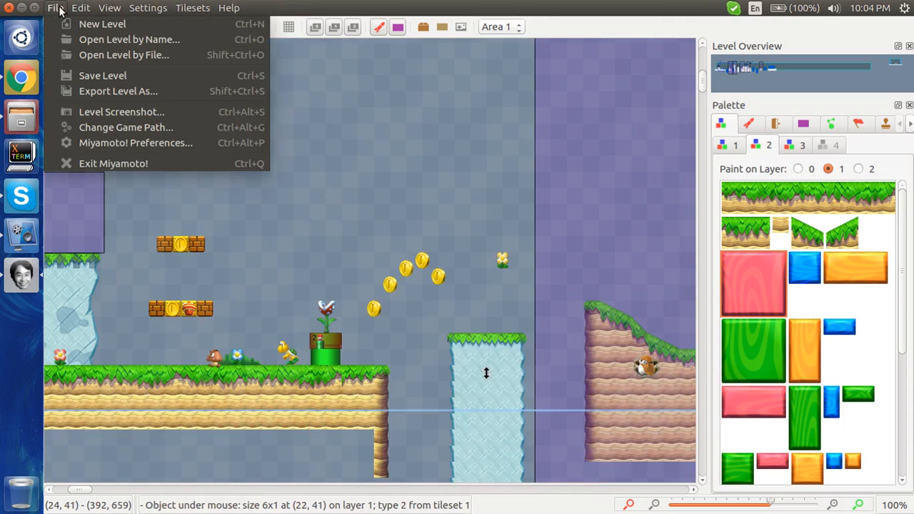
pyautogui.click(100, 93)
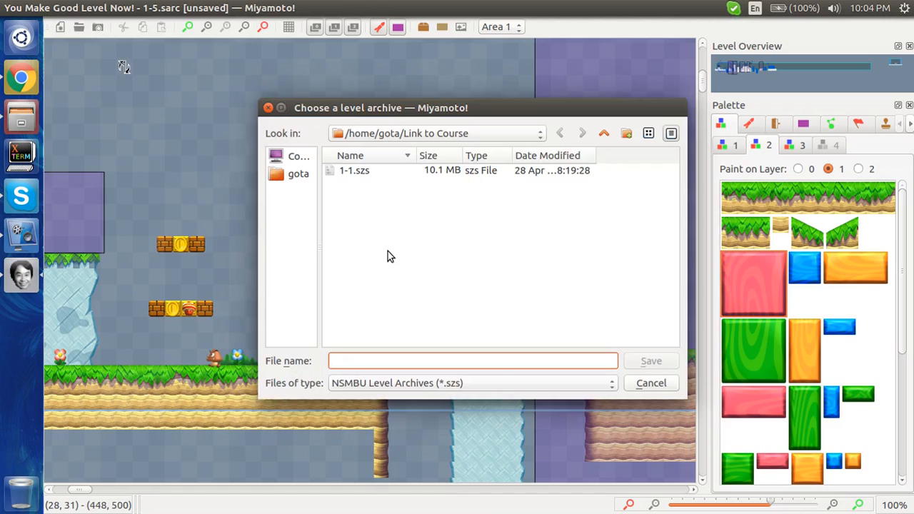
pyautogui.write('tut')
pyautogui.write('.szs')
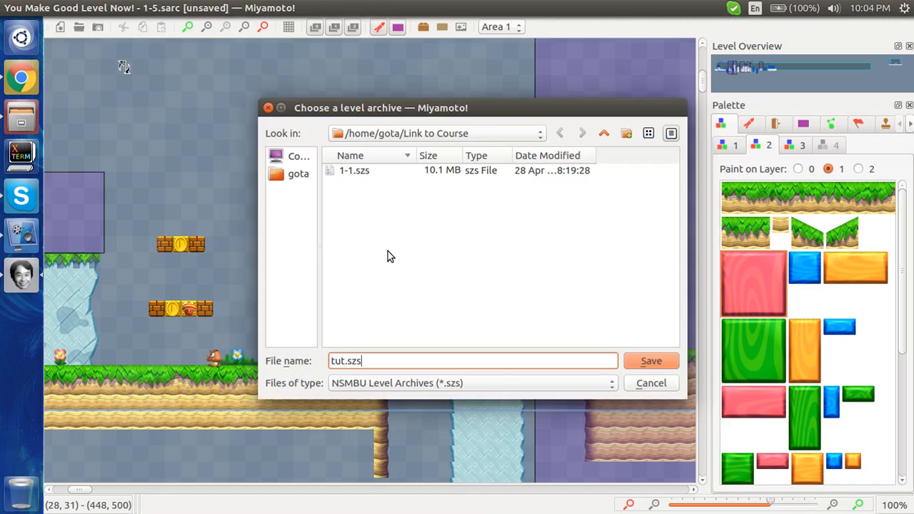
pyautogui.press('Return')
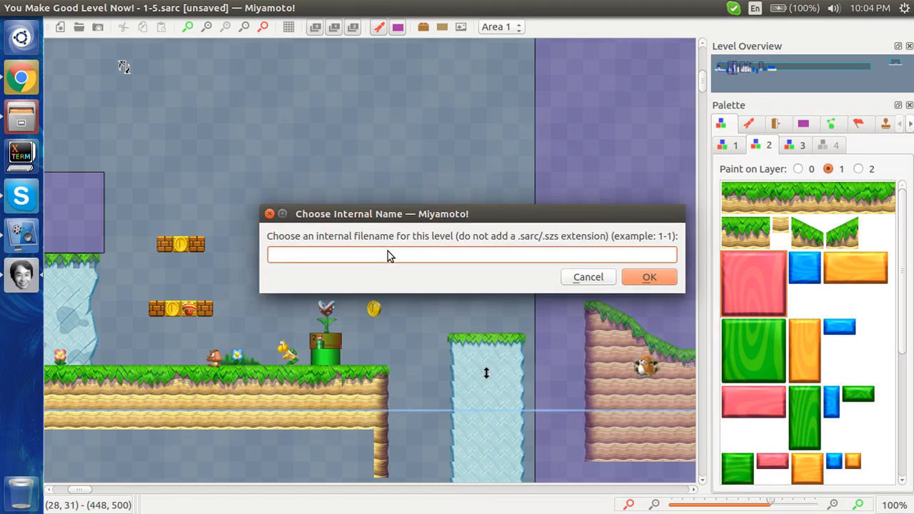
pyautogui.write('1-5')
pyautogui.press('Return')
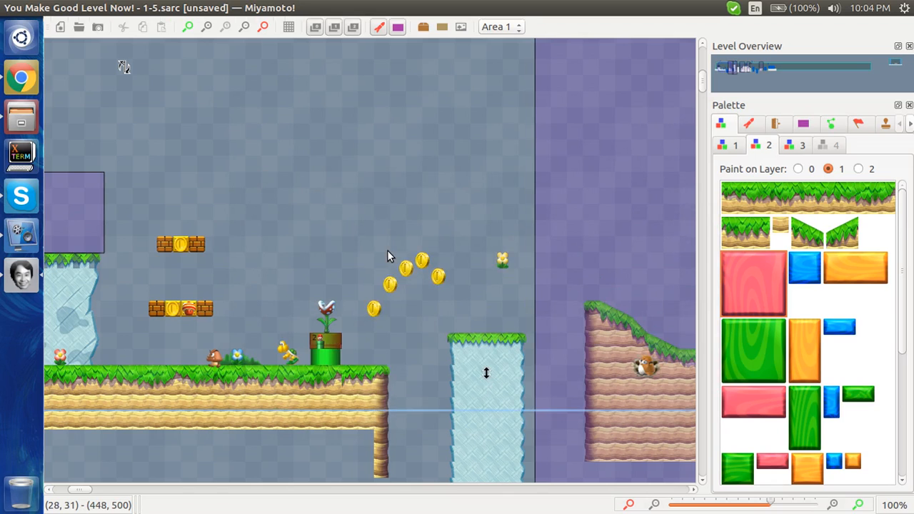